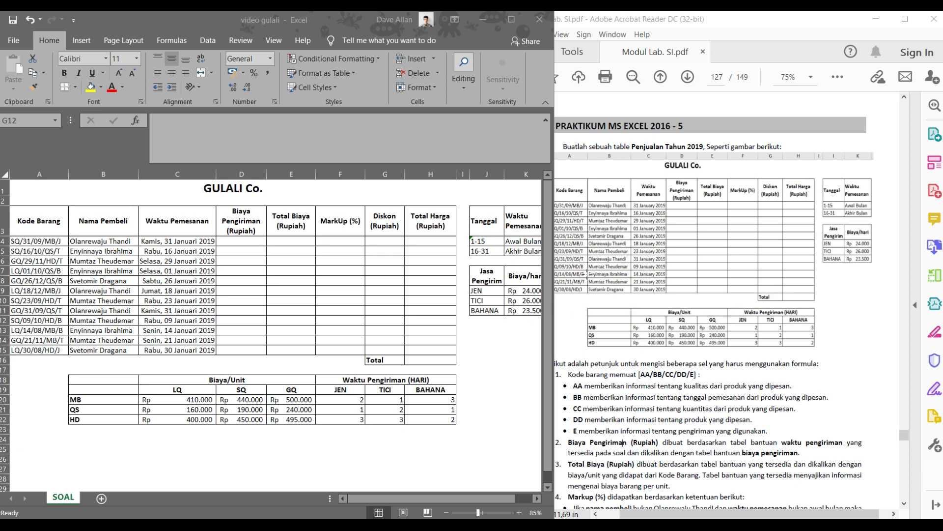
# - Review the Penjualan Tahun 2019 exercise and its formula instructions in the PDF module
pyautogui.click(602, 265)
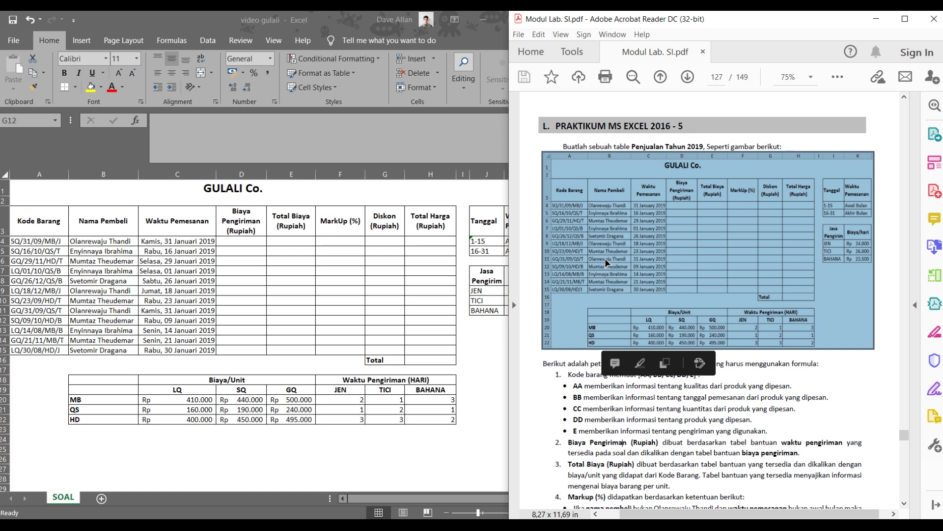
pyautogui.click(645, 129)
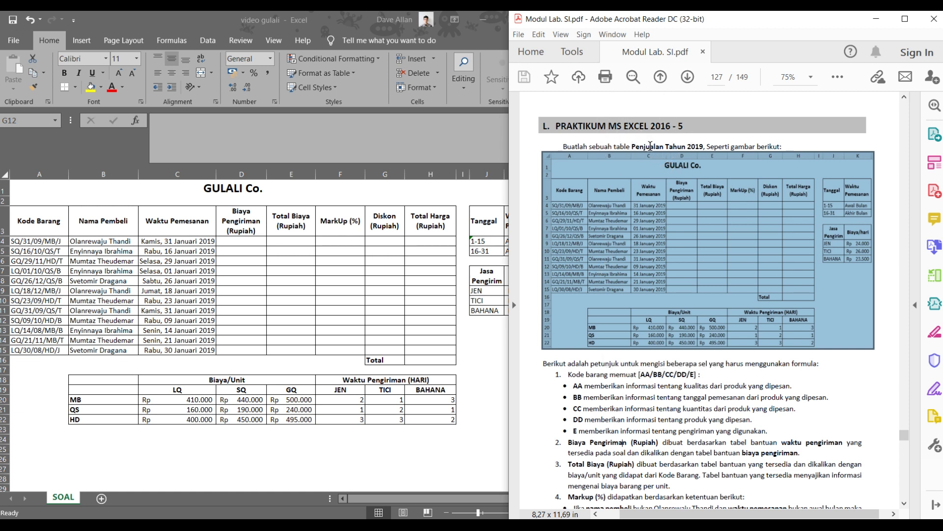
pyautogui.scroll(-5, 653, 213)
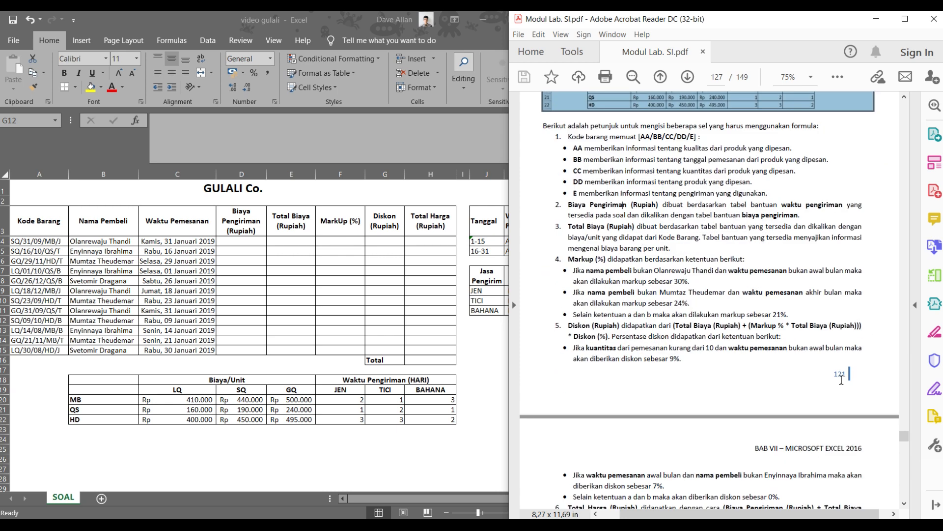
pyautogui.press('ctrl')
pyautogui.press('ctrl')
pyautogui.scroll(3, 756, 301)
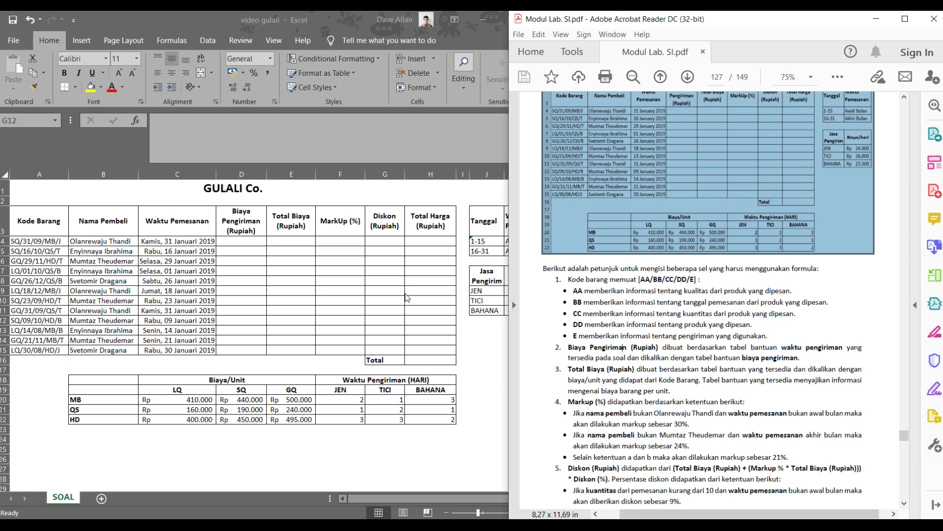
# - Switch to the Excel workbook and examine the GULALI Co. sales table, the Waktu Pengiriman heading and the Biaya/Unit prices in C20:E22
pyautogui.hotkey('alt', 'Tab')
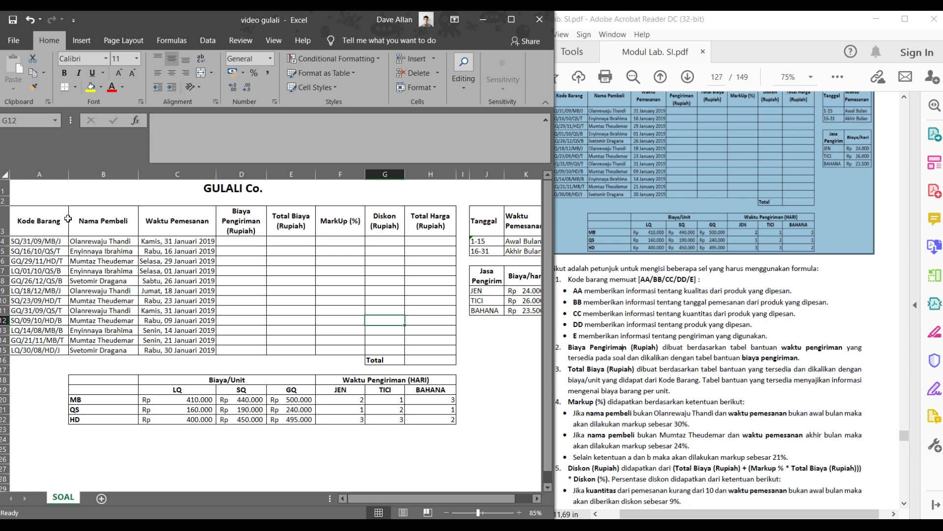
pyautogui.moveTo(41, 191); pyautogui.dragTo(445, 418)
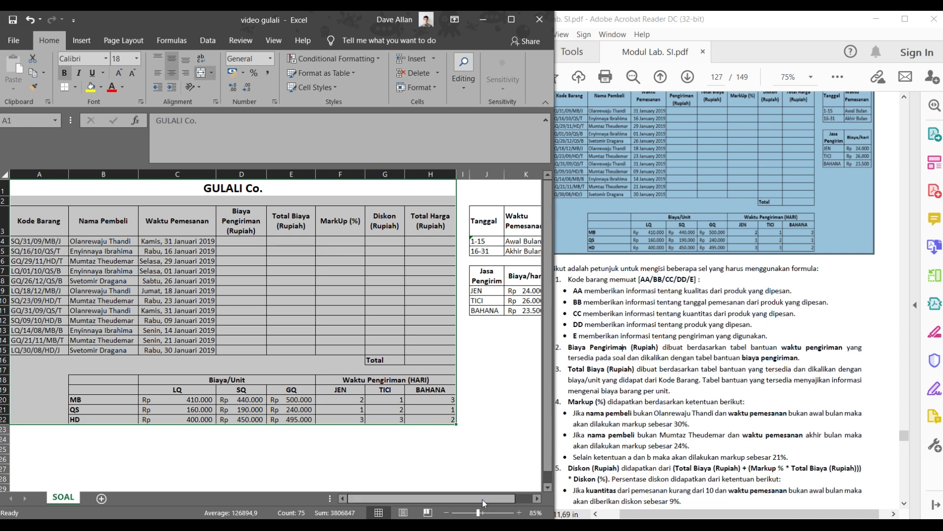
pyautogui.moveTo(483, 500)
pyautogui.mouseDown()
pyautogui.moveTo(512, 511)
pyautogui.moveTo(481, 513)
pyautogui.mouseUp()
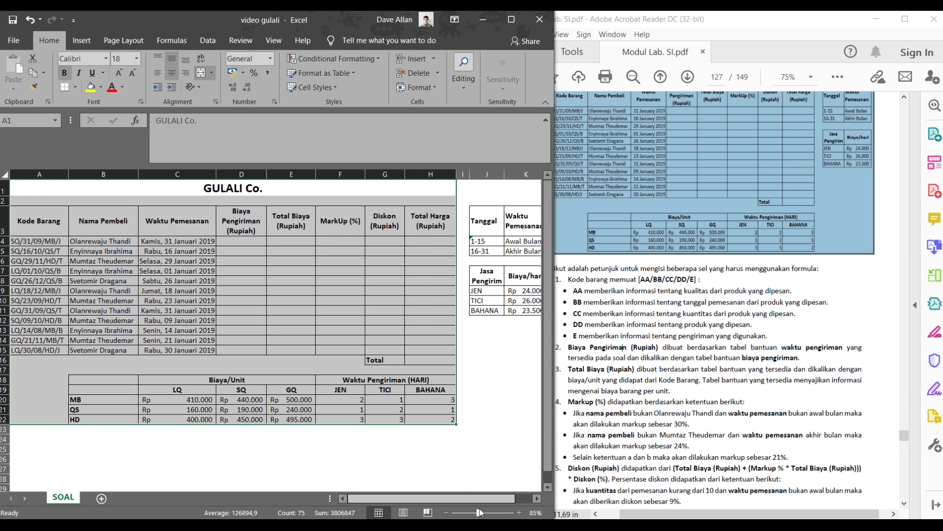
pyautogui.click(326, 380)
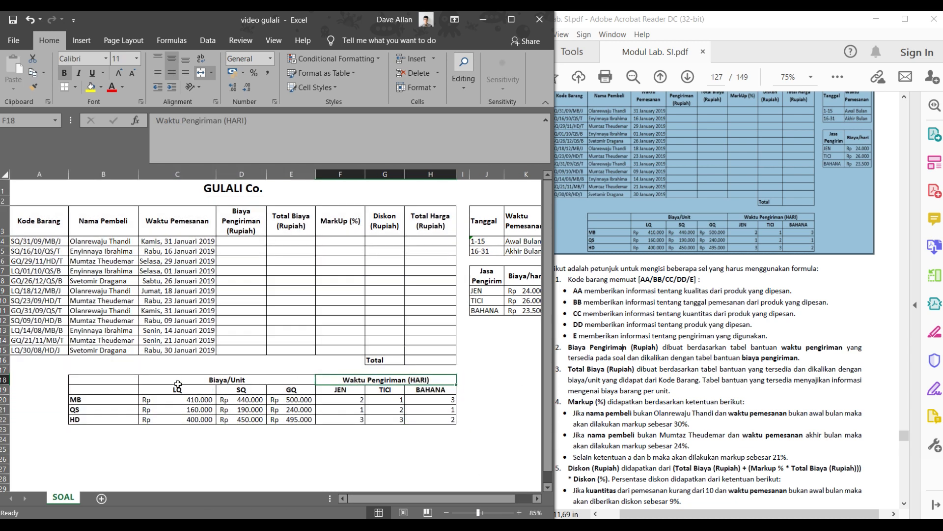
pyautogui.click(156, 404)
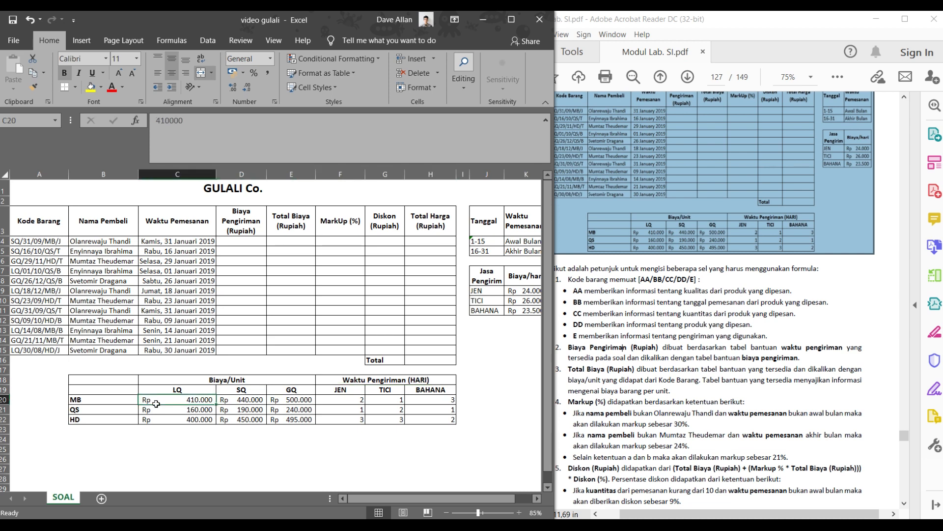
pyautogui.moveTo(155, 403); pyautogui.dragTo(287, 419)
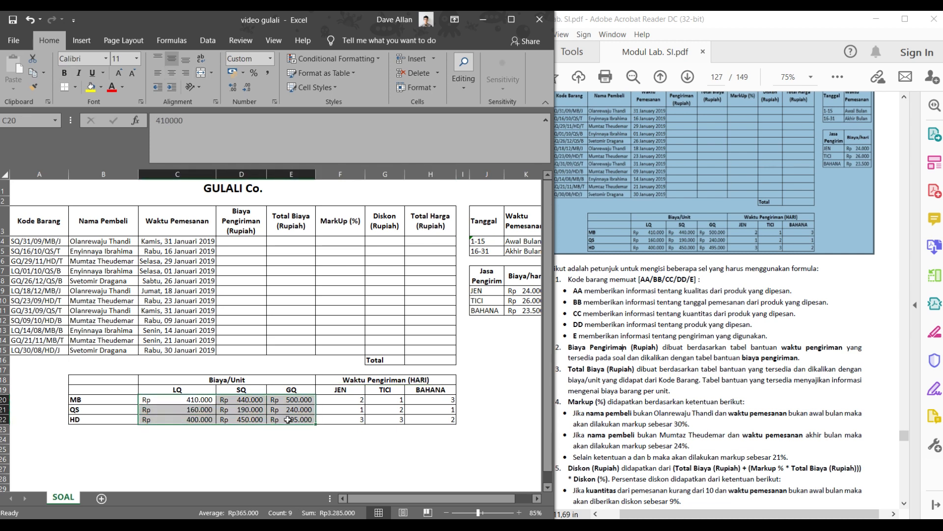
pyautogui.press('ctrl')
pyautogui.click(212, 438)
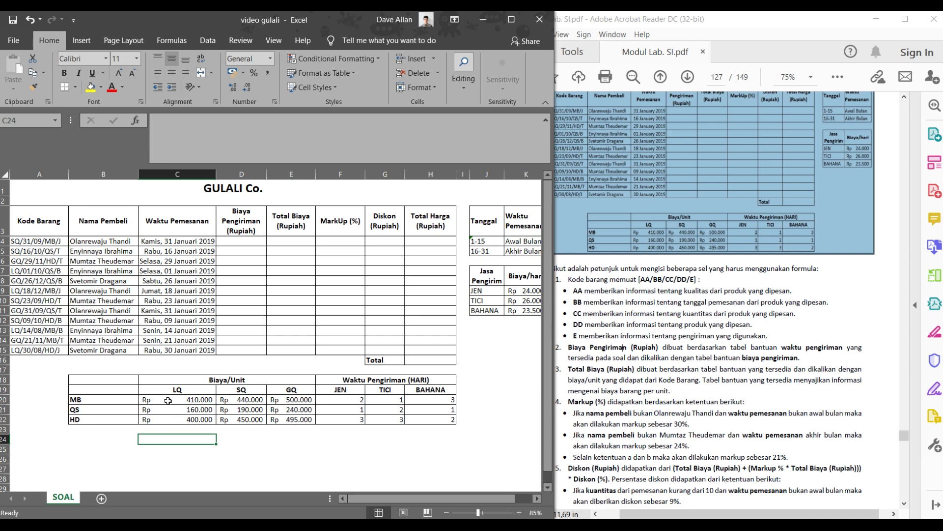
pyautogui.moveTo(168, 400); pyautogui.dragTo(303, 420)
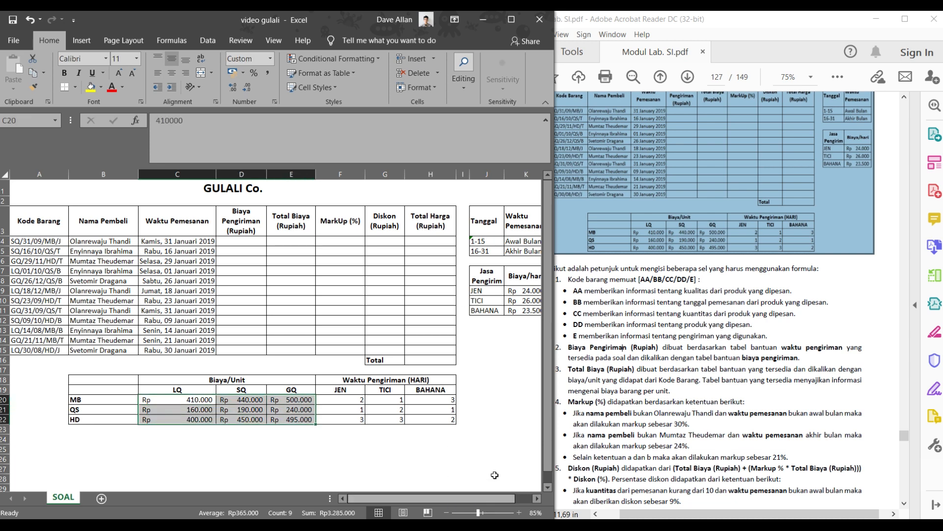
# - Widen the Excel window until columns J and K fit fully, and inspect the Jasa Pengirim cost table in J7:K11
pyautogui.moveTo(554, 287); pyautogui.dragTo(598, 285)
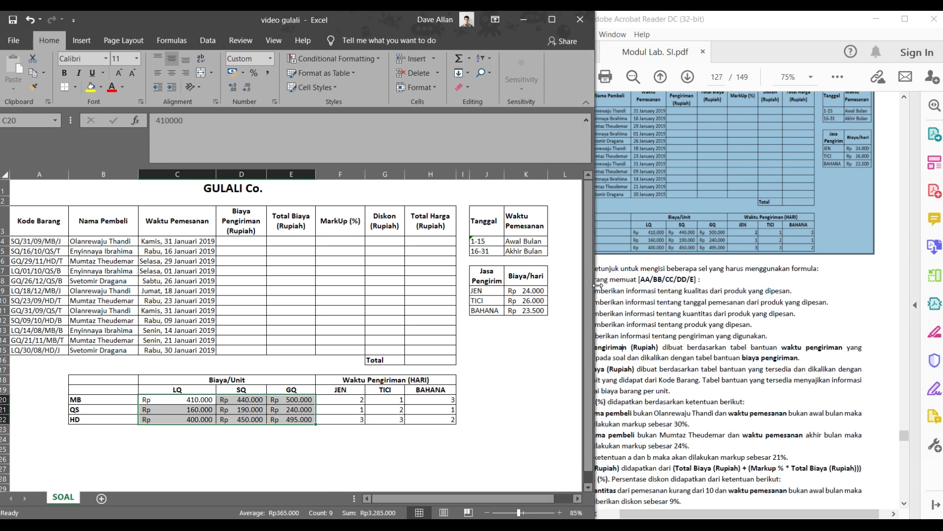
pyautogui.moveTo(486, 283); pyautogui.dragTo(527, 310)
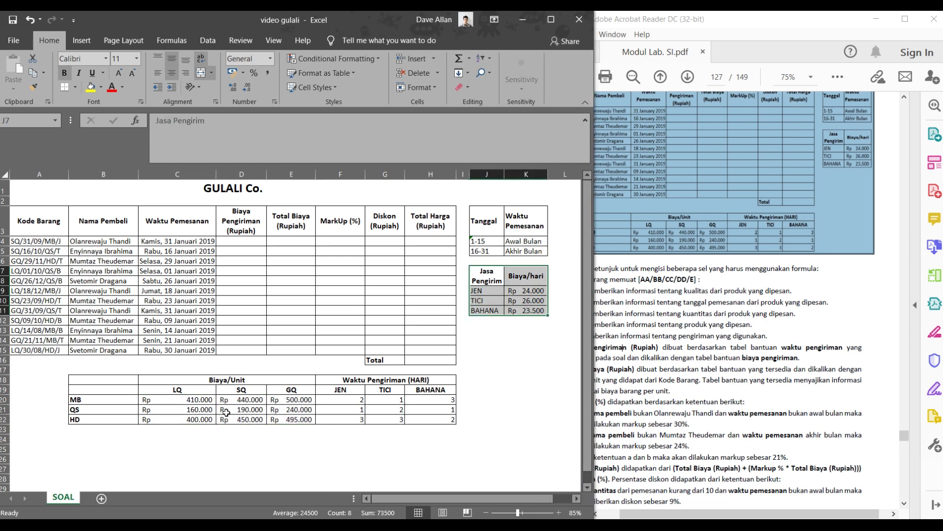
pyautogui.click(185, 403)
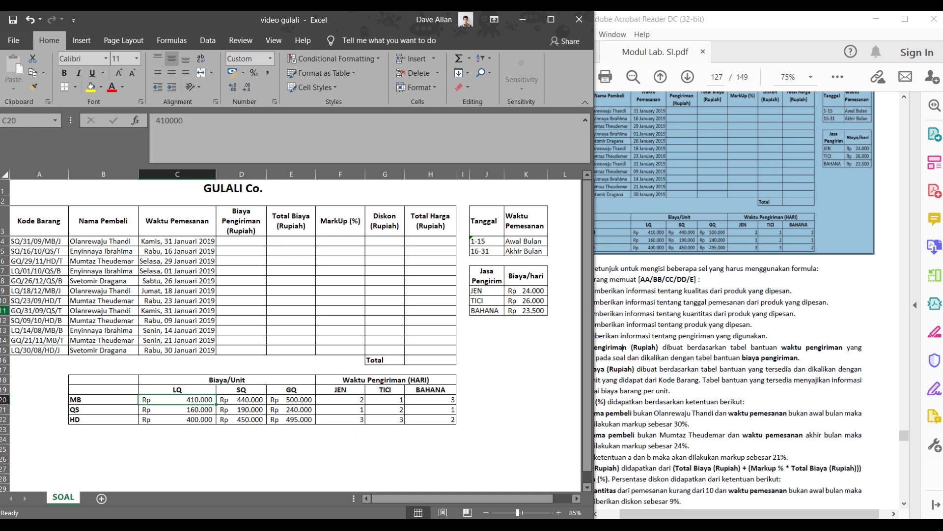
pyautogui.click(4, 320)
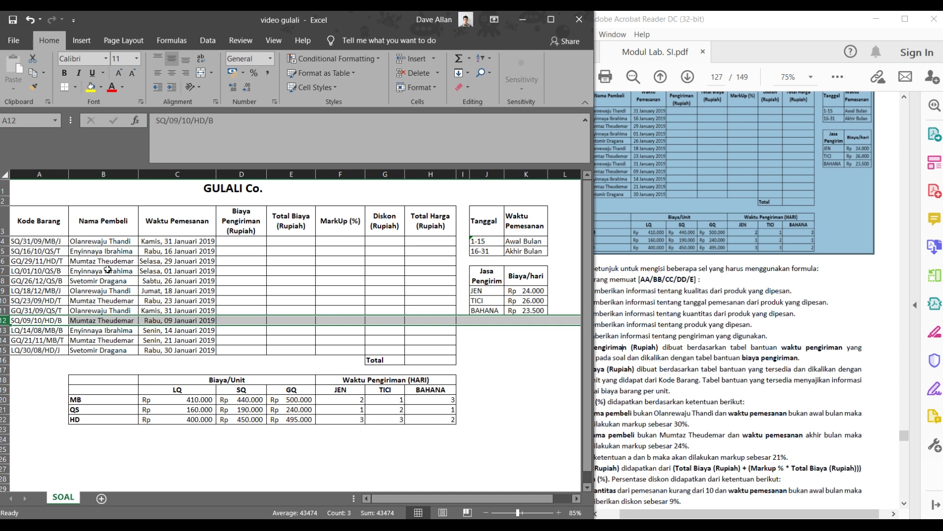
# - Go through the columns that need formulas, from Biaya Pengiriman to Total Harga, ending on cell D4
pyautogui.click(219, 243)
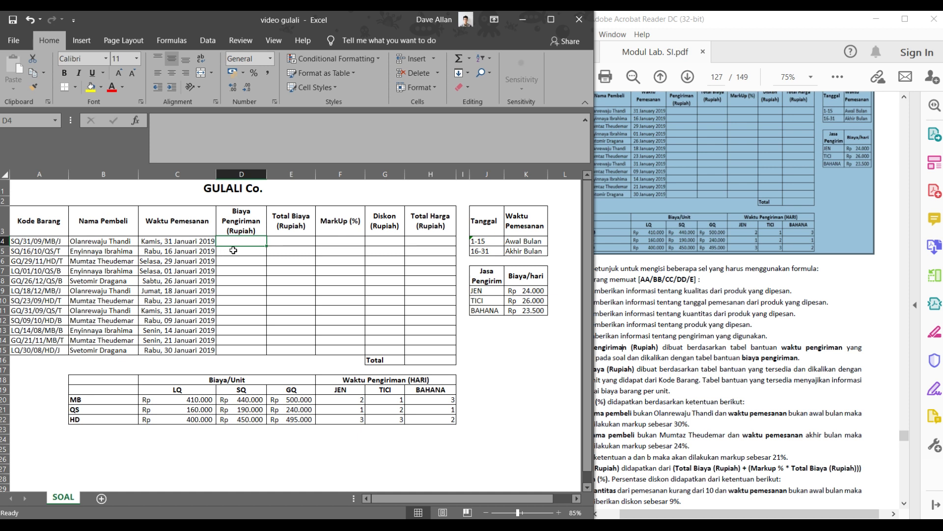
pyautogui.click(230, 222)
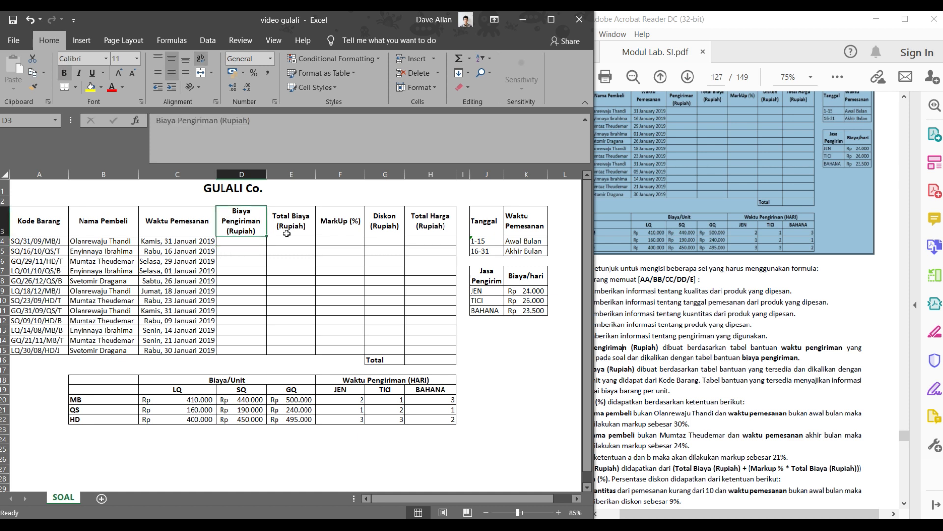
pyautogui.click(297, 223)
pyautogui.click(356, 225)
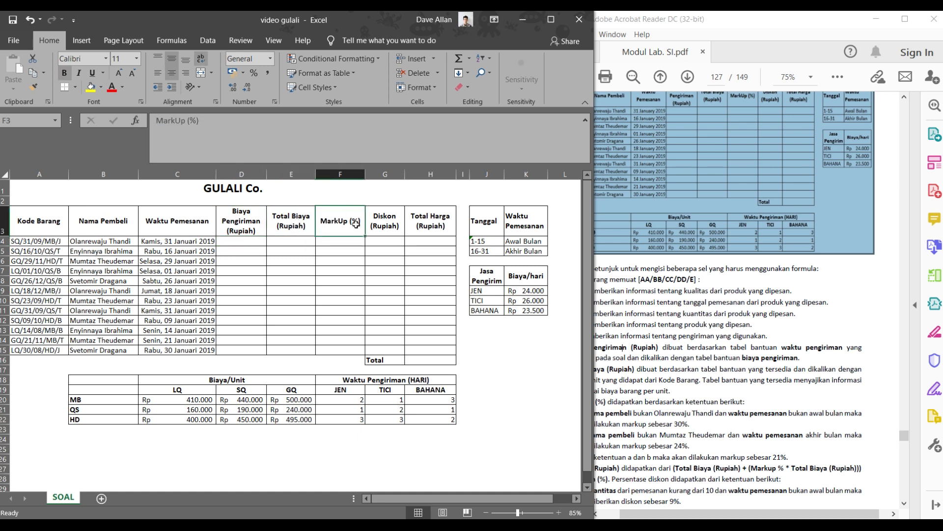
pyautogui.click(384, 229)
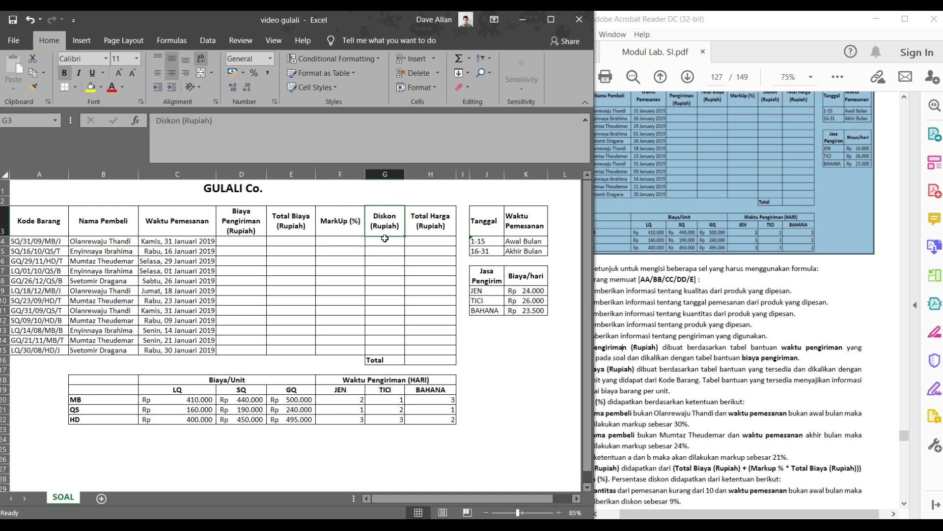
pyautogui.click(425, 221)
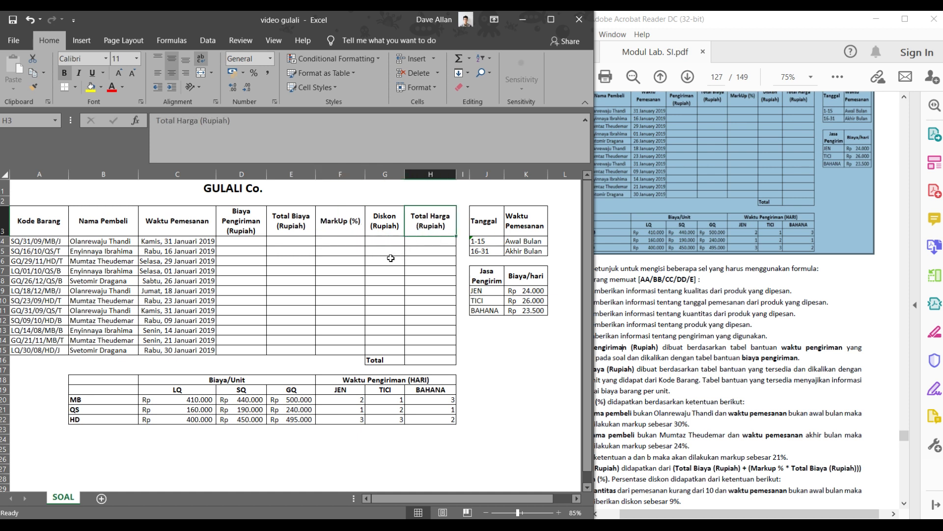
pyautogui.click(252, 249)
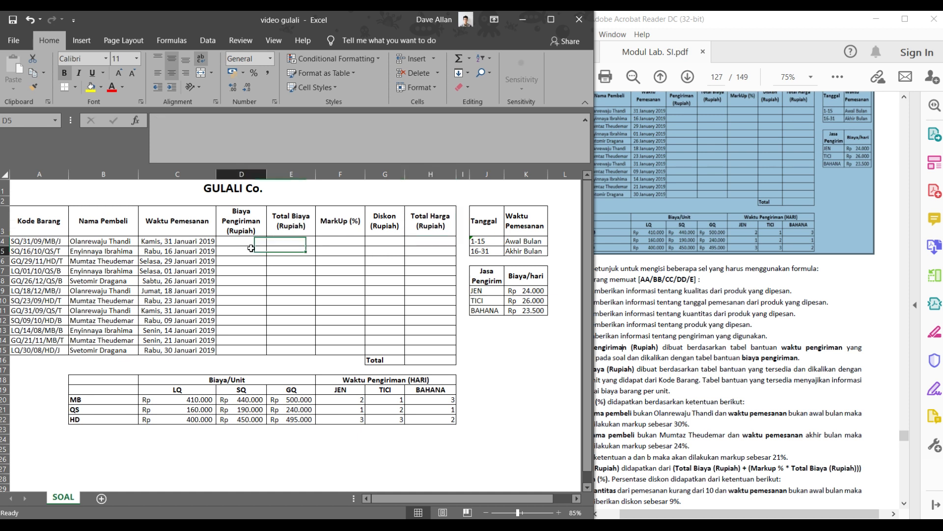
pyautogui.click(253, 240)
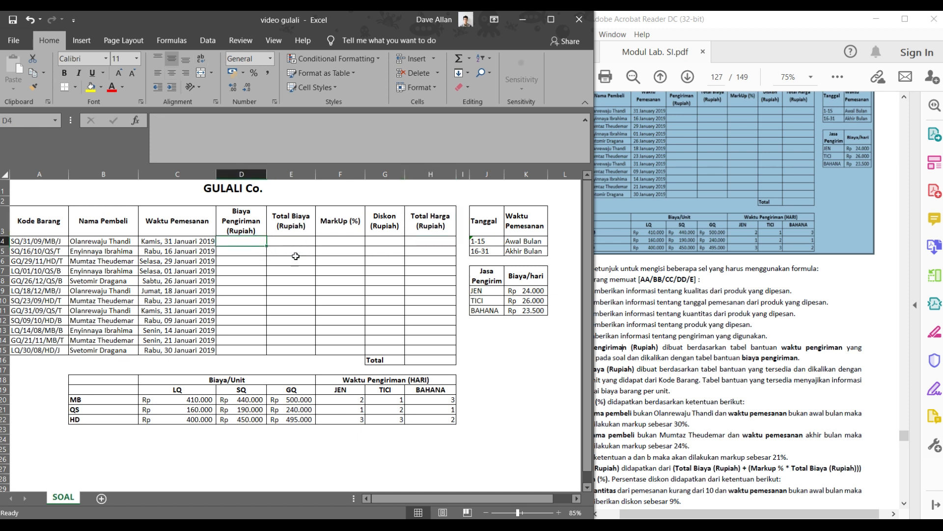
# - Switch to the PDF, study the Kode Barang structure [AA/BB/CC/DD/E] and its AA part, and check the order date in Excel cell C4
pyautogui.click(618, 320)
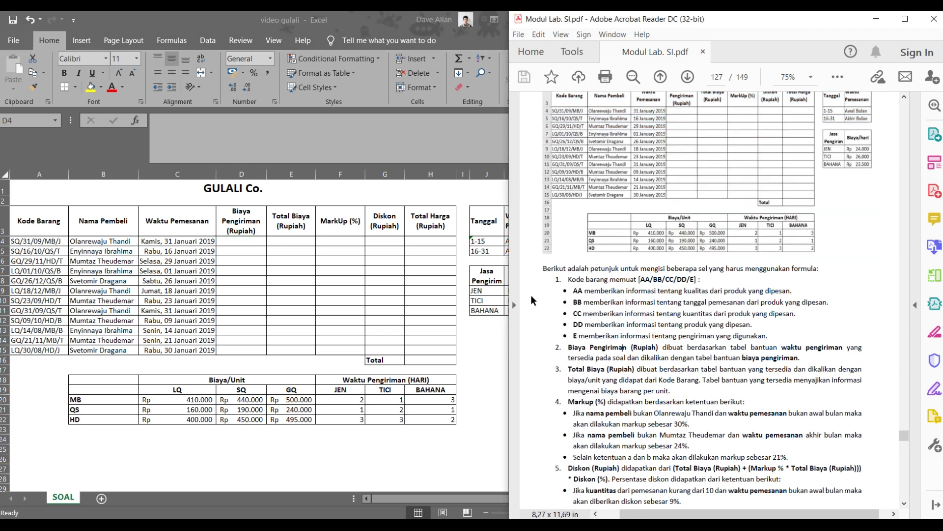
pyautogui.scroll(3, 665, 302)
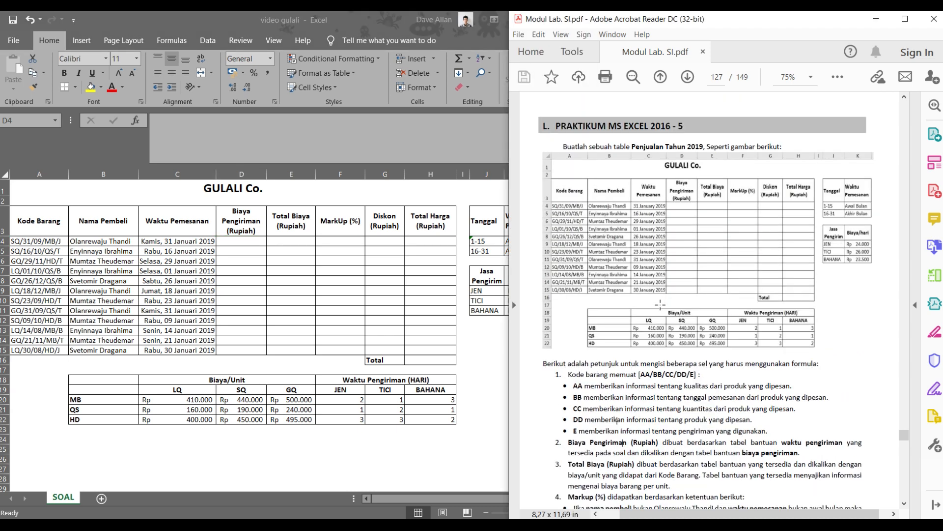
pyautogui.scroll(-3, 660, 305)
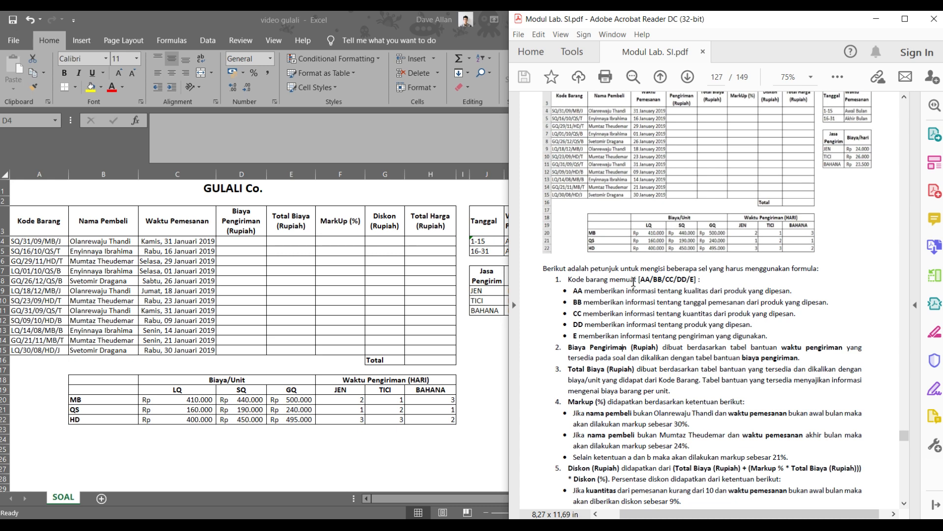
pyautogui.moveTo(634, 281); pyautogui.dragTo(704, 279)
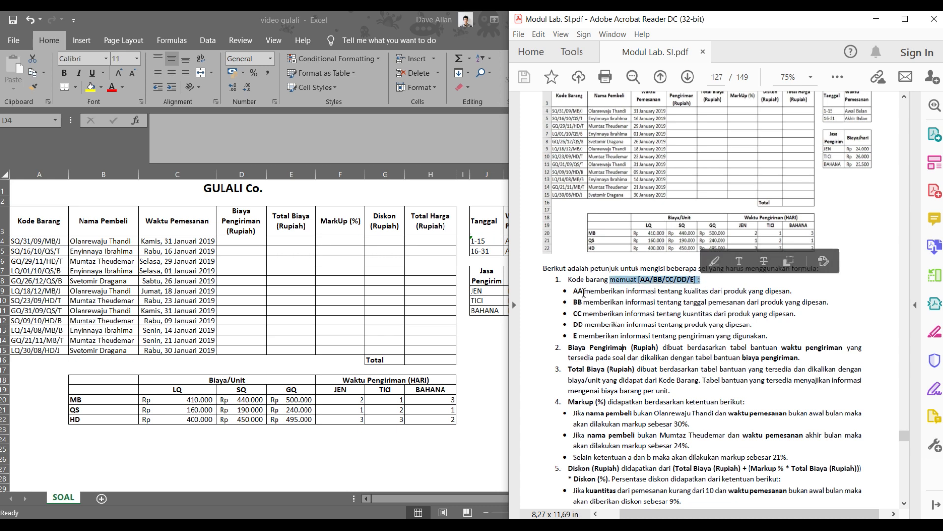
pyautogui.moveTo(577, 291); pyautogui.dragTo(752, 292)
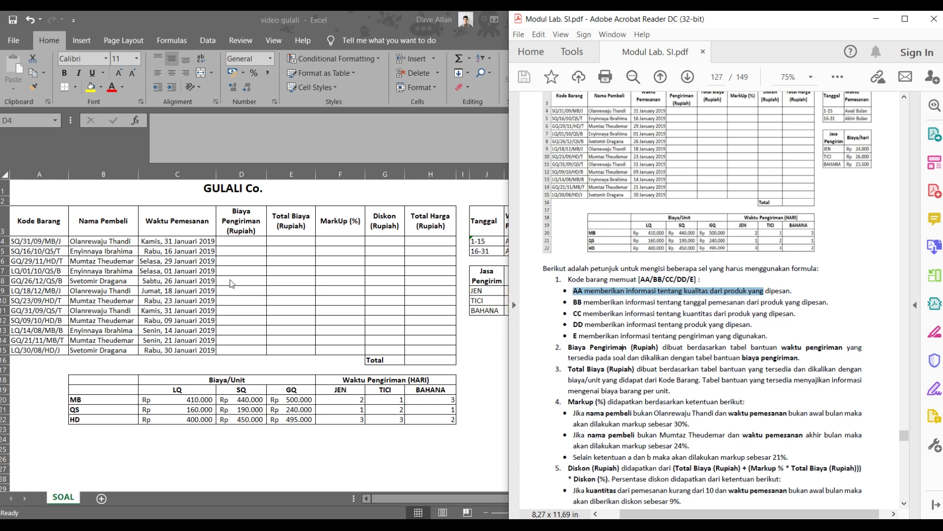
pyautogui.click(167, 240)
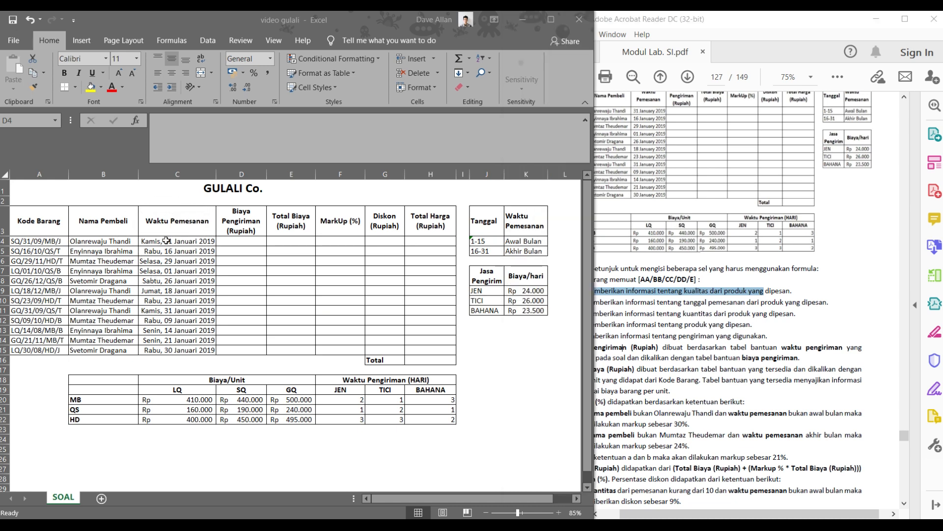
pyautogui.click(167, 241)
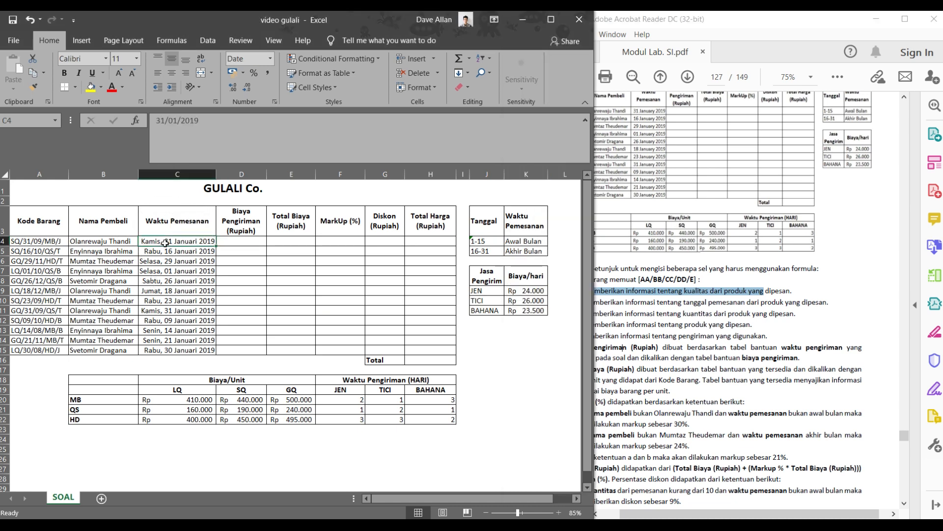
# - Read the PDF's CC quantity and DD product code explanations, and return to the MB, QS and HD helper table in Excel
pyautogui.moveTo(684, 301); pyautogui.dragTo(713, 313)
pyautogui.click(578, 324)
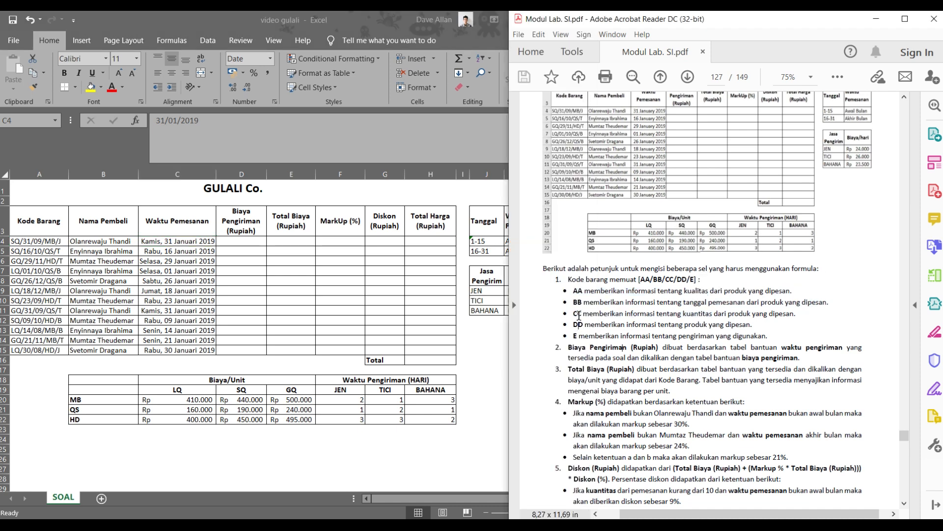
pyautogui.moveTo(574, 313); pyautogui.dragTo(790, 314)
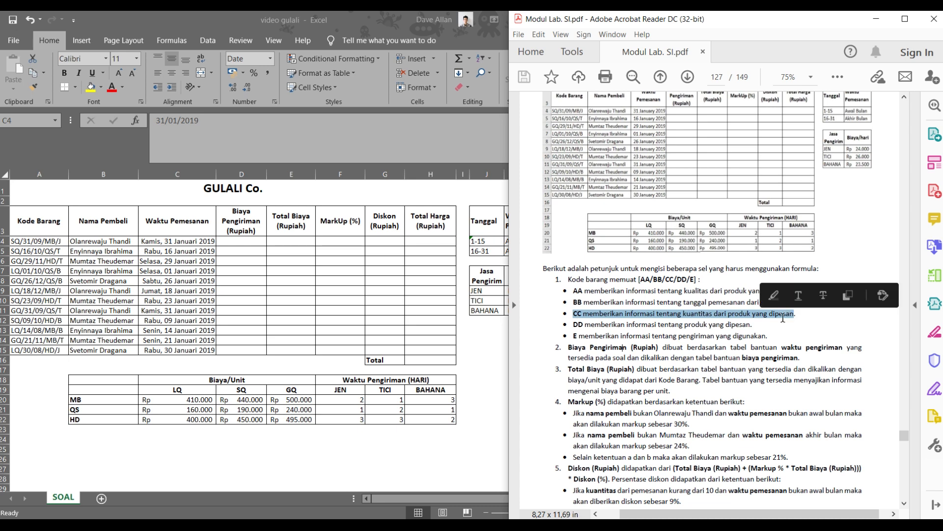
pyautogui.click(715, 324)
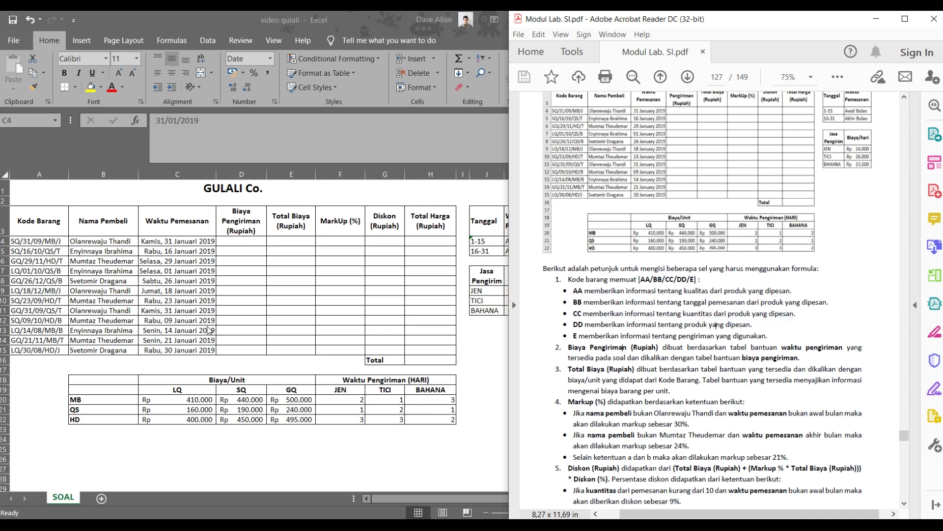
pyautogui.moveTo(564, 327); pyautogui.dragTo(751, 325)
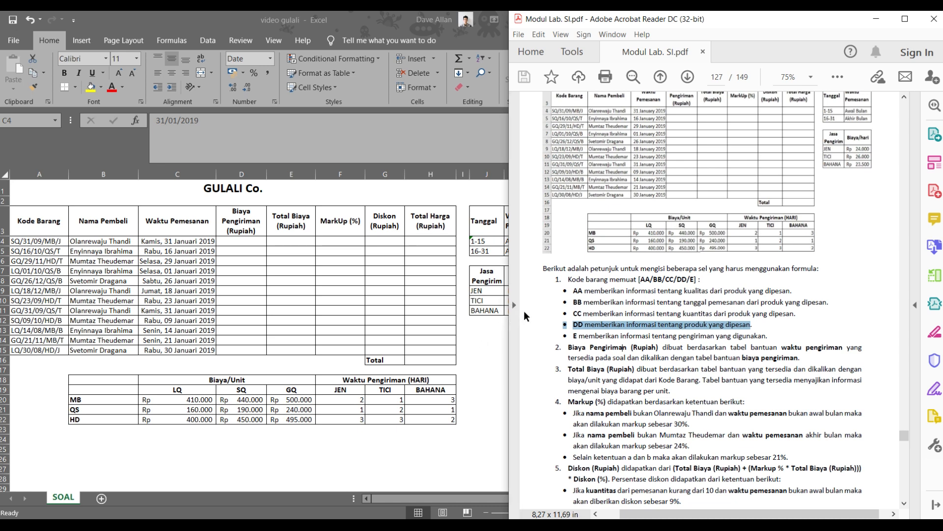
pyautogui.click(83, 399)
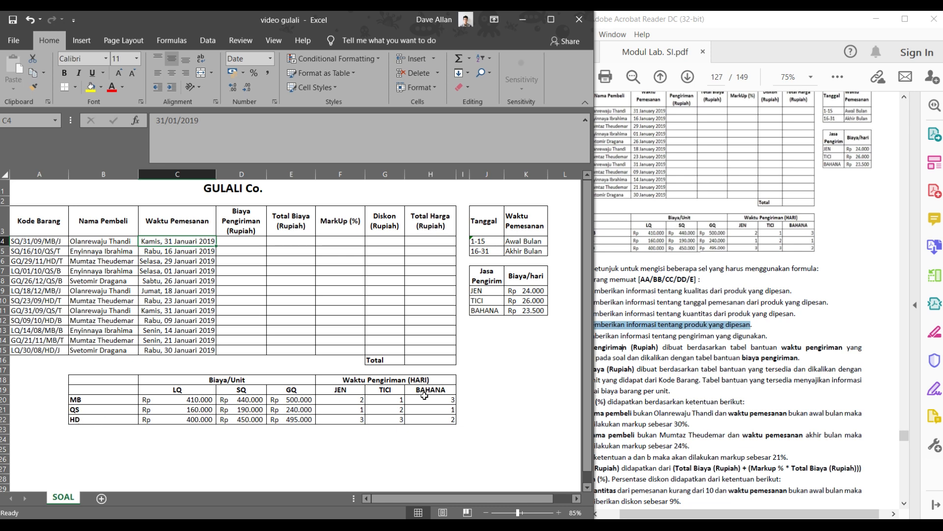
# - Read the PDF's explanation of the E part of Kode Barang, and match it to JEN, TICI and BAHANA in Excel's Jasa Pengirim table
pyautogui.click(688, 327)
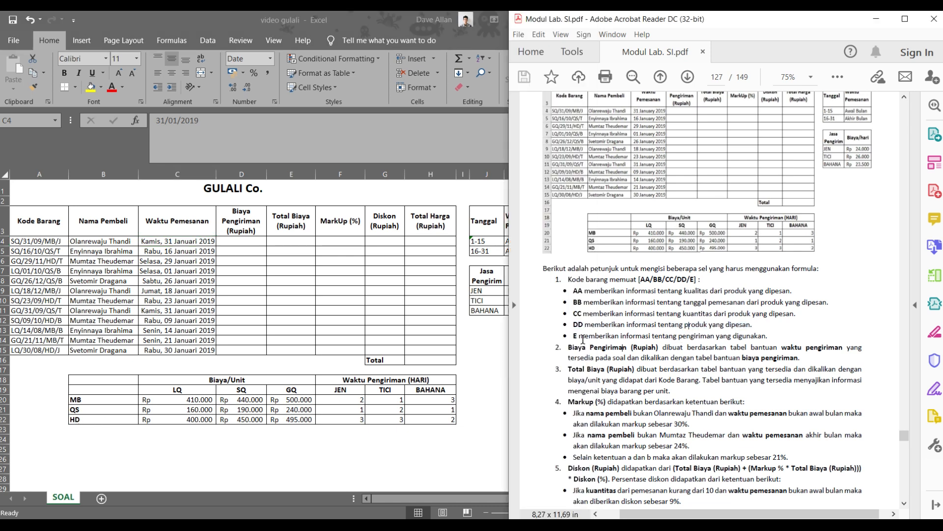
pyautogui.moveTo(577, 336); pyautogui.dragTo(741, 339)
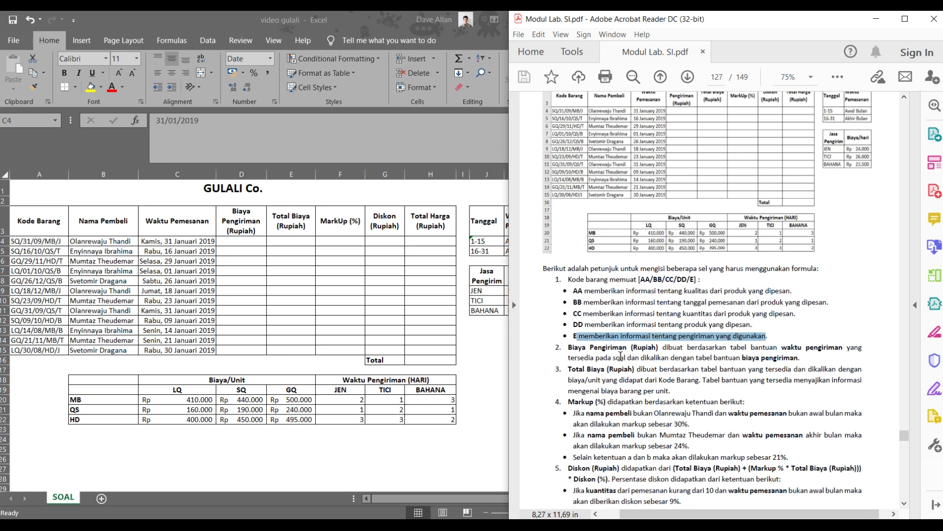
pyautogui.click(493, 330)
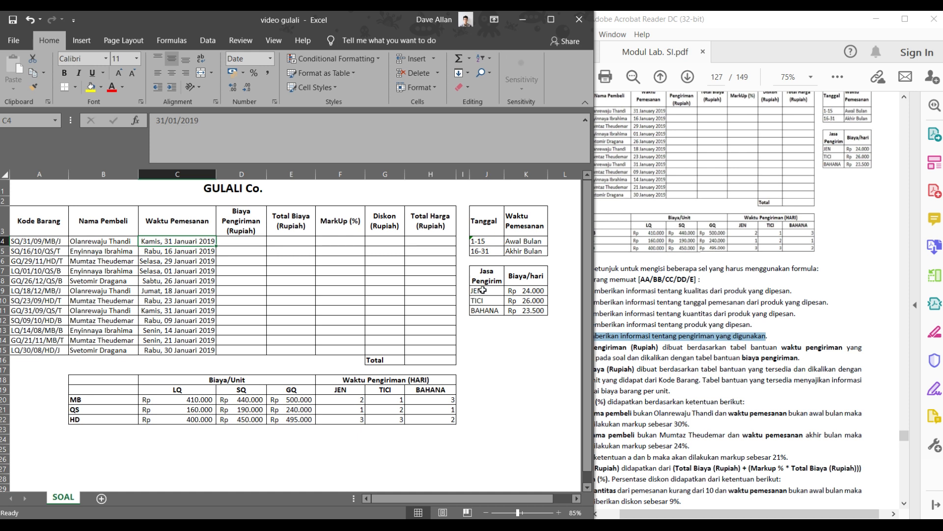
pyautogui.click(481, 292)
pyautogui.click(482, 300)
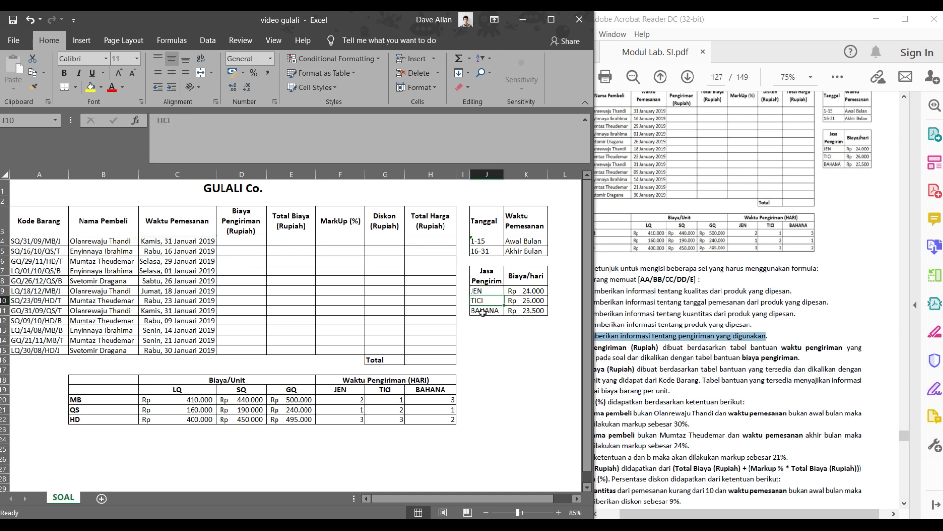
pyautogui.click(482, 311)
pyautogui.click(503, 329)
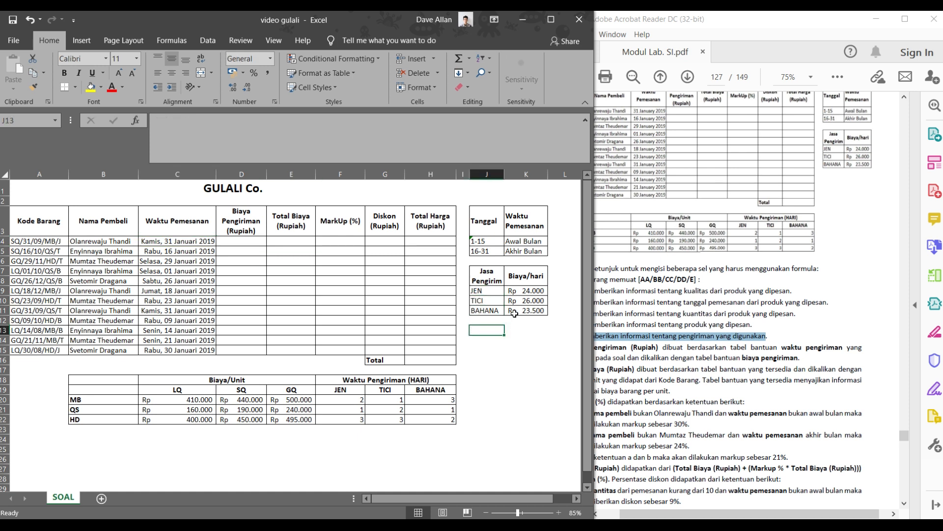
# - Read the PDF's Biaya Pengiriman (Rupiah) rule and return to cell D4 of the Excel table
pyautogui.click(661, 314)
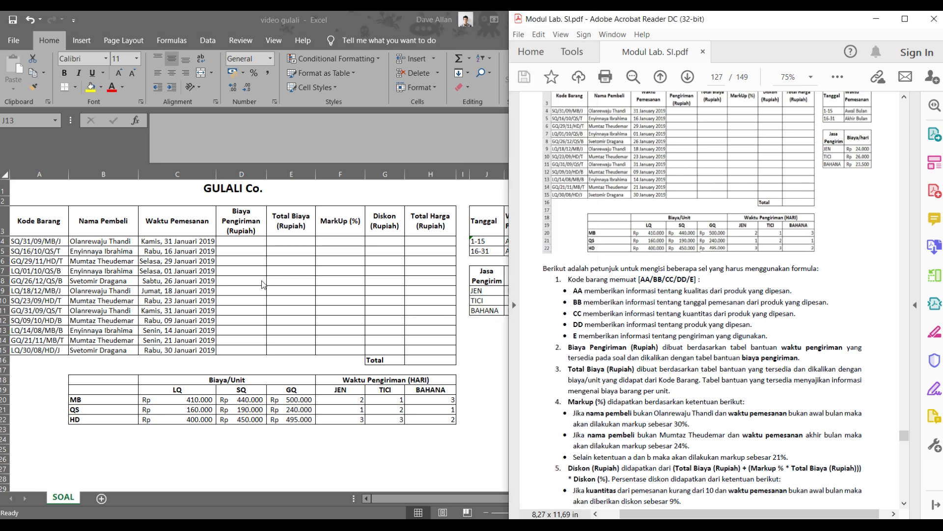
pyautogui.hotkey('alt', 'Tab')
pyautogui.click(232, 238)
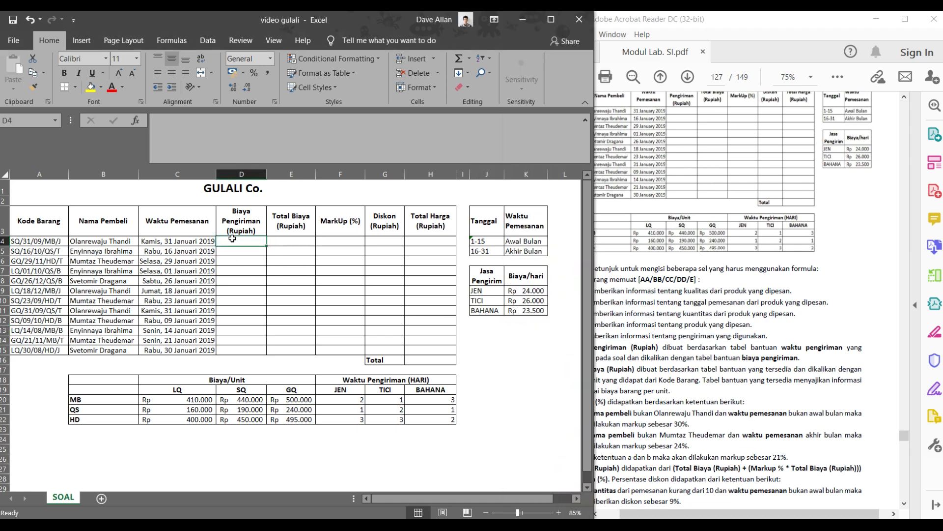
pyautogui.click(596, 348)
pyautogui.moveTo(568, 348); pyautogui.dragTo(692, 361)
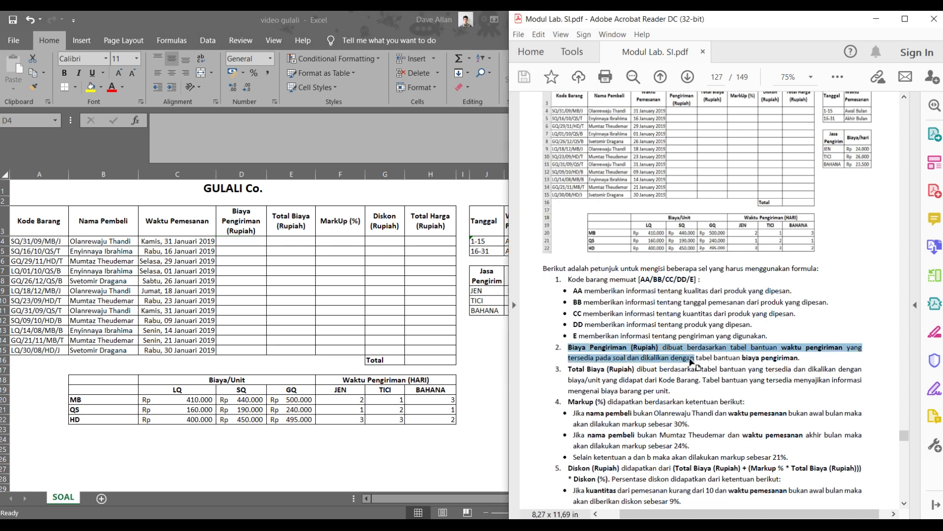
pyautogui.click(684, 360)
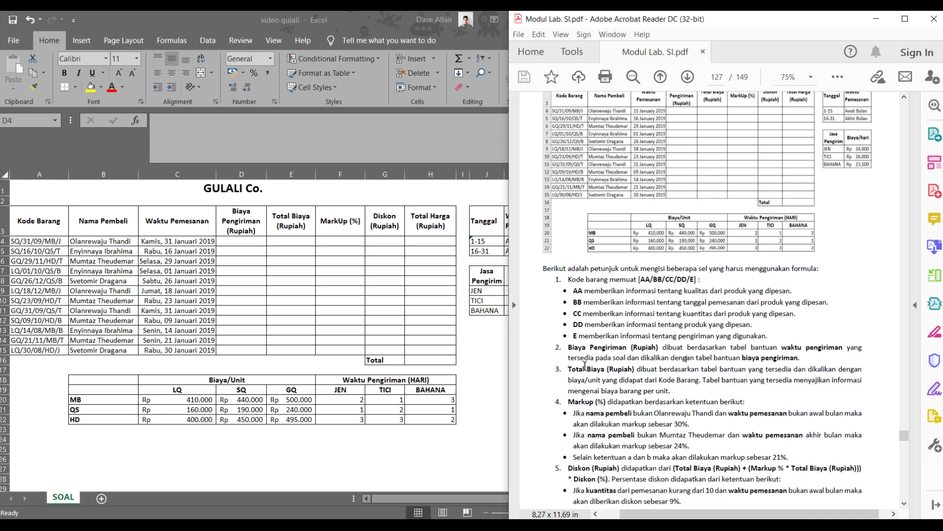
pyautogui.click(245, 237)
pyautogui.click(226, 251)
pyautogui.click(233, 237)
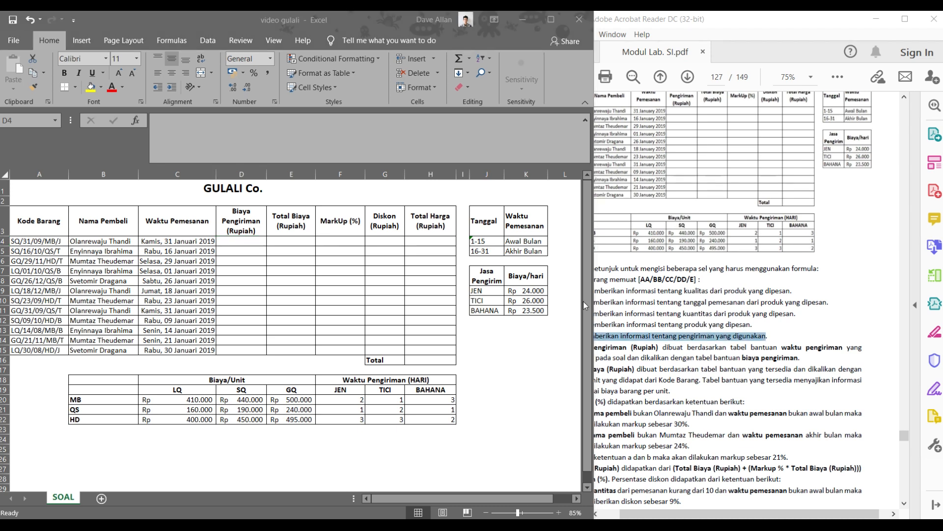
pyautogui.click(249, 243)
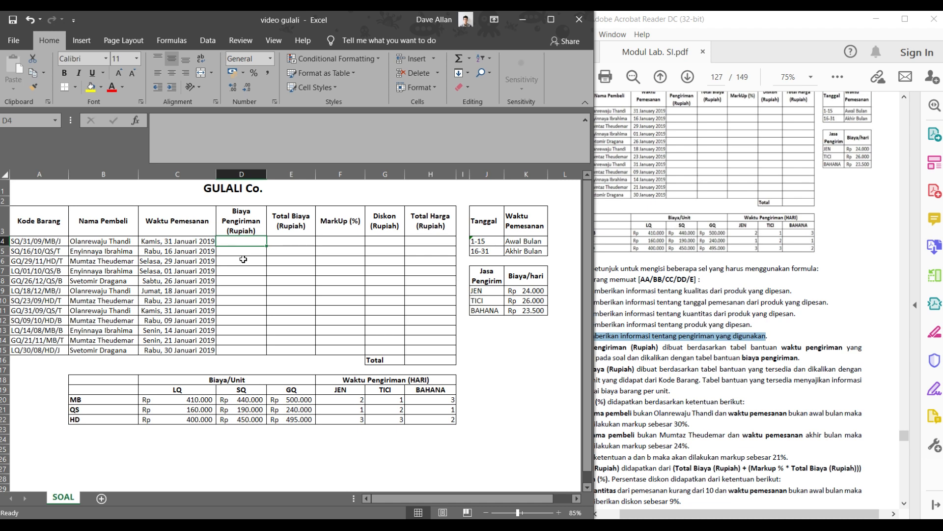
# - Start a VLOOKUP formula in cell D4 for Biaya Pengiriman, rechecking the rule in the PDF before choosing the function
pyautogui.write('=')
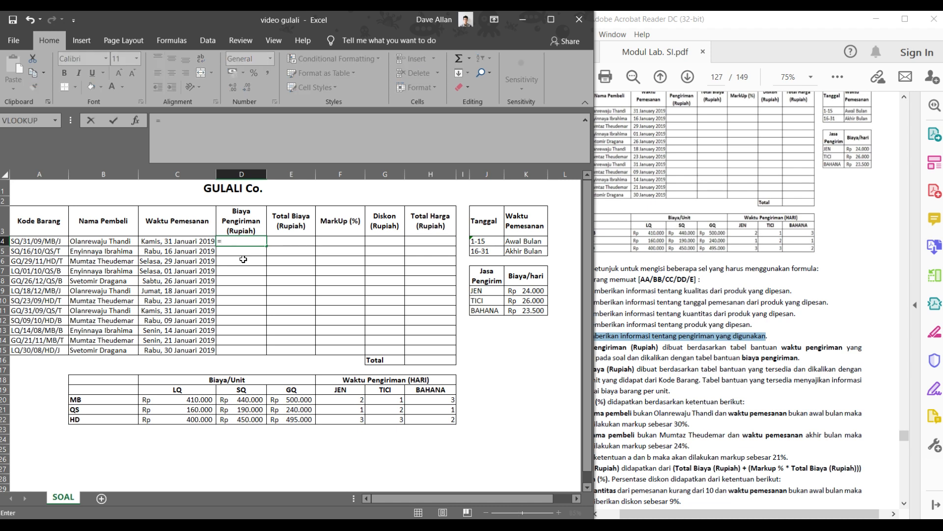
pyautogui.click(634, 319)
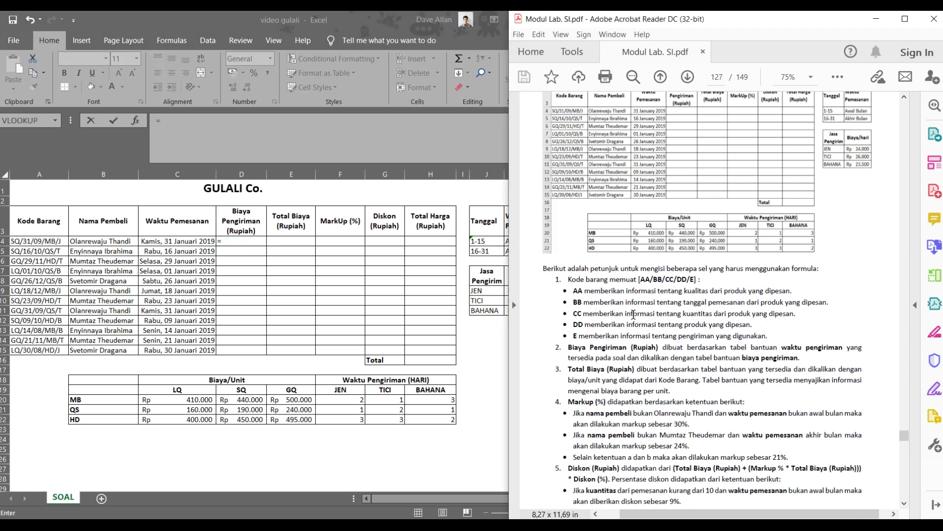
pyautogui.moveTo(569, 353); pyautogui.dragTo(721, 356)
pyautogui.click(709, 363)
pyautogui.click(254, 241)
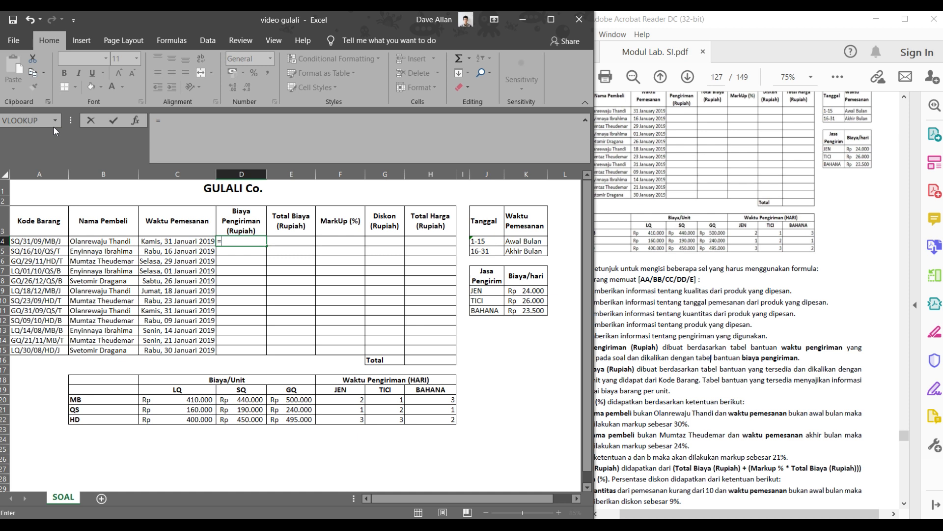
pyautogui.press('ctrl')
pyautogui.click(57, 122)
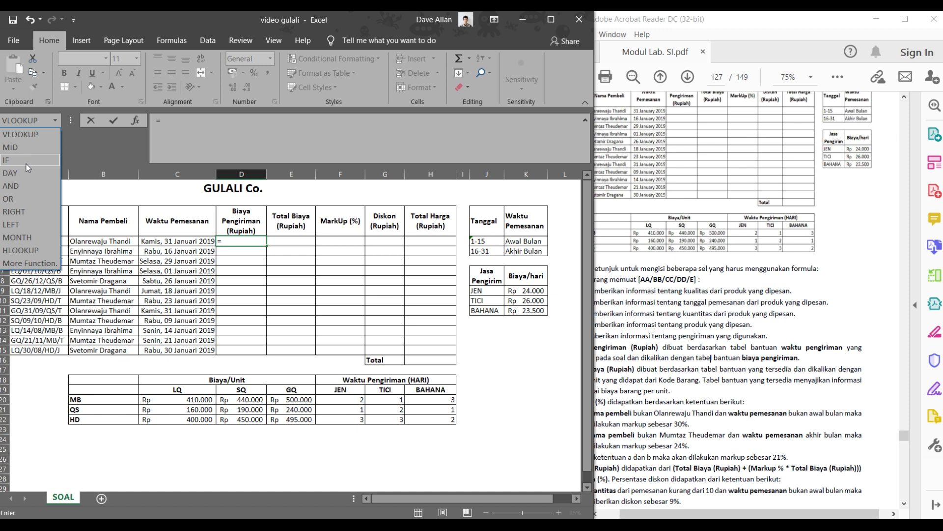
pyautogui.click(36, 265)
pyautogui.click(37, 133)
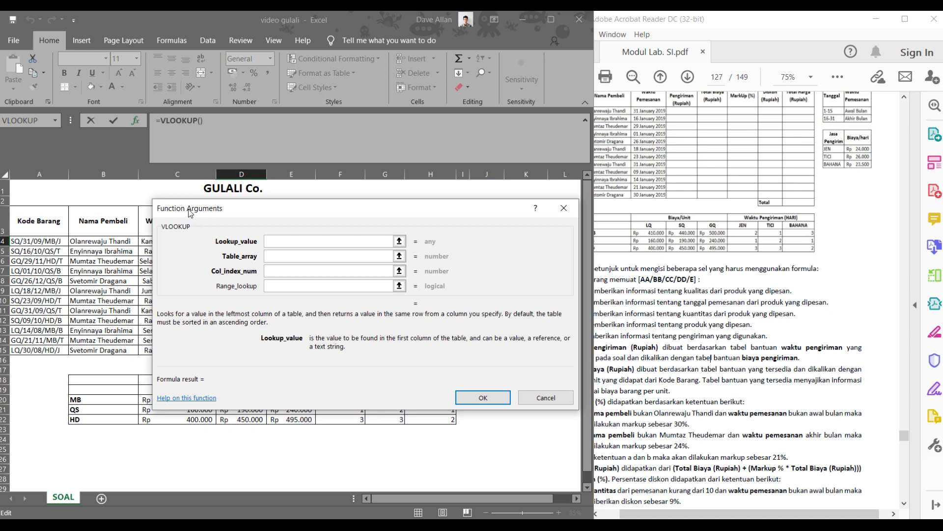
pyautogui.moveTo(189, 209)
pyautogui.mouseDown()
pyautogui.moveTo(219, 216)
pyautogui.moveTo(203, 206)
pyautogui.mouseUp()
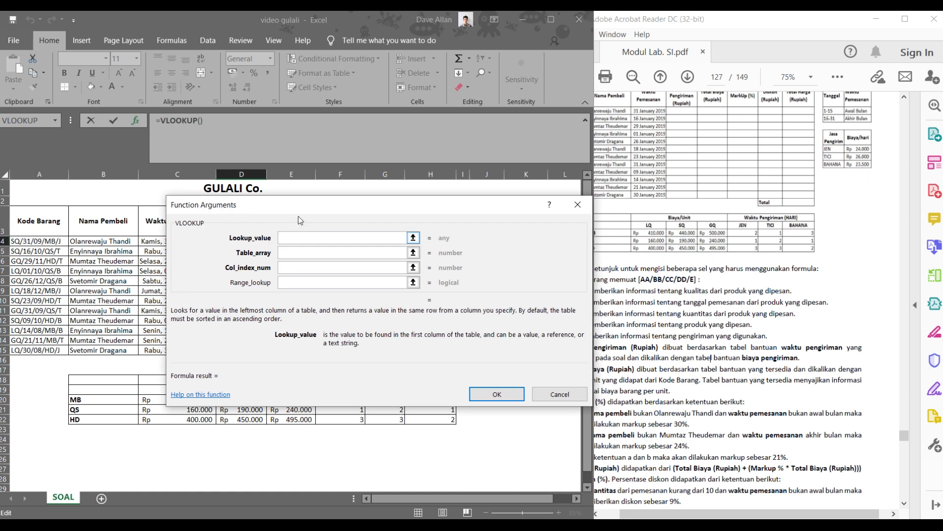
pyautogui.moveTo(299, 209)
pyautogui.mouseDown()
pyautogui.moveTo(293, 222)
pyautogui.moveTo(283, 216)
pyautogui.mouseUp()
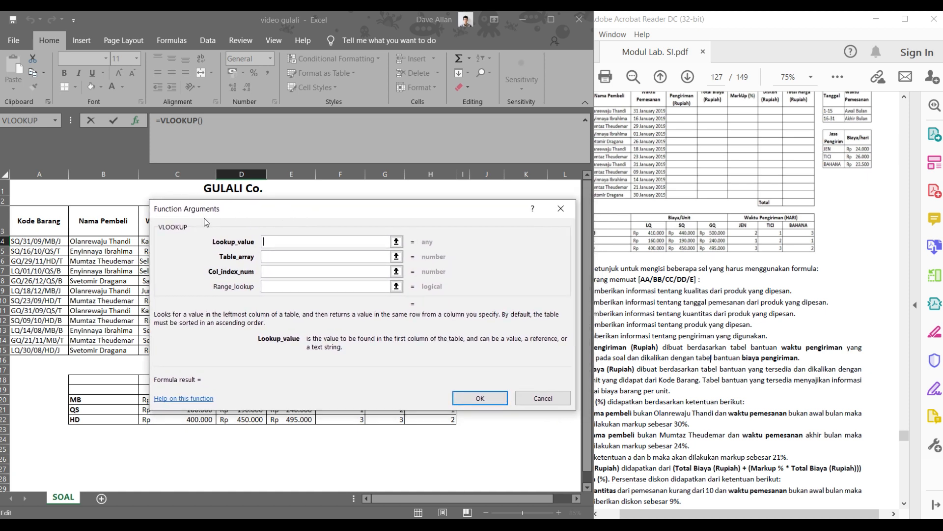
# - Compare the product part of the Kode Barang codes with the MB, QS and HD rows of the Waktu Pengiriman helper table
pyautogui.click(43, 244)
pyautogui.press('ctrl')
pyautogui.press('ctrl')
pyautogui.press('ctrl')
pyautogui.moveTo(211, 223); pyautogui.dragTo(182, 162)
pyautogui.press('ctrl')
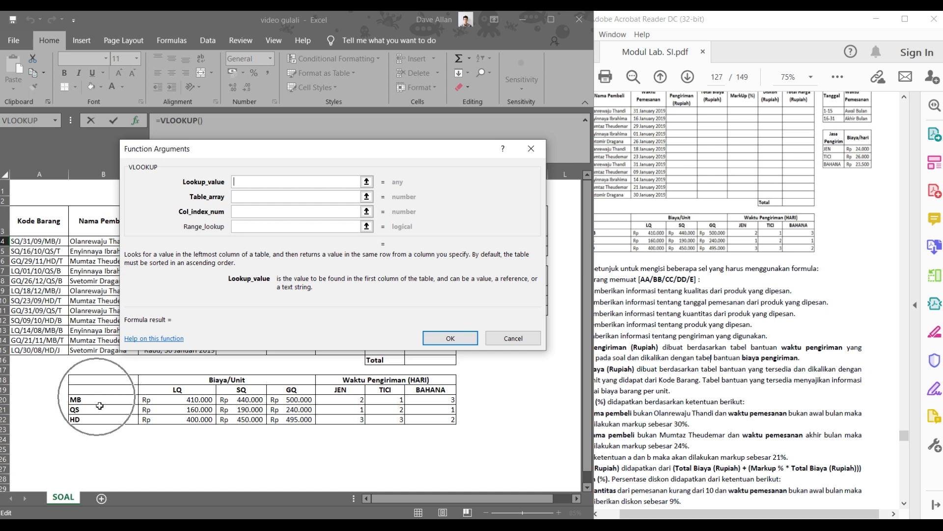
pyautogui.press('ctrl')
pyautogui.press('ctrl')
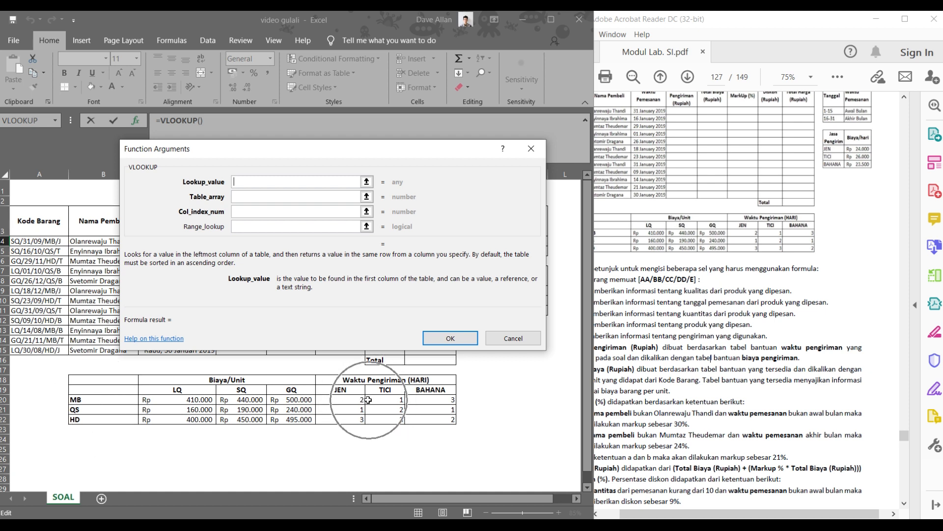
pyautogui.moveTo(239, 150); pyautogui.dragTo(249, 197)
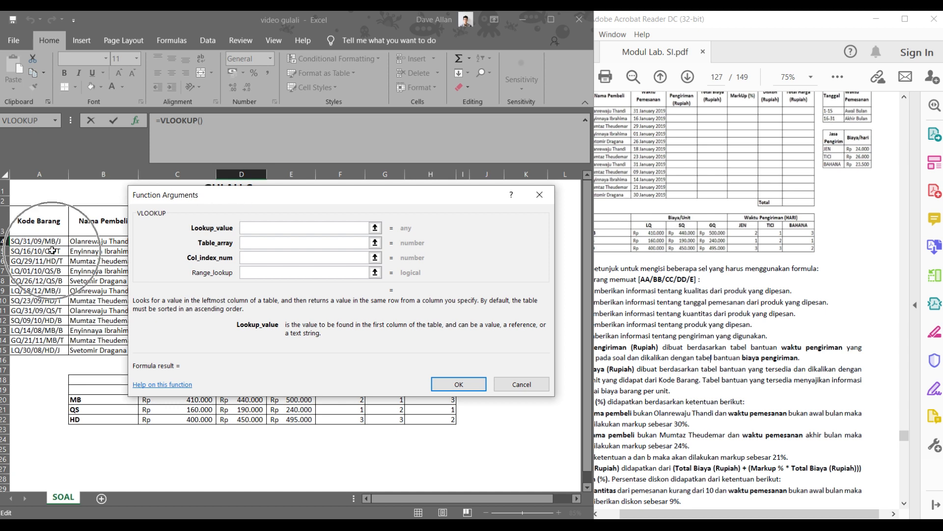
pyautogui.press('ctrl')
pyautogui.press('ctrl')
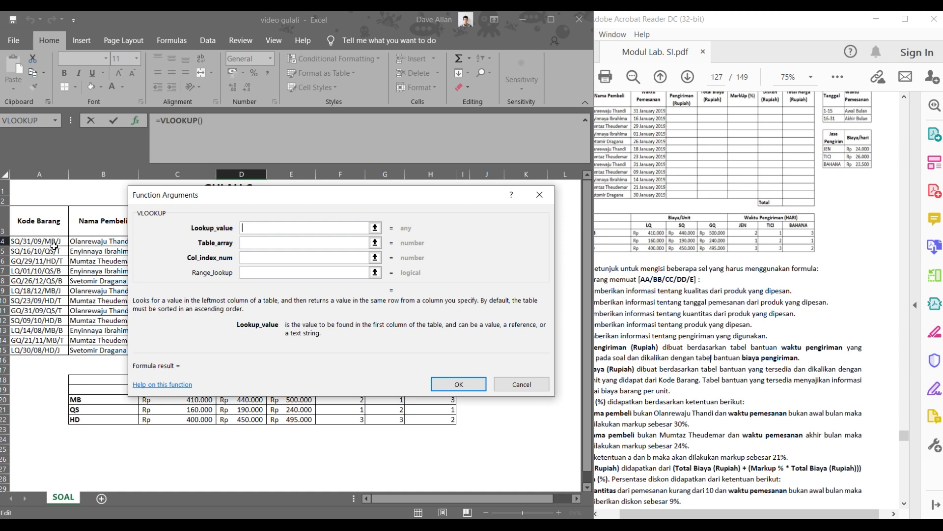
pyautogui.press('ctrl')
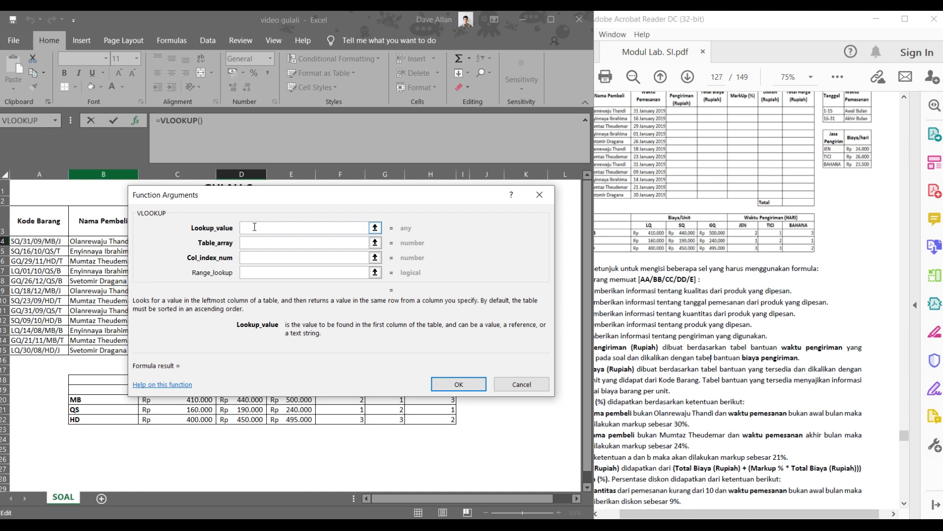
pyautogui.press('ctrl')
# - Nest a MID function as the VLOOKUP's Lookup_value and use cell A4 as its Text argument
pyautogui.click(57, 121)
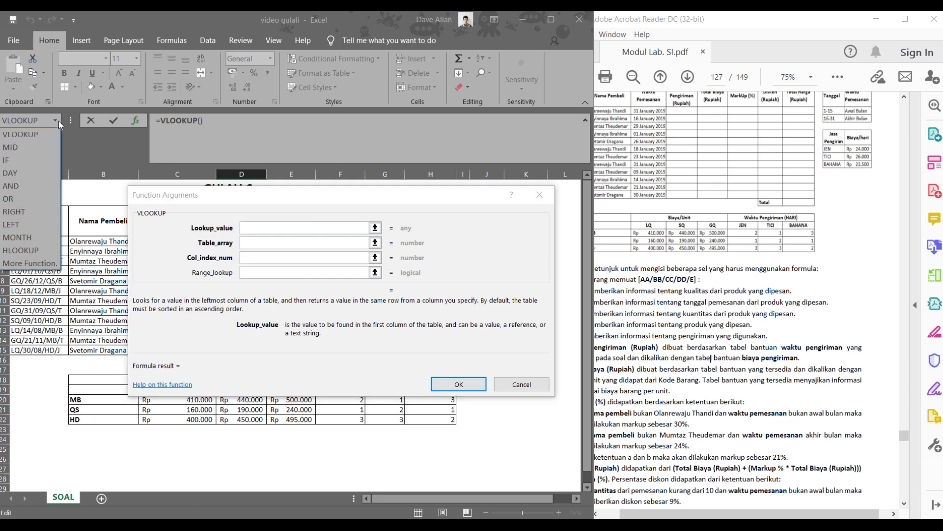
pyautogui.click(39, 146)
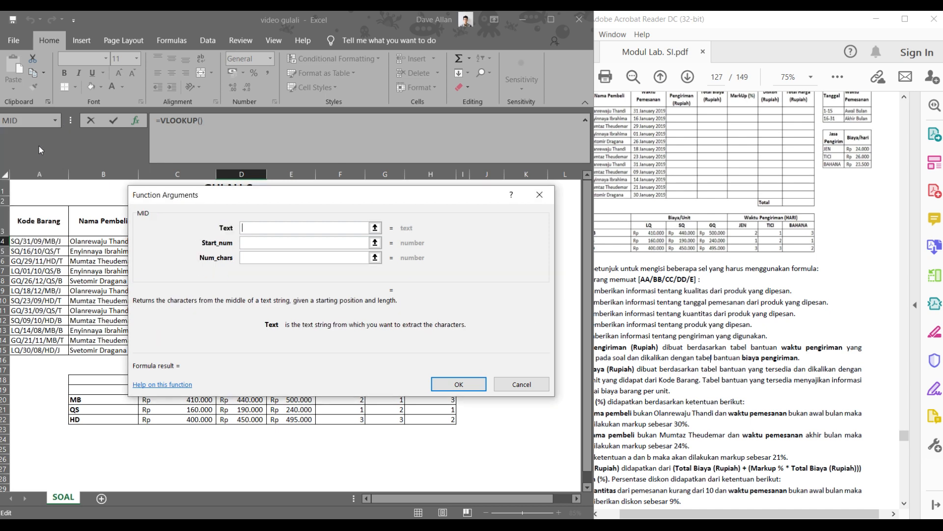
pyautogui.moveTo(209, 210)
pyautogui.mouseDown()
pyautogui.moveTo(223, 148)
pyautogui.moveTo(219, 208)
pyautogui.mouseUp()
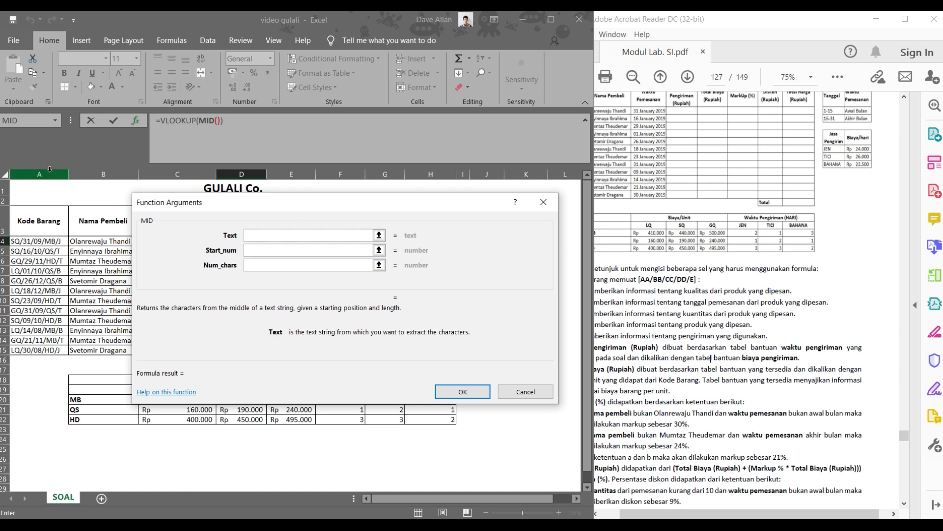
pyautogui.press('ctrl')
pyautogui.press('ctrl')
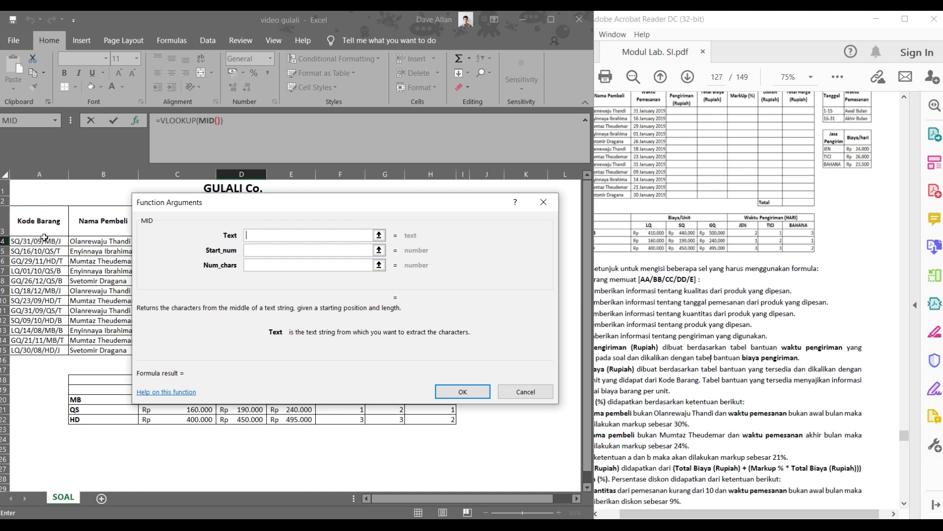
pyautogui.click(39, 241)
pyautogui.press('ctrl')
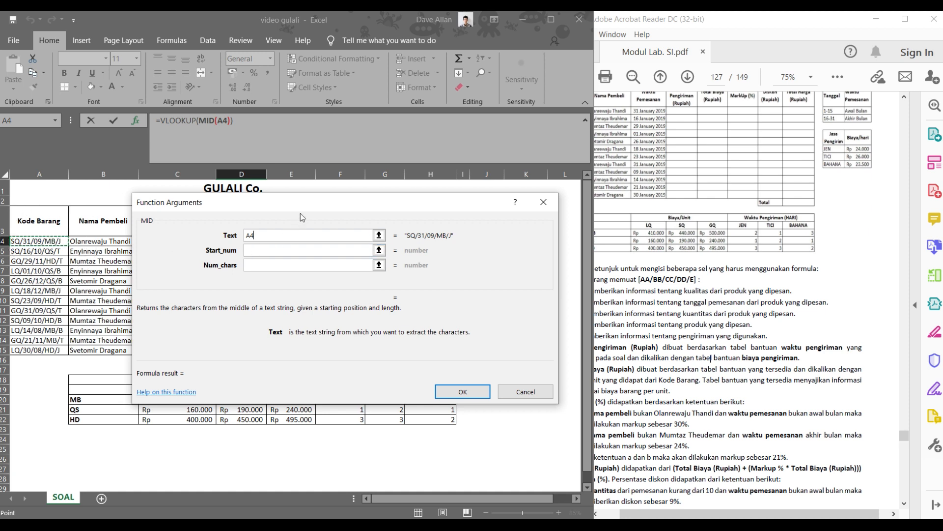
# - Set MID's Start_num to 10 and Num_chars to 2, and check the extracted product code against the helper table
pyautogui.click(268, 251)
pyautogui.click(268, 252)
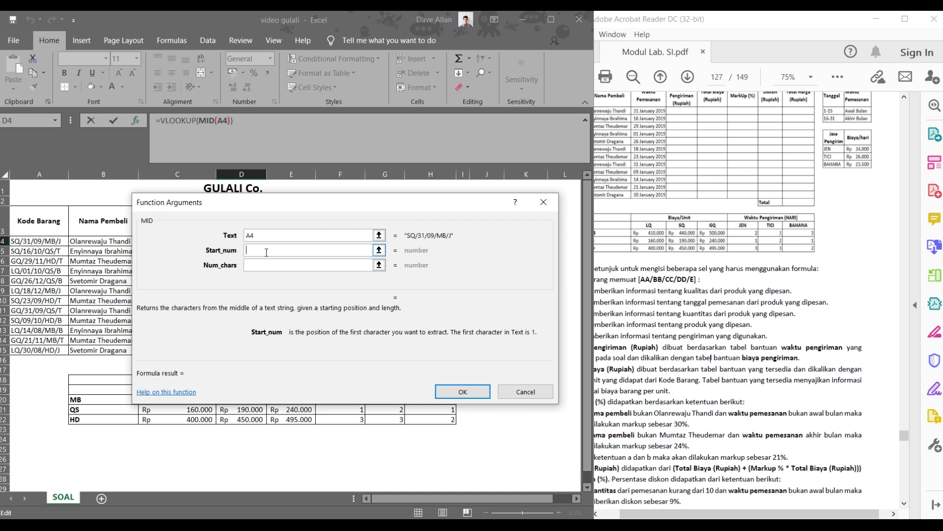
pyautogui.write('10')
pyautogui.click(254, 266)
pyautogui.press('ctrl')
pyautogui.press('ctrl')
pyautogui.press('ctrl')
pyautogui.click(258, 265)
pyautogui.write('2')
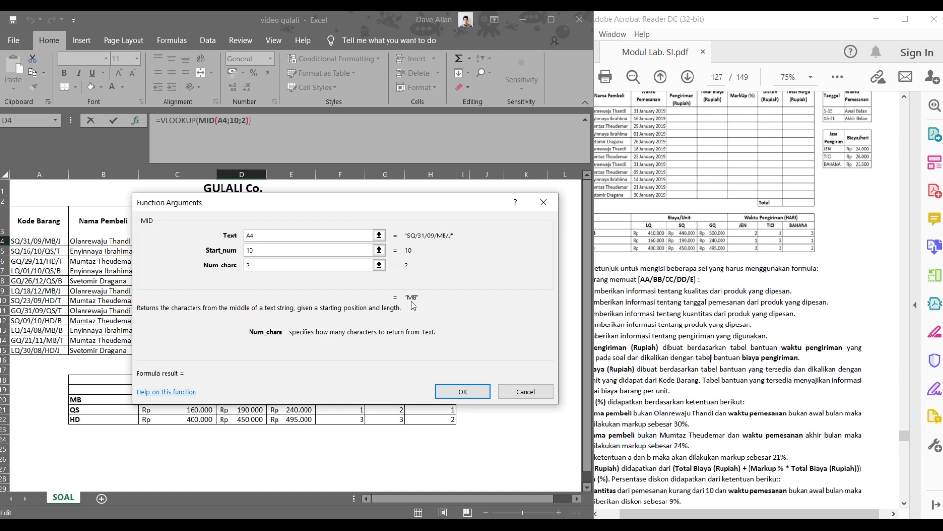
pyautogui.press('ctrl')
pyautogui.press('ctrl')
pyautogui.press('ctrl')
pyautogui.press('ctrl')
pyautogui.press('ctrl')
# - Return from the nested MID to the VLOOKUP arguments and move the dialog clear of the helper table
pyautogui.click(199, 120)
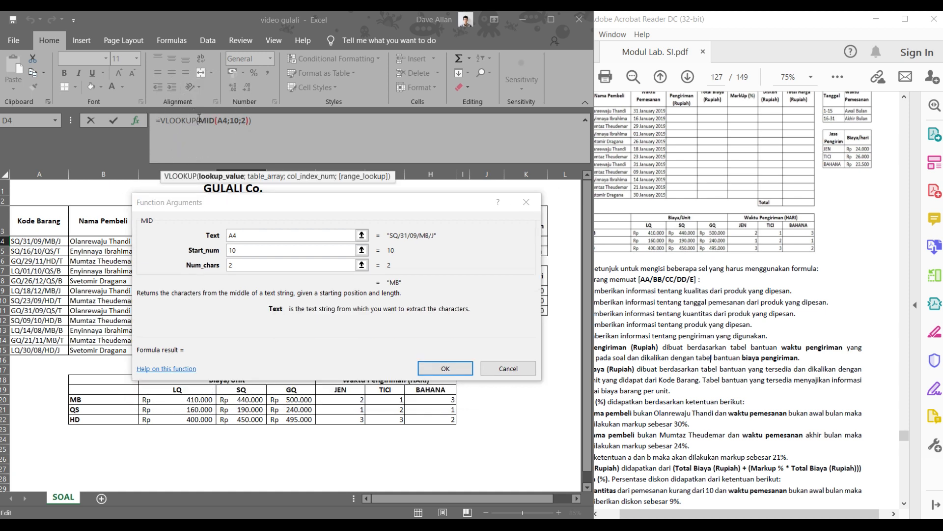
pyautogui.click(196, 120)
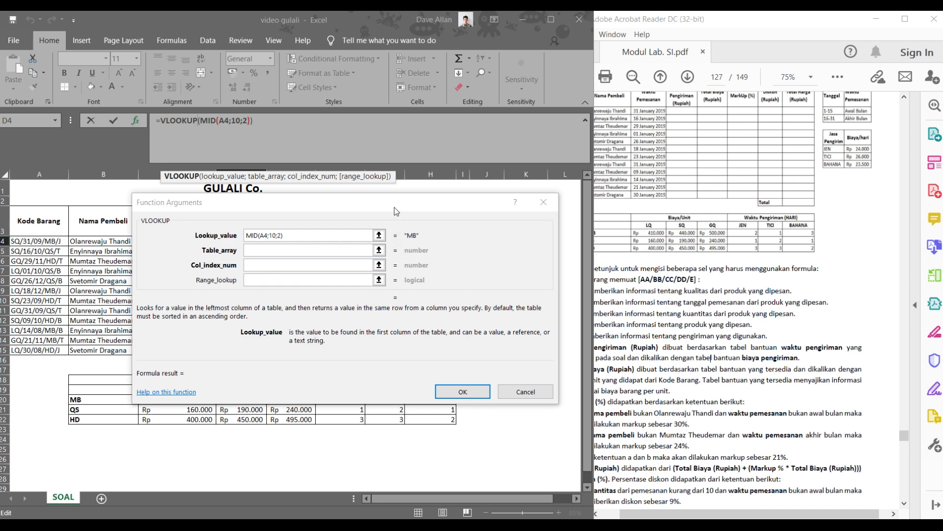
pyautogui.moveTo(396, 200); pyautogui.dragTo(398, 146)
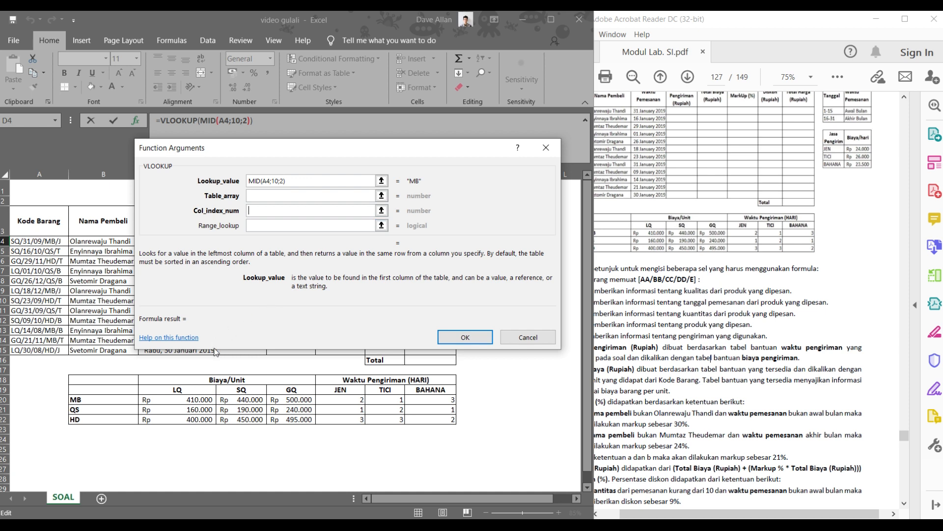
pyautogui.click(86, 402)
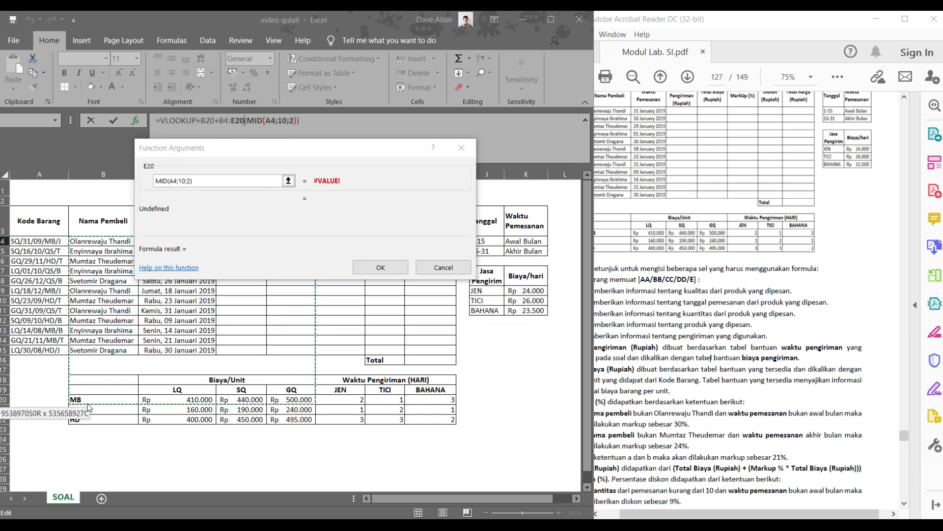
pyautogui.click(92, 398)
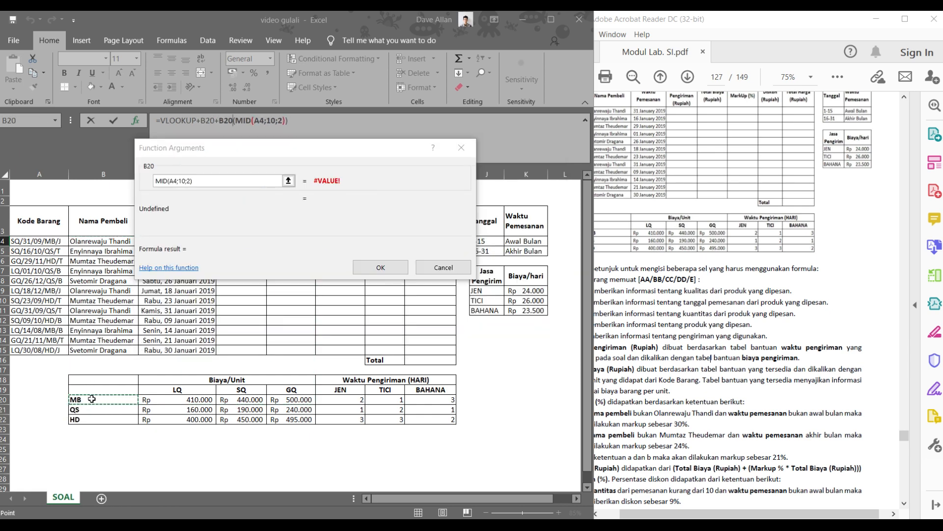
pyautogui.moveTo(103, 398); pyautogui.dragTo(186, 409)
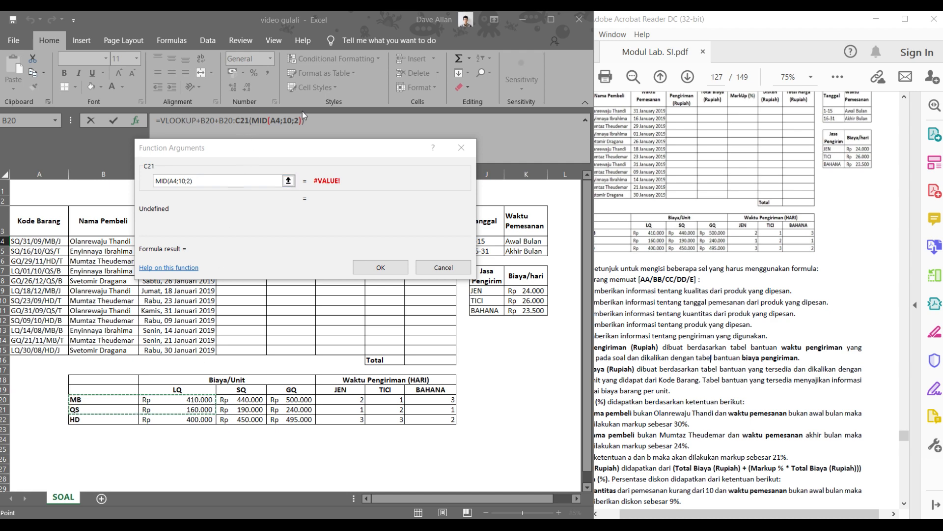
pyautogui.press('BackSpace')
pyautogui.press('BackSpace')
pyautogui.press('BackSpace')
pyautogui.press('BackSpace')
pyautogui.press('BackSpace')
pyautogui.press('BackSpace')
pyautogui.press('BackSpace')
pyautogui.press('BackSpace')
pyautogui.press('BackSpace')
pyautogui.press('BackSpace')
pyautogui.press('BackSpace')
pyautogui.press('BackSpace')
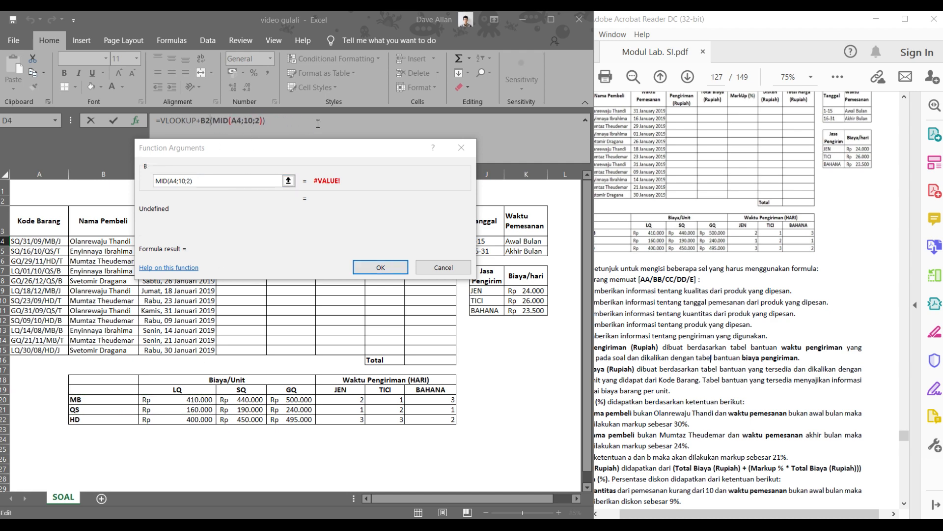
# - Set VLOOKUP's Table_array to the helper table range B20:H22
pyautogui.click(265, 196)
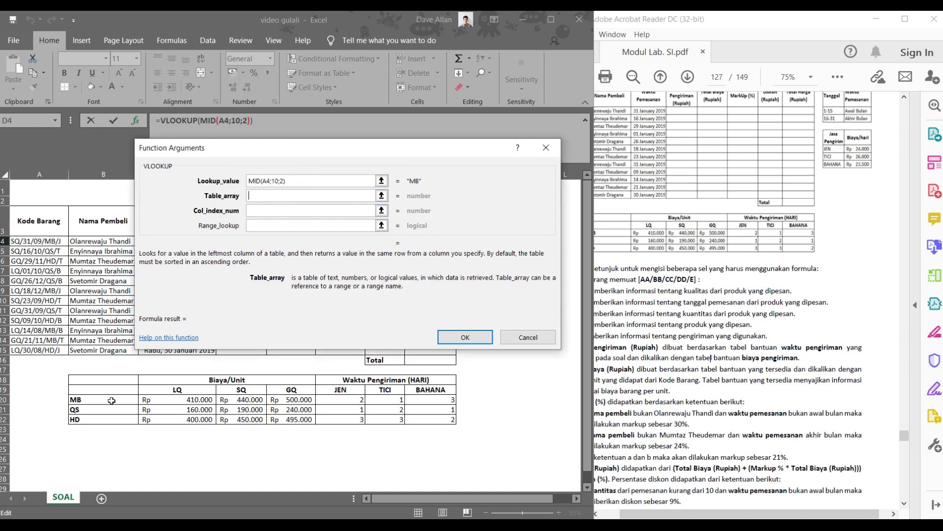
pyautogui.click(141, 401)
pyautogui.moveTo(143, 402); pyautogui.dragTo(435, 418)
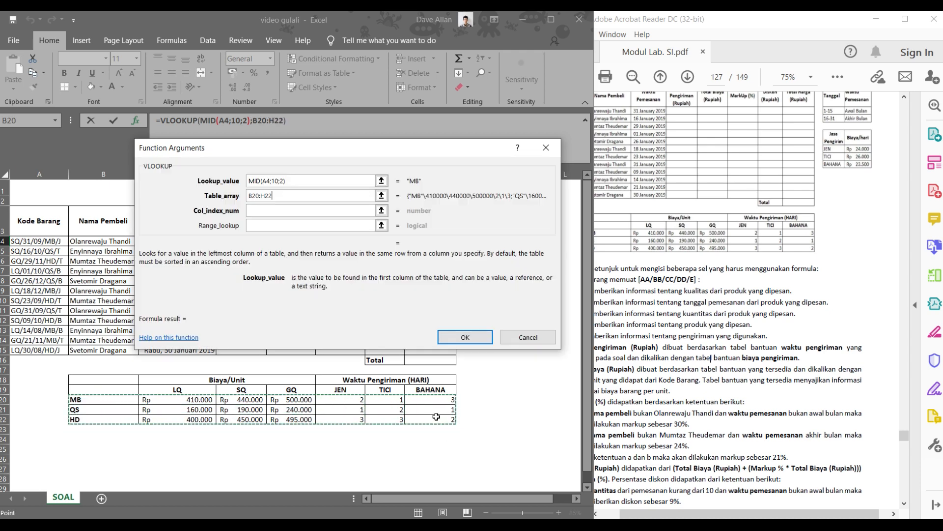
pyautogui.press('ctrl')
pyautogui.press('ctrl')
pyautogui.press('ctrl')
pyautogui.press('ctrl')
pyautogui.press('ctrl')
# - Make the Table_array reference absolute as $B$20:$H$22
pyautogui.moveTo(274, 198); pyautogui.dragTo(236, 198)
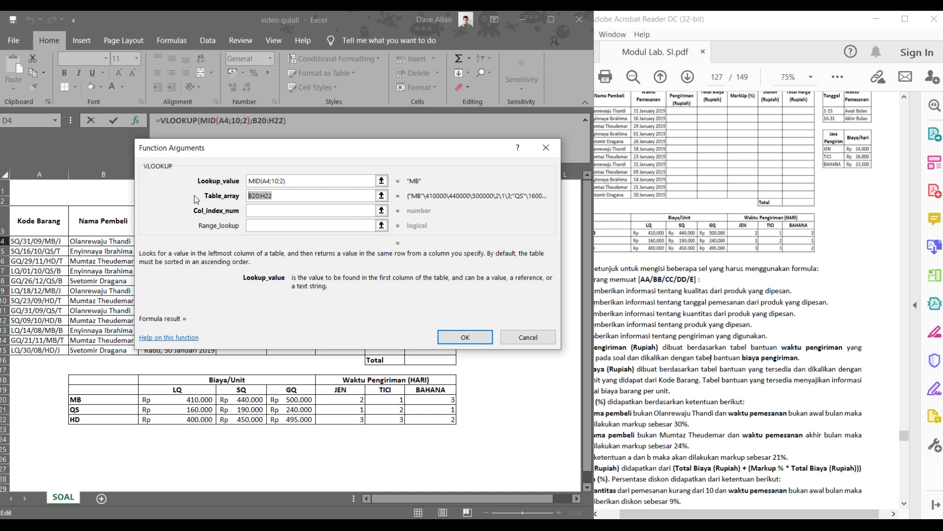
pyautogui.click(121, 175)
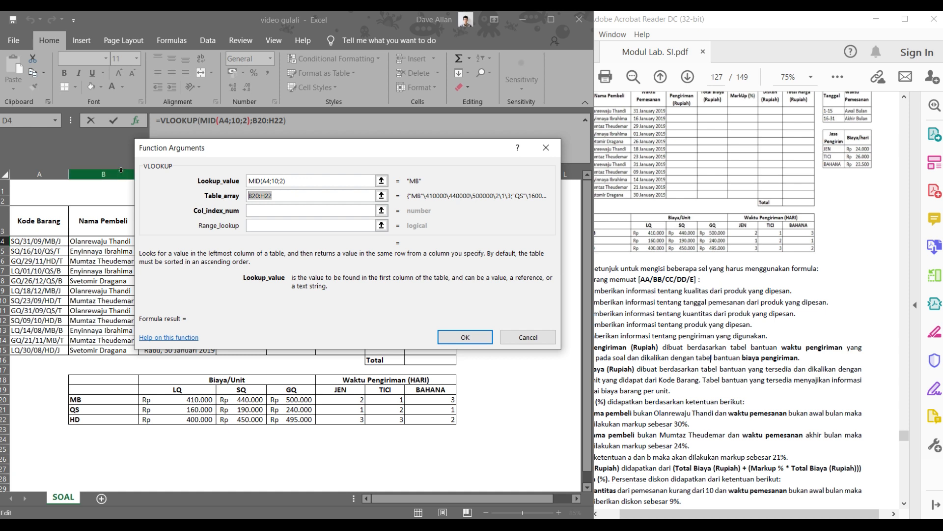
pyautogui.click(286, 197)
pyautogui.moveTo(287, 196); pyautogui.dragTo(246, 198)
pyautogui.press('F4')
pyautogui.click(259, 213)
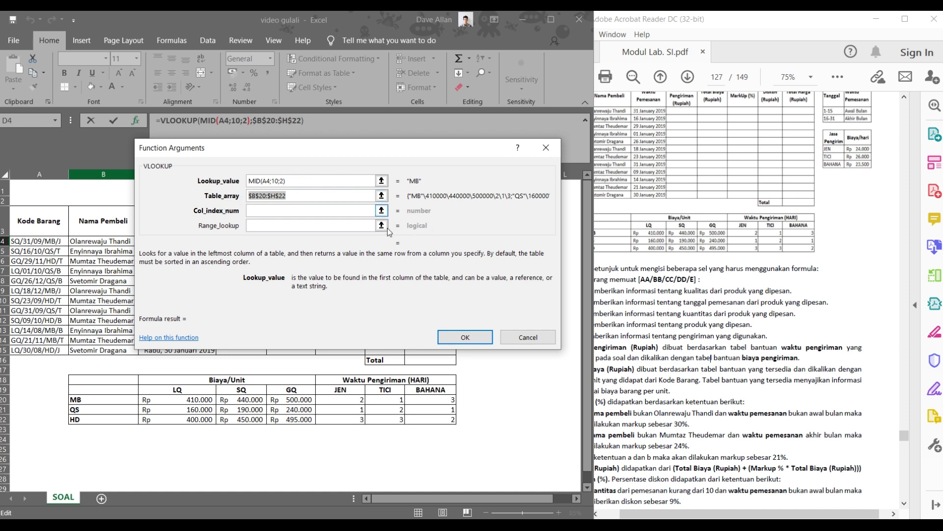
pyautogui.click(301, 212)
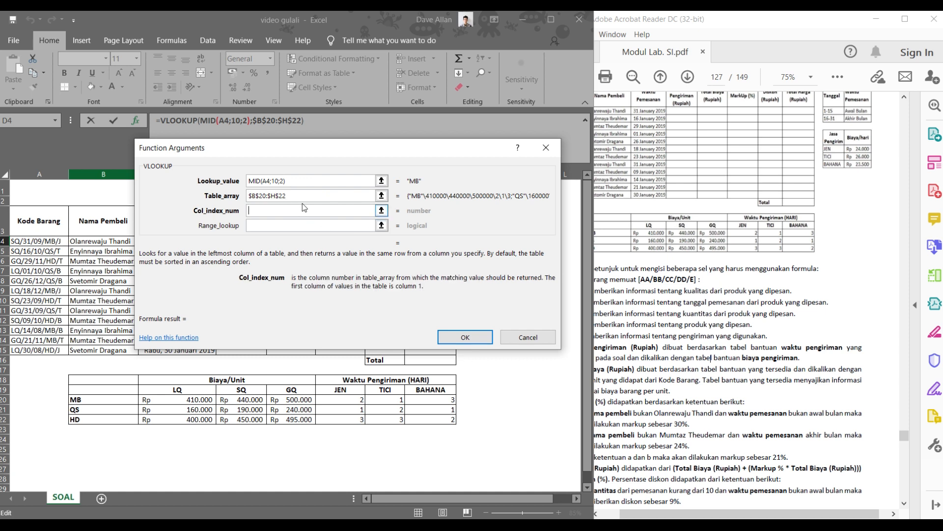
pyautogui.click(302, 199)
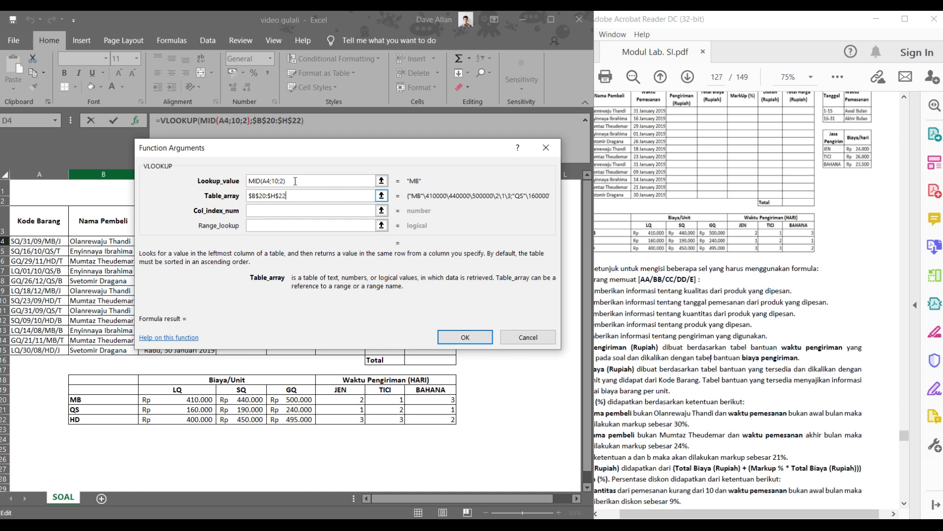
pyautogui.click(291, 211)
pyautogui.moveTo(297, 198); pyautogui.dragTo(244, 198)
pyautogui.click(253, 211)
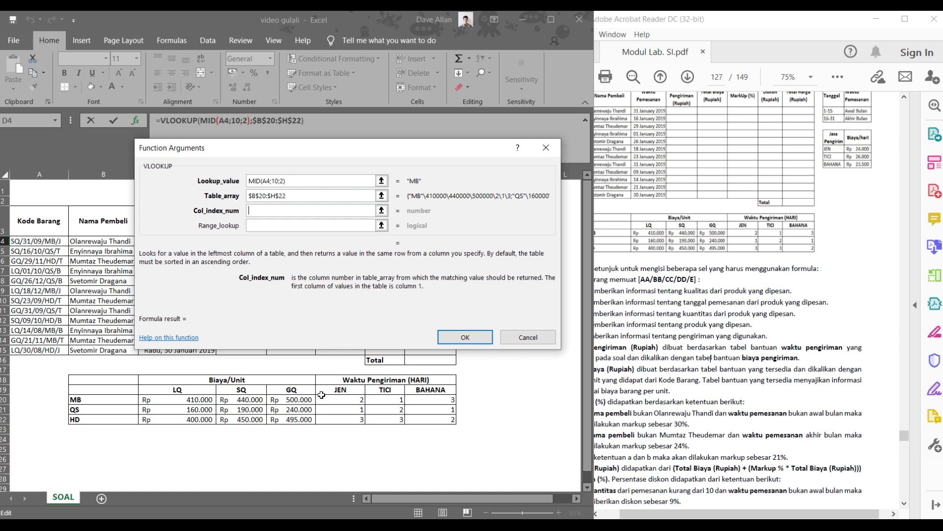
# - Examine the JEN, TICI and BAHANA columns of the Waktu Pengiriman helper table to decide how to define Col_index_num
pyautogui.click(340, 394)
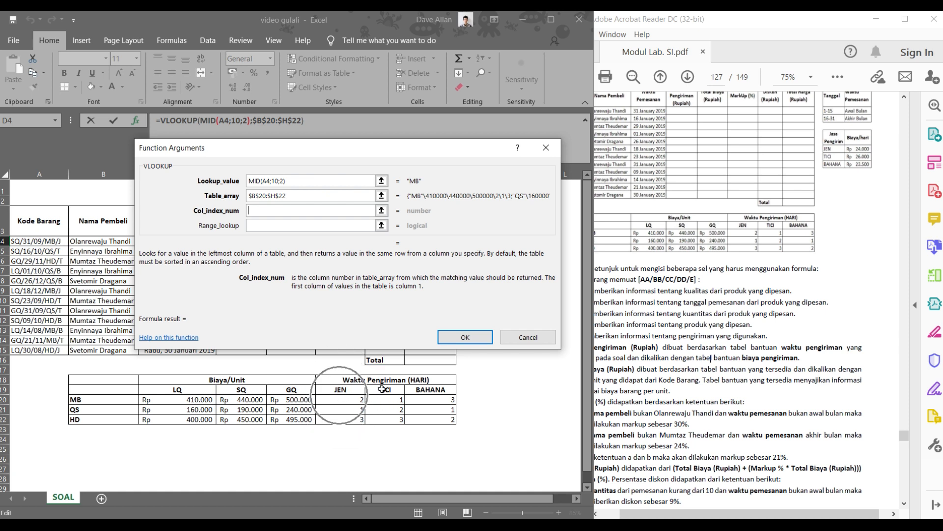
pyautogui.click(429, 400)
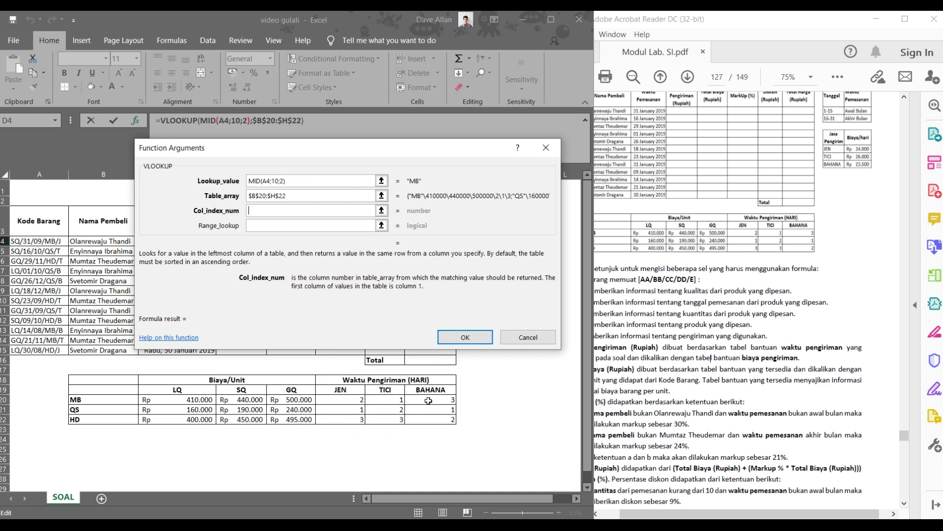
pyautogui.press('ctrl')
pyautogui.press('ctrl')
pyautogui.press('ctrl')
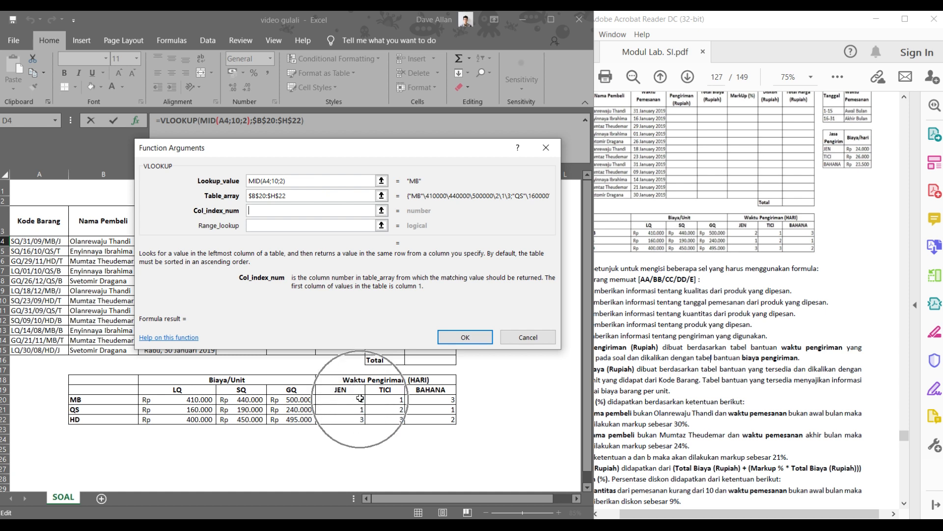
pyautogui.press('ctrl')
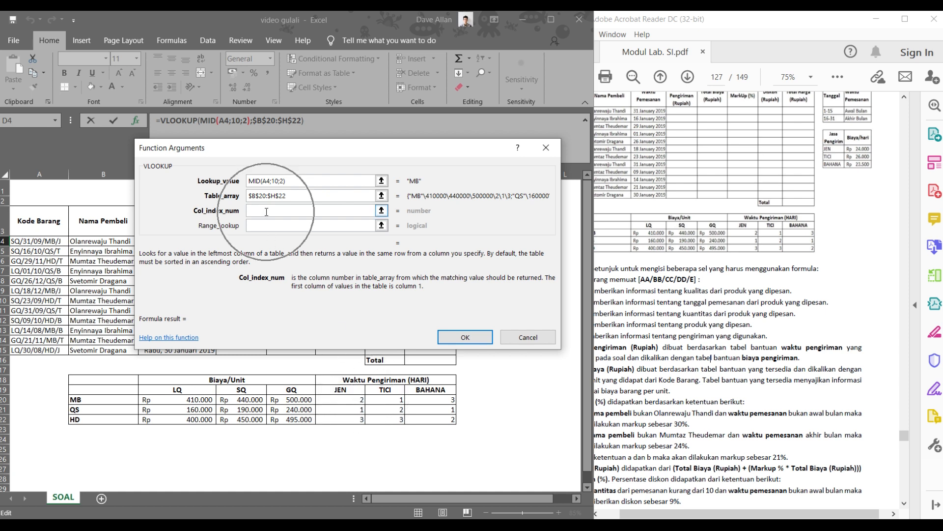
pyautogui.press('ctrl')
pyautogui.click(265, 207)
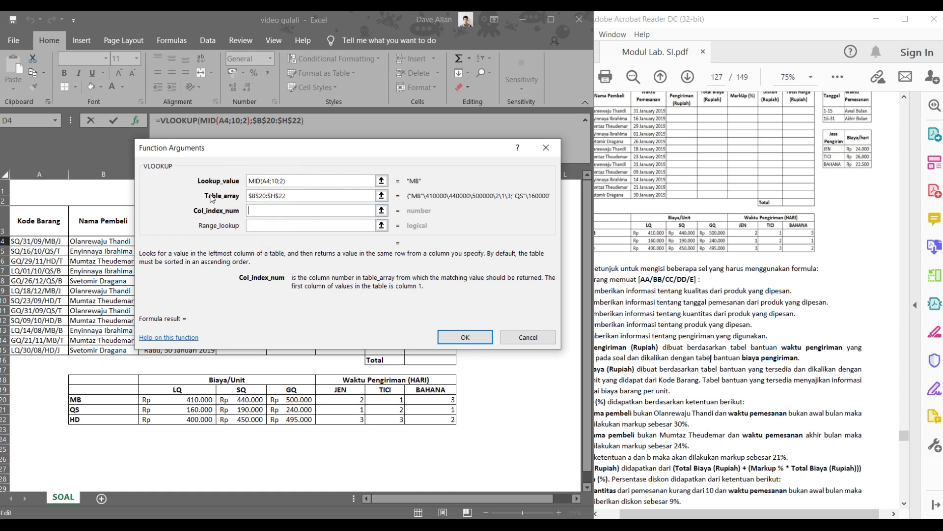
# - Nest an IF function as VLOOKUP's Col_index_num and a RIGHT function as the IF's Logical_test
pyautogui.click(55, 121)
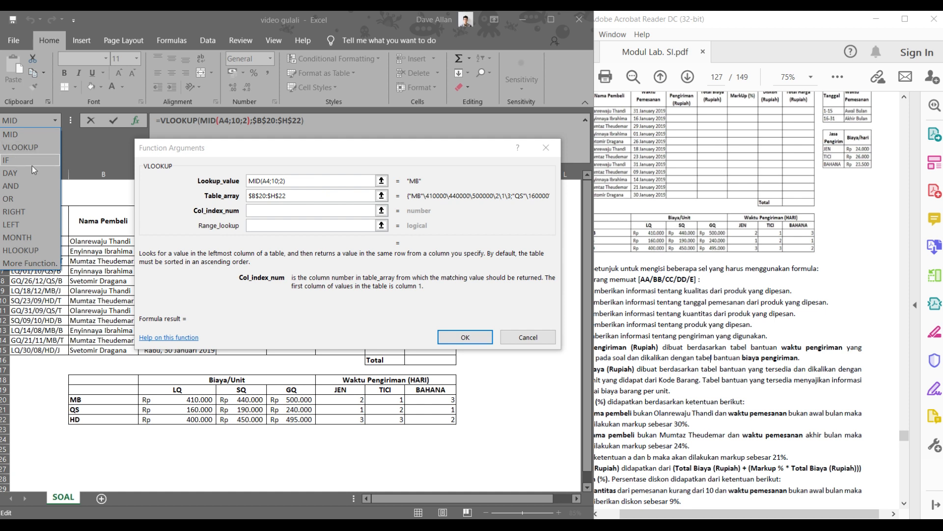
pyautogui.click(33, 161)
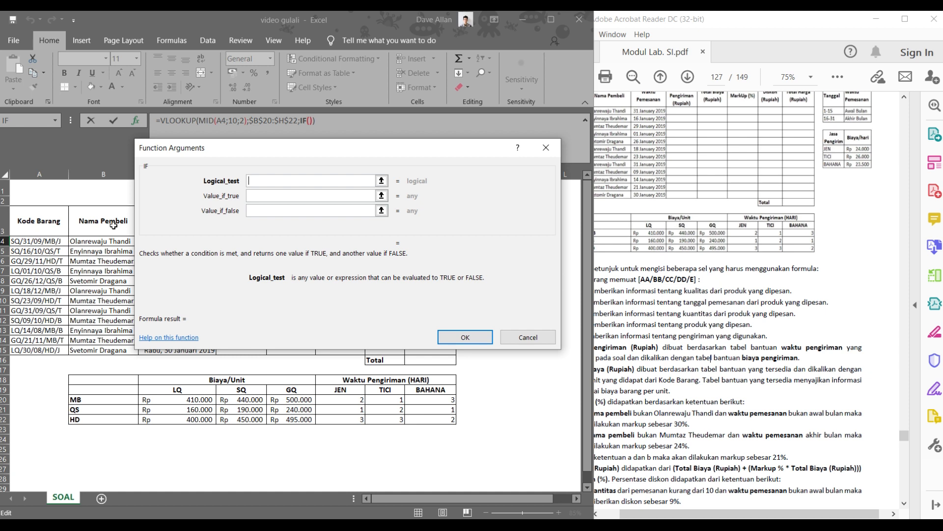
pyautogui.click(57, 118)
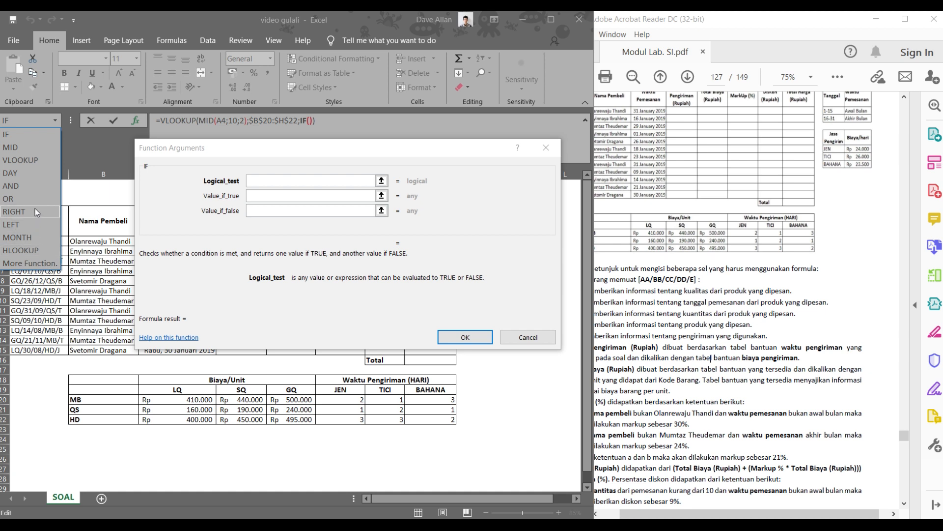
pyautogui.click(37, 210)
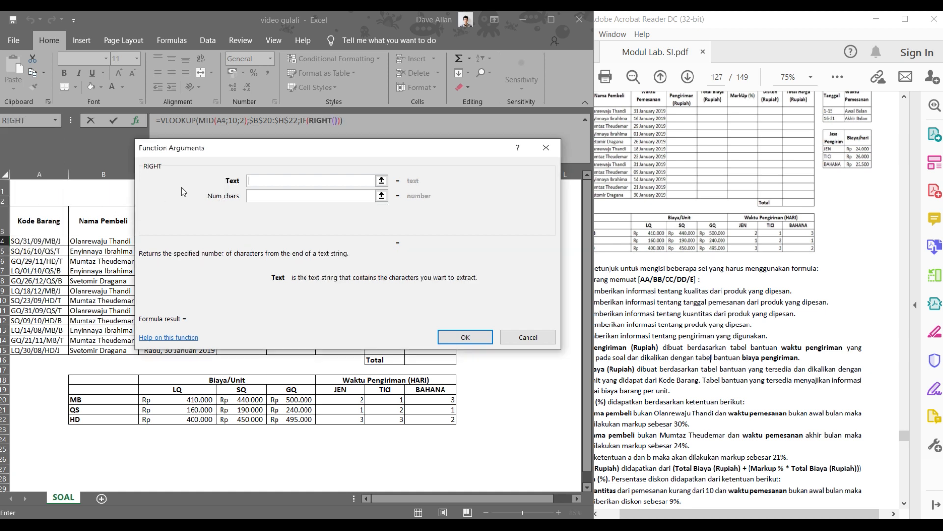
# - Use cell A4 as RIGHT's Text argument and set Num_chars to 1
pyautogui.moveTo(215, 148); pyautogui.dragTo(219, 163)
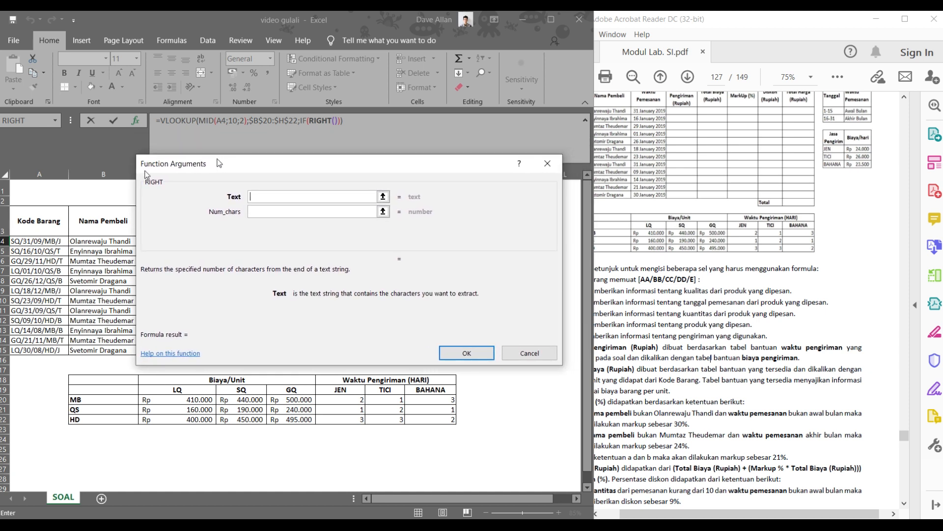
pyautogui.click(41, 241)
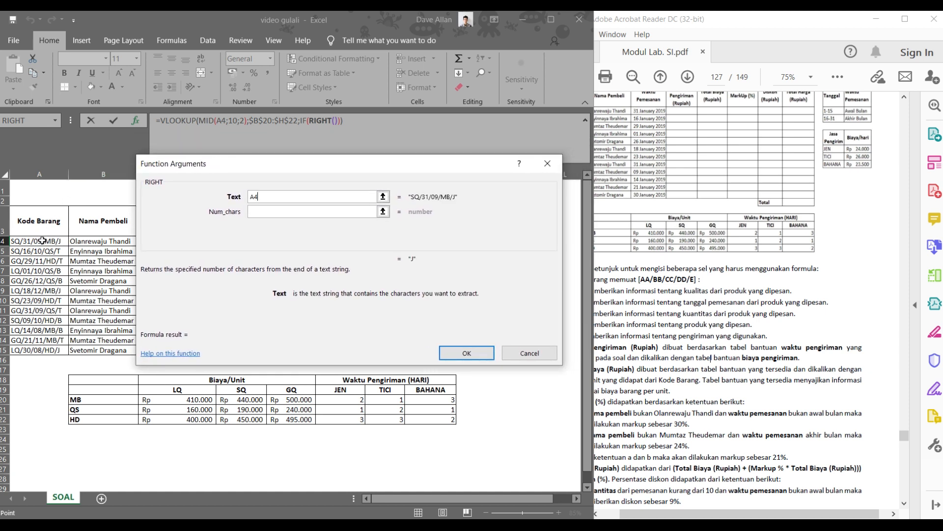
pyautogui.click(266, 210)
pyautogui.write('1')
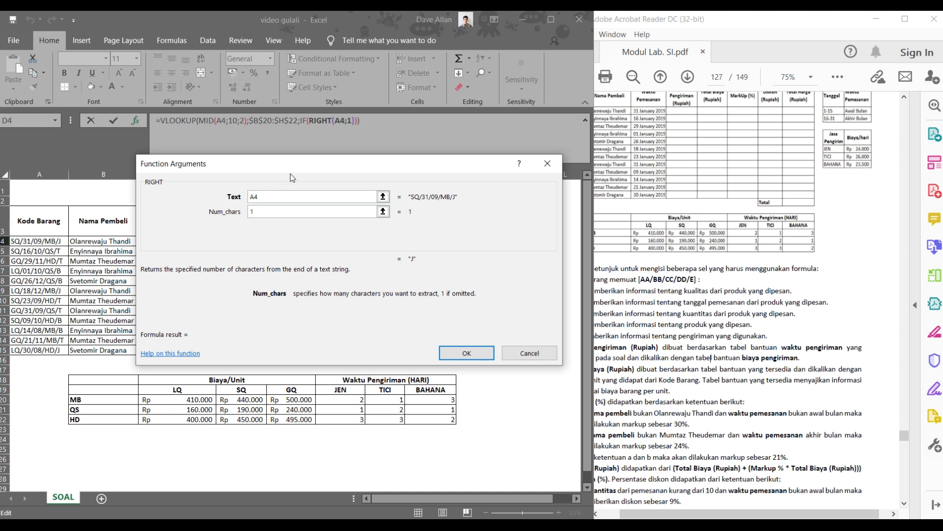
# - Return to the IF arguments and complete the Logical_test as RIGHT(A4;1)="J"
pyautogui.click(307, 121)
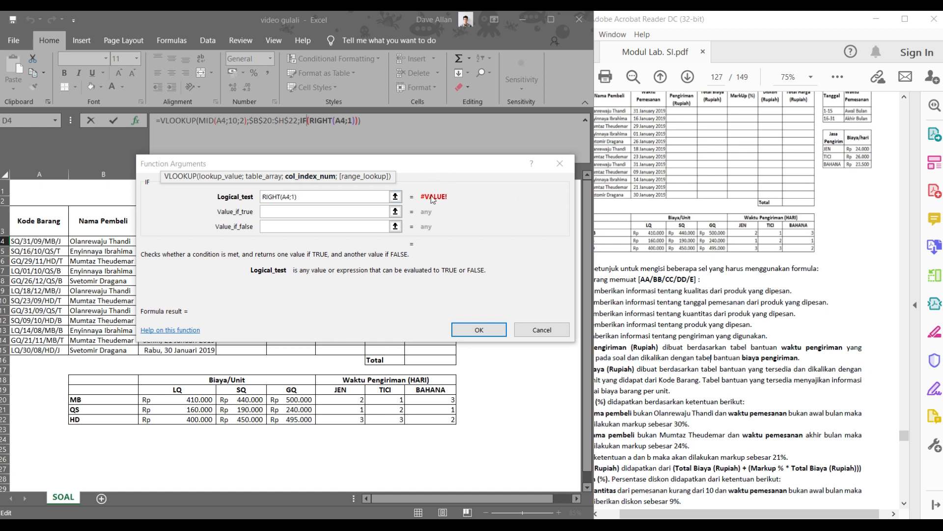
pyautogui.click(328, 197)
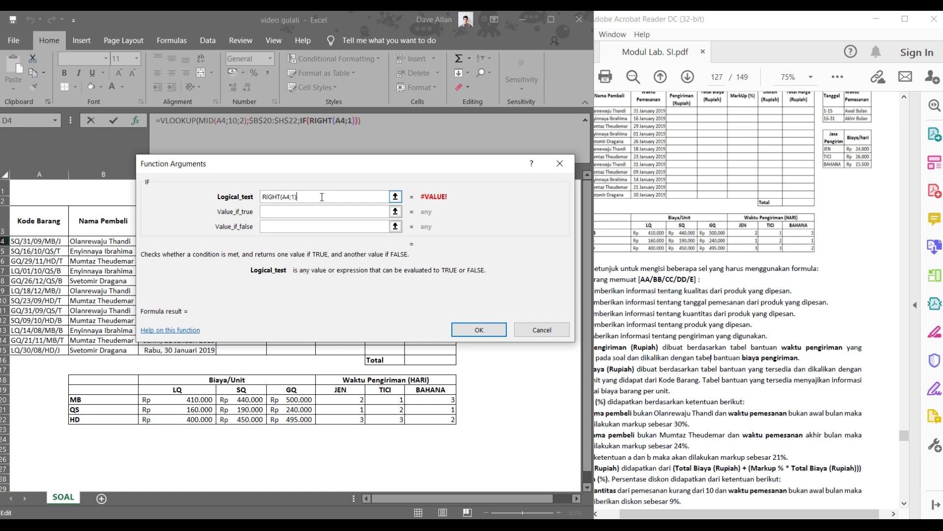
pyautogui.write('="J"')
# - Count the helper table columns up to JEN and set the IF's Value_if_true to 5
pyautogui.press('ctrl')
pyautogui.press('ctrl')
pyautogui.press('ctrl')
pyautogui.press('ctrl')
pyautogui.press('ctrl')
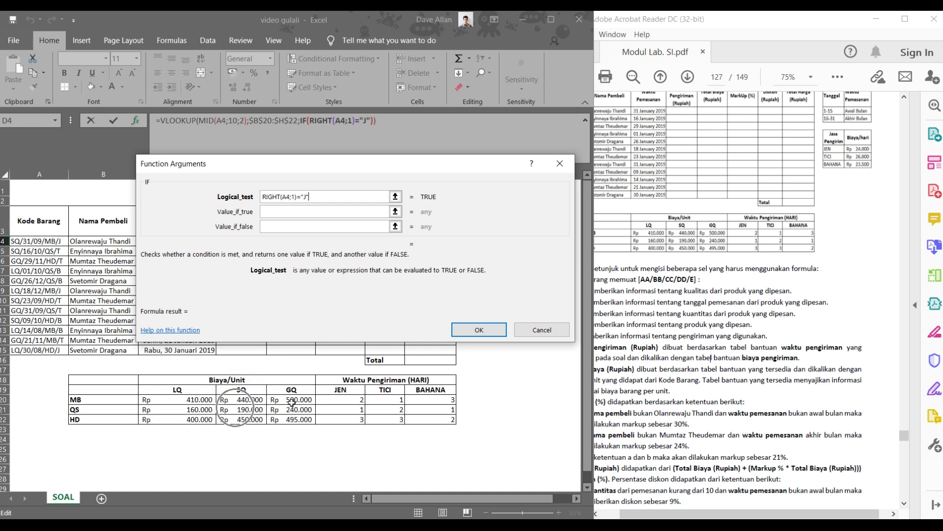
pyautogui.press('ctrl')
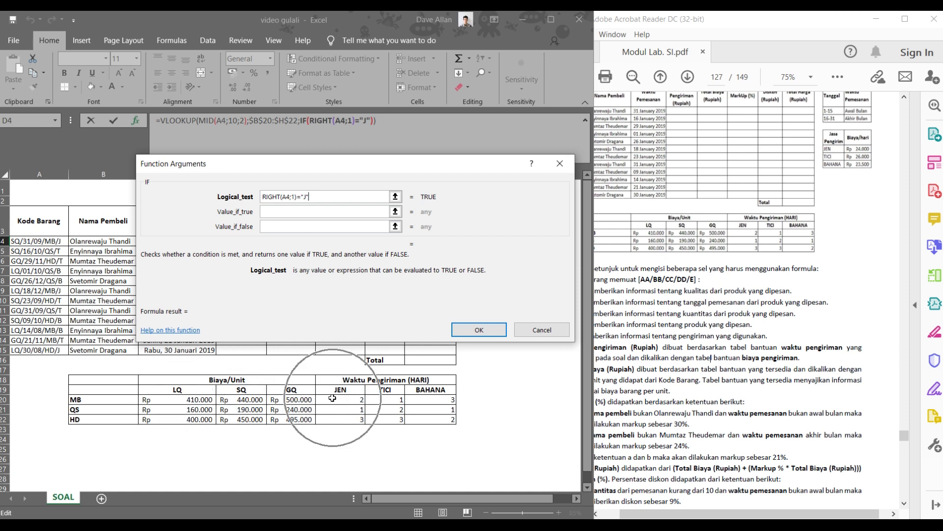
pyautogui.press('ctrl')
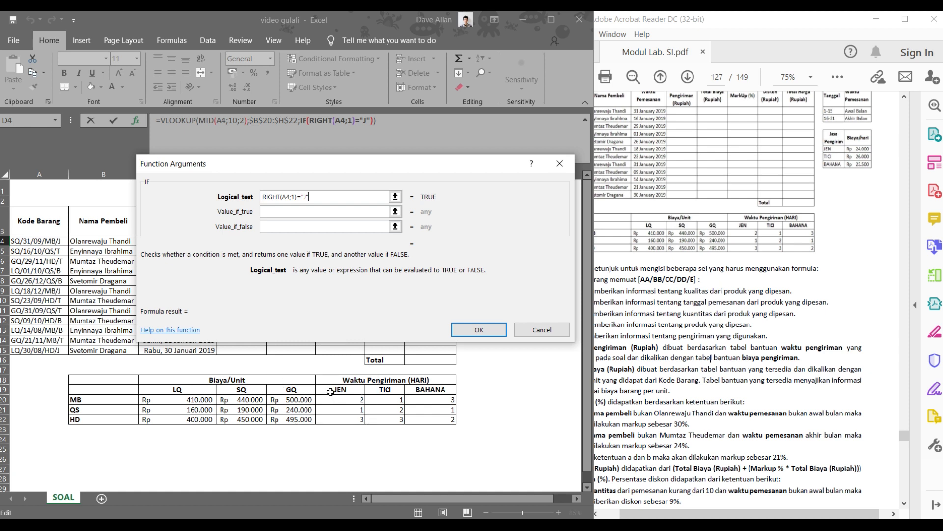
pyautogui.press('ctrl')
pyautogui.click(312, 210)
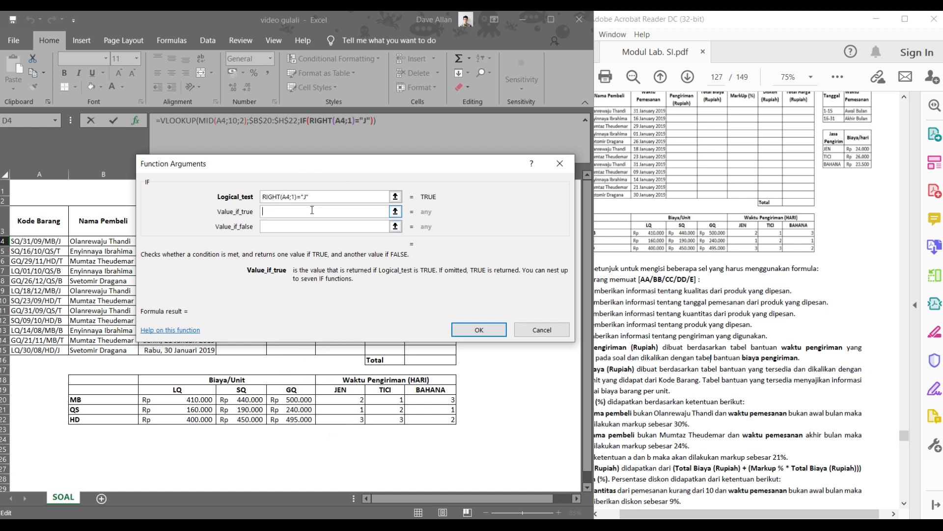
pyautogui.write('5')
pyautogui.press('ctrl')
pyautogui.press('ctrl')
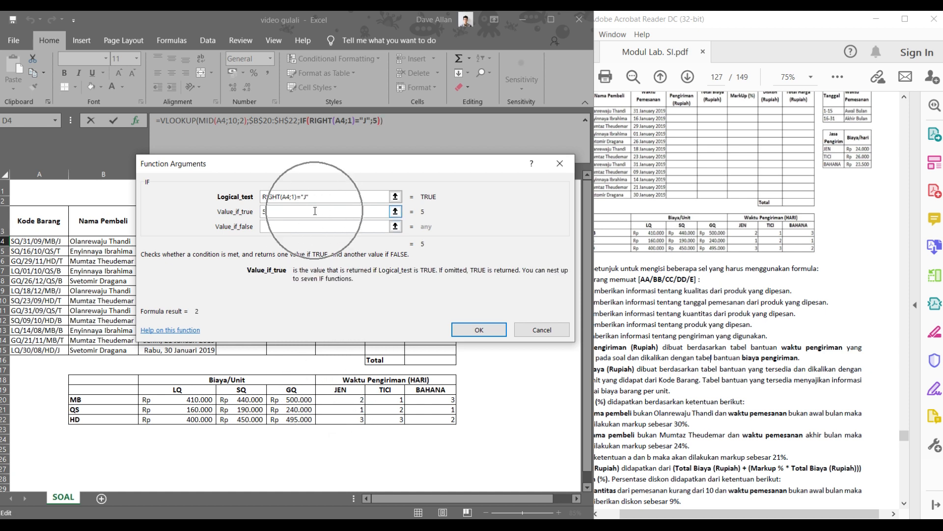
pyautogui.press('ctrl')
pyautogui.click(309, 226)
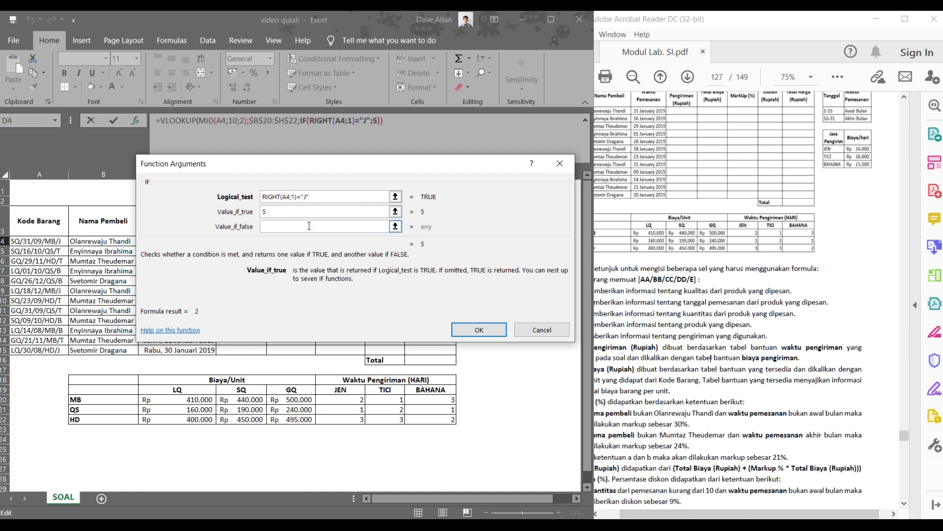
# - Nest a second IF as the first IF's Value_if_false and a RIGHT function as its Logical_test
pyautogui.press('ctrl')
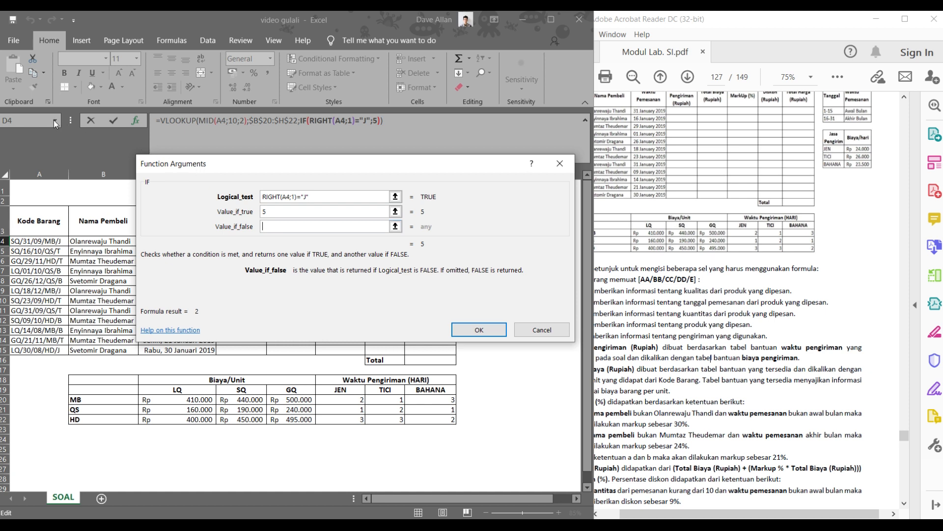
pyautogui.press('ctrl')
pyautogui.click(54, 123)
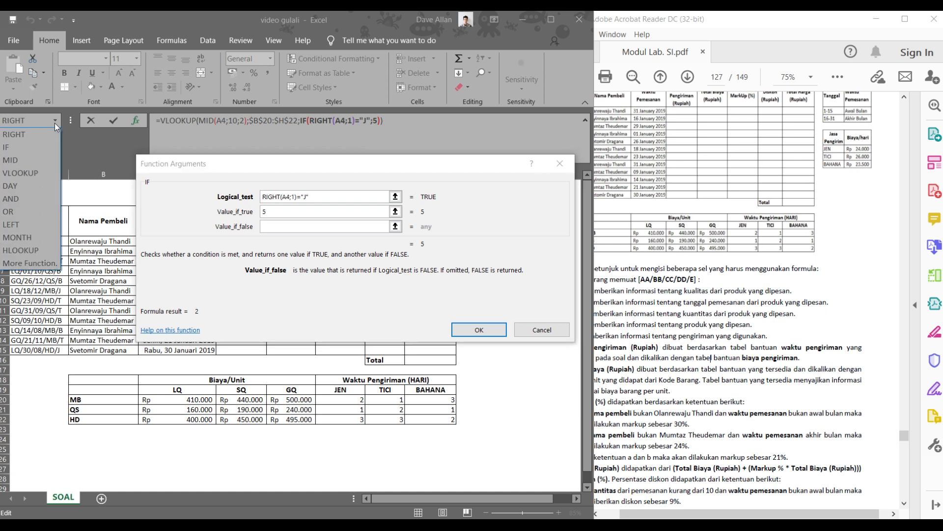
pyautogui.click(43, 150)
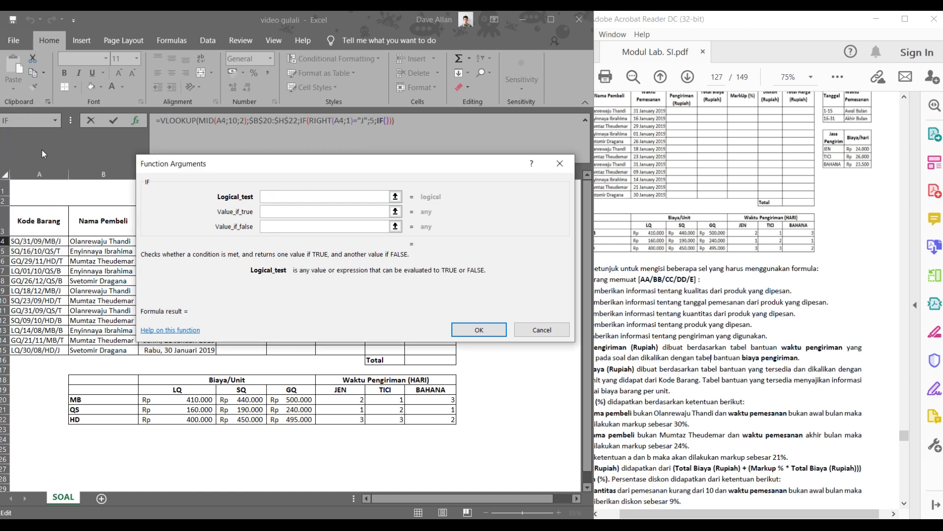
pyautogui.press('ctrl')
pyautogui.click(55, 120)
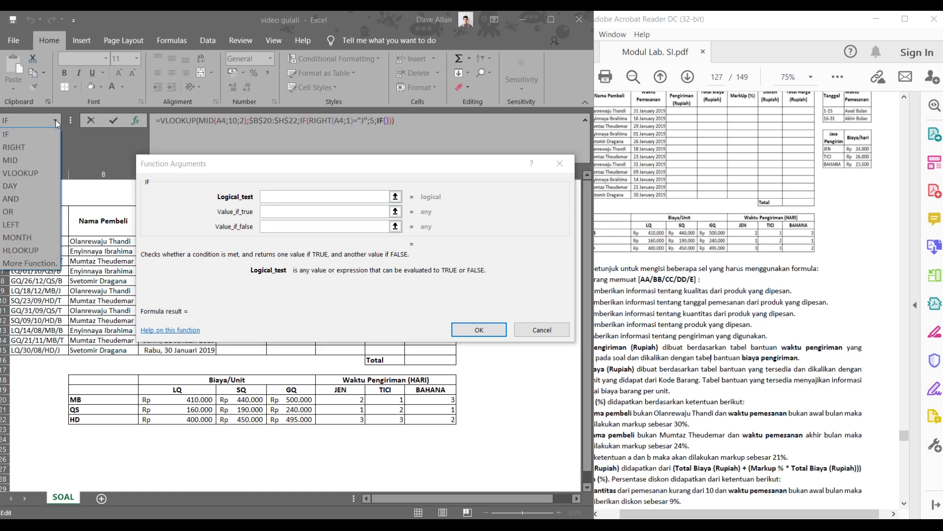
pyautogui.click(40, 146)
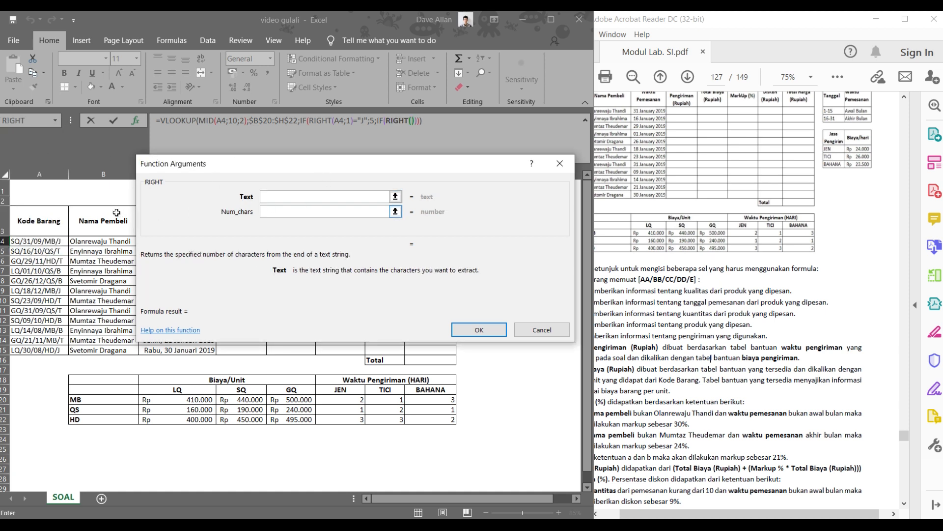
# - Use cell A4 as the Text of the second RIGHT function and extract 1 character
pyautogui.press('ctrl')
pyautogui.click(35, 242)
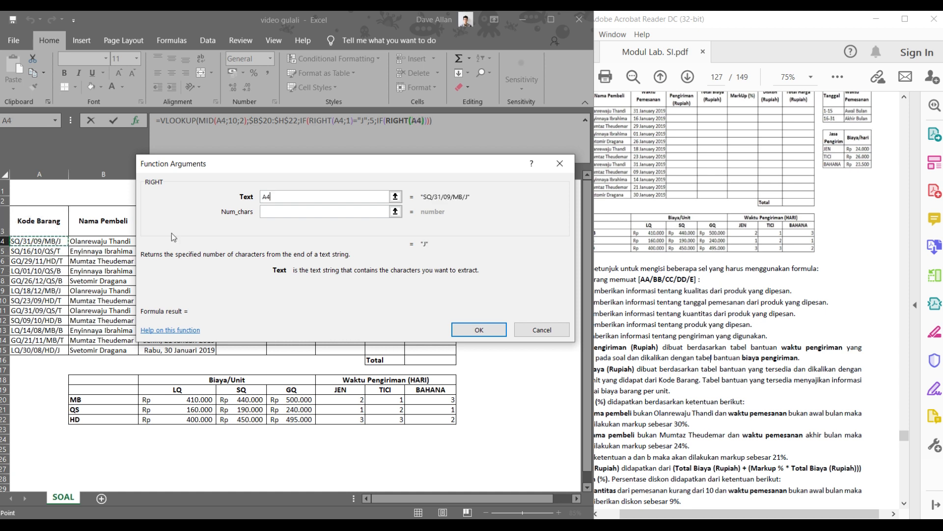
pyautogui.click(284, 213)
pyautogui.write('1')
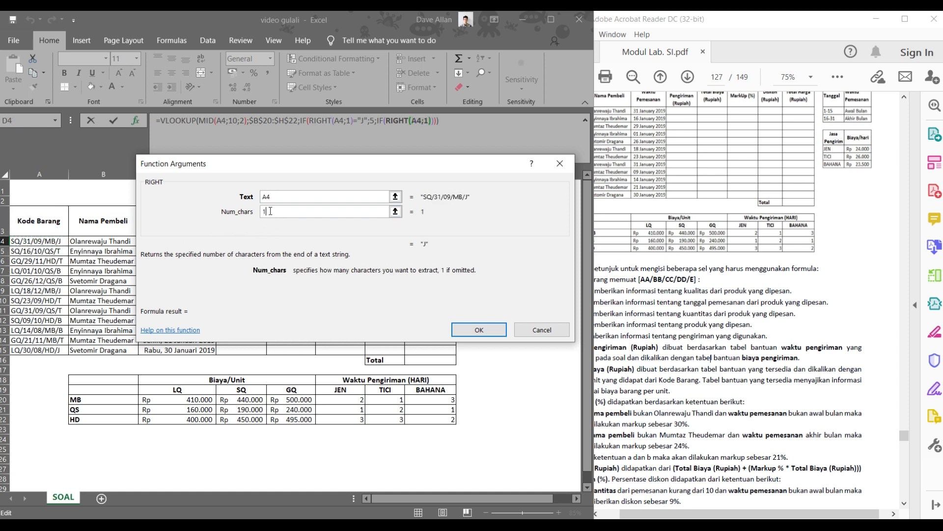
# - Complete the second IF's Logical_test as RIGHT(A4;1)="T" and set its Value_if_true to 6
pyautogui.click(384, 121)
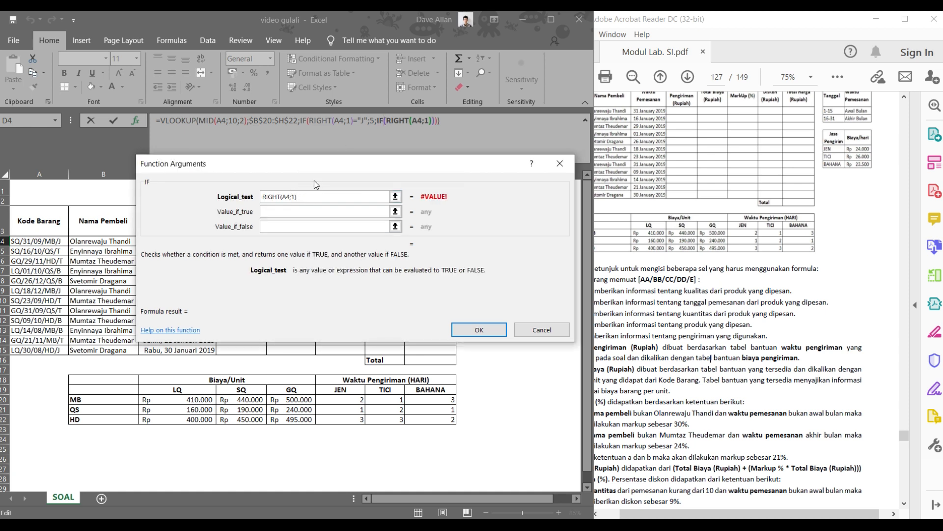
pyautogui.write('="T"')
pyautogui.press('Tab')
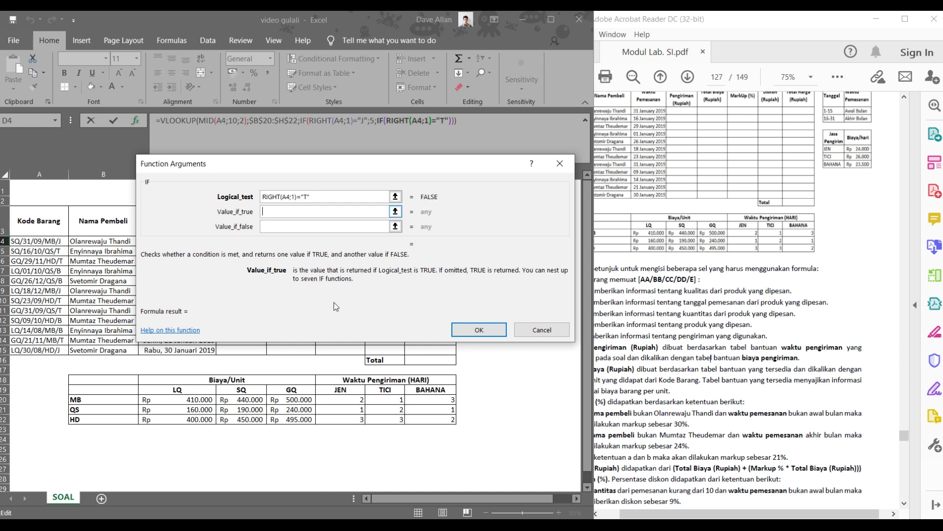
pyautogui.press('ctrl')
pyautogui.press('ctrl')
pyautogui.write('6')
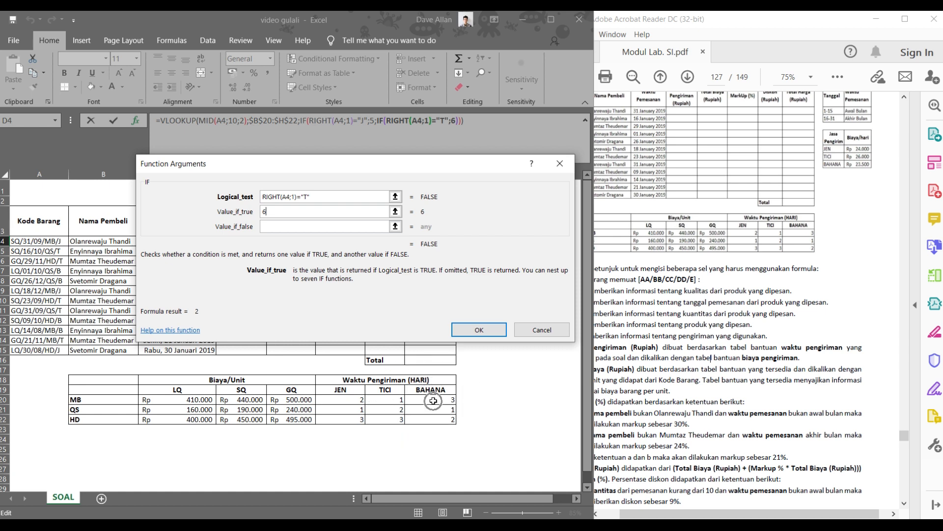
# - Keep "T" quoted in the second IF's Logical_test and set its Value_if_false to 7
pyautogui.click(320, 197)
pyautogui.click(308, 197)
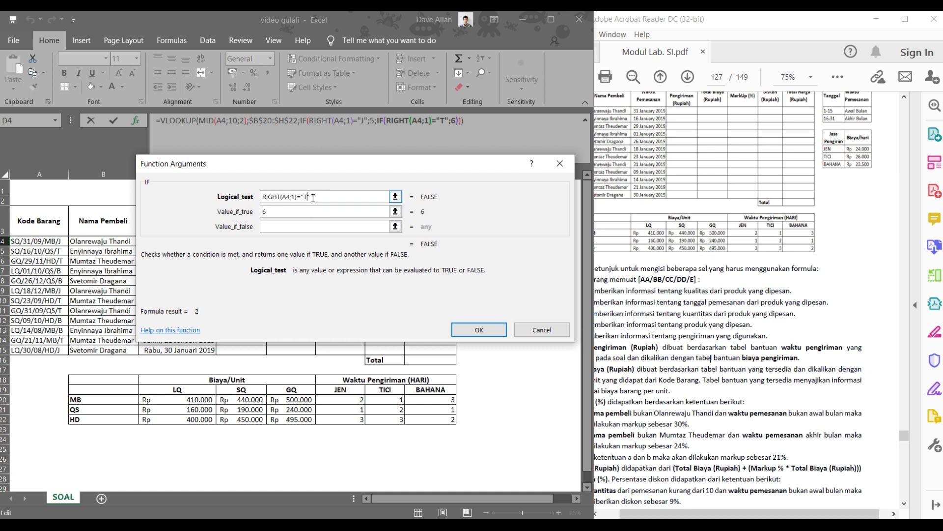
pyautogui.click(313, 197)
pyautogui.press('ctrl')
pyautogui.write('"')
pyautogui.click(270, 227)
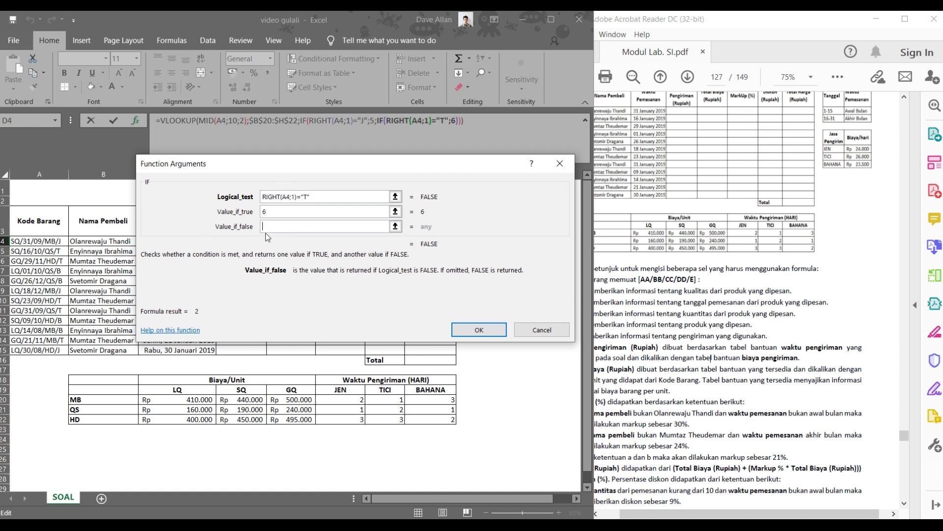
pyautogui.write('7')
# - Return to the VLOOKUP arguments and set Range_lookup to 0
pyautogui.click(197, 121)
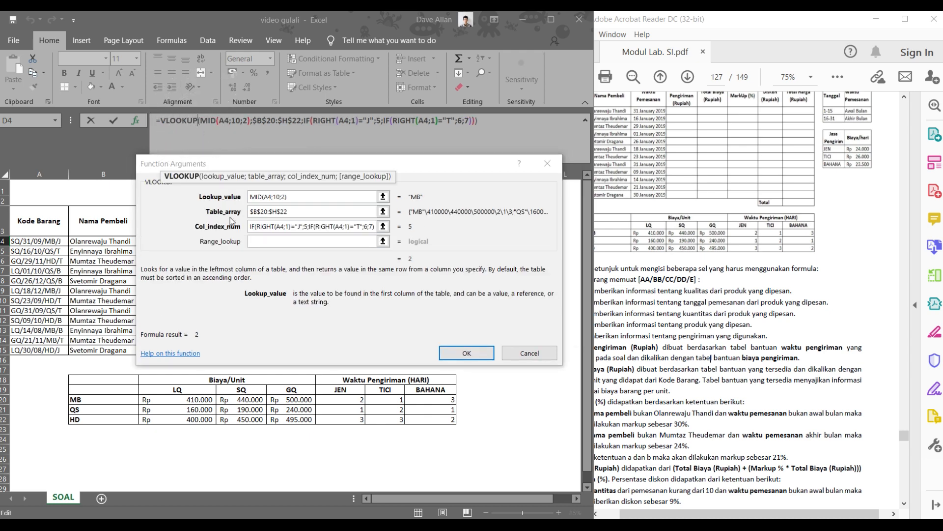
pyautogui.click(294, 242)
pyautogui.press('ctrl')
pyautogui.press('ctrl')
pyautogui.press('ctrl')
pyautogui.press('ctrl')
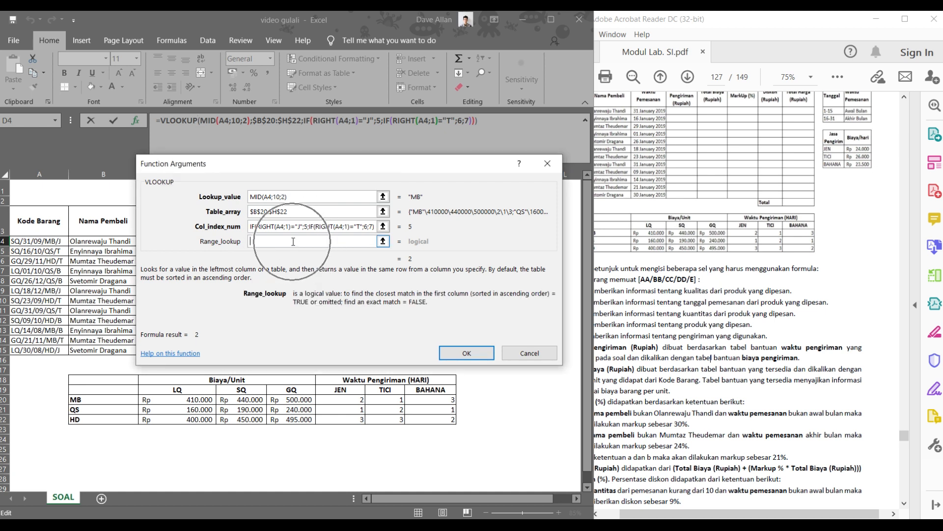
pyautogui.write('0')
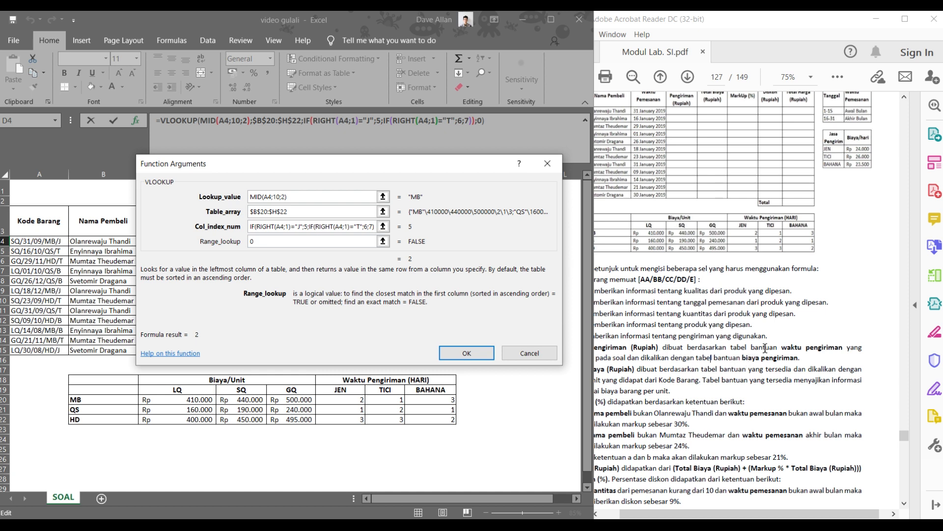
# - Examine the PDF instruction for Biaya Pengiriman, the Jasa Pengirim and Biaya/hari table, and the end of the D4 formula
pyautogui.press('ctrl')
pyautogui.press('ctrl')
pyautogui.press('ctrl')
pyautogui.press('ctrl')
pyautogui.press('ctrl')
pyautogui.press('ctrl')
pyautogui.press('ctrl')
pyautogui.press('ctrl')
pyautogui.press('ctrl')
pyautogui.press('ctrl')
pyautogui.moveTo(463, 176); pyautogui.dragTo(362, 184)
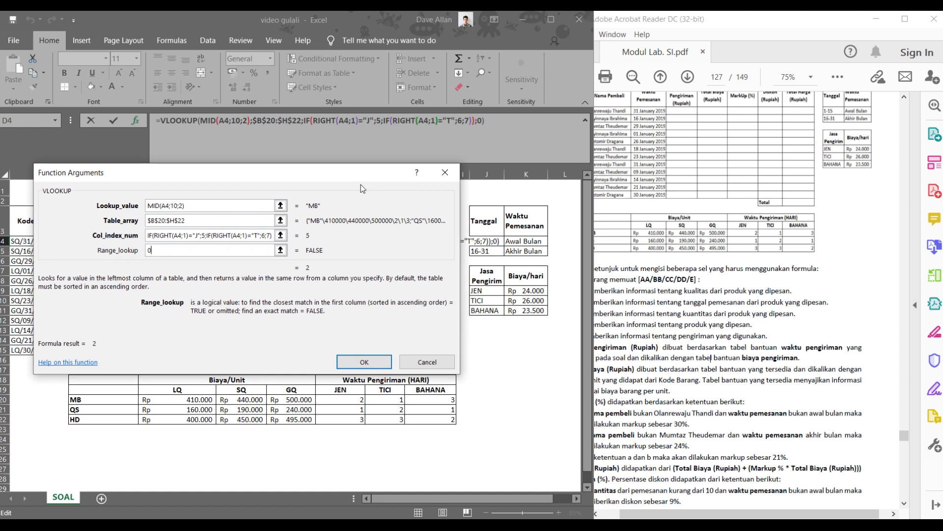
pyautogui.press('ctrl')
pyautogui.press('ctrl')
pyautogui.press('ctrl')
pyautogui.press('ctrl')
pyautogui.press('ctrl')
pyautogui.press('ctrl')
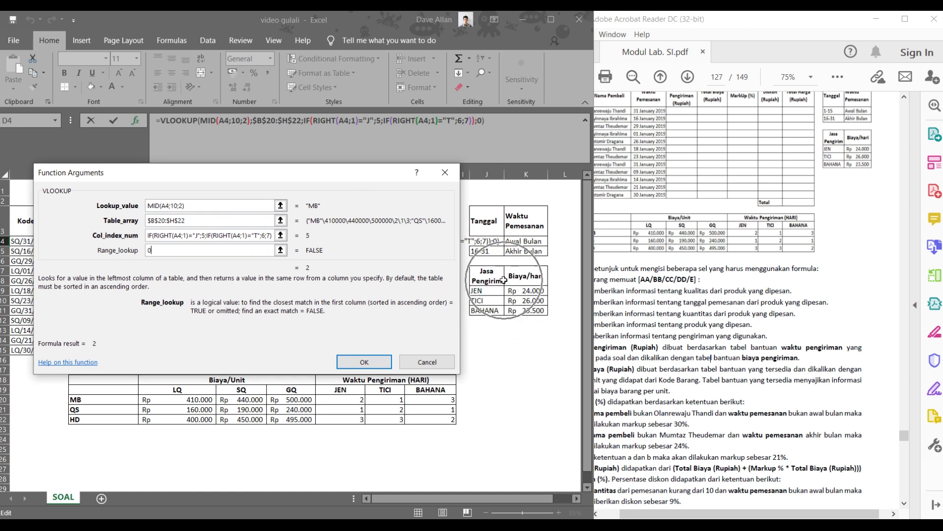
pyautogui.press('ctrl')
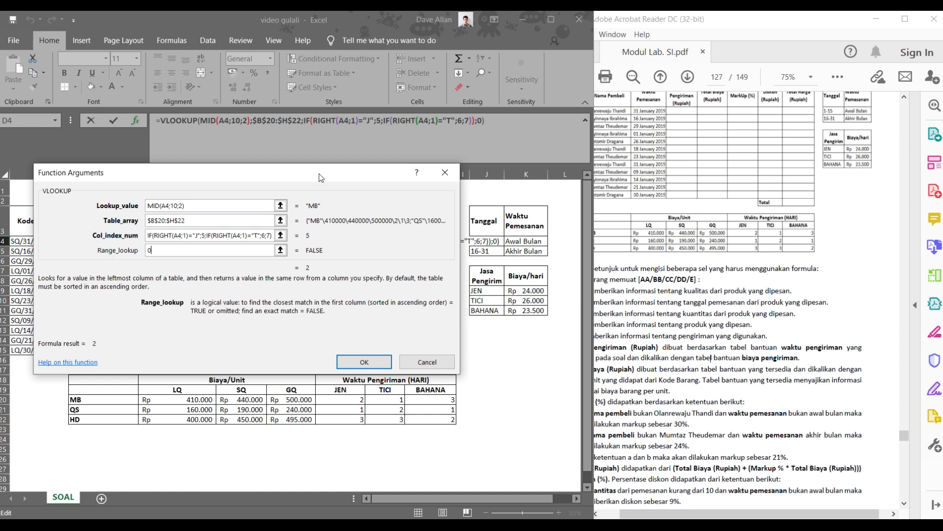
pyautogui.moveTo(320, 173); pyautogui.dragTo(364, 177)
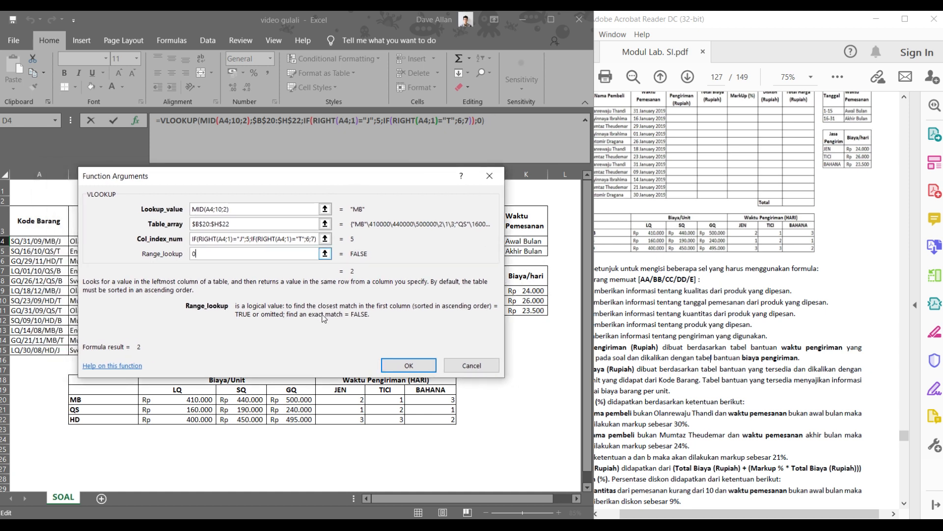
pyautogui.press('ctrl')
pyautogui.press('ctrl')
pyautogui.press('ctrl')
pyautogui.press('ctrl')
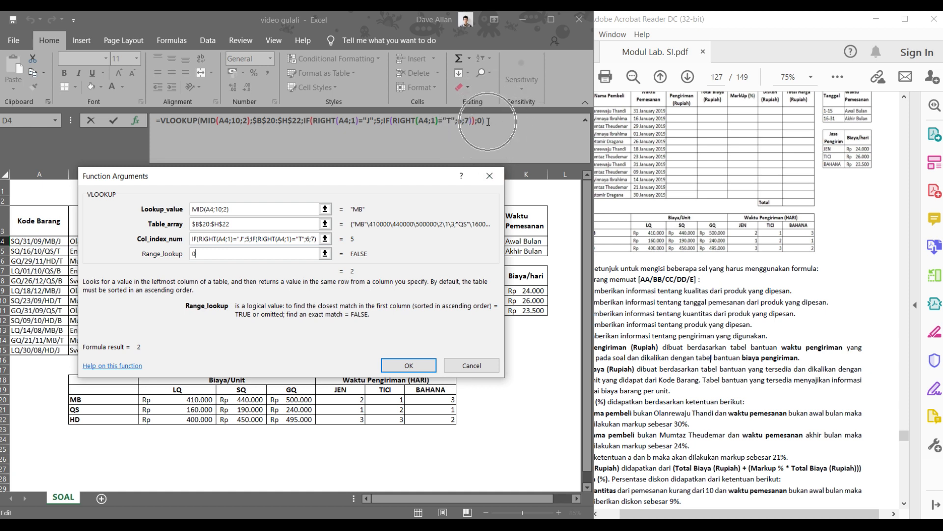
pyautogui.press('ctrl')
pyautogui.press('ctrl')
pyautogui.press('ctrl')
pyautogui.press('ctrl')
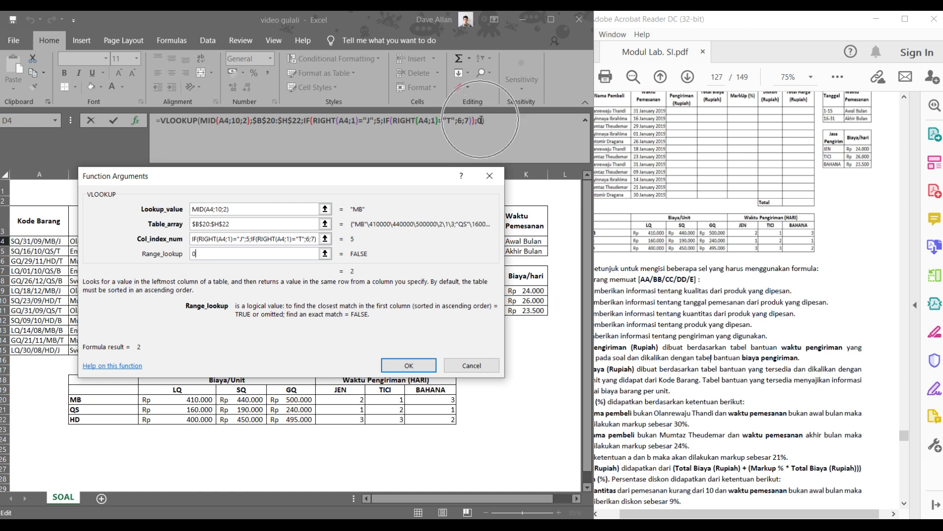
# - Append a multiplication operator after the VLOOKUP in D4's formula and check the Biaya Pengiriman instruction in the PDF
pyautogui.click(486, 120)
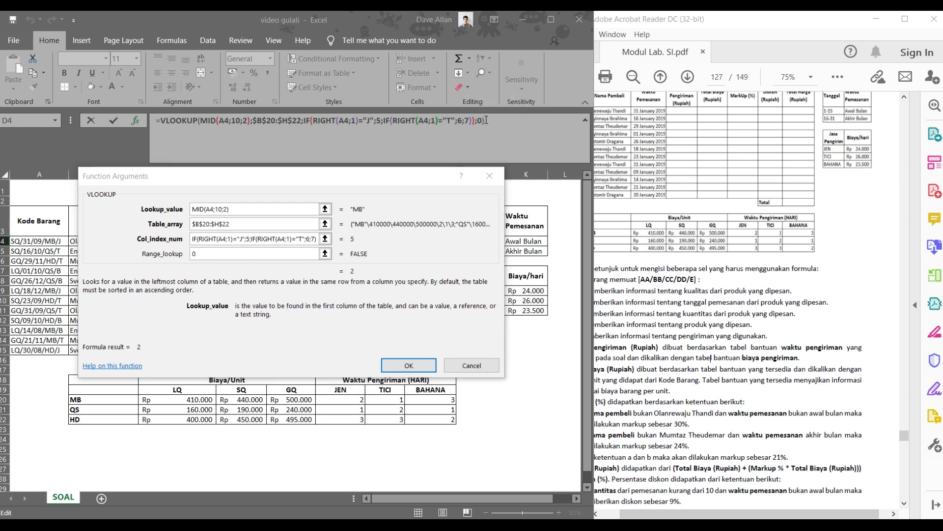
pyautogui.write('*')
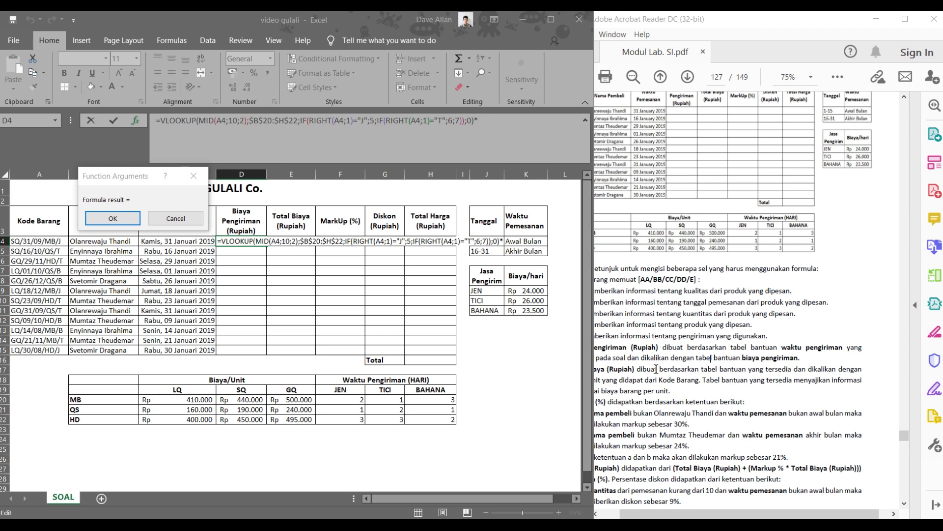
pyautogui.click(718, 353)
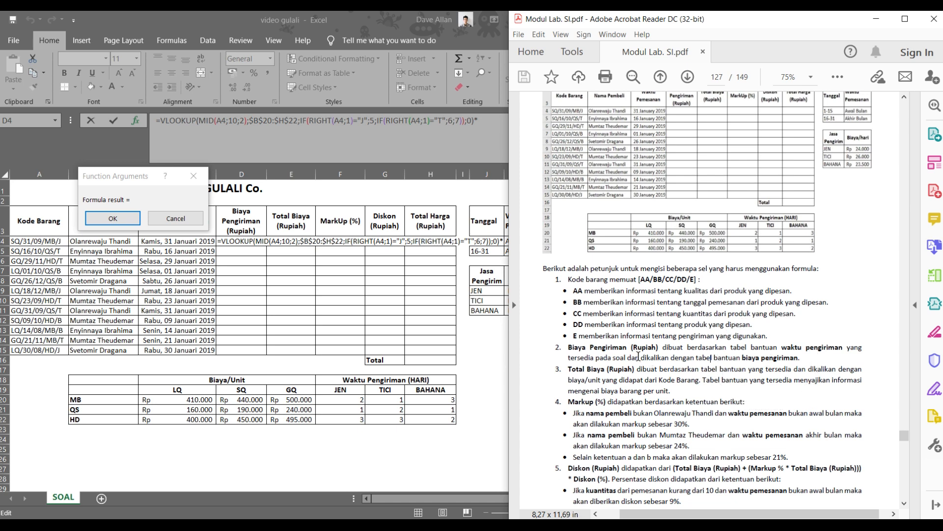
pyautogui.click(484, 123)
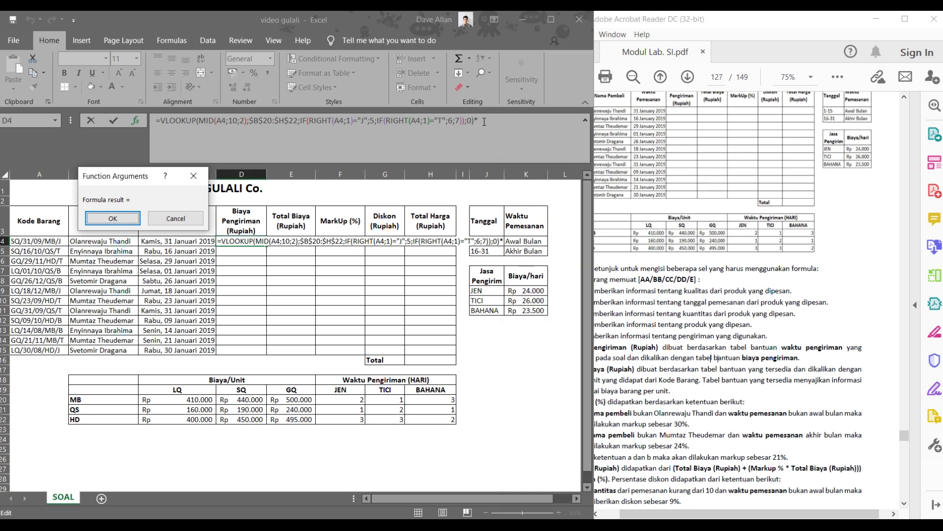
pyautogui.click(479, 123)
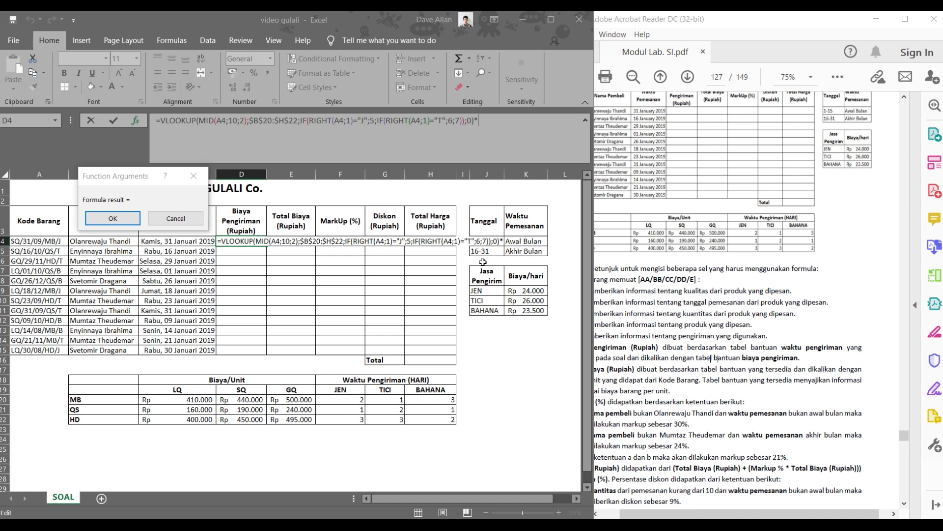
# - Insert a second VLOOKUP after the multiplication operator for the Biaya/hari lookup and uncover the Kode Barang cells
pyautogui.press('ctrl')
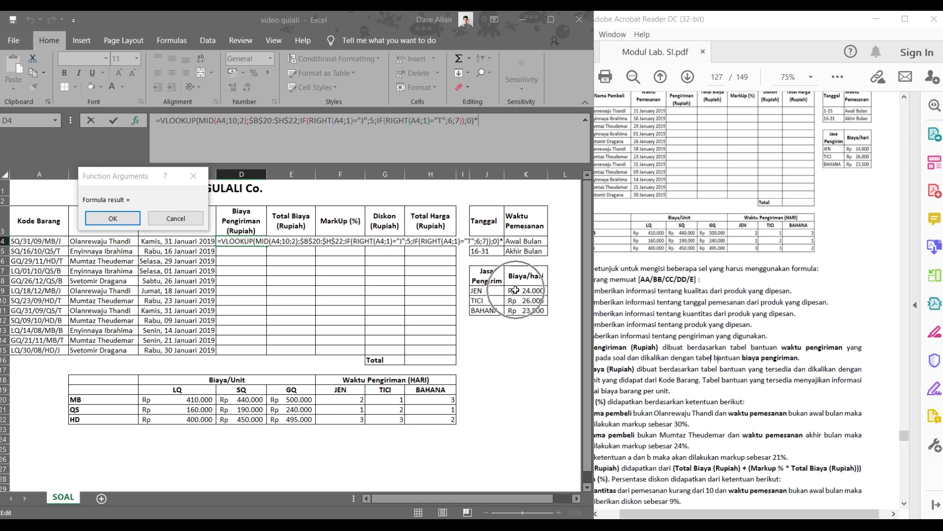
pyautogui.press('ctrl')
pyautogui.press('ctrl')
pyautogui.press('ctrl')
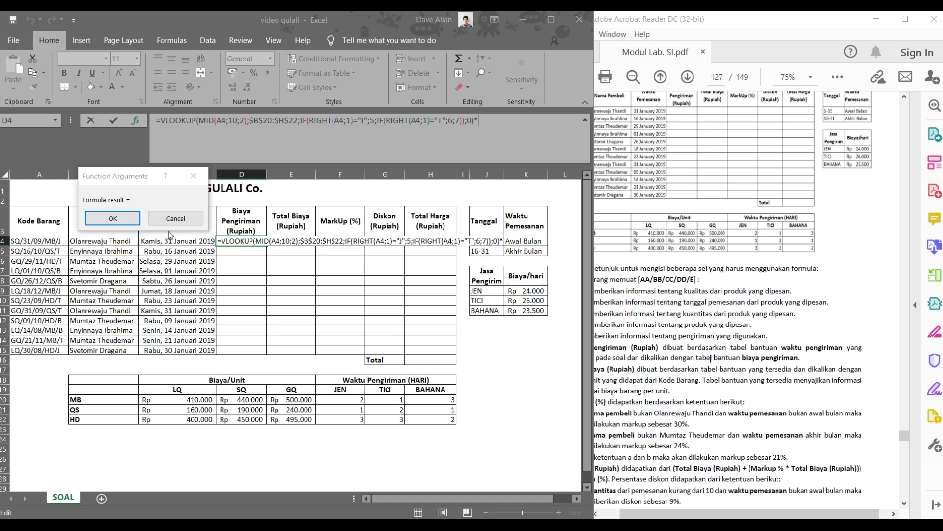
pyautogui.click(55, 120)
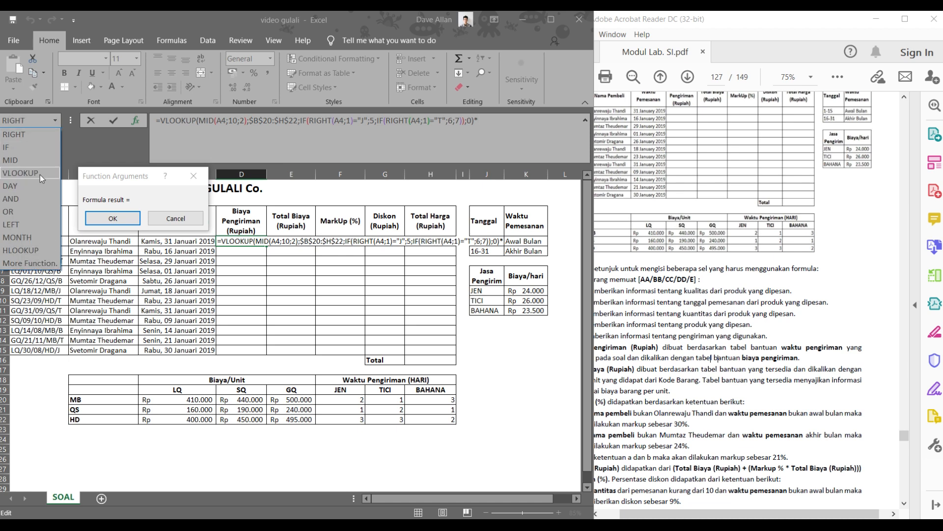
pyautogui.click(39, 175)
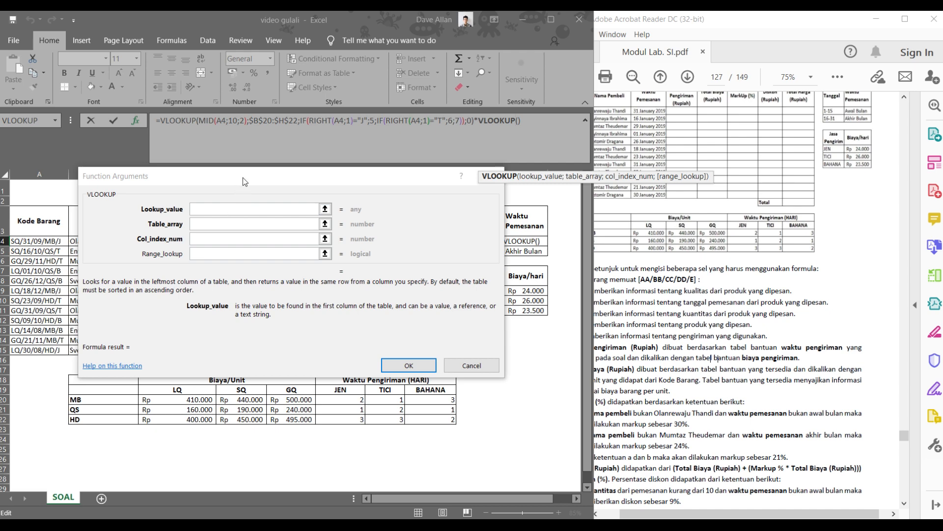
pyautogui.moveTo(243, 178); pyautogui.dragTo(317, 197)
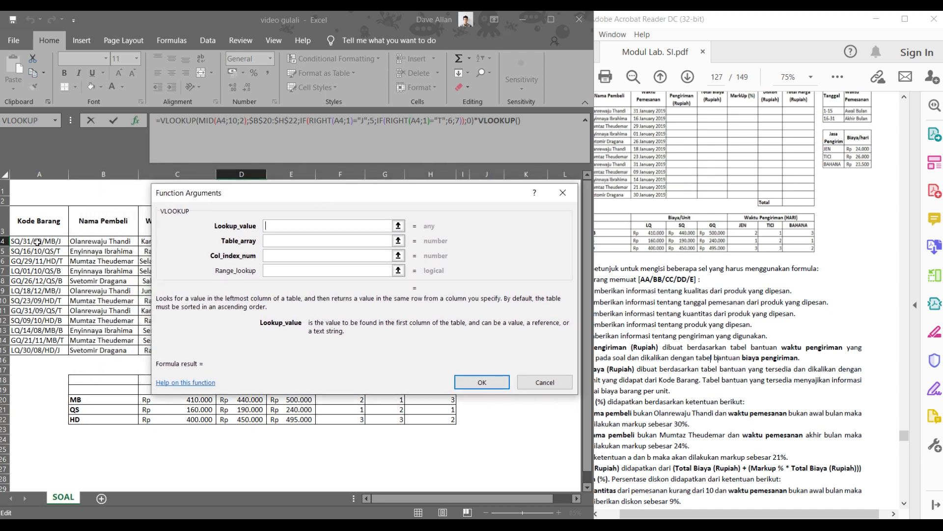
# - Nest an IF function as the second VLOOKUP's Lookup_value and move its arguments dialog clear of row 4
pyautogui.click(273, 241)
pyautogui.click(273, 229)
pyautogui.moveTo(283, 215); pyautogui.dragTo(262, 256)
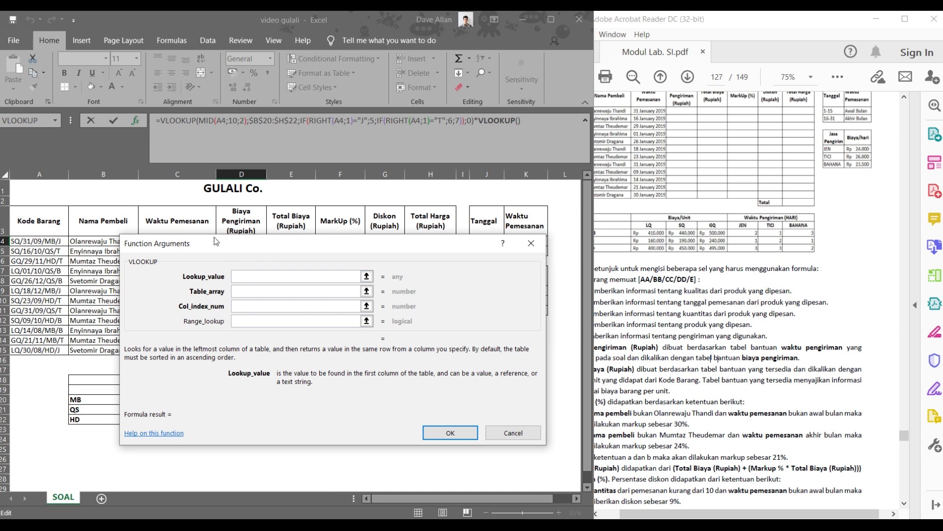
pyautogui.click(55, 120)
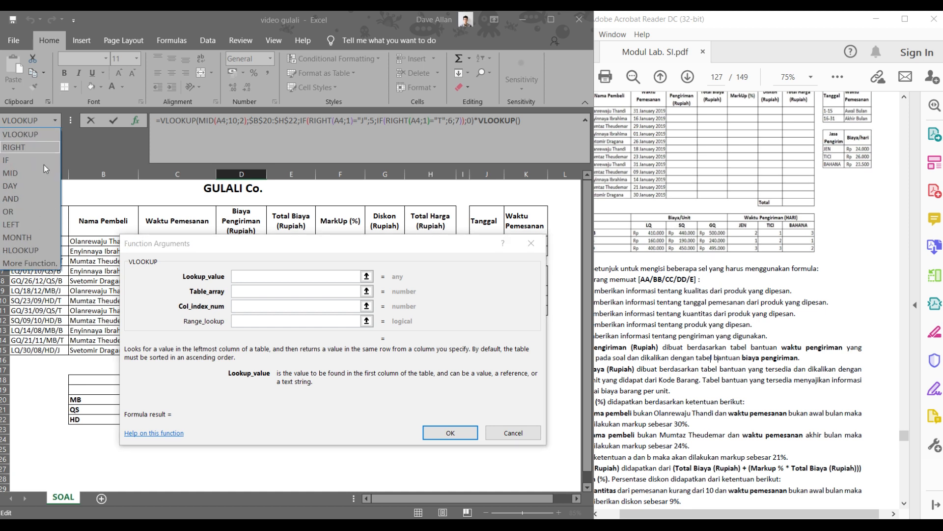
pyautogui.click(46, 158)
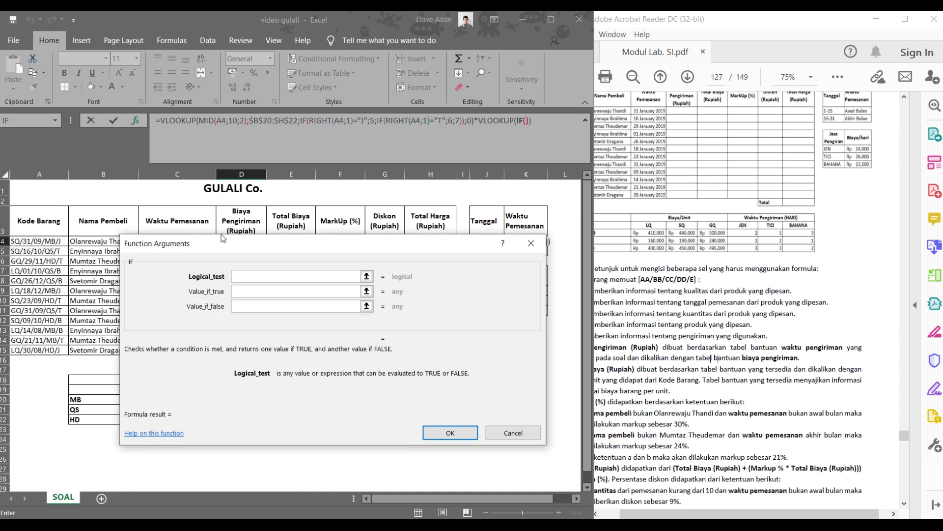
pyautogui.moveTo(248, 247)
pyautogui.mouseDown()
pyautogui.moveTo(248, 288)
pyautogui.moveTo(261, 260)
pyautogui.mouseUp()
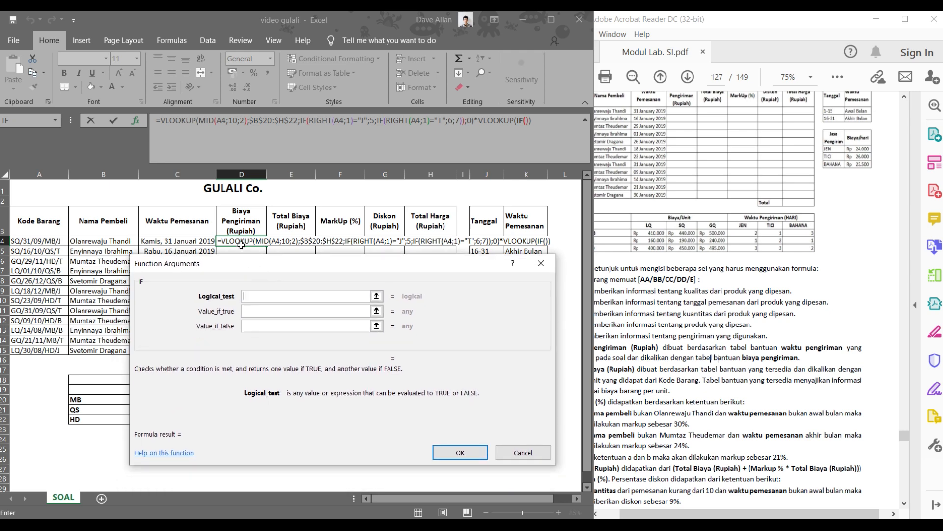
# - Nest a RIGHT function in the IF's Logical_test, extracting 1 character from A4
pyautogui.moveTo(311, 271)
pyautogui.mouseDown()
pyautogui.moveTo(281, 335)
pyautogui.moveTo(269, 329)
pyautogui.moveTo(288, 272)
pyautogui.moveTo(306, 264)
pyautogui.mouseUp()
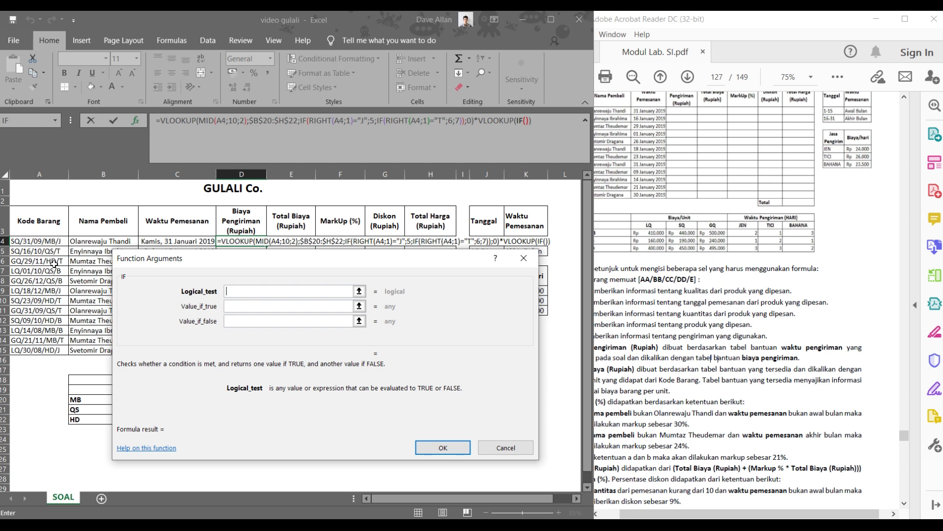
pyautogui.click(55, 123)
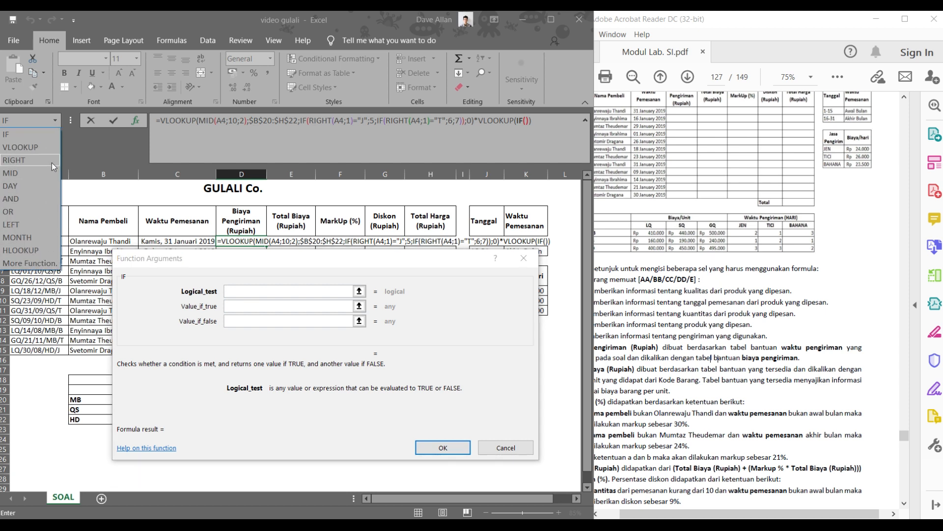
pyautogui.click(52, 163)
pyautogui.moveTo(160, 263); pyautogui.dragTo(172, 251)
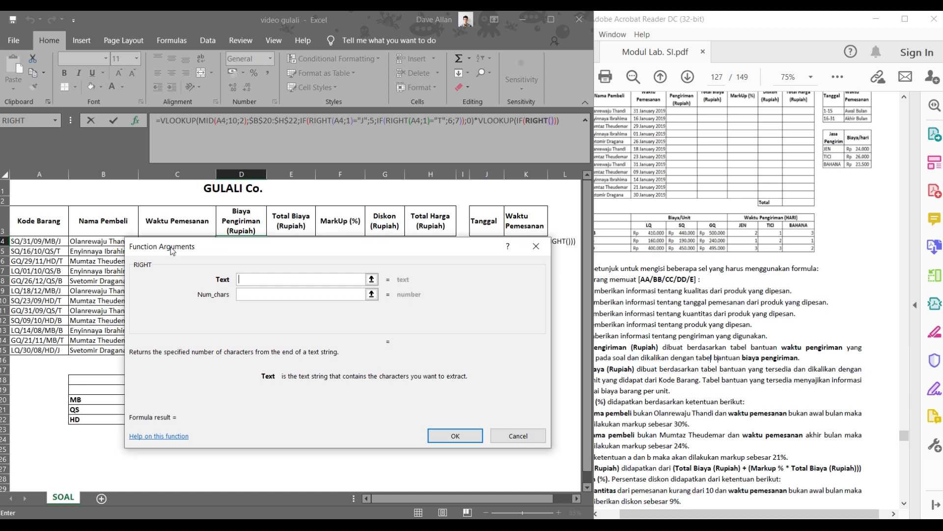
pyautogui.click(55, 241)
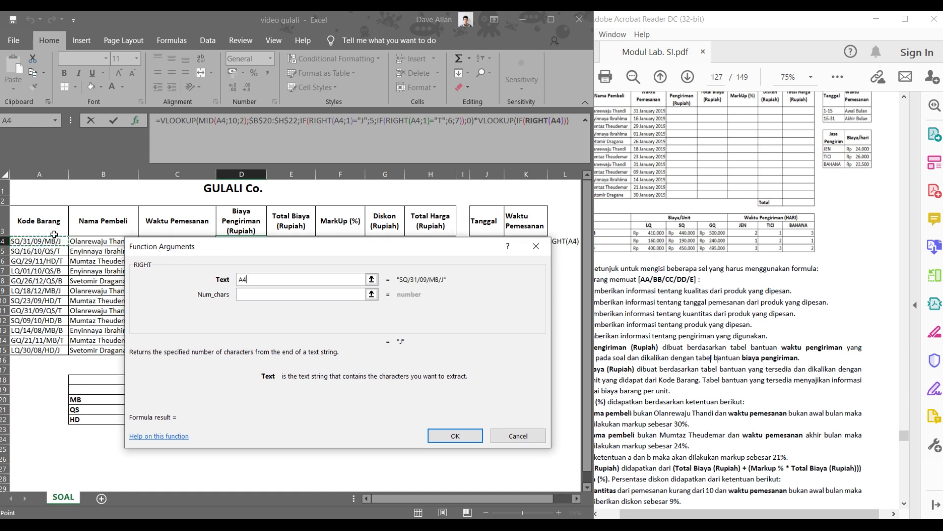
pyautogui.click(255, 296)
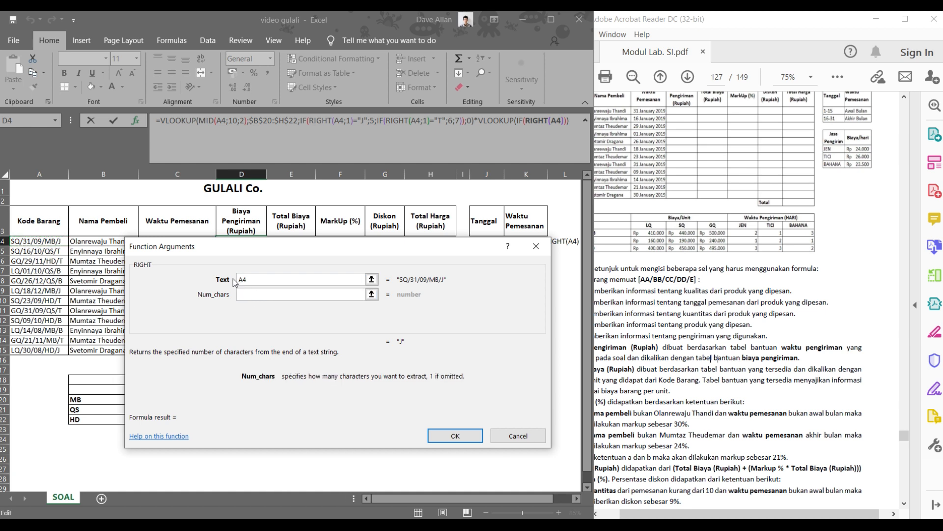
pyautogui.write('1')
pyautogui.moveTo(193, 256); pyautogui.dragTo(215, 245)
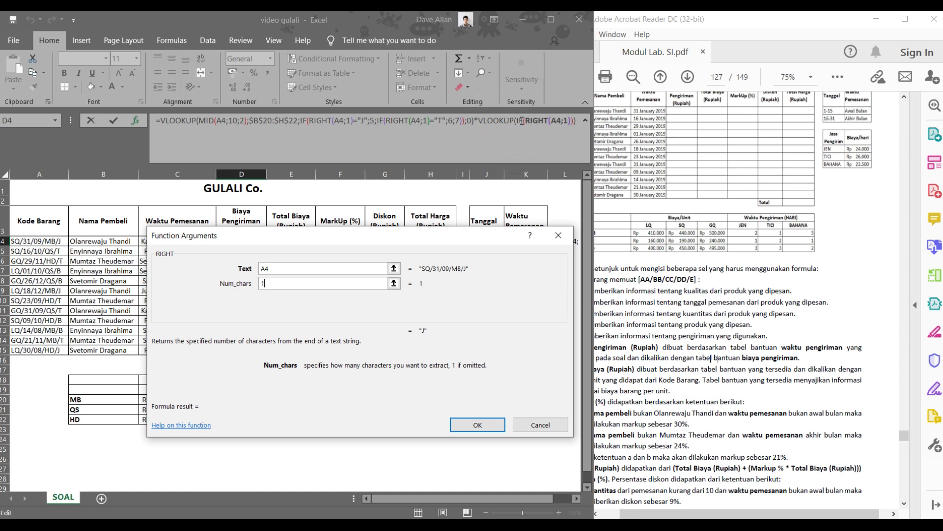
# - Return to the IF arguments, complete the Logical_test as RIGHT(A4;1)="J" and set Value_if_true to "JEN"
pyautogui.press('ctrl')
pyautogui.press('ctrl')
pyautogui.press('ctrl')
pyautogui.press('ctrl')
pyautogui.press('ctrl')
pyautogui.press('ctrl')
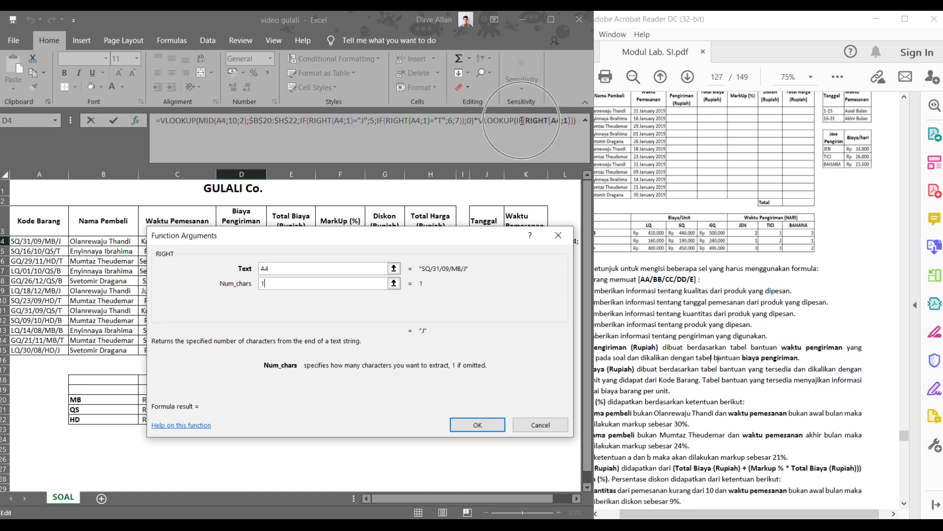
pyautogui.click(522, 120)
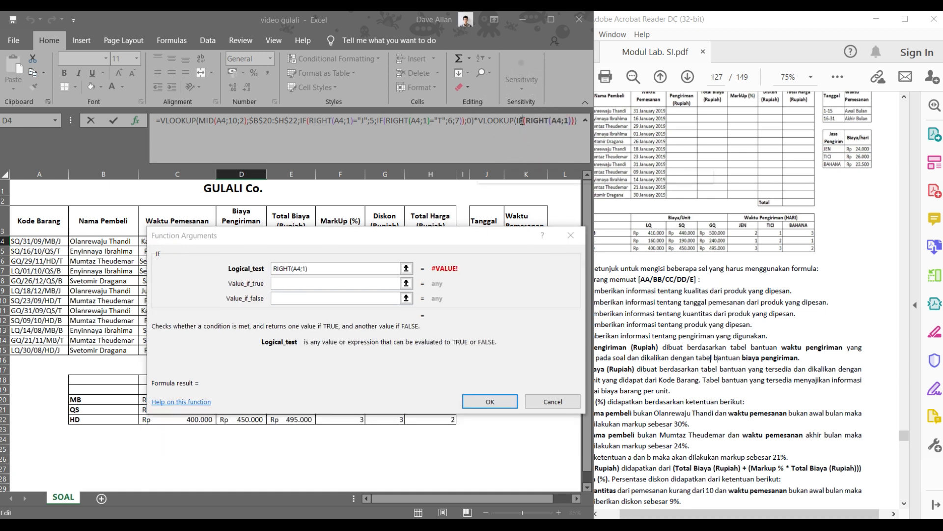
pyautogui.click(338, 268)
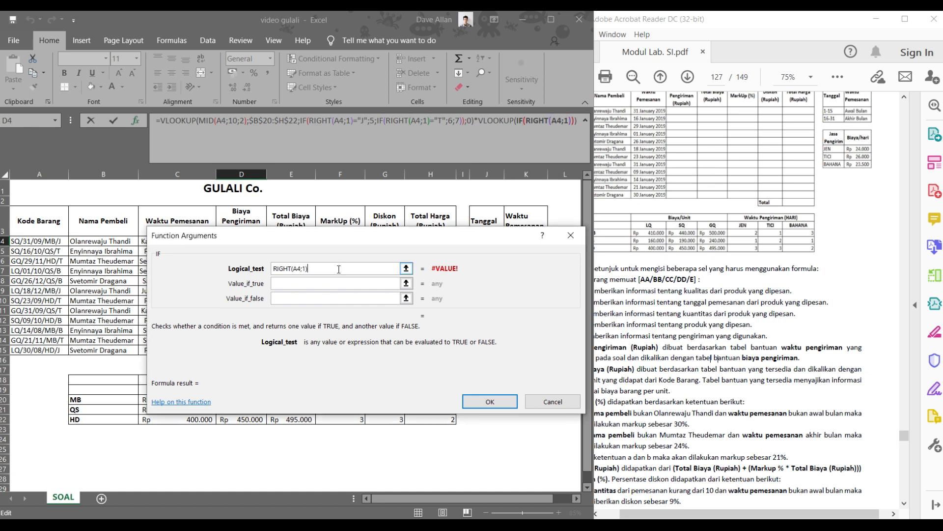
pyautogui.press('ctrl')
pyautogui.press('ctrl')
pyautogui.write('="J"')
pyautogui.press('Tab')
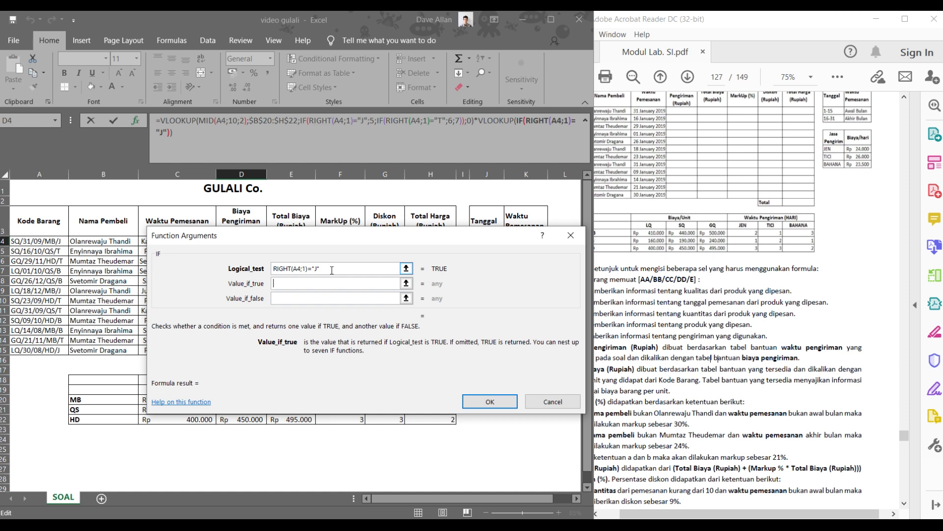
pyautogui.write('JEN')
pyautogui.press('Tab')
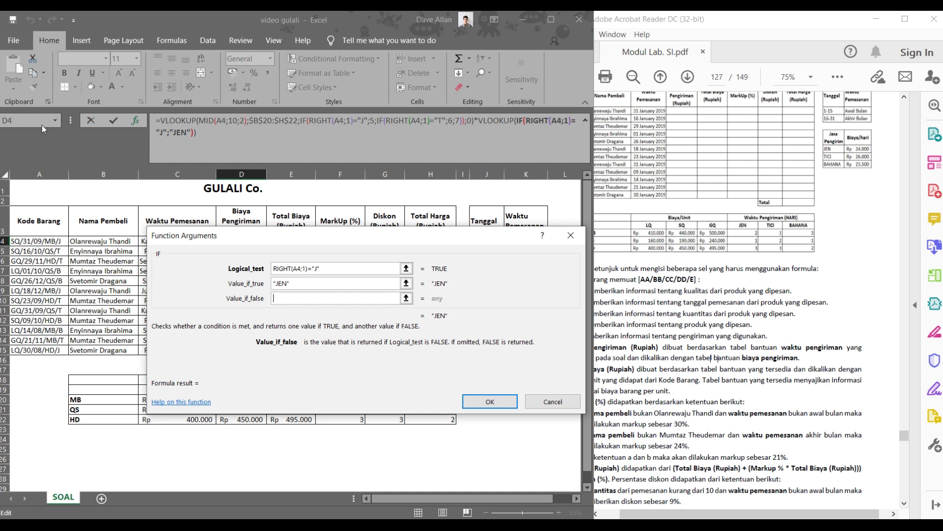
# - Nest another IF as the Value_if_false, with RIGHT of A4 for 1 character in its Logical_test
pyautogui.click(57, 120)
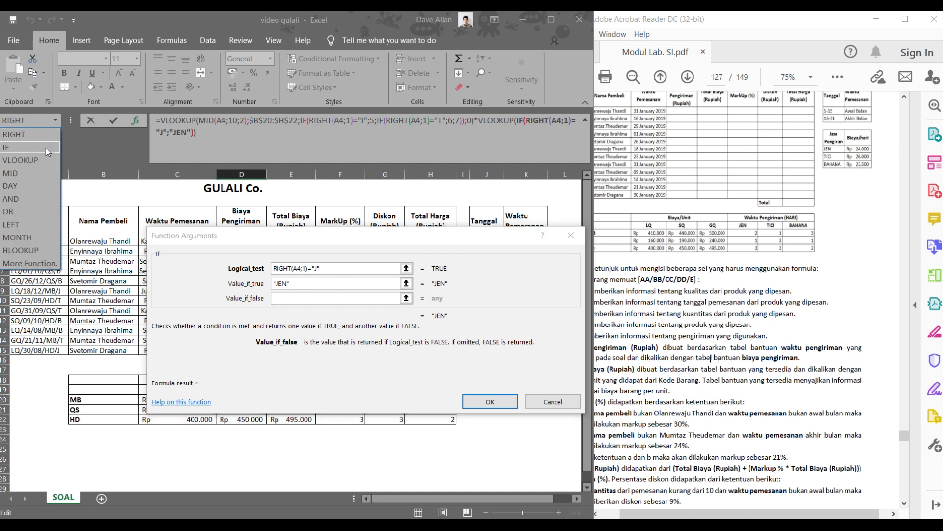
pyautogui.click(45, 148)
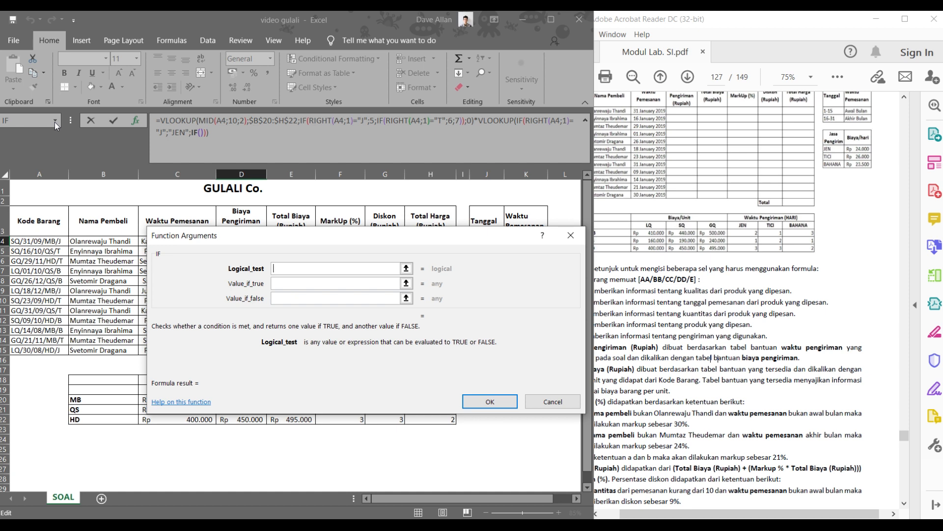
pyautogui.click(55, 122)
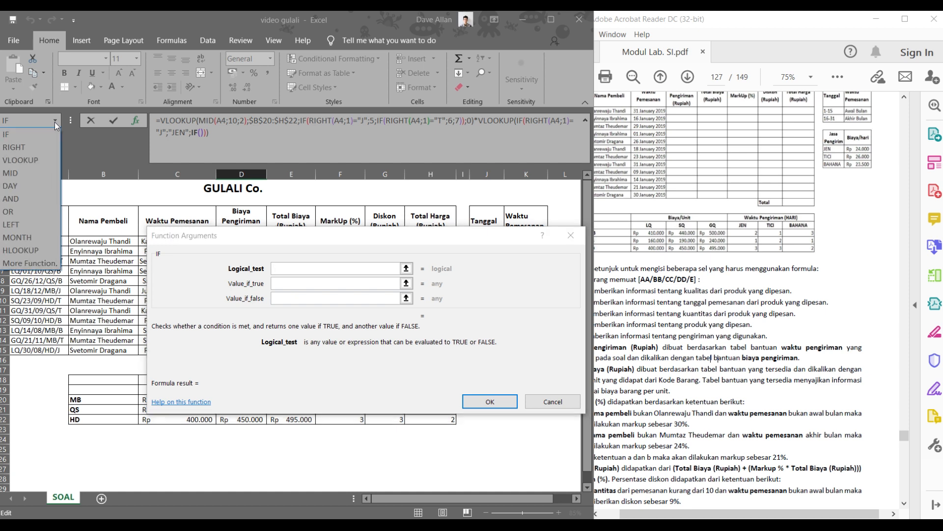
pyautogui.click(48, 147)
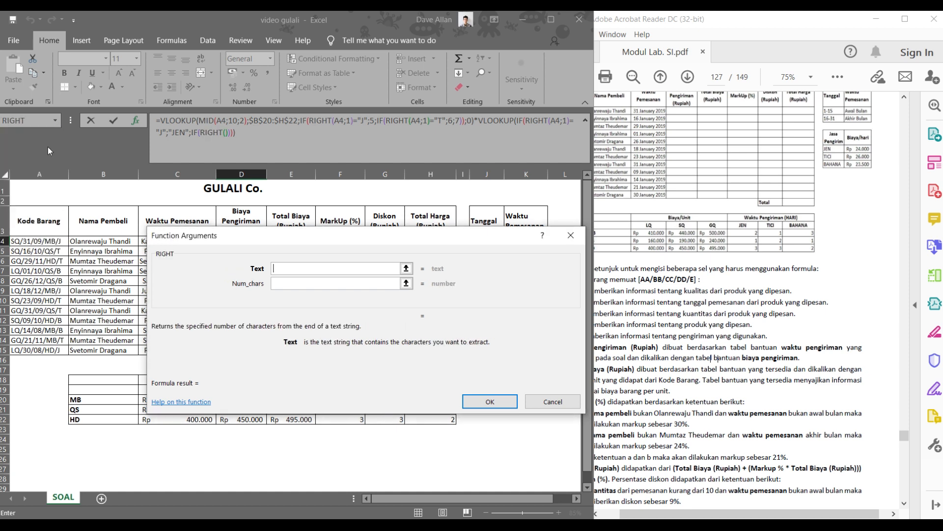
pyautogui.click(43, 241)
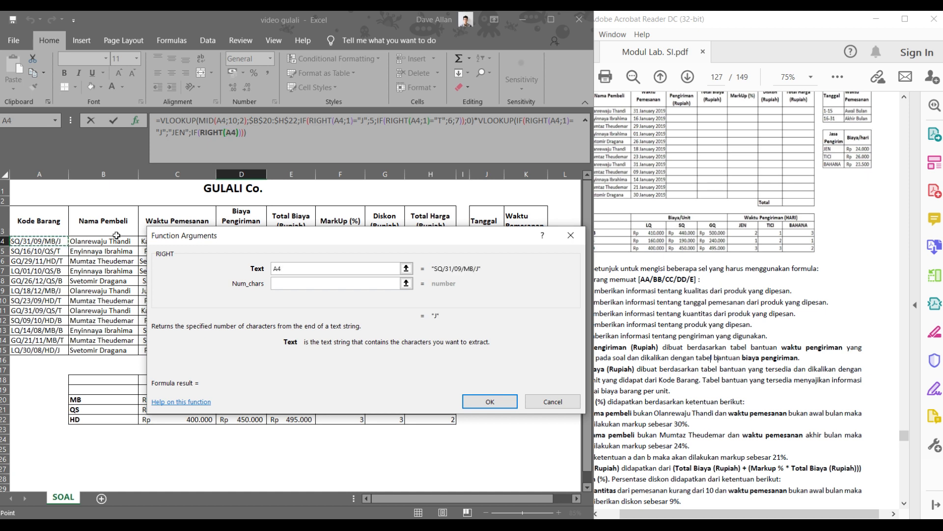
pyautogui.click(275, 283)
pyautogui.write('1')
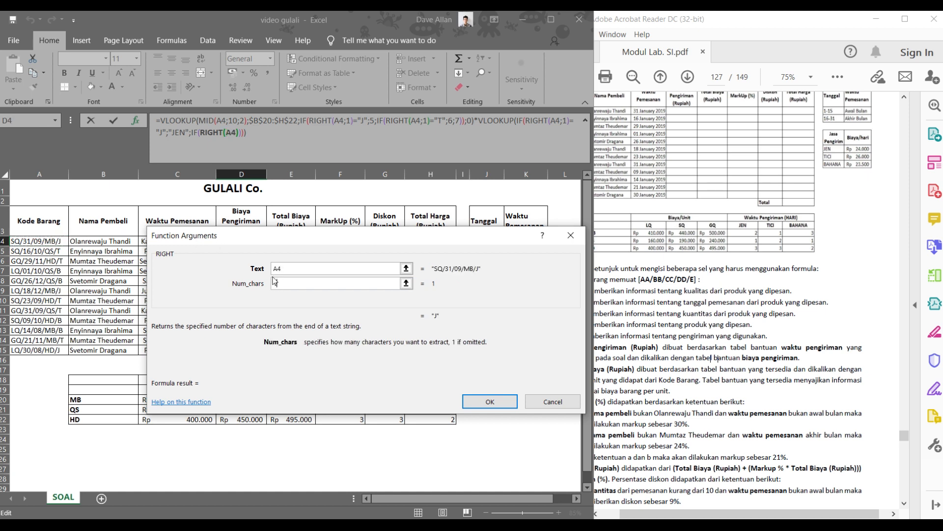
pyautogui.write('1')
# - Complete the inner IF's Logical_test as RIGHT(A4;1)="T" and set its Value_if_true to "TICI"
pyautogui.click(196, 134)
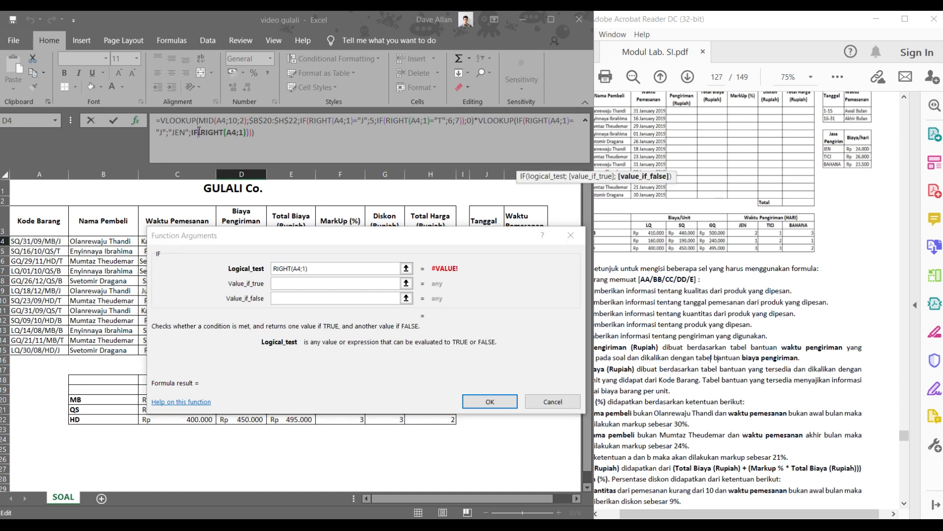
pyautogui.press('ctrl')
pyautogui.press('ctrl')
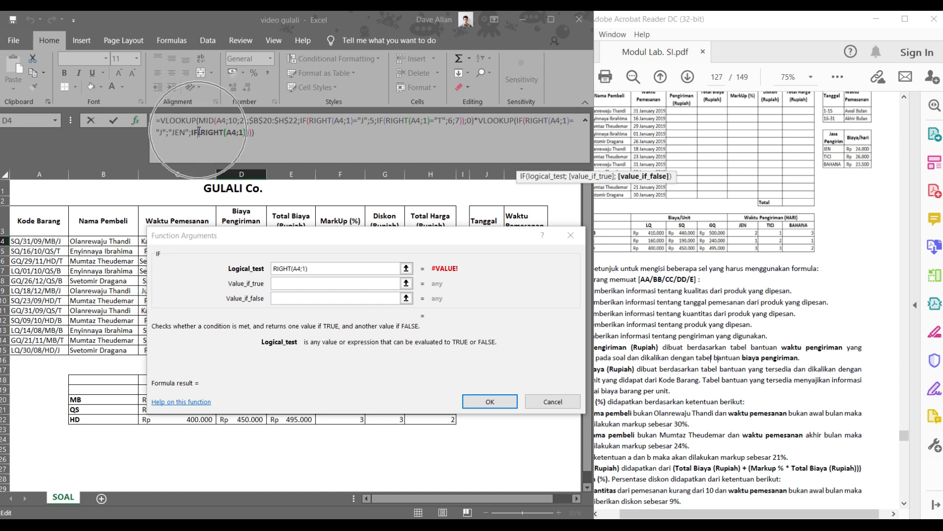
pyautogui.click(328, 270)
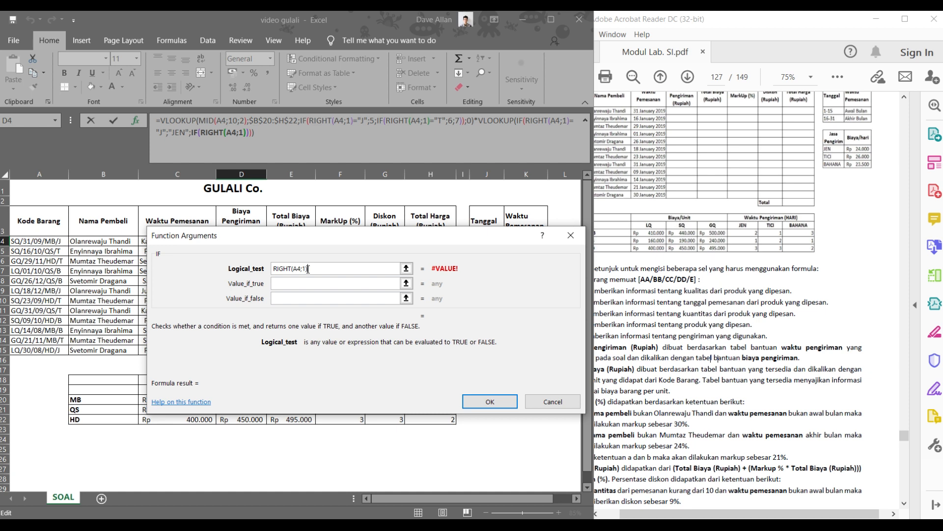
pyautogui.write('="T"')
pyautogui.press('Tab')
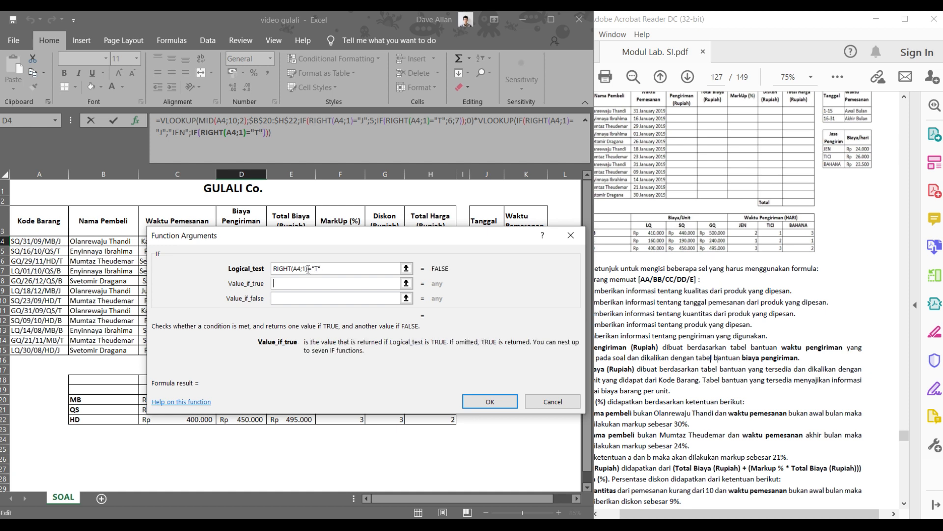
pyautogui.write('TICI')
pyautogui.press('Tab')
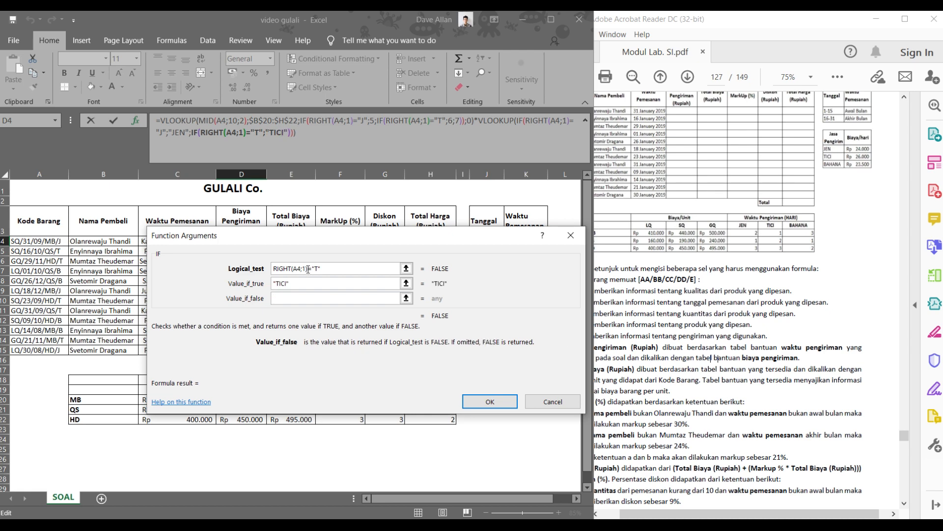
# - Set the inner IF's Value_if_false to "BAHANA"
pyautogui.moveTo(293, 241); pyautogui.dragTo(256, 146)
pyautogui.write('"')
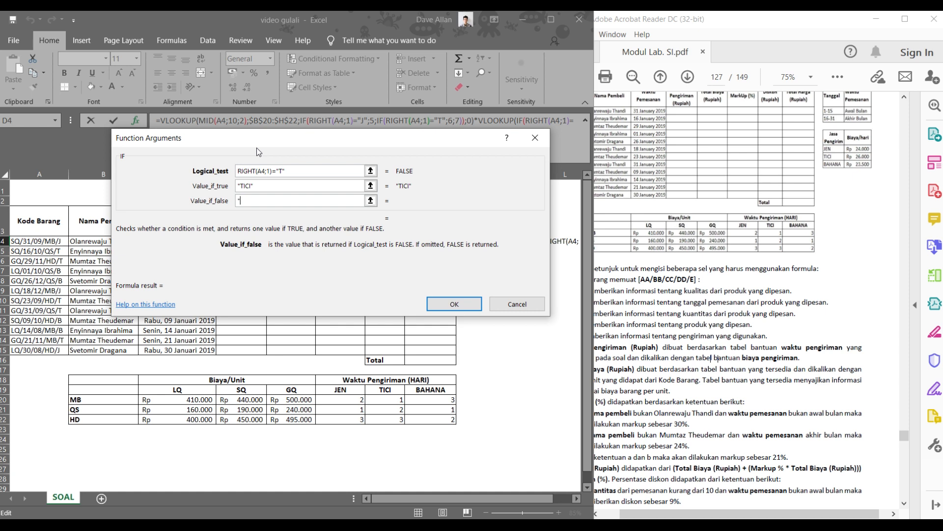
pyautogui.write('BAHANA"')
# - Return to the second VLOOKUP's arguments and set its Table_array to the Jasa Pengirim table as the absolute range $J$7:$K$11
pyautogui.click(164, 121)
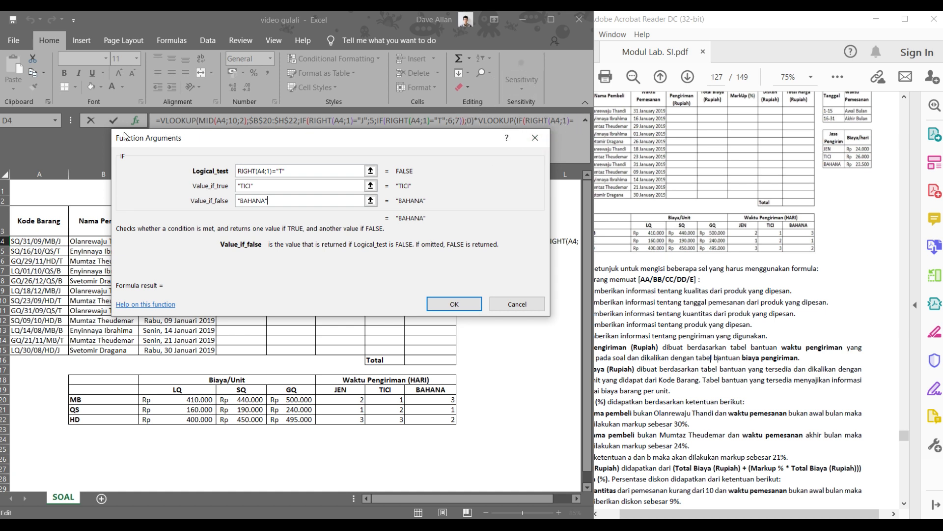
pyautogui.click(136, 121)
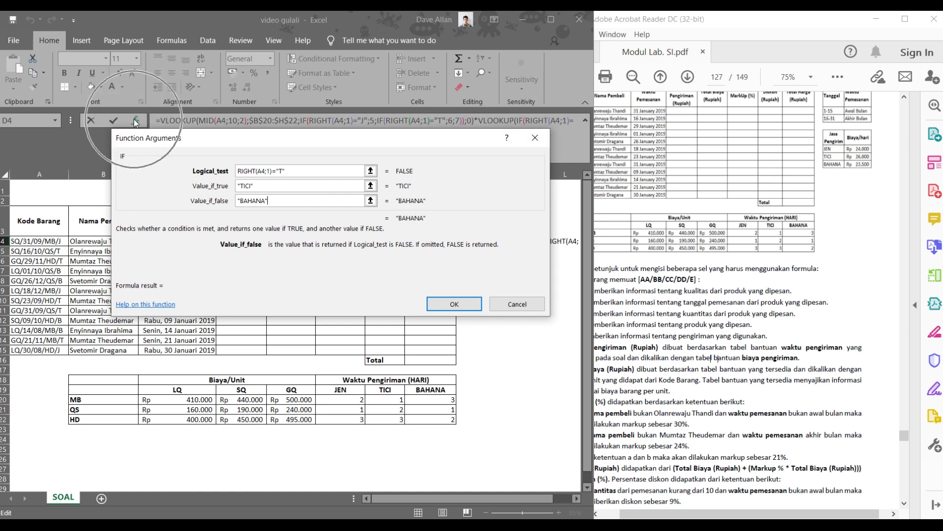
pyautogui.press('ctrl')
pyautogui.press('ctrl')
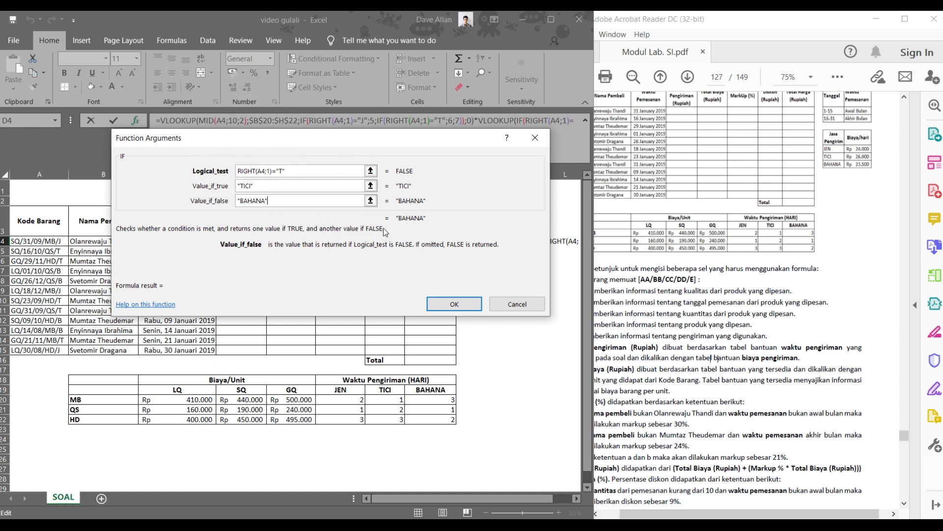
pyautogui.press('ctrl')
pyautogui.click(515, 120)
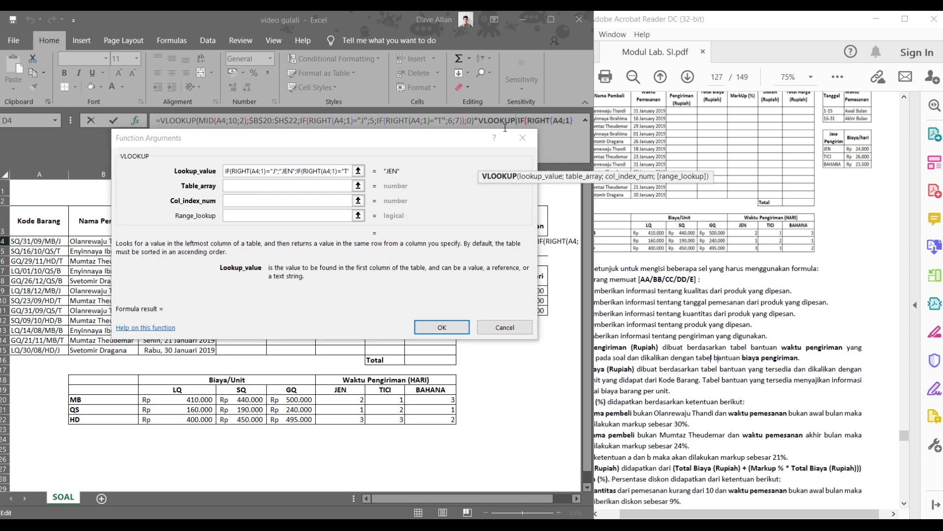
pyautogui.click(275, 186)
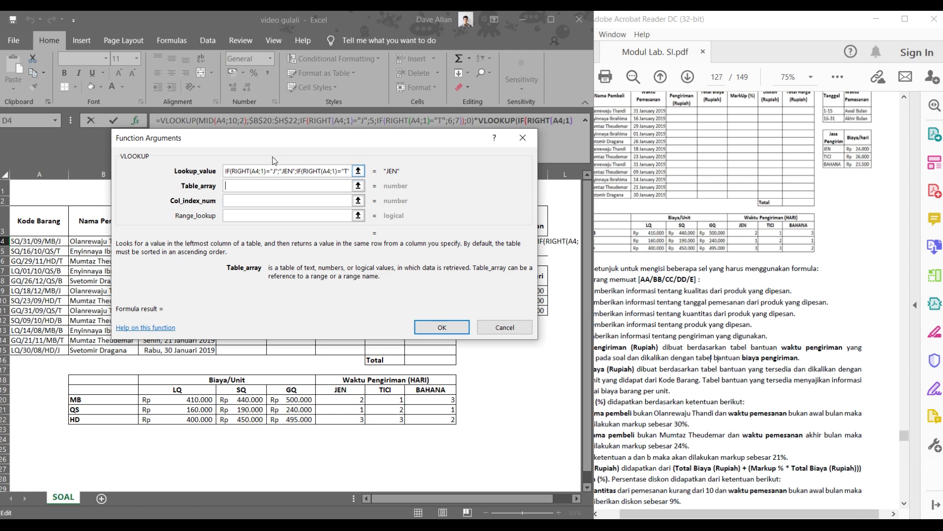
pyautogui.moveTo(278, 149); pyautogui.dragTo(191, 170)
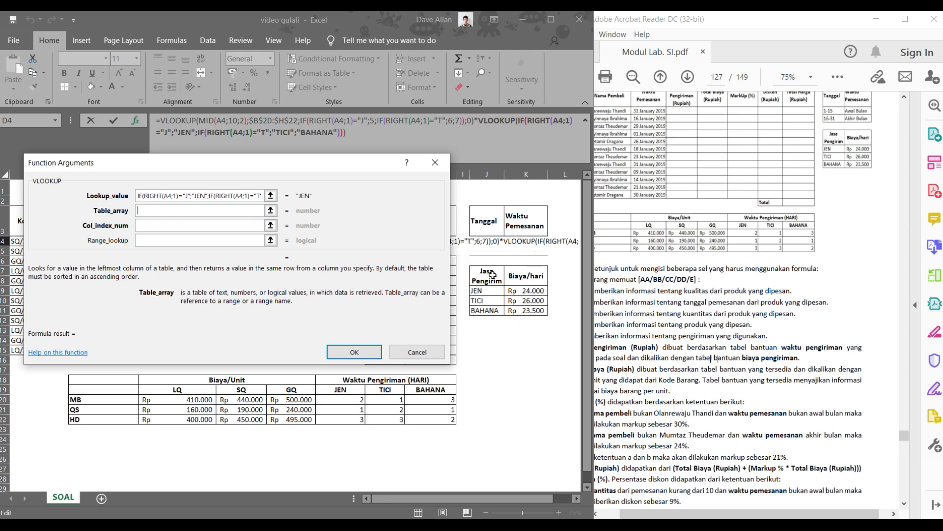
pyautogui.moveTo(492, 277); pyautogui.dragTo(524, 309)
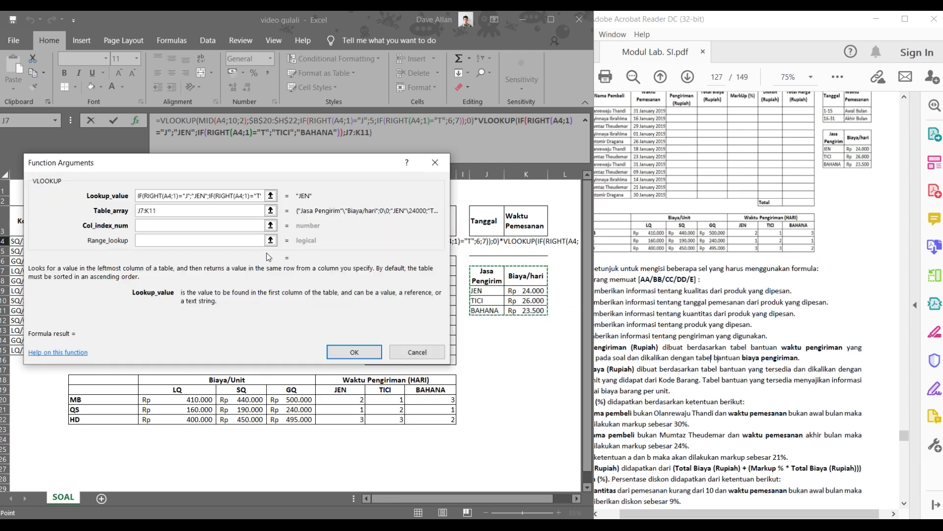
pyautogui.moveTo(223, 212); pyautogui.dragTo(121, 213)
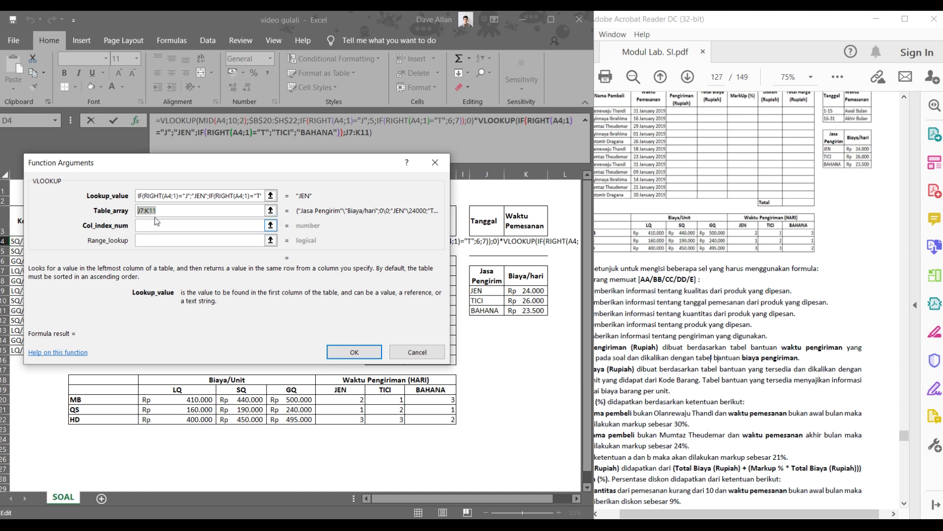
pyautogui.press('F4')
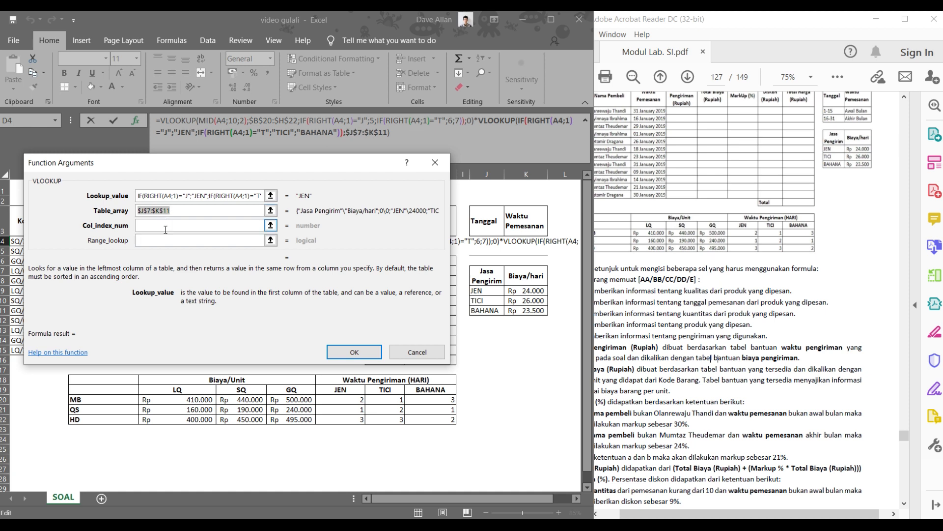
# - Set the second VLOOKUP's Col_index_num to 2 for the Biaya/hari column
pyautogui.click(166, 223)
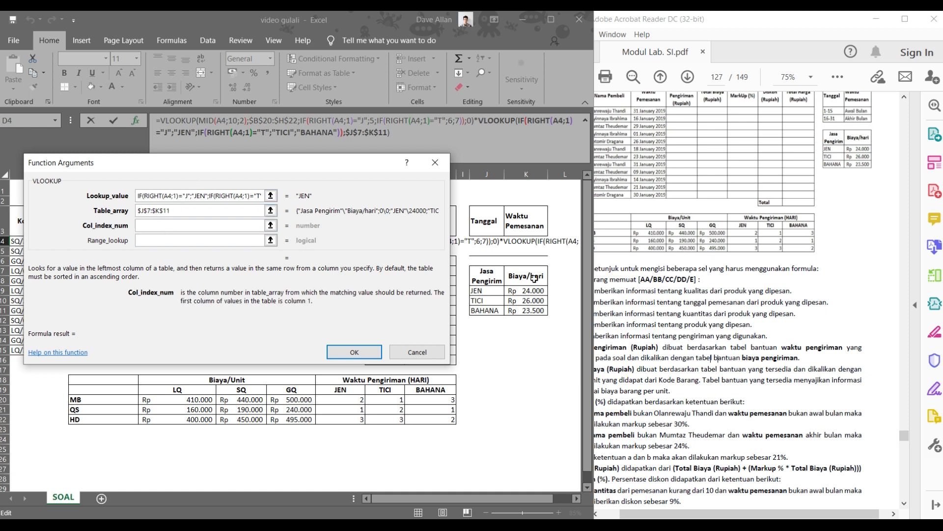
pyautogui.click(534, 291)
pyautogui.press('ctrl')
pyautogui.press('ctrl')
pyautogui.press('ctrl')
pyautogui.write('2')
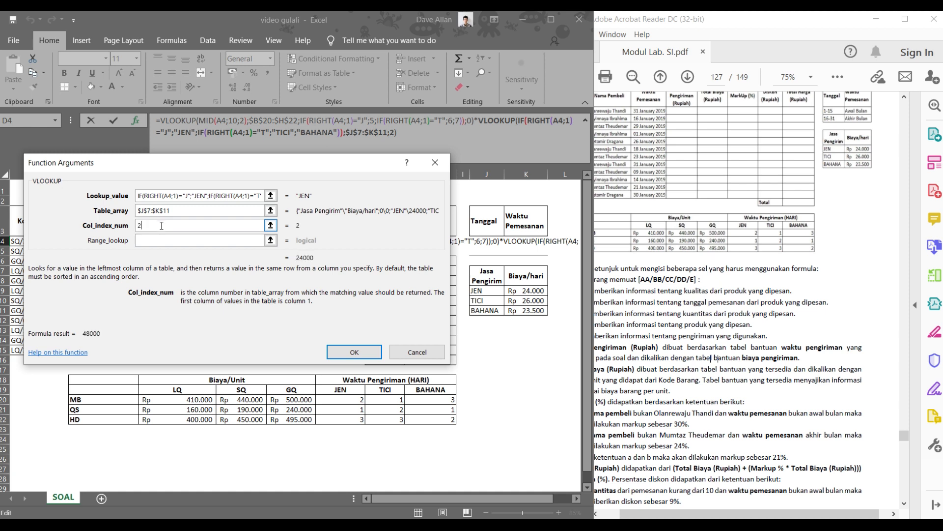
# - Set the second VLOOKUP's Range_lookup to 0 and complete the Biaya Pengiriman formula in D4
pyautogui.click(172, 240)
pyautogui.press('ctrl')
pyautogui.press('ctrl')
pyautogui.press('ctrl')
pyautogui.press('ctrl')
pyautogui.press('ctrl')
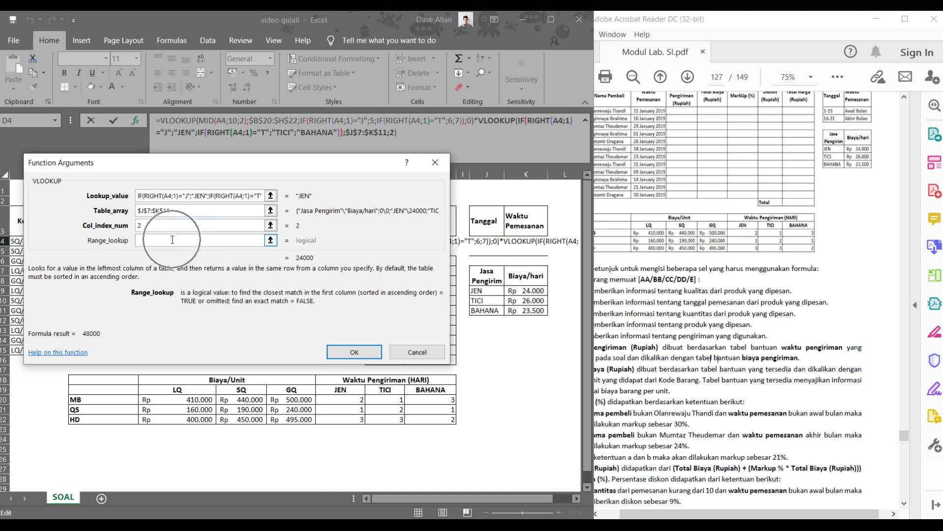
pyautogui.write('0')
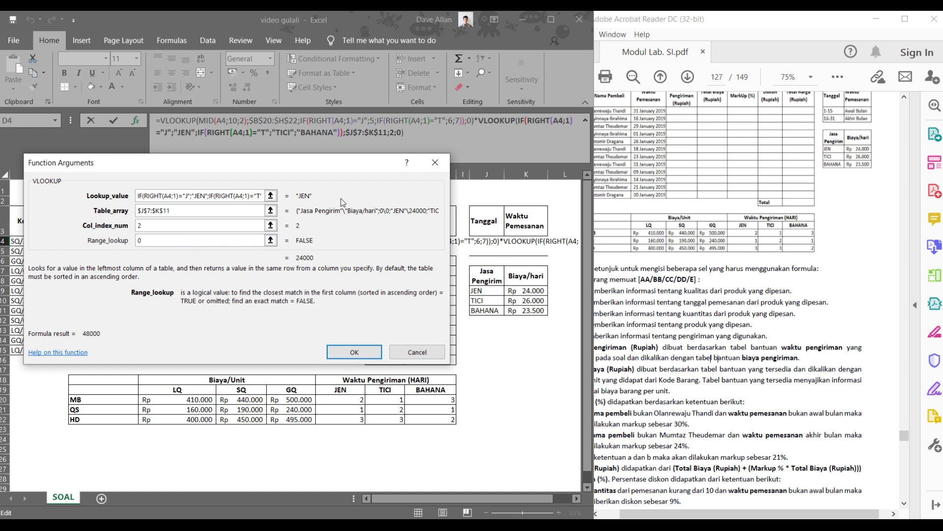
pyautogui.moveTo(331, 163); pyautogui.dragTo(441, 168)
pyautogui.click(482, 359)
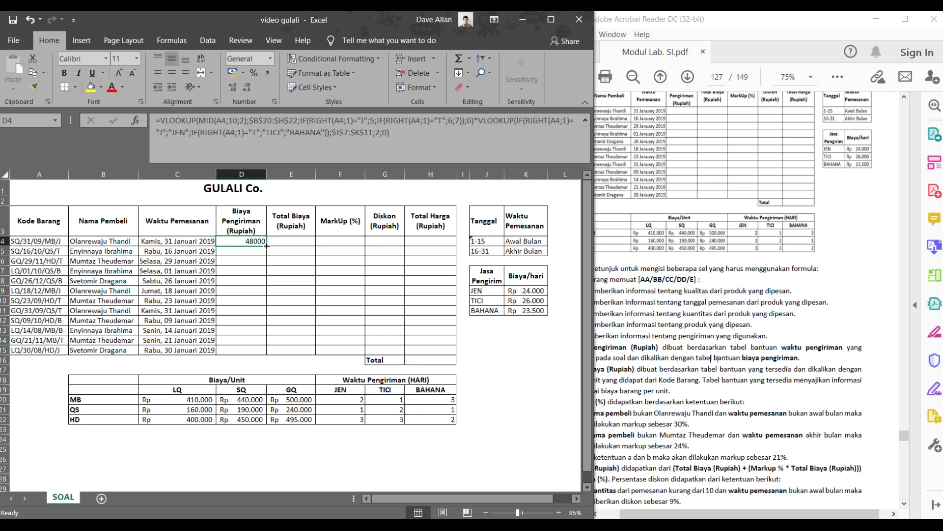
# - Fill D4's formula down to D15 and format the range as Rp Indonesian accounting without decimals
pyautogui.moveTo(267, 246); pyautogui.dragTo(271, 350)
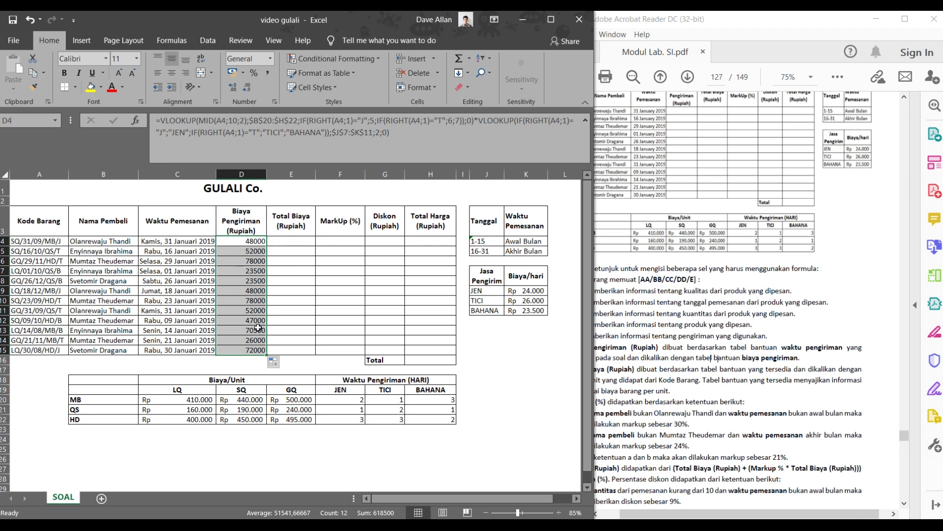
pyautogui.press('ctrl')
pyautogui.click(241, 74)
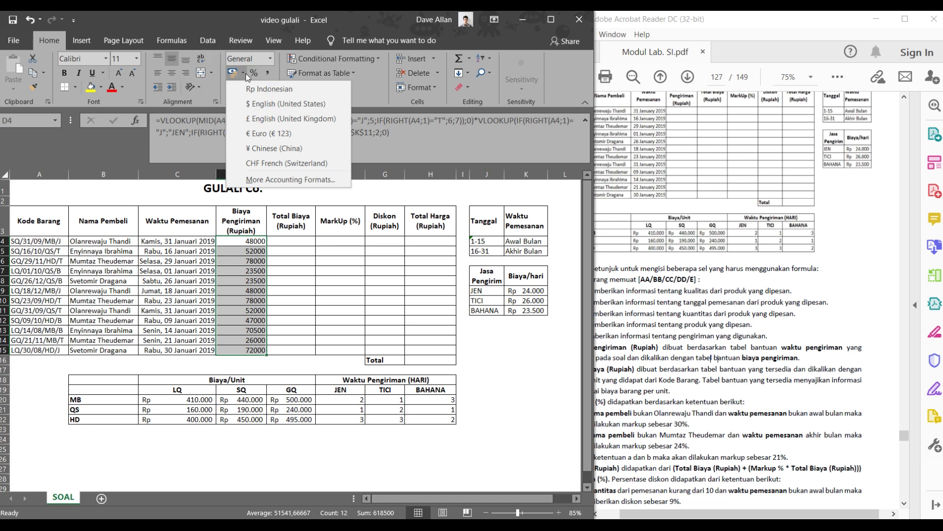
pyautogui.click(262, 89)
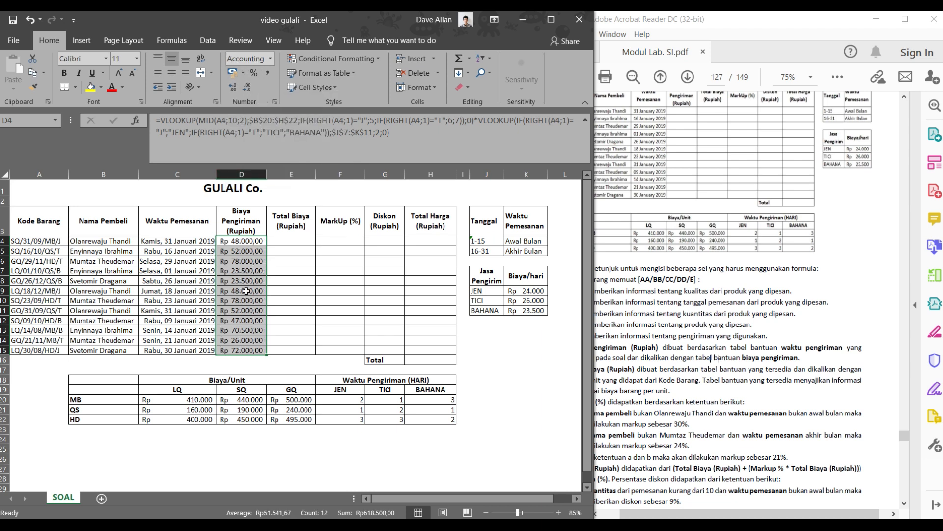
pyautogui.click(248, 90)
pyautogui.click(249, 89)
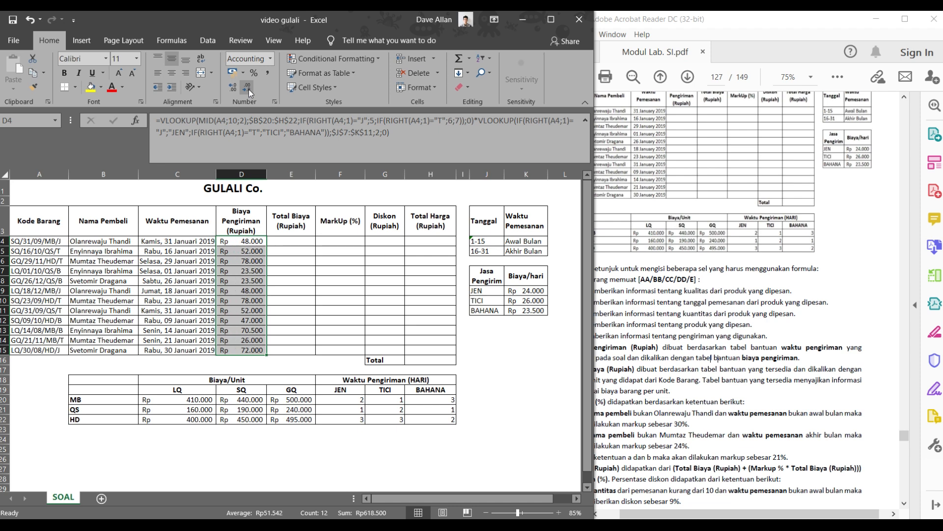
# - Check the Total Biaya instruction against the Biaya/Unit table, and start a VLOOKUP formula in E4
pyautogui.click(283, 253)
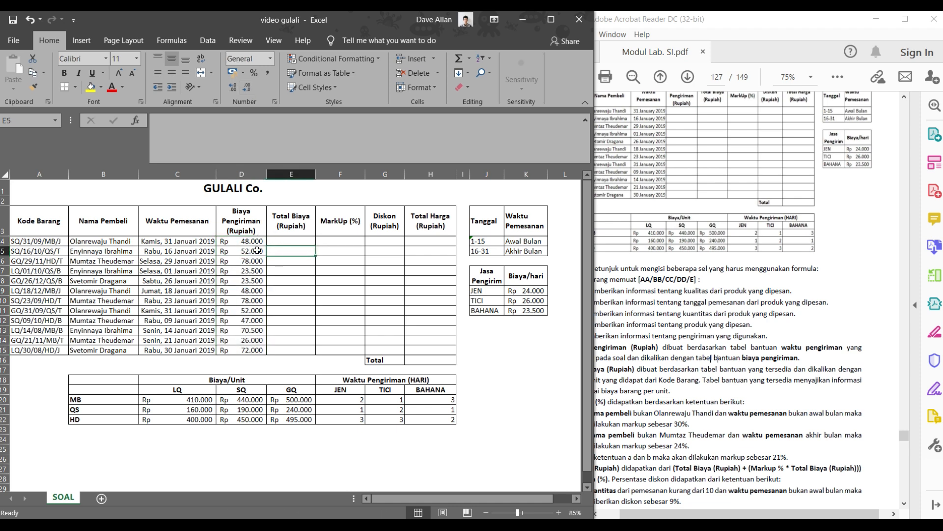
pyautogui.click(663, 195)
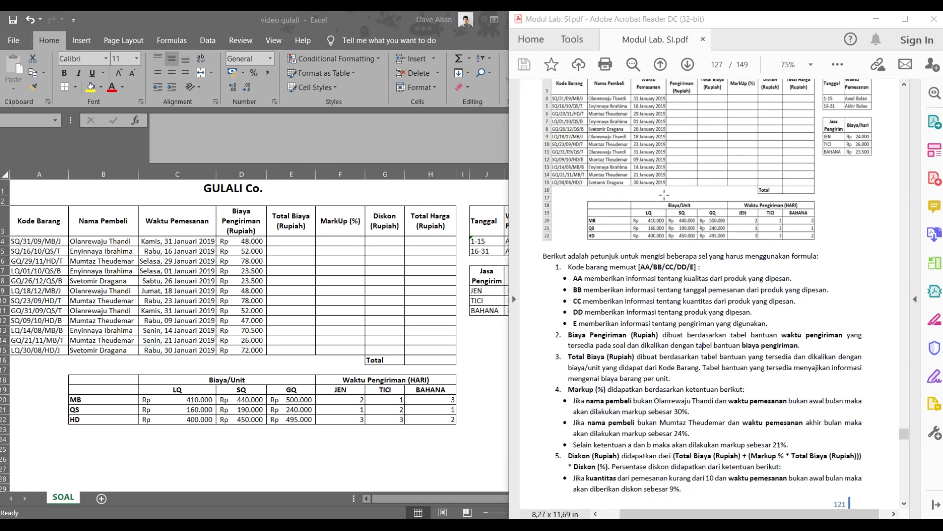
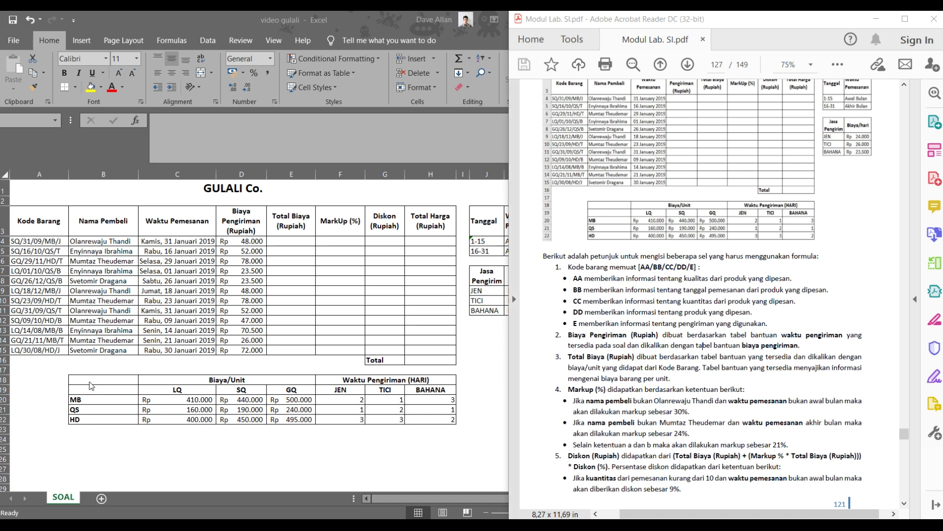
pyautogui.click(92, 380)
pyautogui.moveTo(91, 379); pyautogui.dragTo(295, 419)
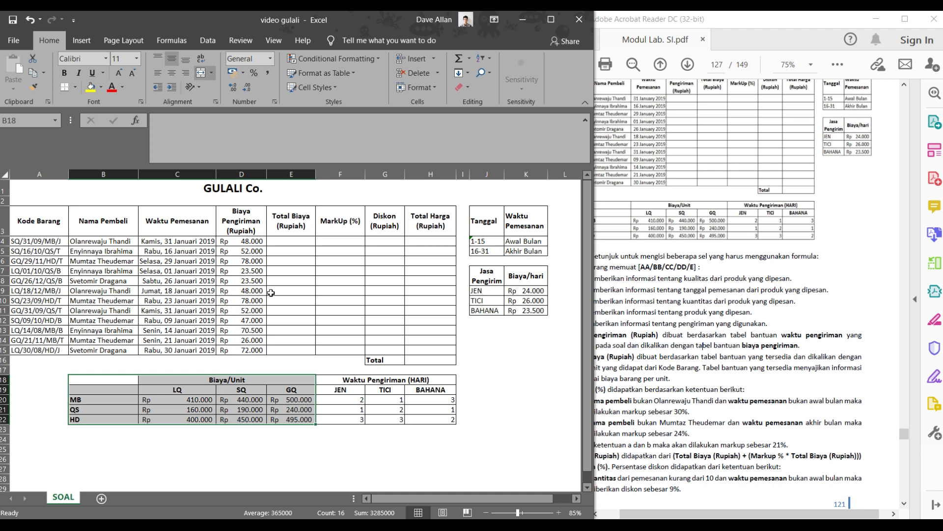
pyautogui.click(275, 240)
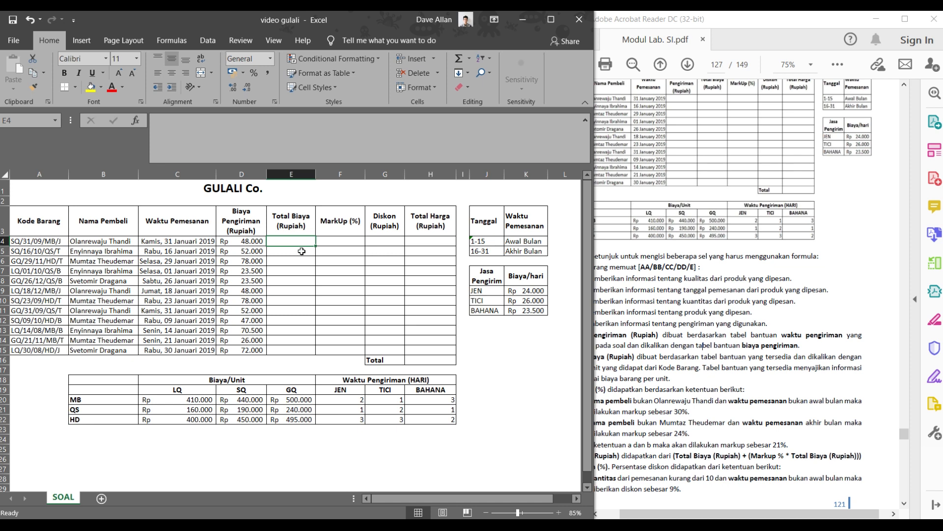
pyautogui.write('=')
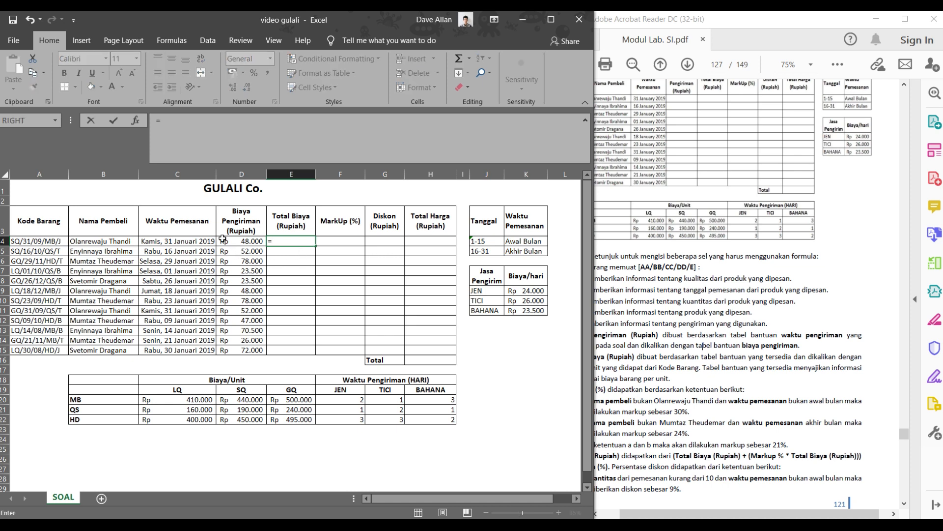
pyautogui.click(55, 122)
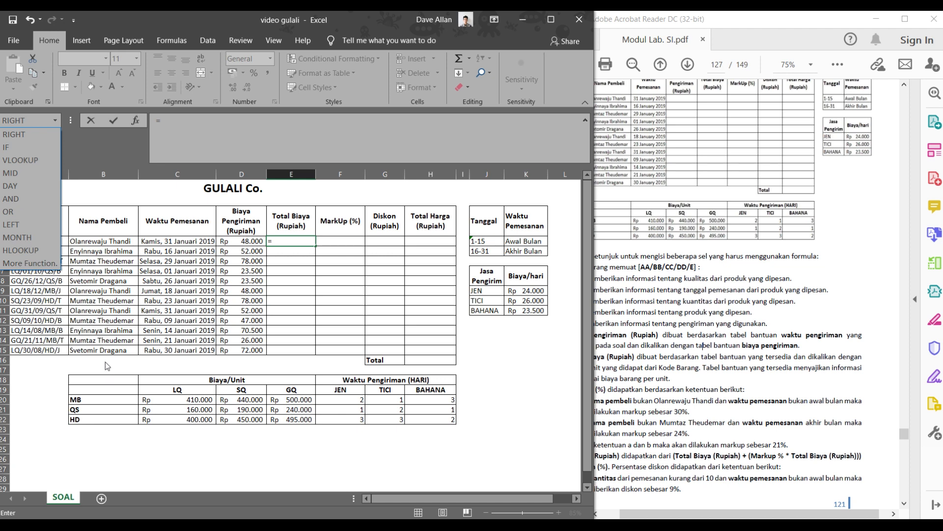
pyautogui.click(31, 162)
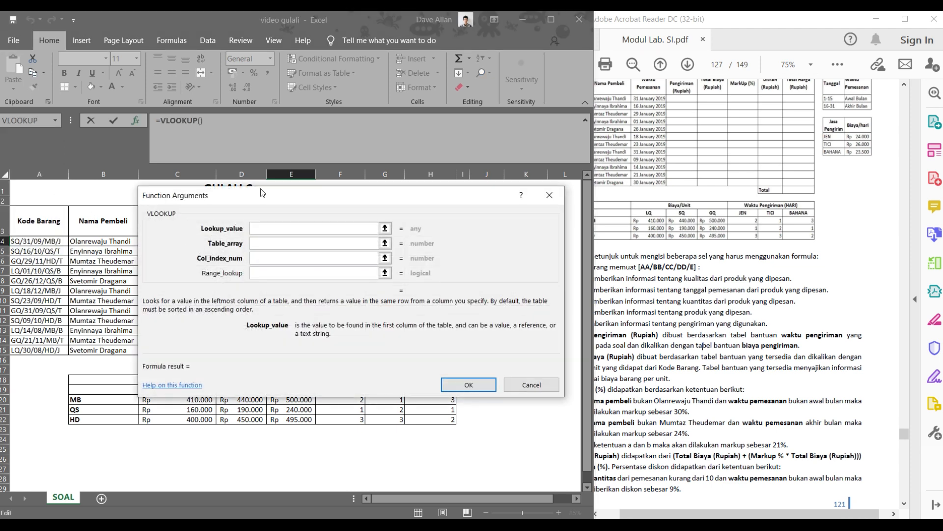
pyautogui.moveTo(263, 192); pyautogui.dragTo(341, 207)
pyautogui.click(338, 243)
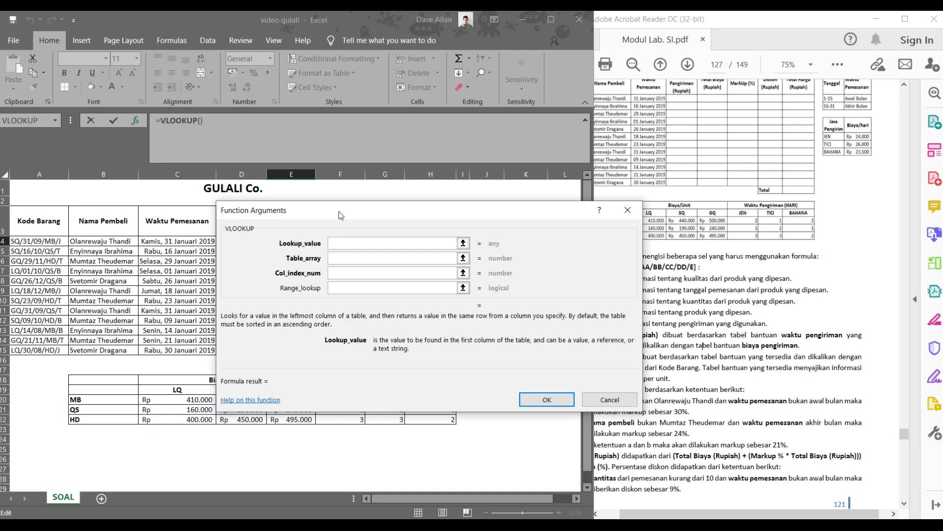
pyautogui.moveTo(336, 216); pyautogui.dragTo(274, 192)
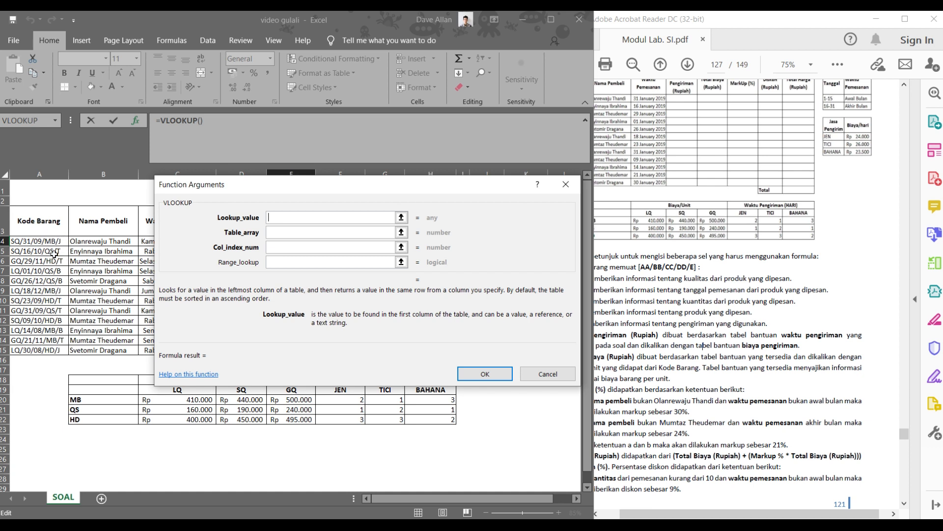
pyautogui.press('ctrl')
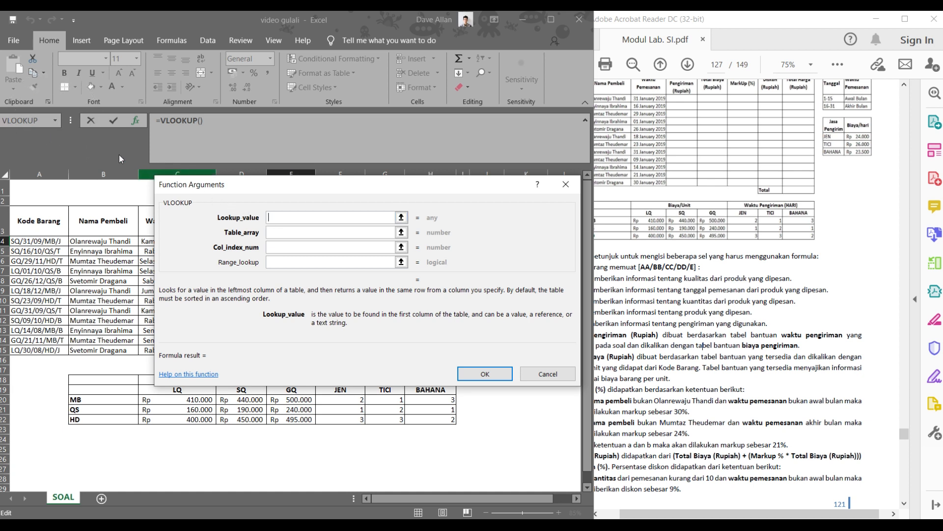
# - Nest a MID function in the VLOOKUP's Lookup_value with Text A4, Start_num 10 and Num_chars 2
pyautogui.click(55, 120)
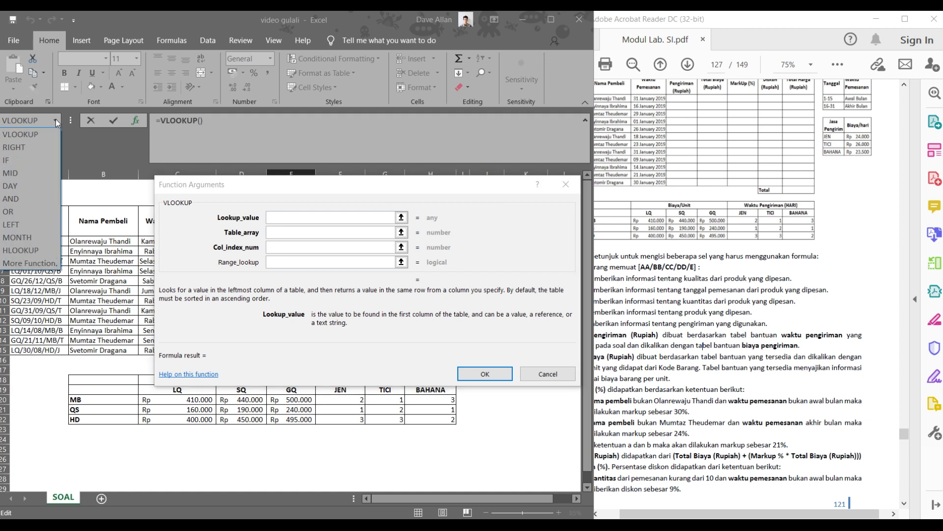
pyautogui.click(42, 175)
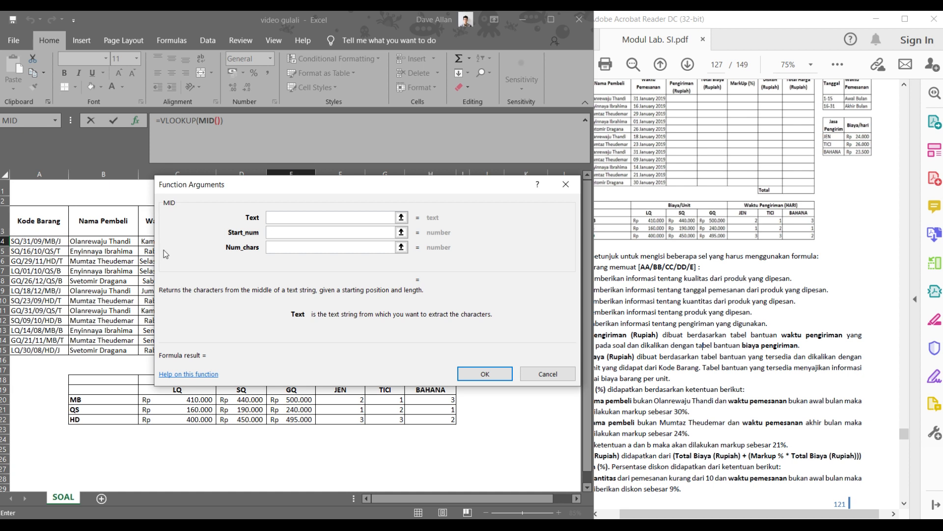
pyautogui.click(48, 241)
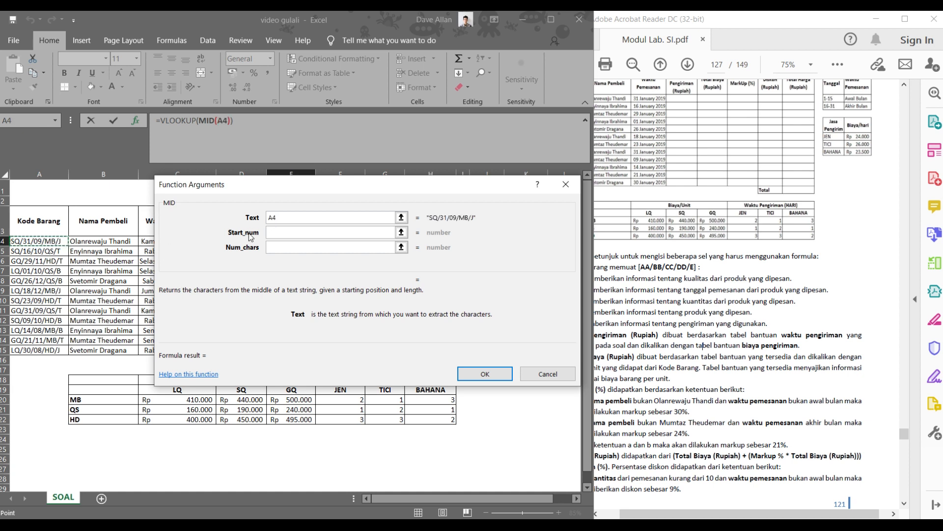
pyautogui.click(283, 232)
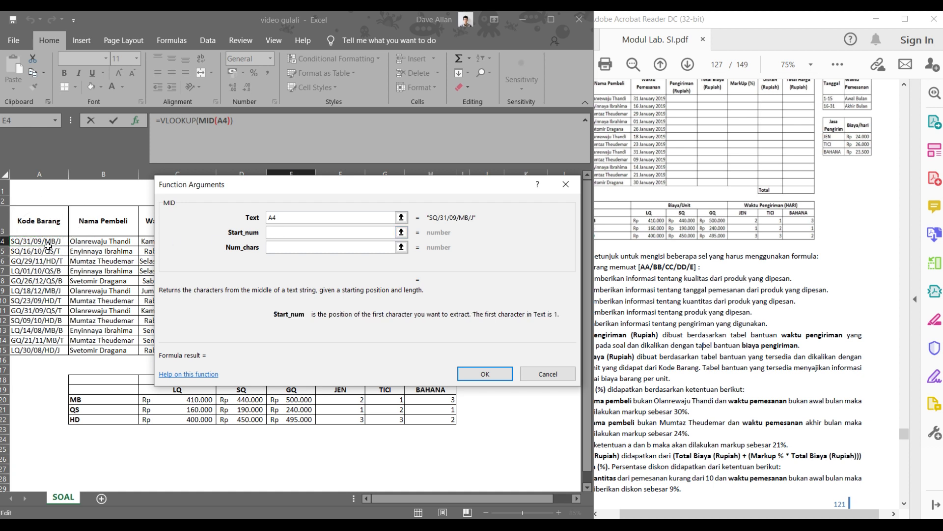
pyautogui.write('10')
pyautogui.click(285, 249)
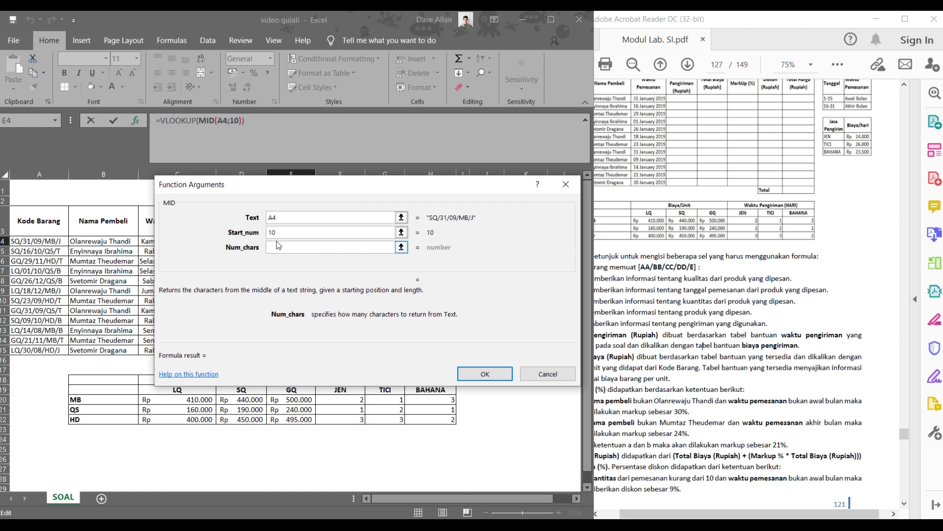
pyautogui.write('2')
pyautogui.click(290, 224)
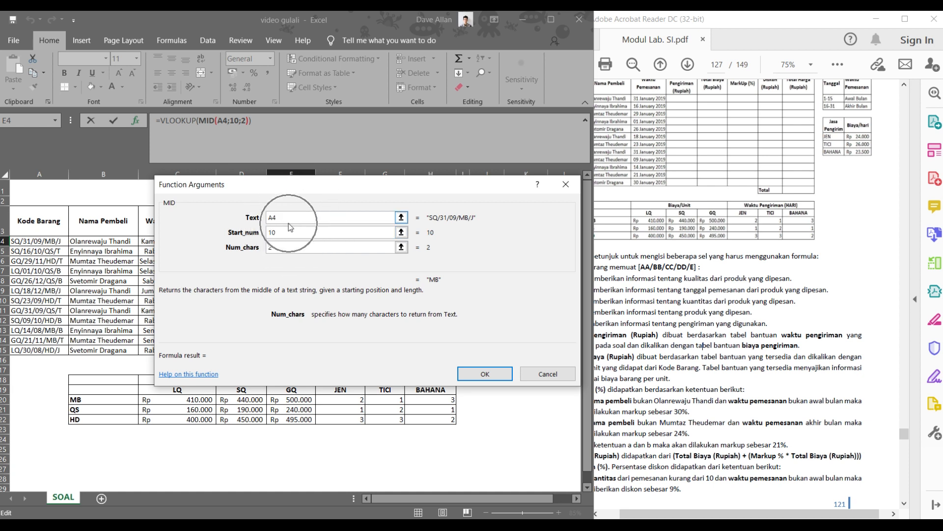
# - Return to the VLOOKUP's arguments and set its Table_array to the Biaya/Unit data as the absolute range $B$20:$E$22
pyautogui.click(195, 121)
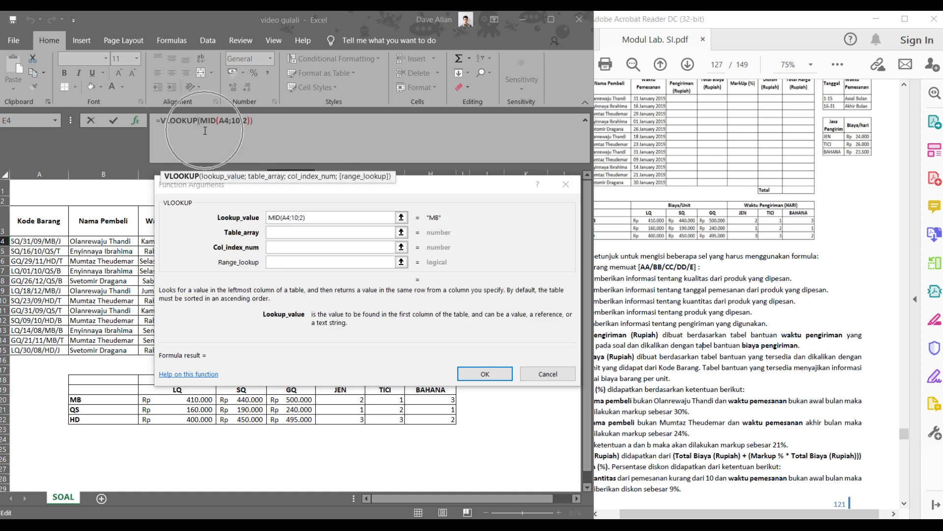
pyautogui.click(431, 218)
pyautogui.press('ctrl')
pyautogui.press('ctrl')
pyautogui.press('ctrl')
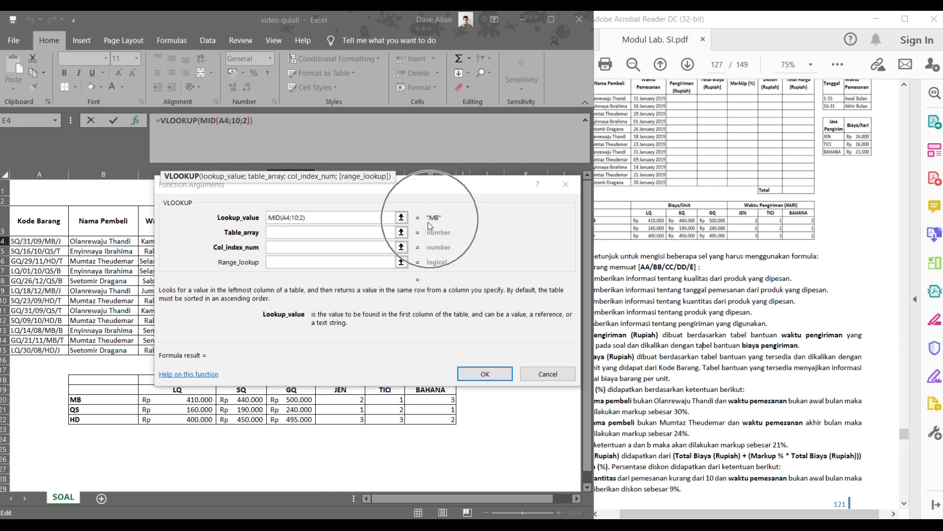
pyautogui.click(281, 231)
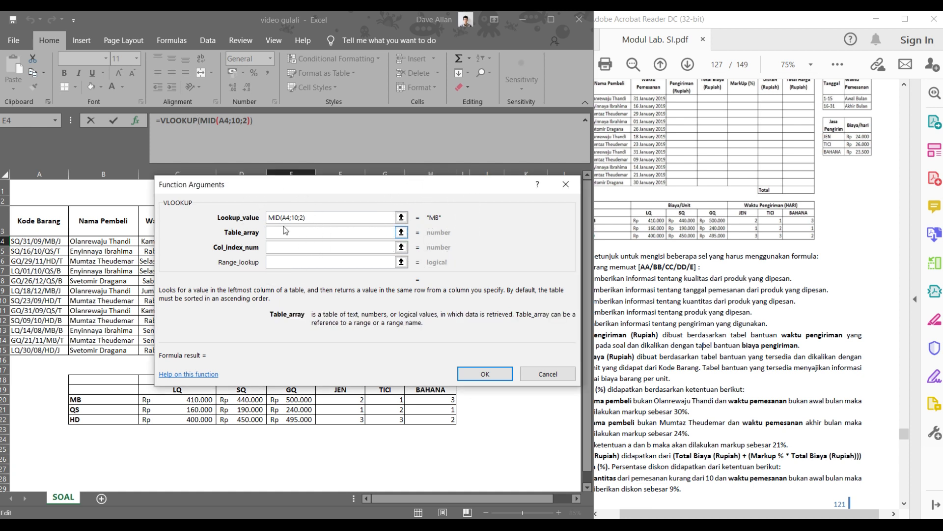
pyautogui.moveTo(309, 184); pyautogui.dragTo(263, 160)
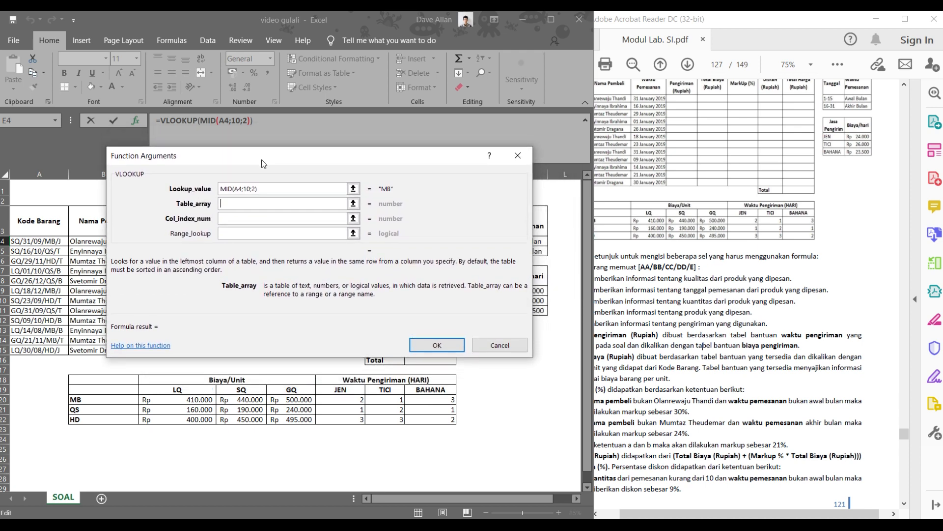
pyautogui.press('ctrl')
pyautogui.press('ctrl')
pyautogui.press('ctrl')
pyautogui.press('ctrl')
pyautogui.press('ctrl')
pyautogui.moveTo(78, 398); pyautogui.dragTo(292, 419)
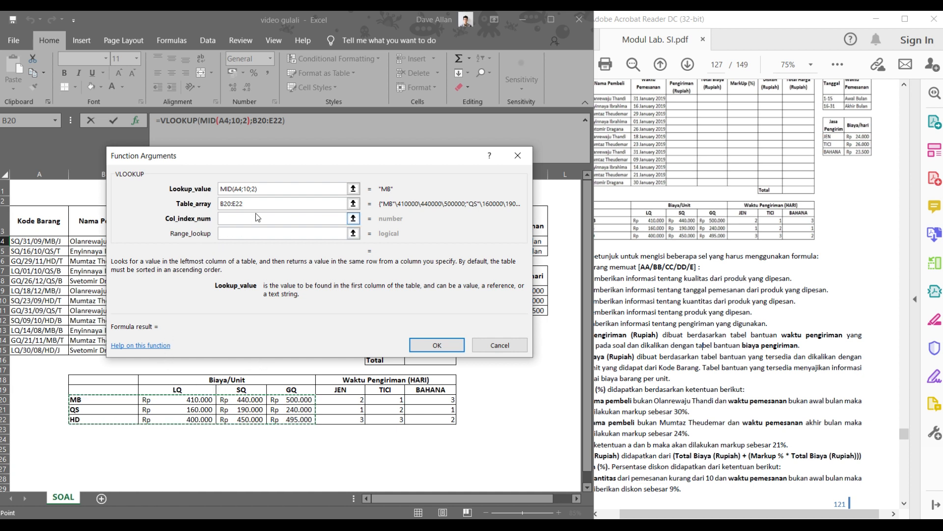
pyautogui.click(181, 204)
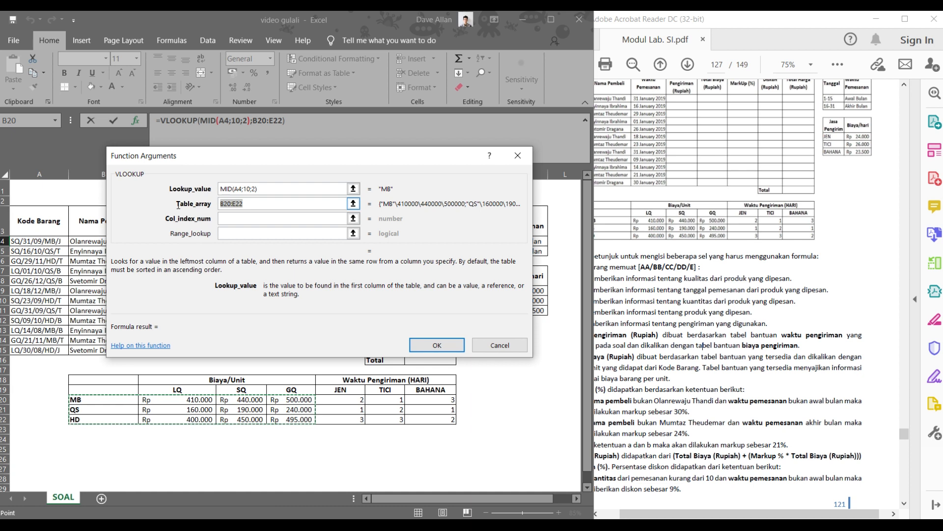
pyautogui.press('F4')
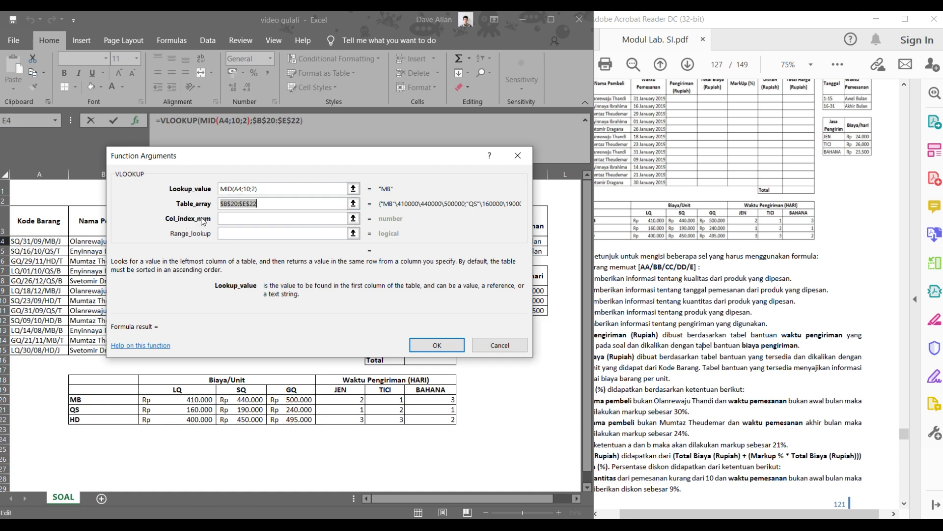
# - Nest an IF function in the VLOOKUP's Col_index_num argument
pyautogui.click(227, 216)
pyautogui.click(234, 221)
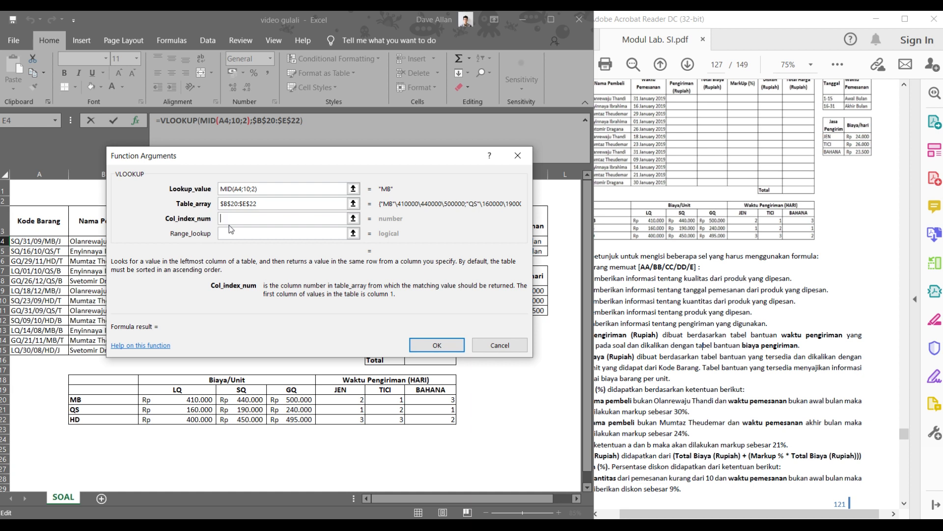
pyautogui.click(55, 120)
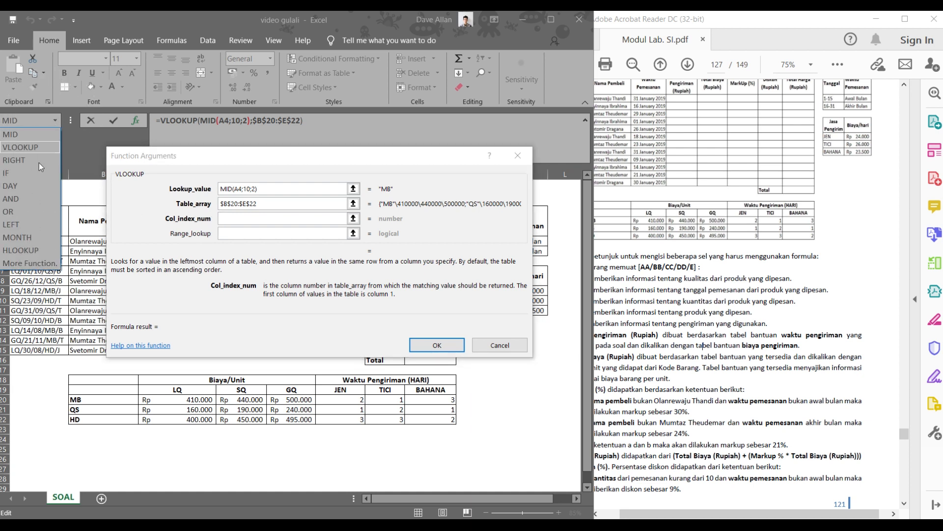
pyautogui.click(25, 173)
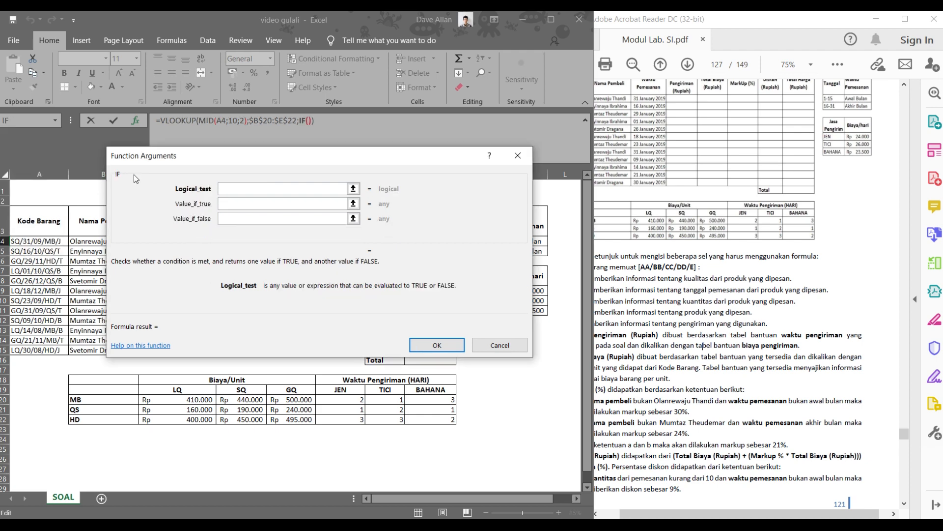
pyautogui.moveTo(194, 152); pyautogui.dragTo(219, 161)
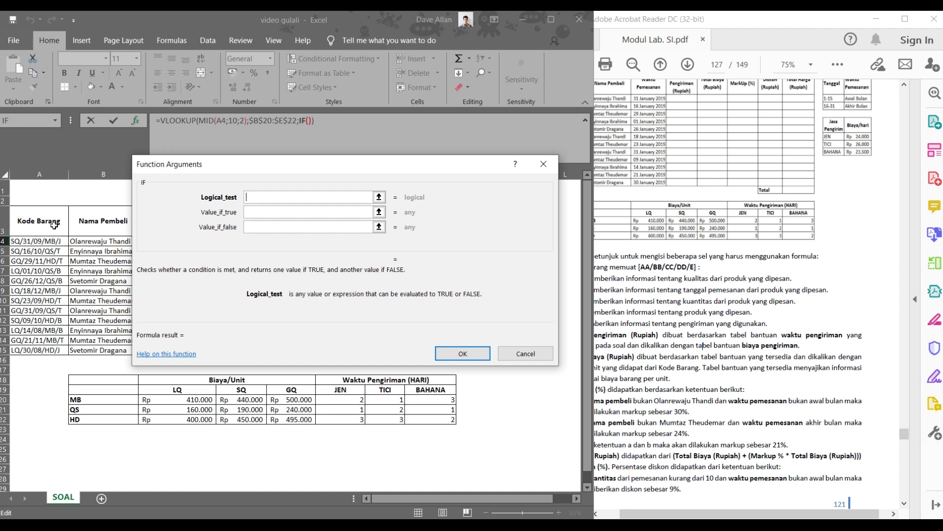
# - Nest a LEFT function in the IF's Logical_test with Text A4 and Num_chars 2
pyautogui.click(60, 121)
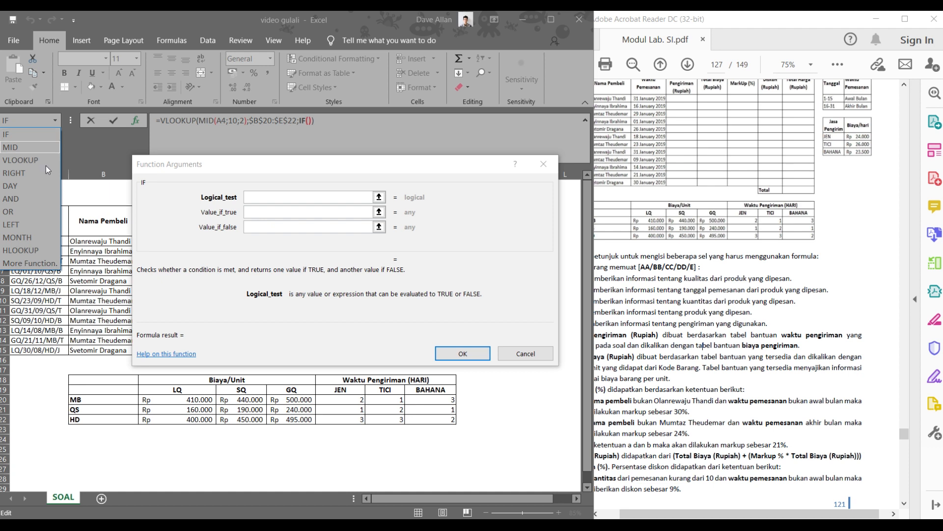
pyautogui.click(38, 225)
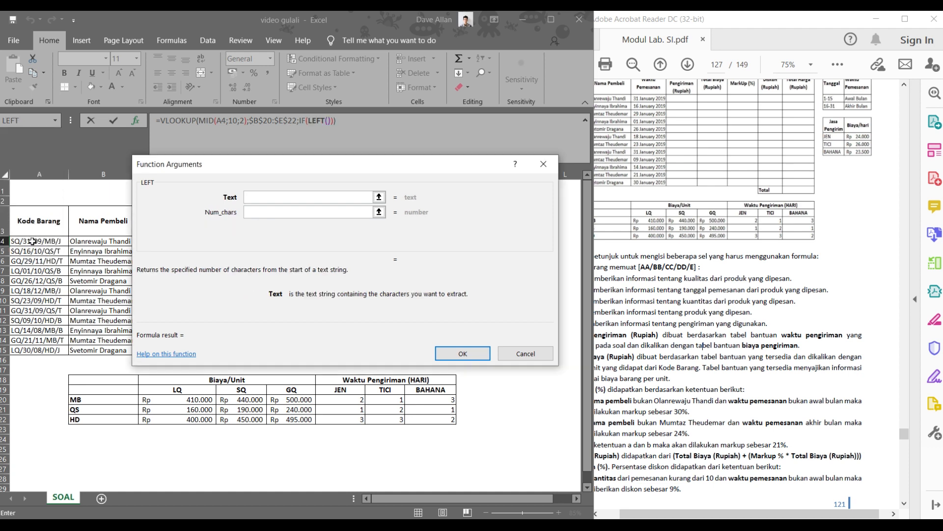
pyautogui.click(33, 241)
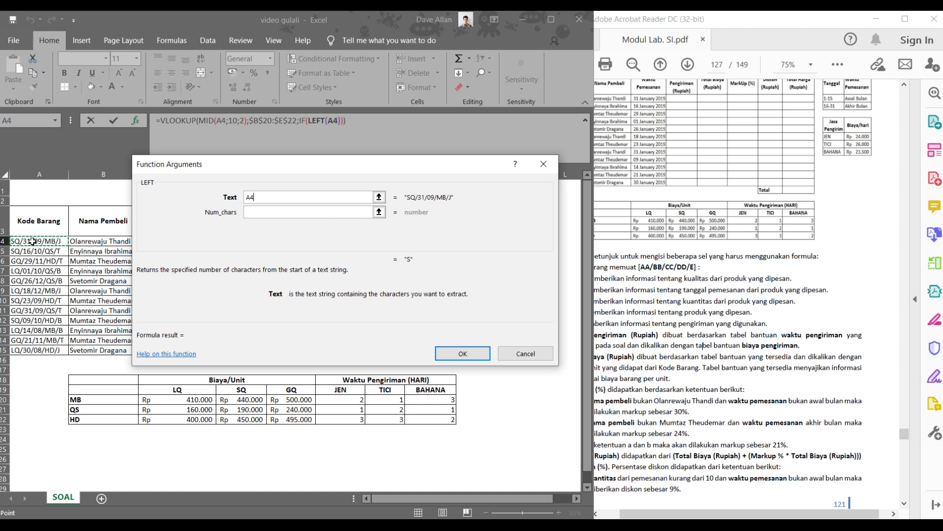
pyautogui.click(259, 213)
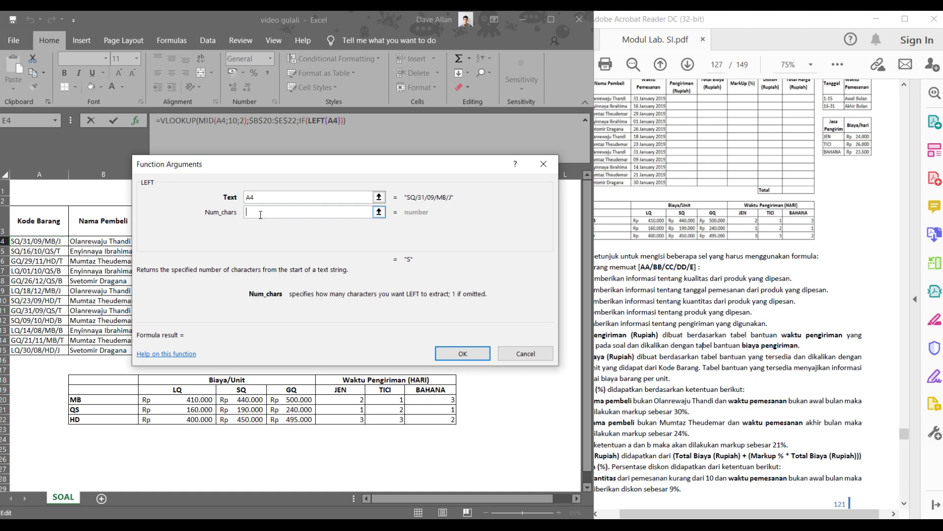
pyautogui.write('2')
pyautogui.press('ctrl')
pyautogui.press('ctrl')
pyautogui.press('ctrl')
pyautogui.press('ctrl')
# - Return to the IF's arguments and complete its Logical_test as LEFT(A4;2)="LQ"
pyautogui.click(309, 126)
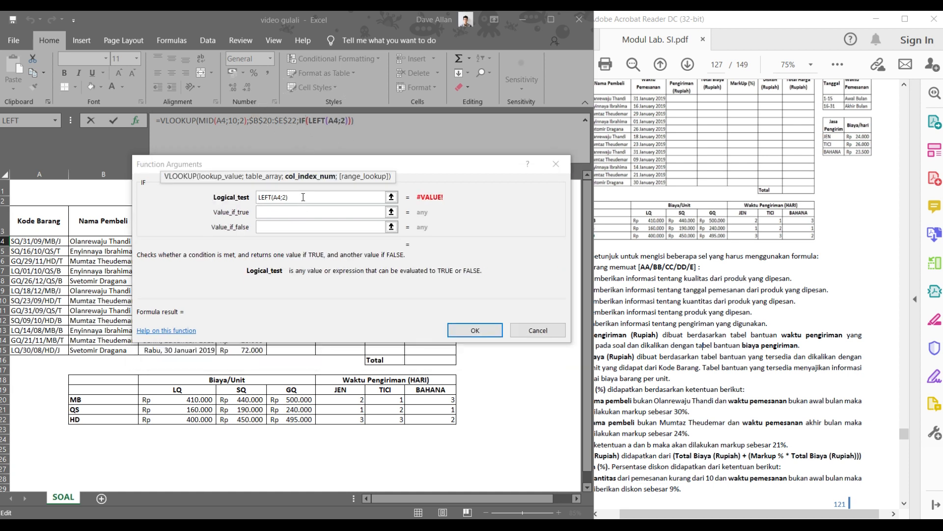
pyautogui.click(303, 197)
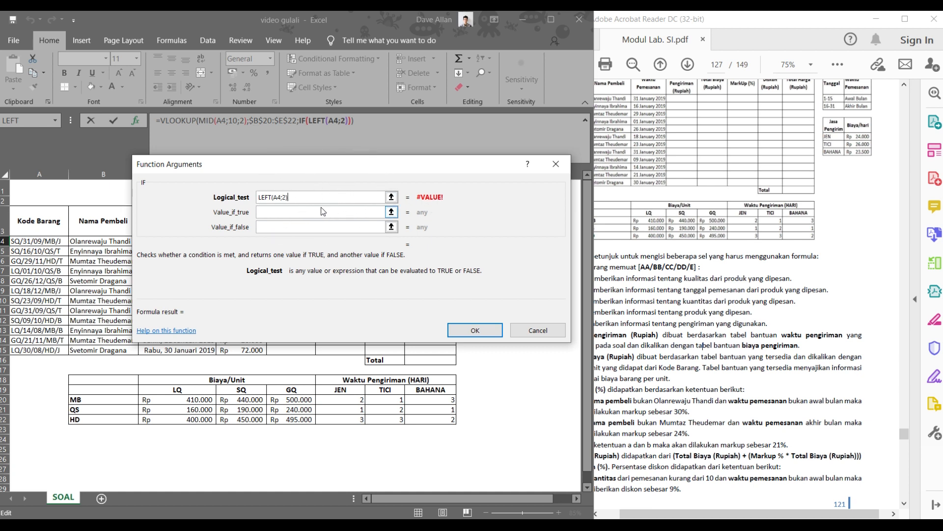
pyautogui.write('="')
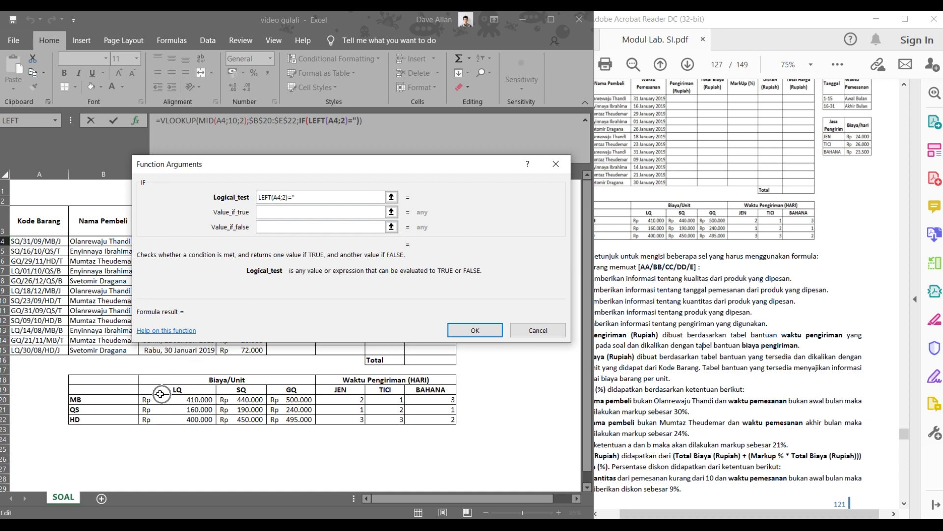
pyautogui.write('Q"')
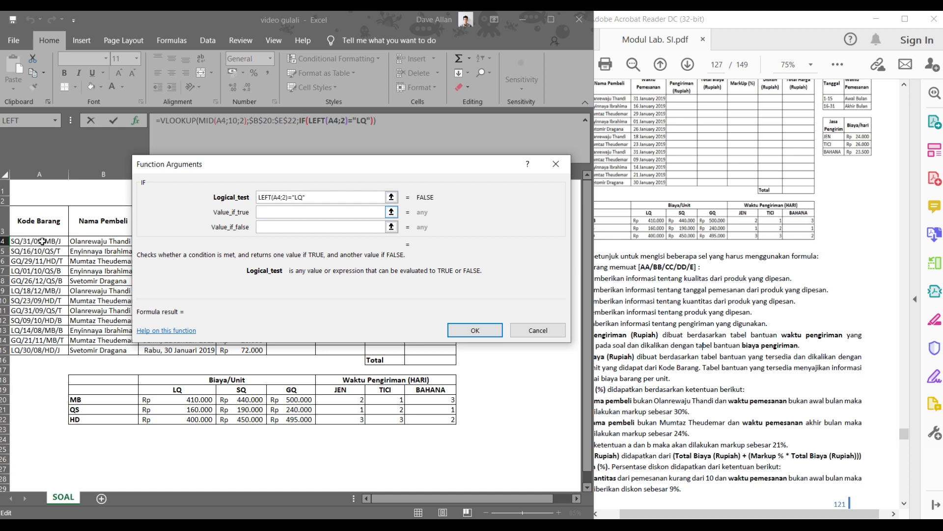
pyautogui.press('ctrl')
pyautogui.press('ctrl')
pyautogui.press('ctrl')
pyautogui.press('ctrl')
pyautogui.press('ctrl')
pyautogui.press('ctrl')
pyautogui.press('ctrl')
pyautogui.press('ctrl')
pyautogui.press('ctrl')
# - Set the IF's Value_if_true to 2 for the LQ column of the Biaya/Unit table
pyautogui.click(357, 211)
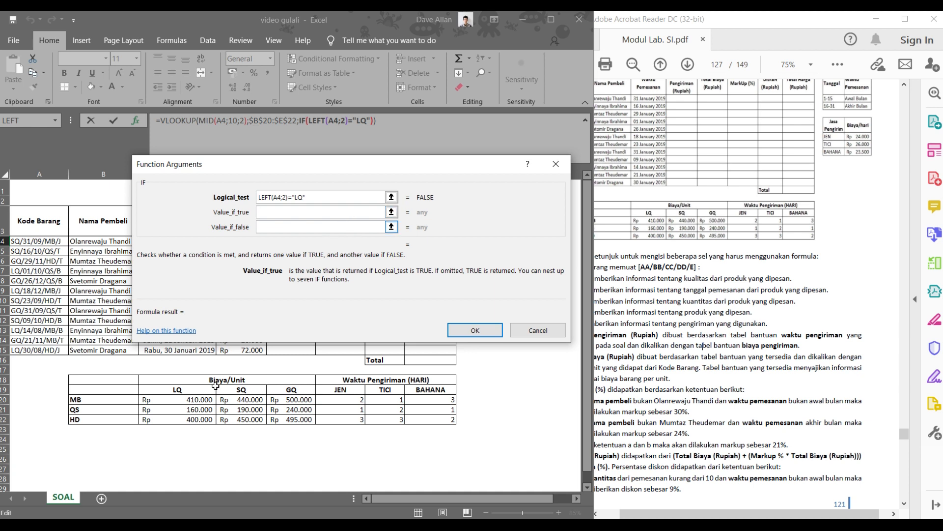
pyautogui.press('ctrl')
pyautogui.press('ctrl')
pyautogui.write('2')
# - Nest a second IF function in the first IF's Value_if_false argument
pyautogui.click(268, 226)
pyautogui.click(269, 227)
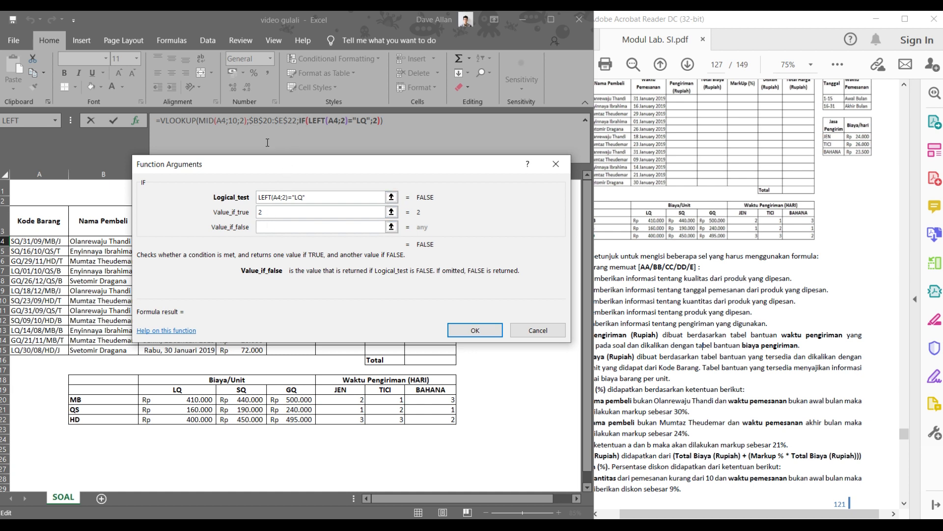
pyautogui.click(57, 120)
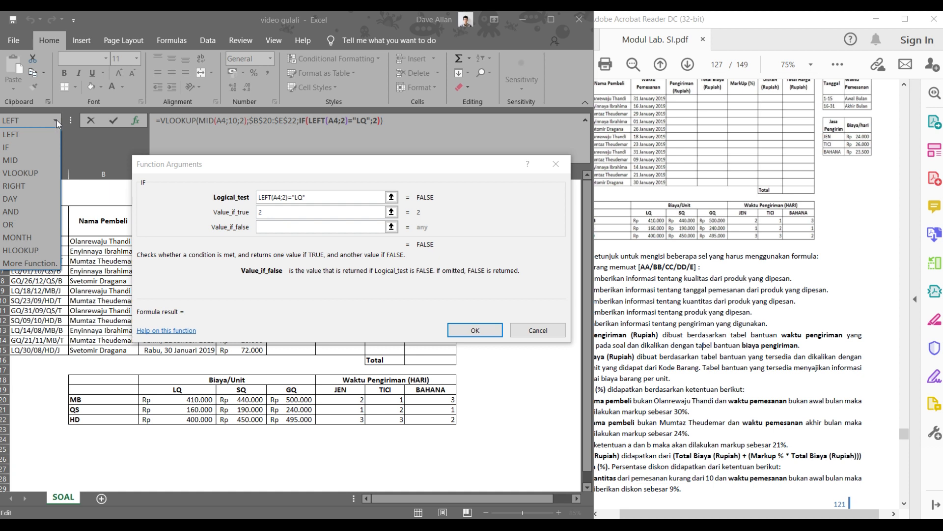
pyautogui.click(45, 145)
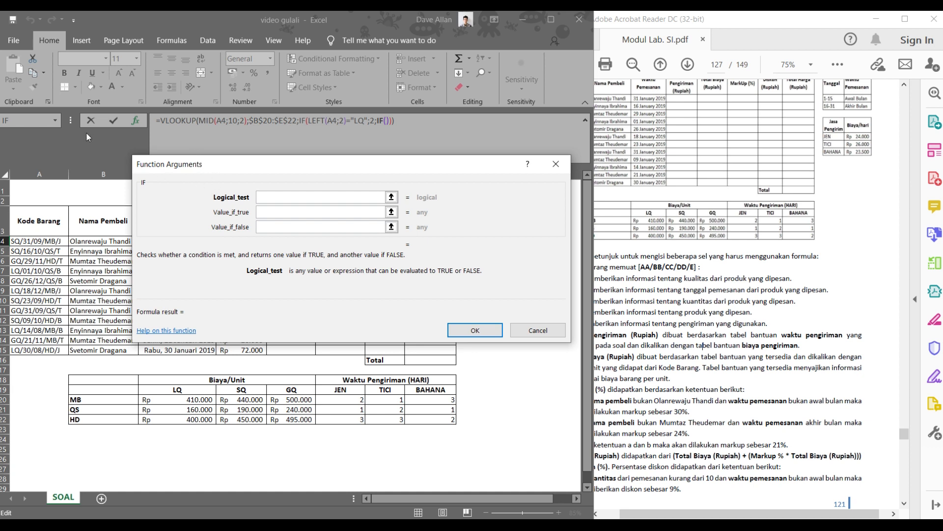
# - Nest a LEFT function in the second IF's Logical_test with Text A4 and Num_chars 2
pyautogui.click(56, 120)
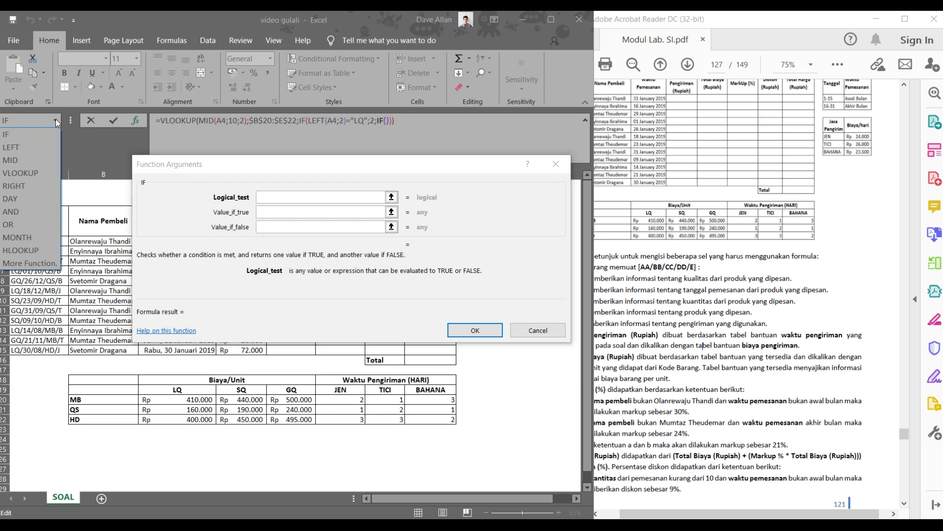
pyautogui.click(45, 150)
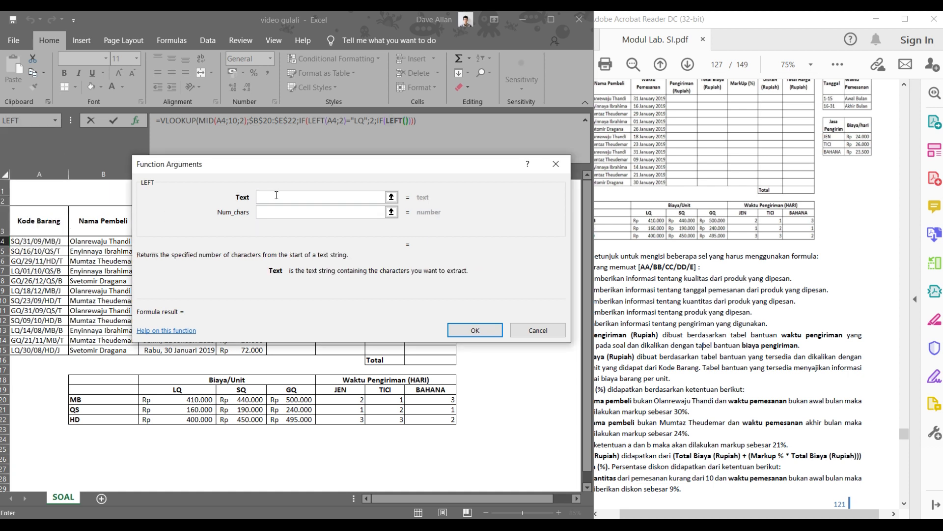
pyautogui.click(32, 241)
pyautogui.click(299, 212)
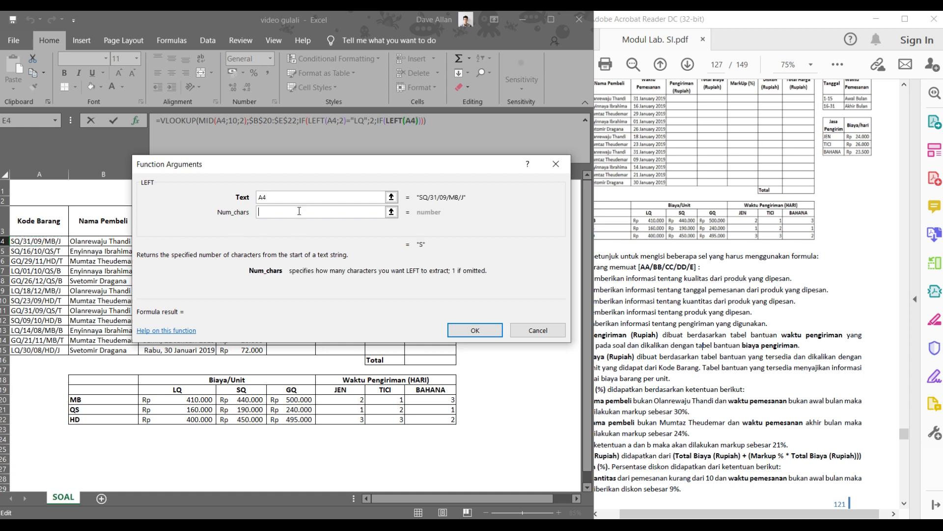
pyautogui.write('2')
# - Return to the second IF's arguments and complete its Logical_test as LEFT(A4;2)="SQ"
pyautogui.click(384, 121)
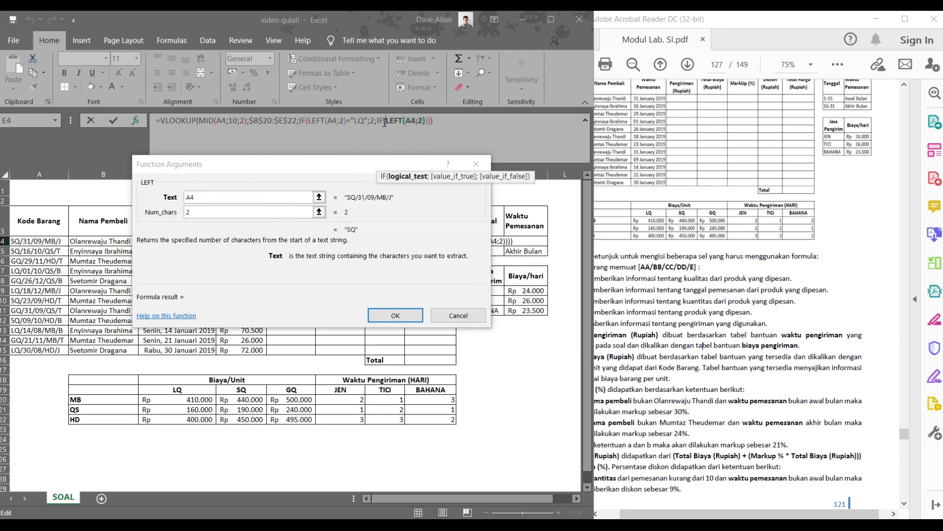
pyautogui.click(385, 122)
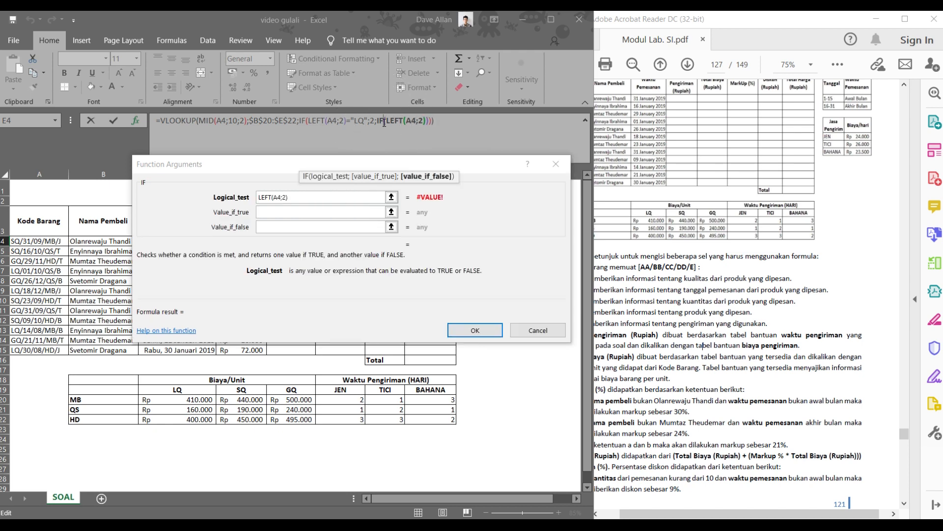
pyautogui.click(307, 196)
pyautogui.press('ctrl')
pyautogui.press('ctrl')
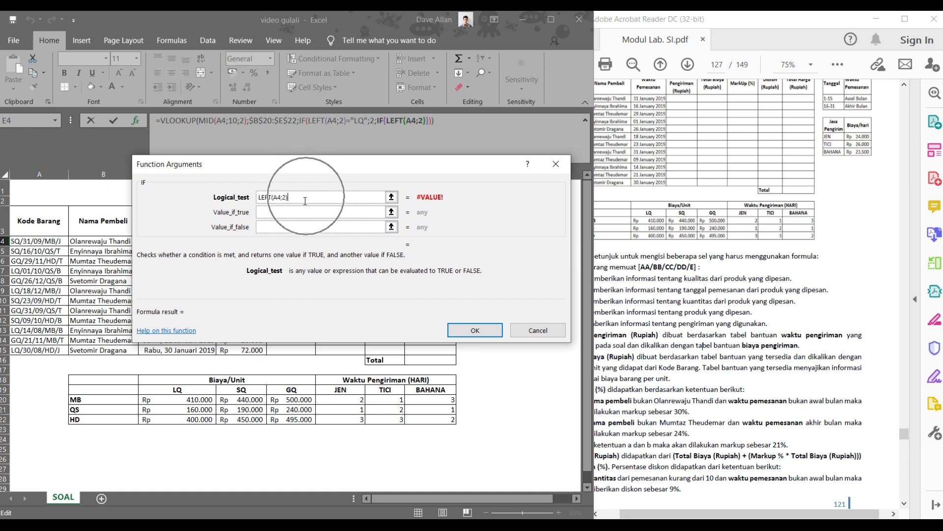
pyautogui.write('="')
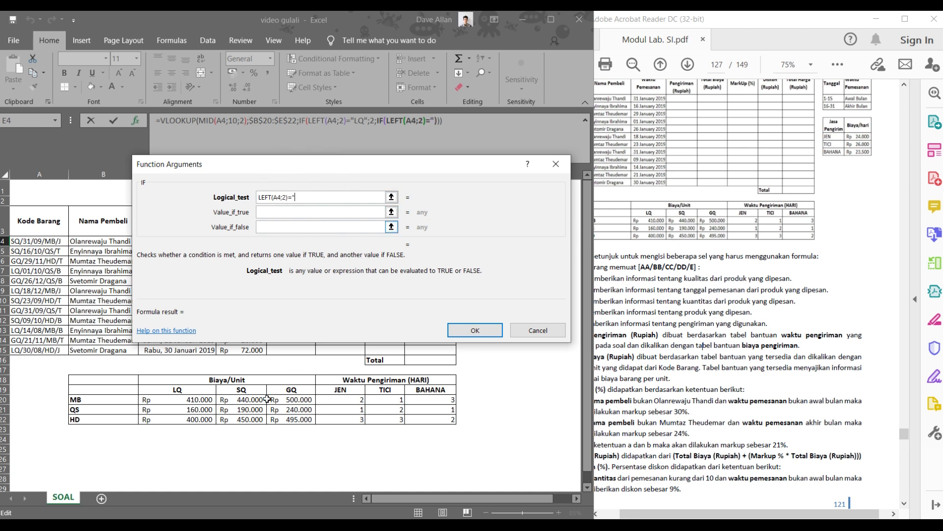
pyautogui.press('ctrl')
pyautogui.press('ctrl')
pyautogui.write('SQ"')
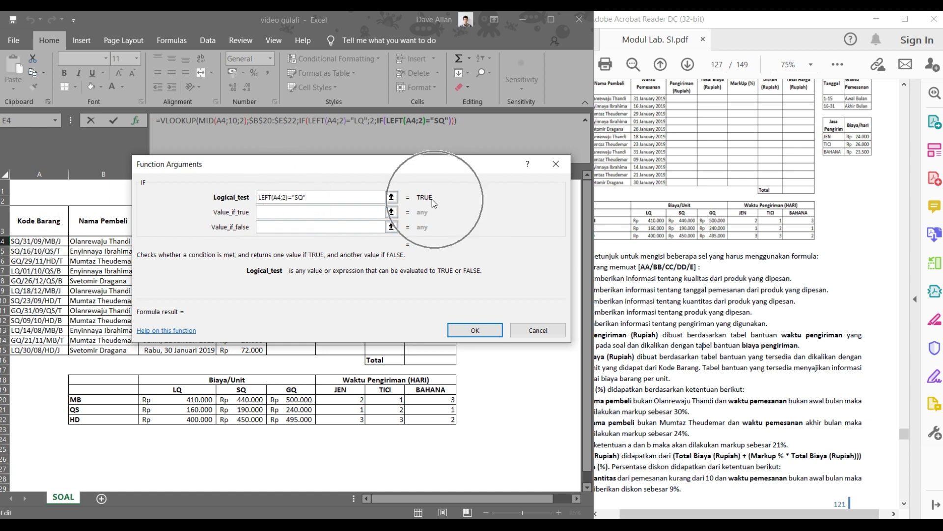
# - Set the second IF's Value_if_true to 3 and Value_if_false to 4
pyautogui.click(308, 216)
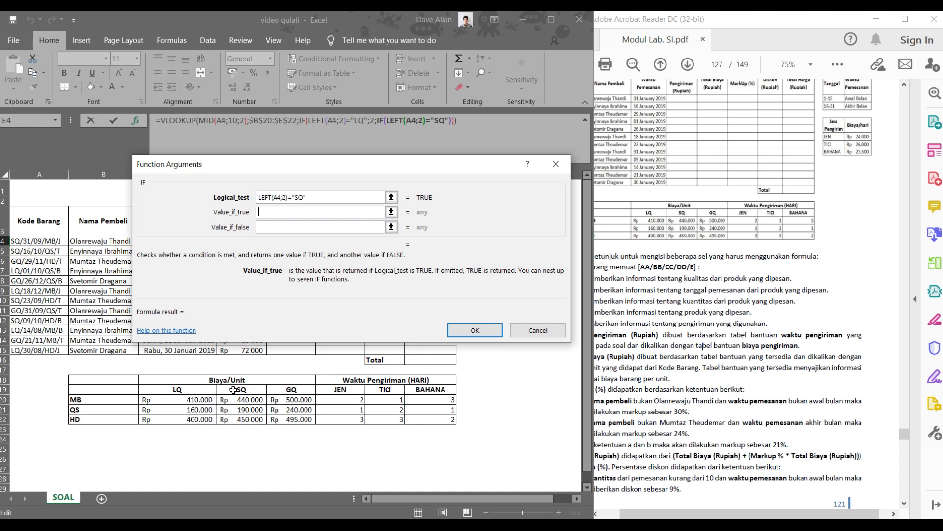
pyautogui.write('3')
pyautogui.press('Tab')
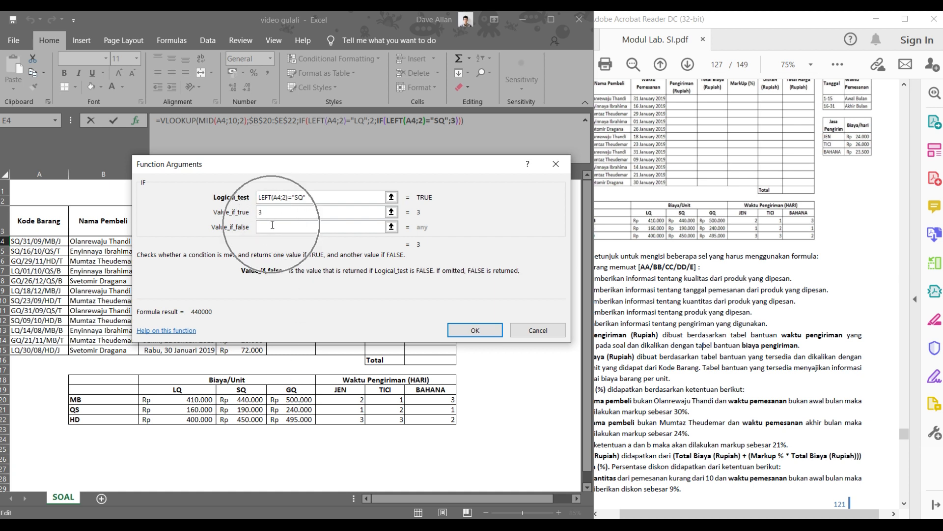
pyautogui.write('4')
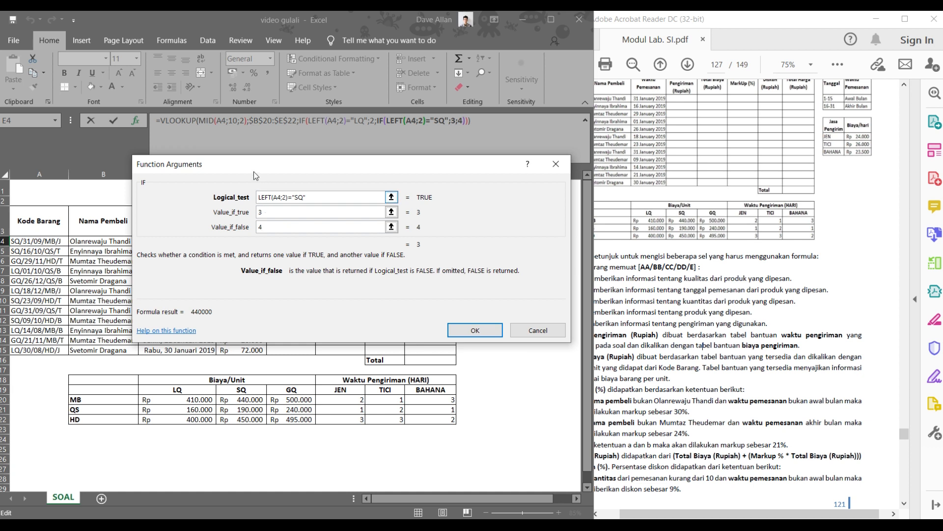
# - Return to the VLOOKUP's arguments, set Range_lookup to 0, and enter the formula in E4
pyautogui.click(196, 121)
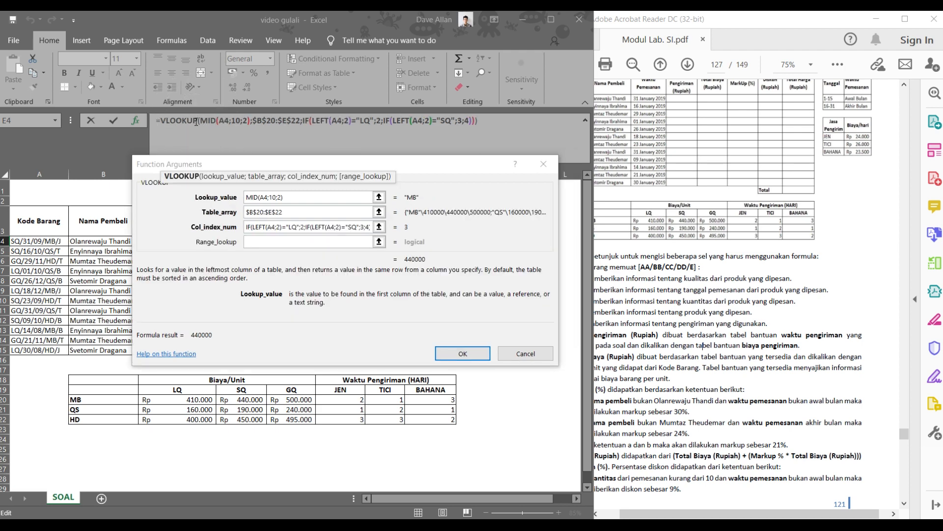
pyautogui.click(292, 241)
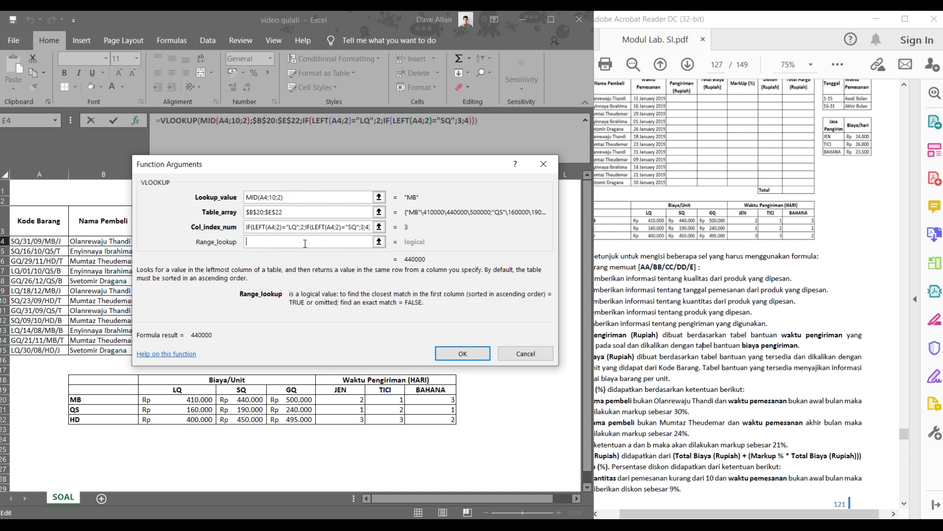
pyautogui.write('0')
pyautogui.moveTo(339, 178); pyautogui.dragTo(351, 216)
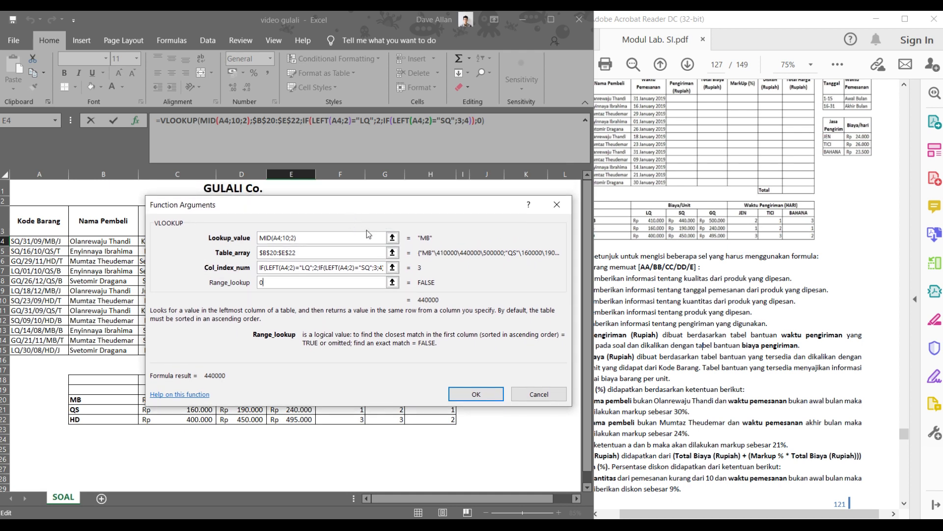
pyautogui.click(475, 394)
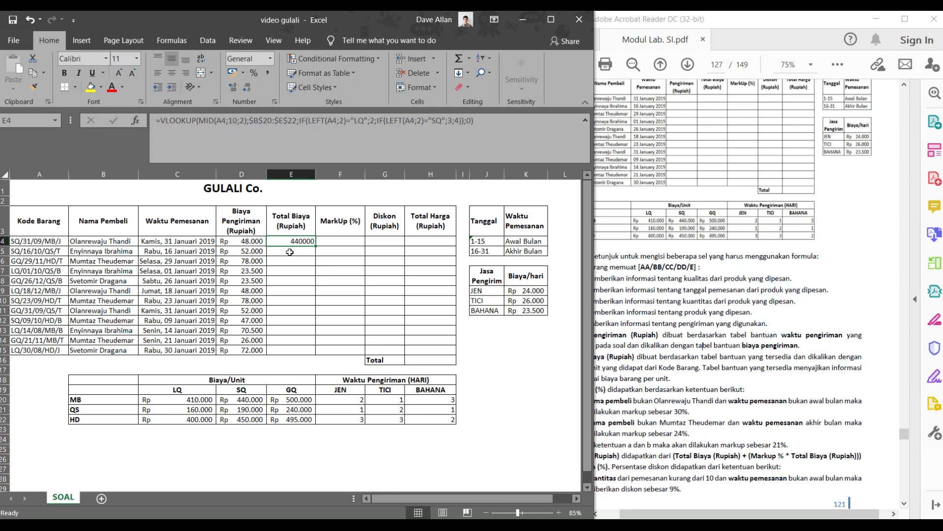
# - Check the Total Biaya (Rupiah) instruction in the PDF for what to multiply by, and reselect E4 in the workbook
pyautogui.click(634, 330)
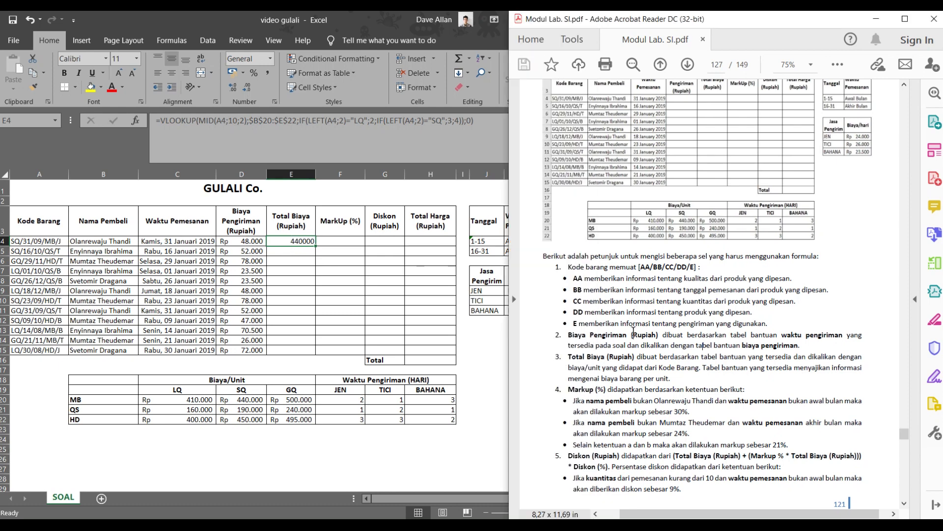
pyautogui.moveTo(568, 357); pyautogui.dragTo(689, 364)
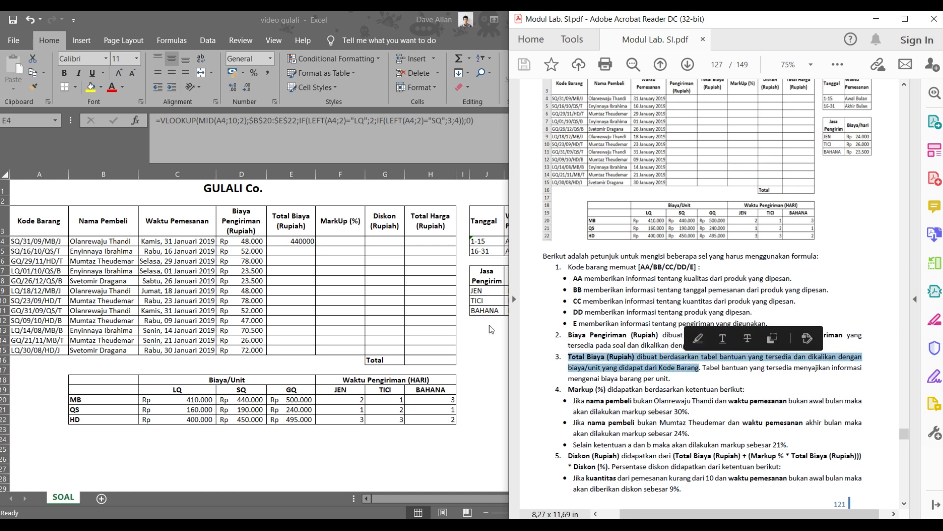
pyautogui.click(313, 243)
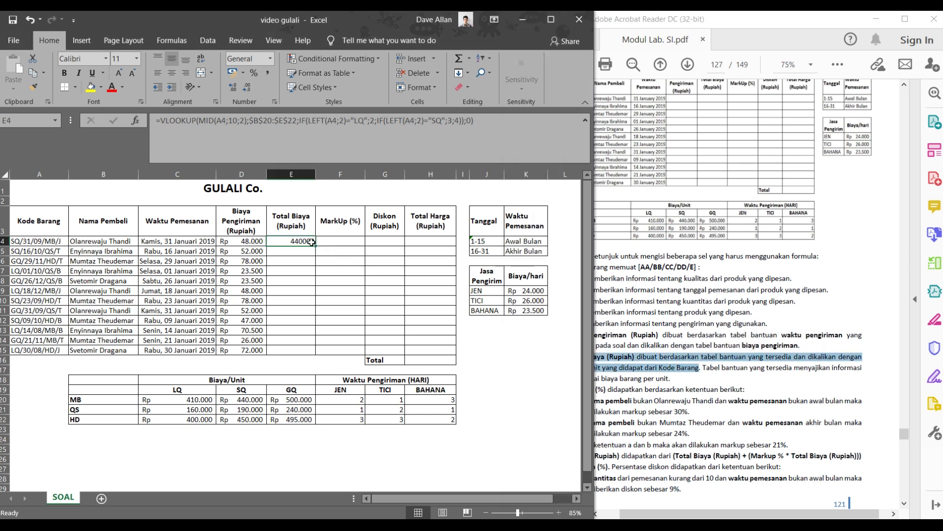
pyautogui.click(311, 242)
pyautogui.press('ctrl')
pyautogui.press('ctrl')
pyautogui.press('ctrl')
pyautogui.press('ctrl')
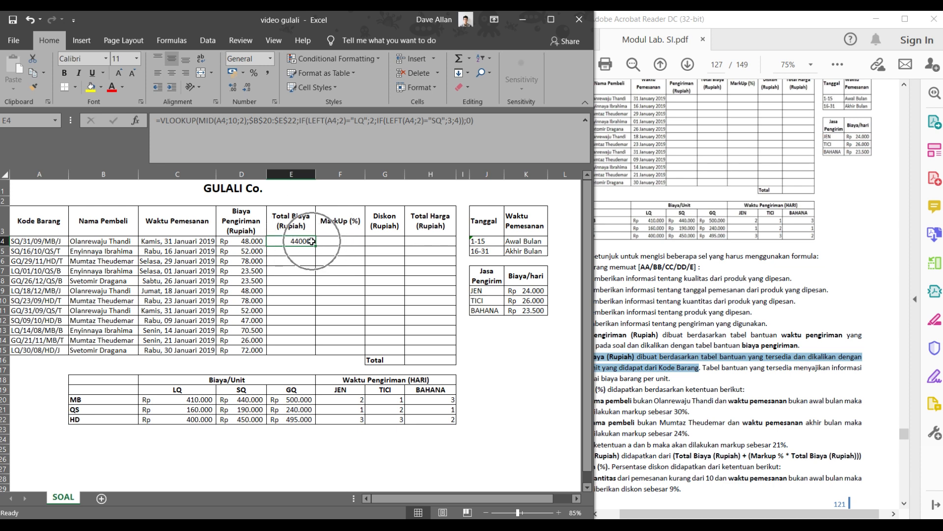
# - Append a multiplication operator (*) to the end of E4's VLOOKUP formula
pyautogui.press('ctrl')
pyautogui.press('ctrl')
pyautogui.press('ctrl')
pyautogui.press('ctrl')
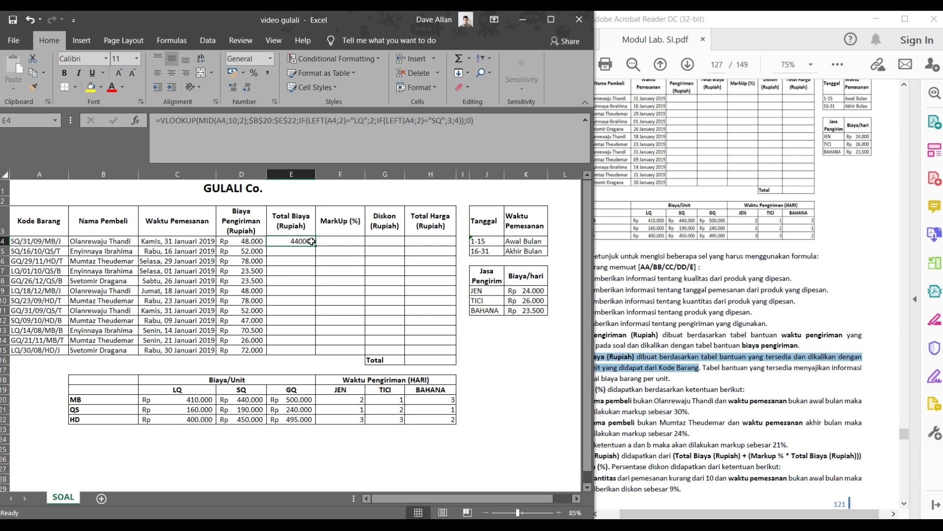
pyautogui.press('ctrl')
pyautogui.press('ctrl')
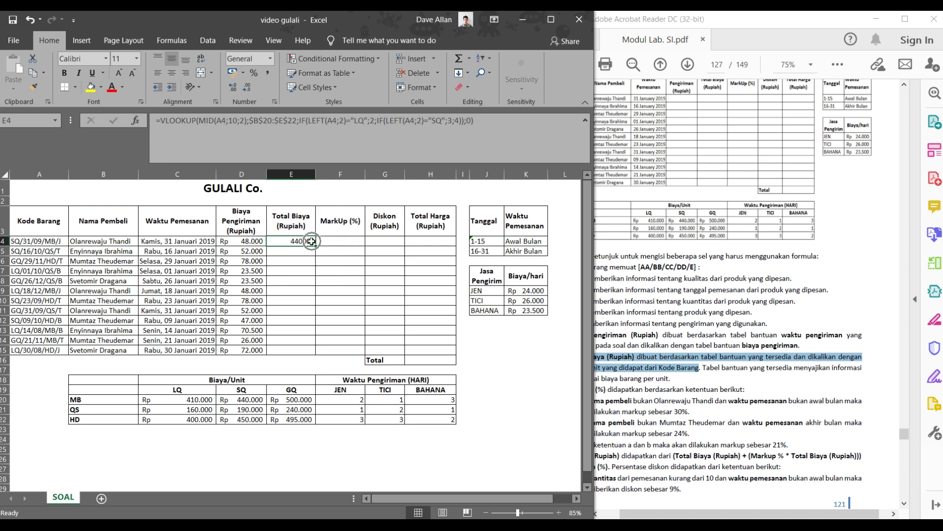
pyautogui.click(481, 120)
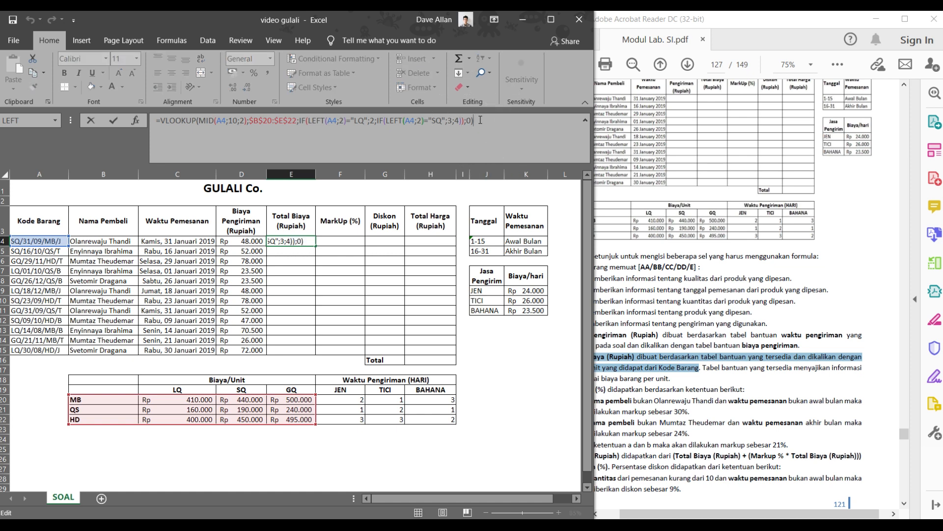
pyautogui.press('ctrl')
pyautogui.press('ctrl')
pyautogui.press('ctrl')
pyautogui.write('*')
# - Check the PDF for the quantity part of Kode Barang, and add a MID function after E4's multiplication sign with Text set to A4
pyautogui.click(614, 294)
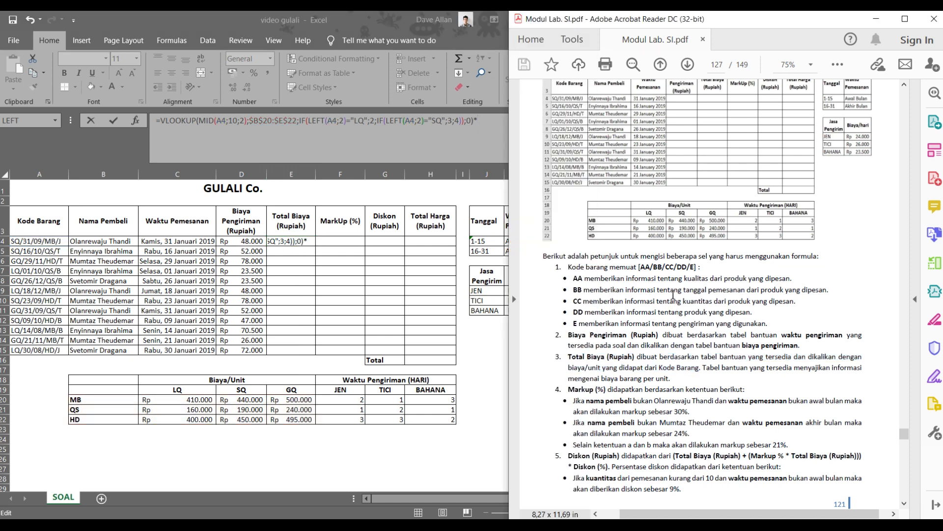
pyautogui.moveTo(568, 301); pyautogui.dragTo(797, 301)
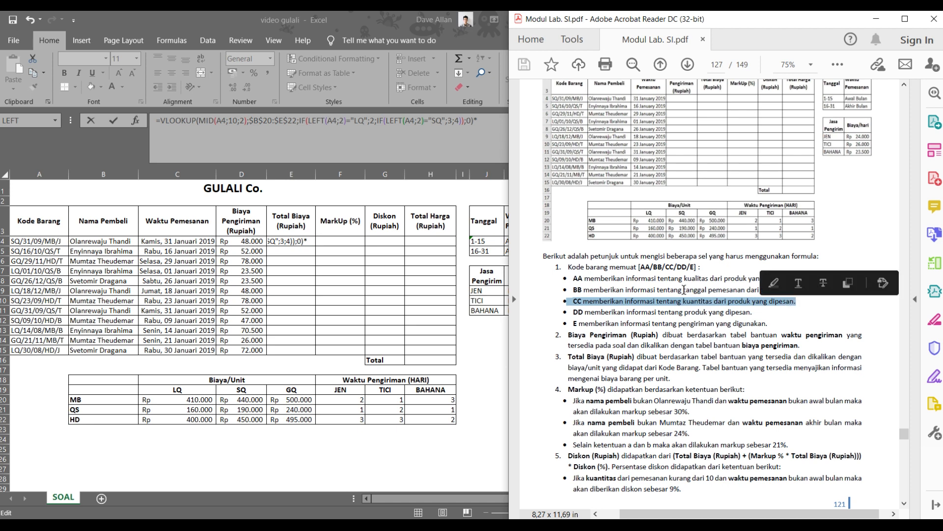
pyautogui.moveTo(573, 301); pyautogui.dragTo(796, 300)
pyautogui.moveTo(665, 266); pyautogui.dragTo(678, 266)
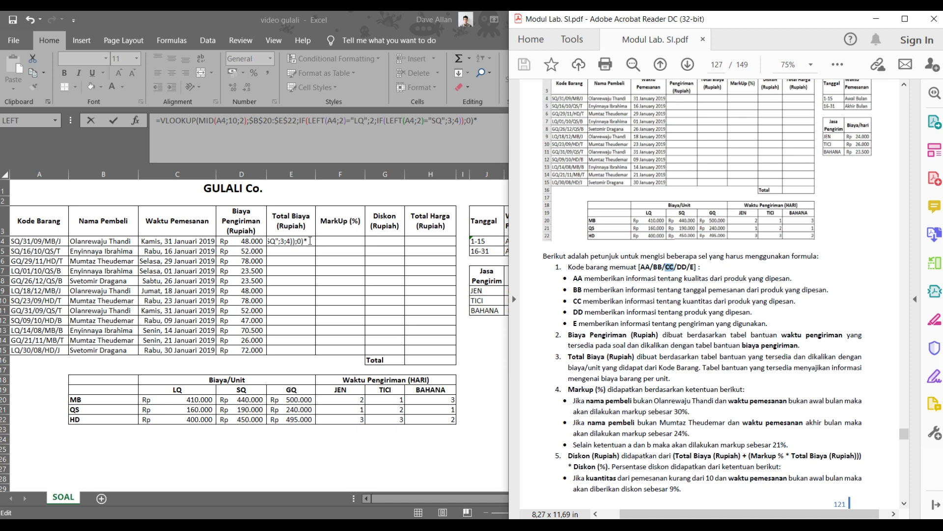
pyautogui.click(310, 240)
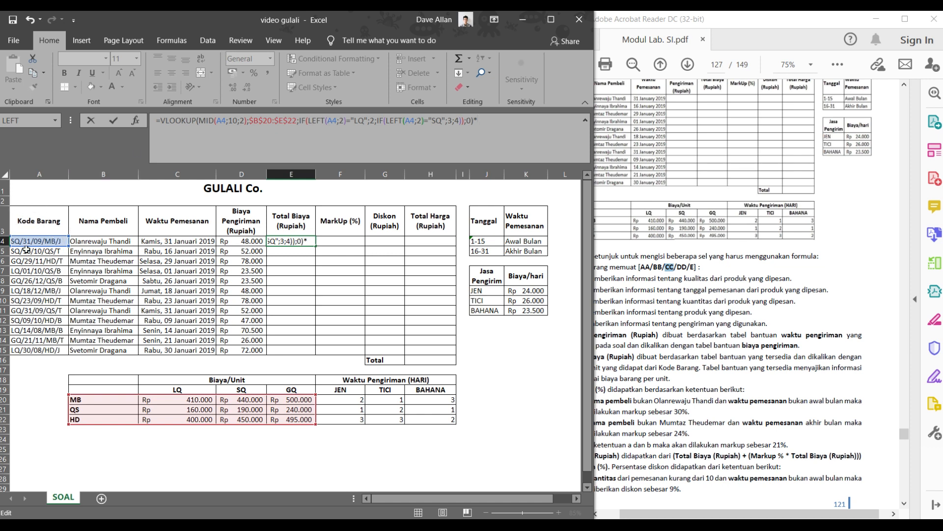
pyautogui.click(55, 120)
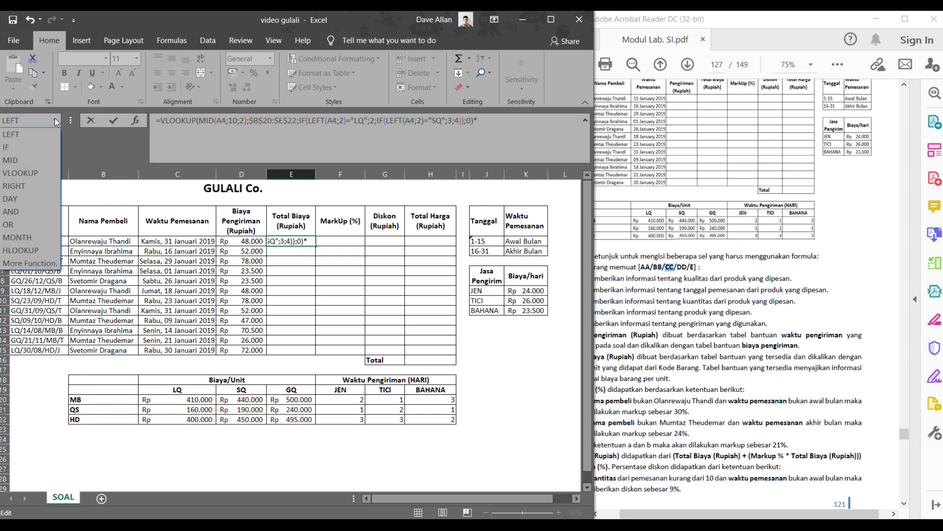
pyautogui.click(43, 158)
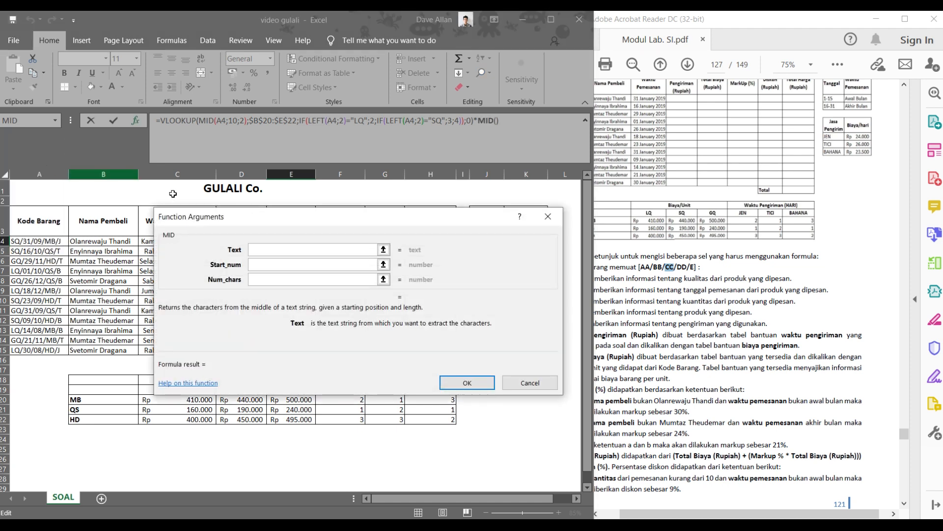
pyautogui.moveTo(216, 219); pyautogui.dragTo(224, 214)
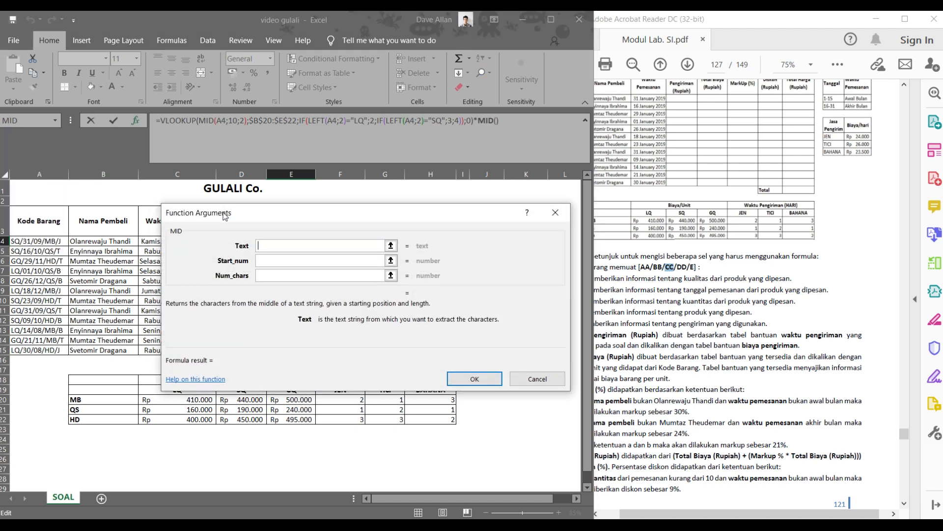
pyautogui.click(42, 241)
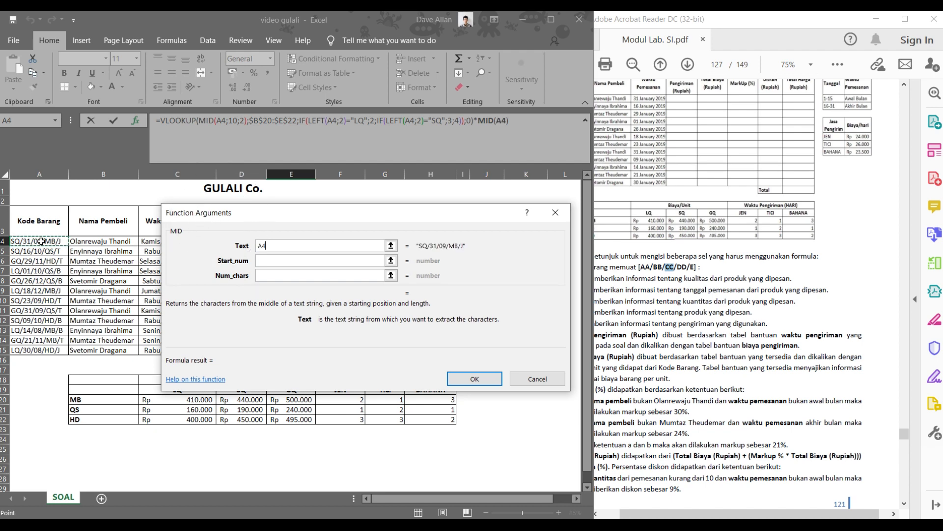
# - Set the MID function's Start_num to 7 and Num_chars to 2, and enter the formula in E4
pyautogui.click(266, 263)
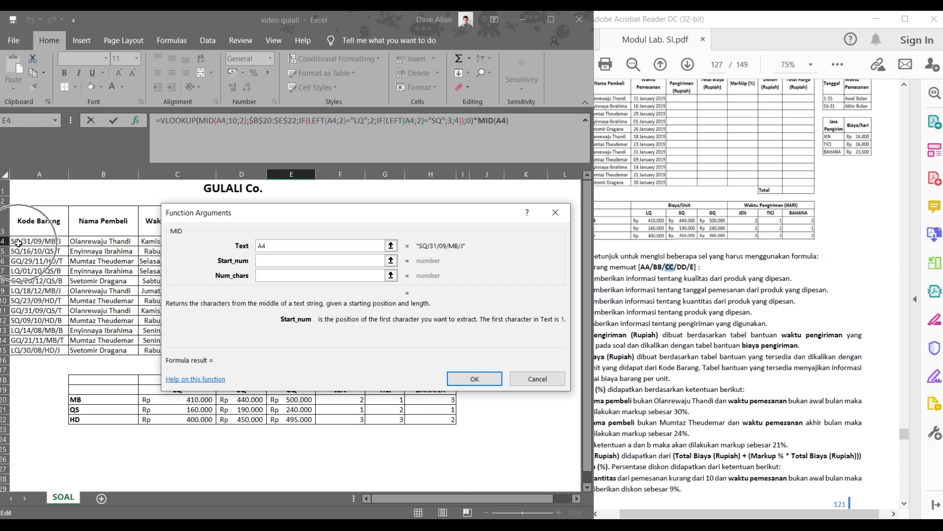
pyautogui.press('ctrl')
pyautogui.press('ctrl')
pyautogui.press('ctrl')
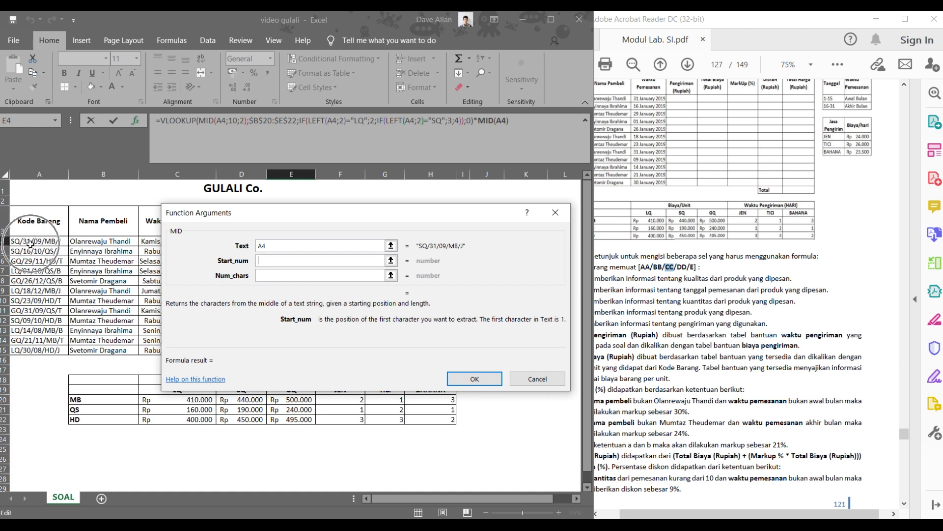
pyautogui.press('ctrl')
pyautogui.press('ctrl')
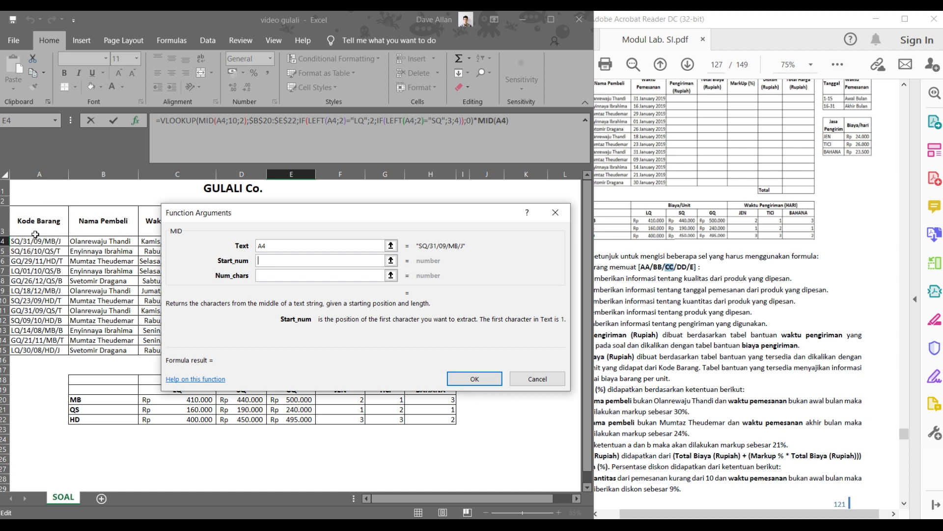
pyautogui.press('ctrl')
pyautogui.press('ctrl')
pyautogui.write('7')
pyautogui.click(293, 276)
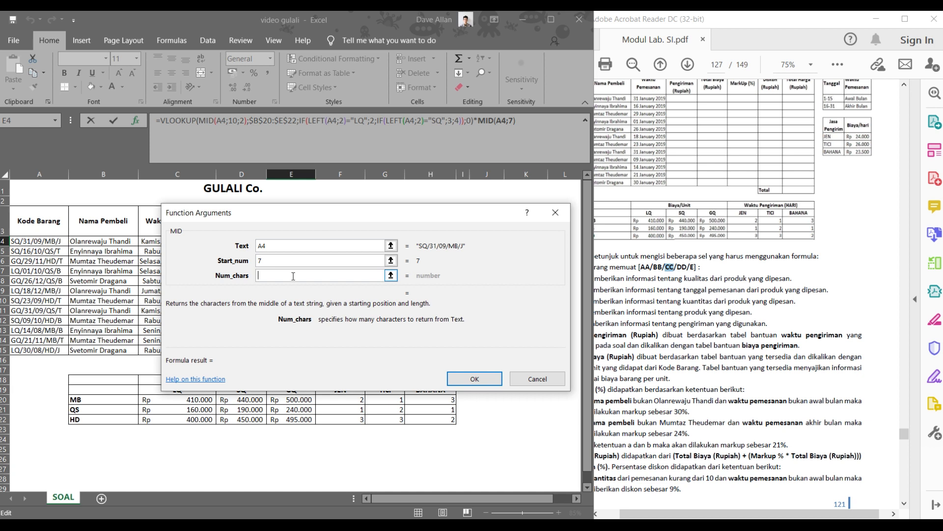
pyautogui.write('2')
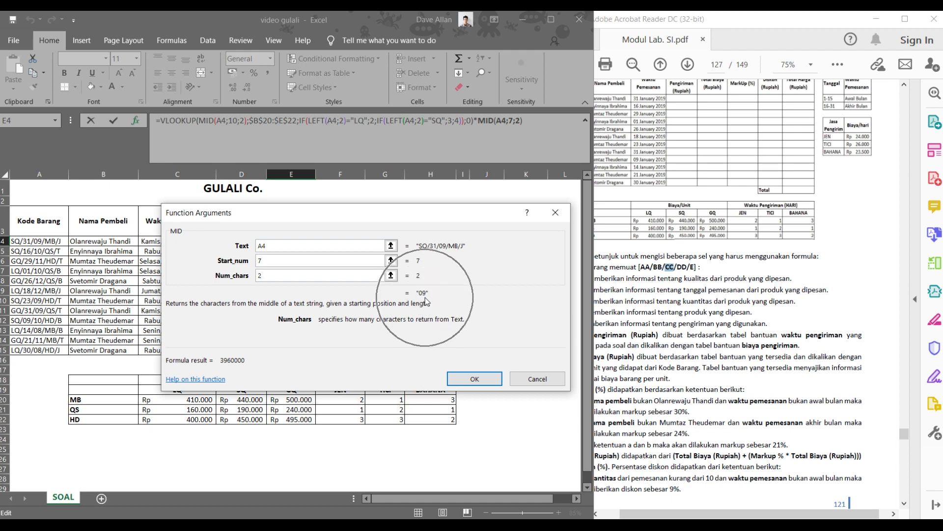
pyautogui.click(472, 379)
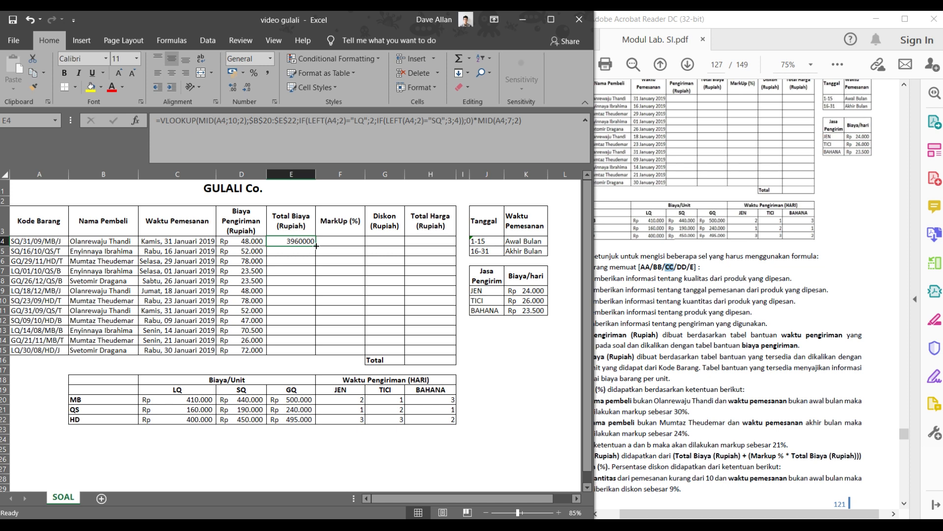
# - Fill the Total Biaya formula from E4 down to E15 and format the range as Rp Indonesian accounting with no decimals
pyautogui.moveTo(316, 245); pyautogui.dragTo(309, 353)
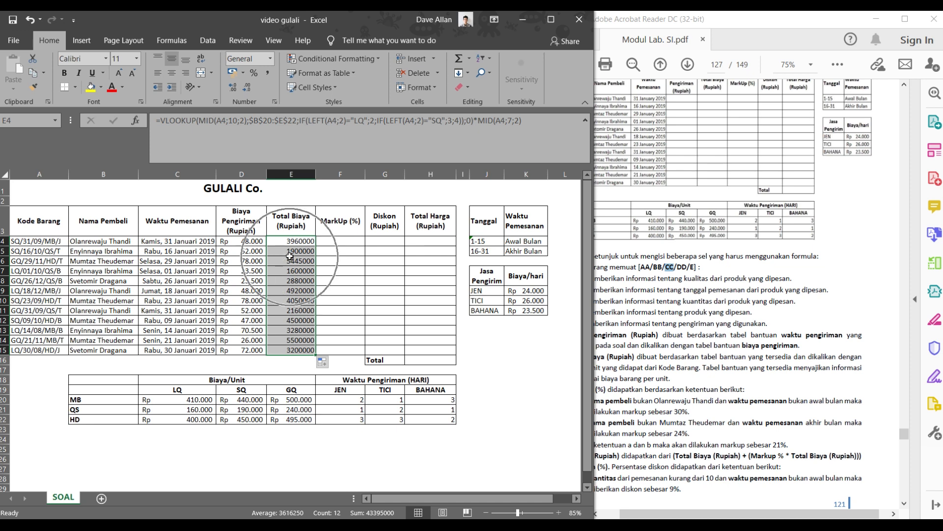
pyautogui.click(242, 73)
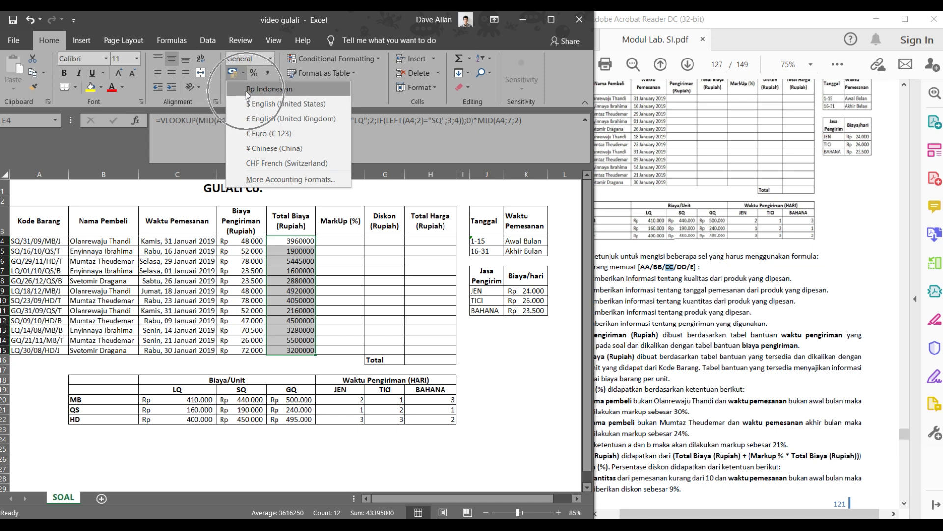
pyautogui.click(246, 91)
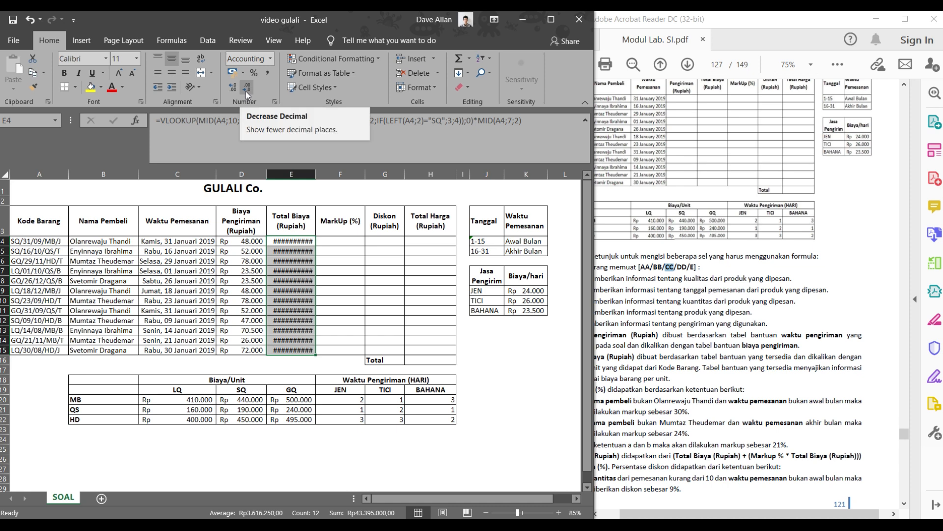
pyautogui.click(253, 92)
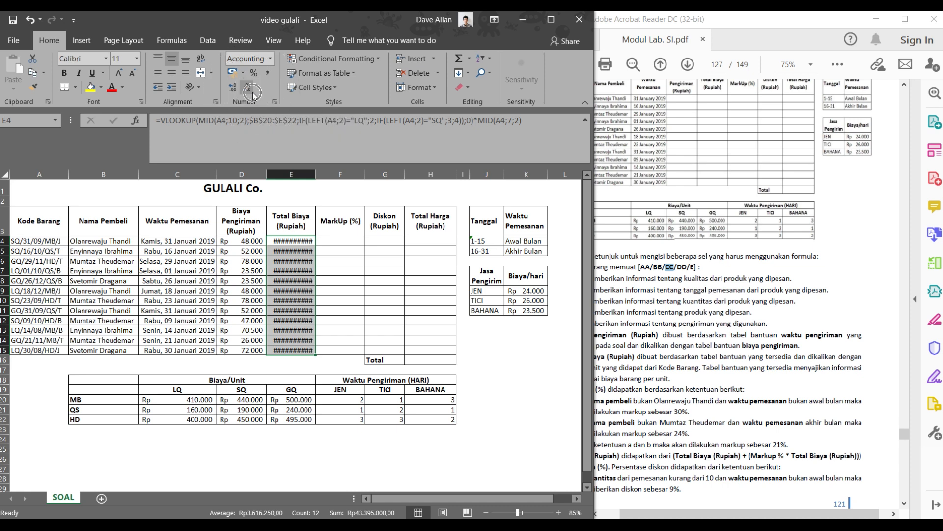
pyautogui.click(253, 92)
# - Switch to the PDF and highlight the words "dan" and "Jika" in the first Markup (%) condition
pyautogui.click(344, 270)
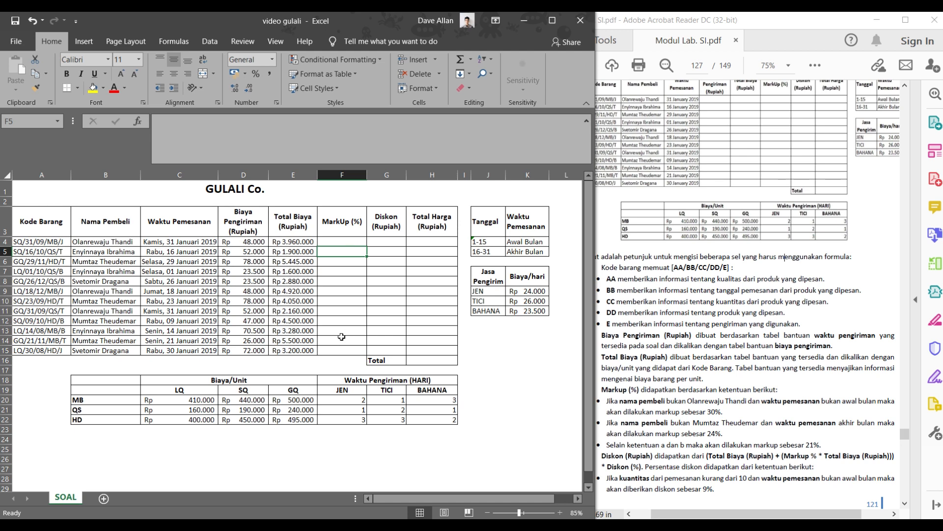
pyautogui.click(663, 382)
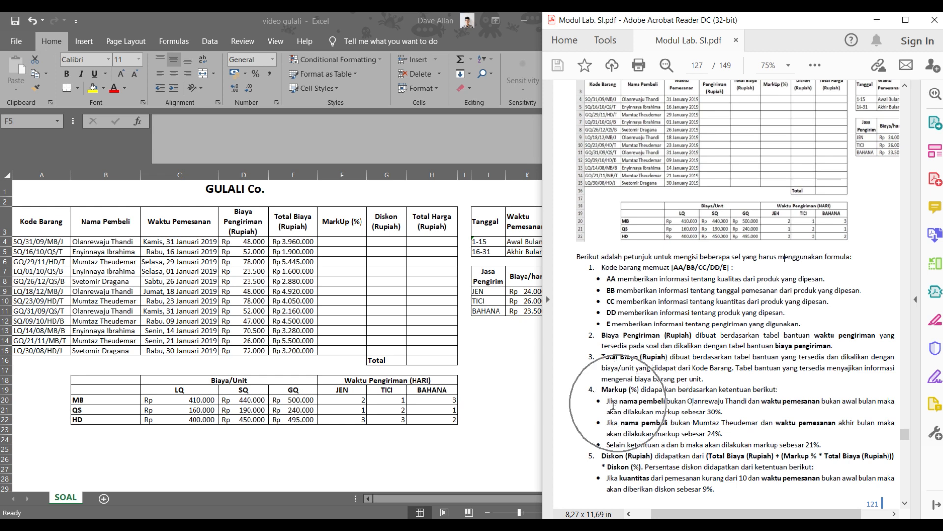
pyautogui.moveTo(607, 412); pyautogui.dragTo(703, 413)
pyautogui.click(750, 408)
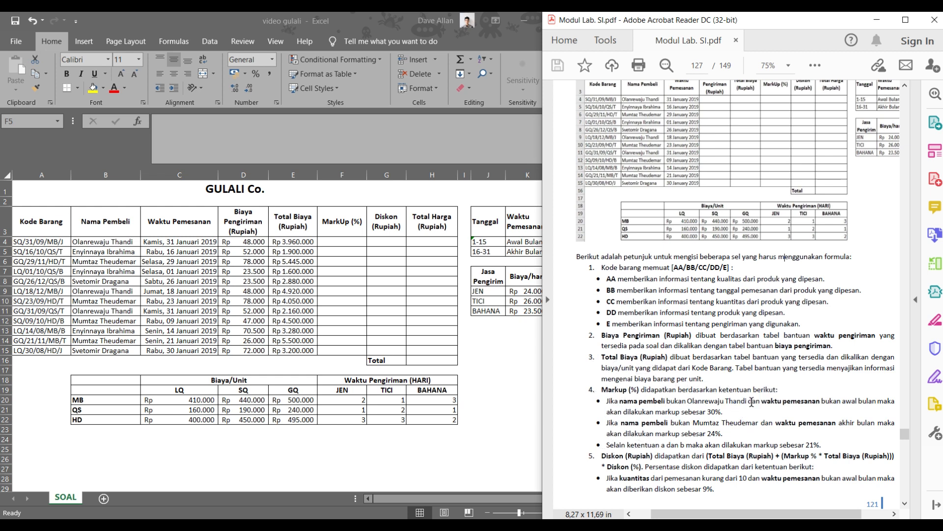
pyautogui.doubleClick(753, 402)
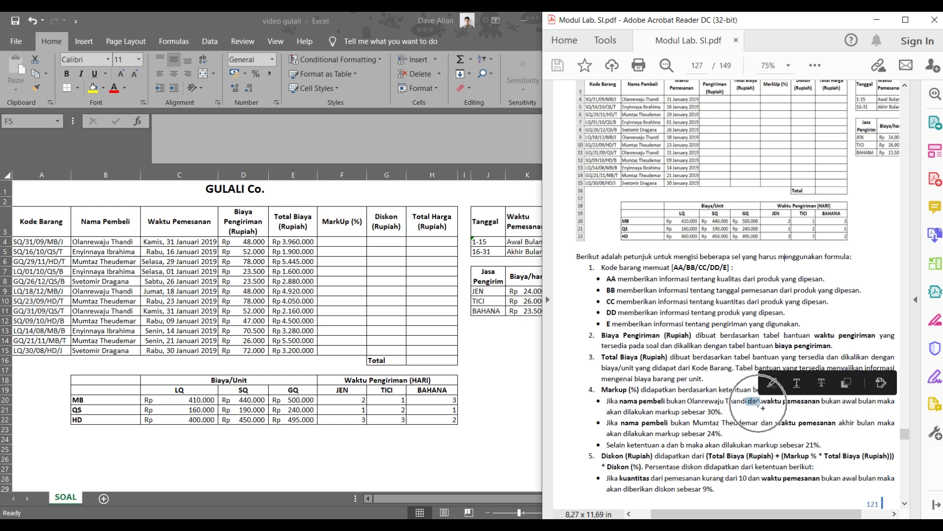
pyautogui.click(767, 383)
pyautogui.click(349, 251)
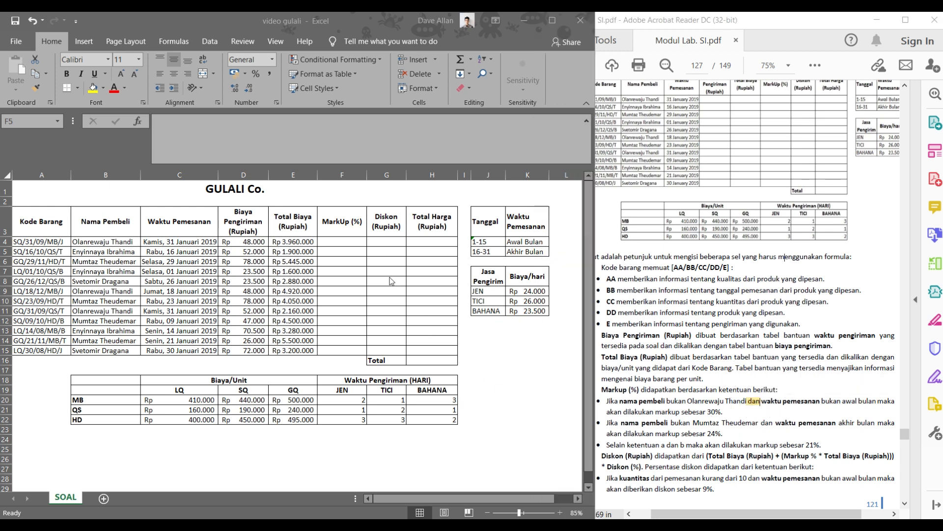
pyautogui.moveTo(607, 401); pyautogui.dragTo(616, 403)
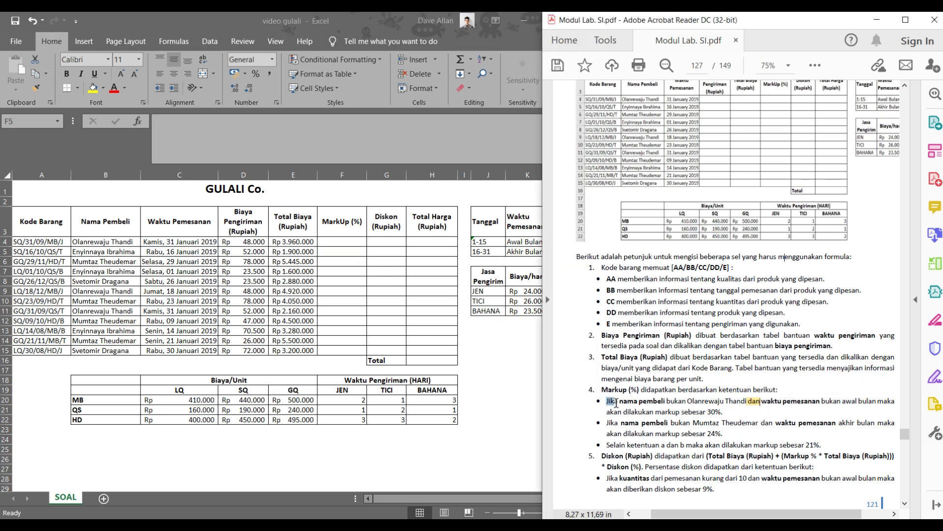
pyautogui.click(633, 384)
pyautogui.press('ctrl')
pyautogui.press('ctrl')
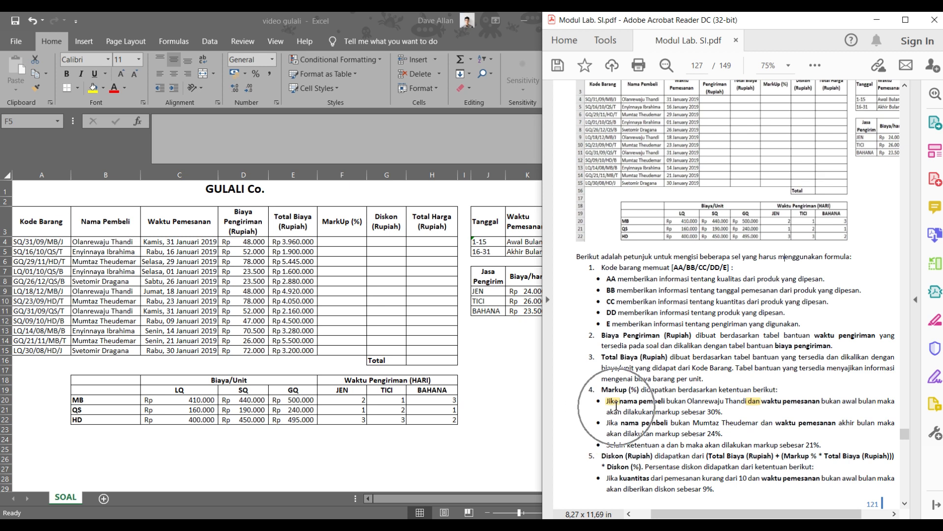
# - Start the MarkUp (%) formula in F4 with an IF function and nest an AND function in its Logical_test
pyautogui.click(345, 240)
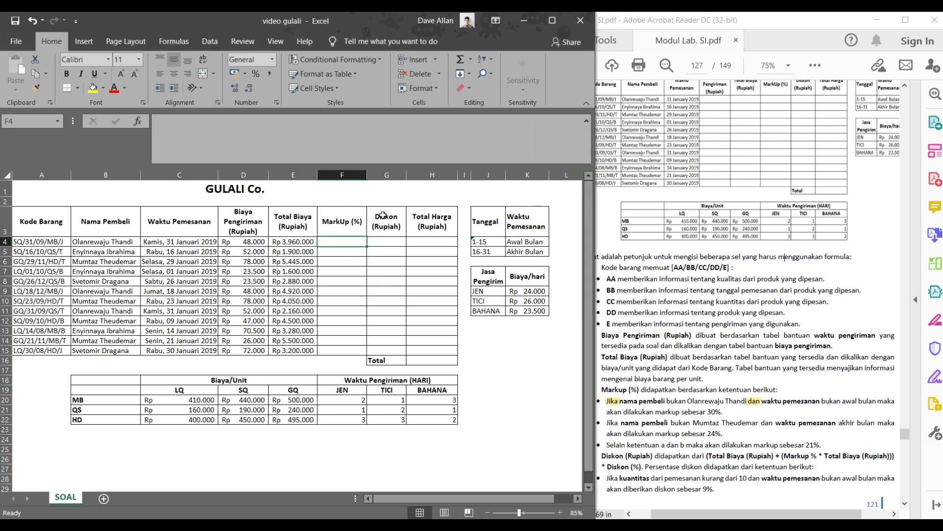
pyautogui.write('=')
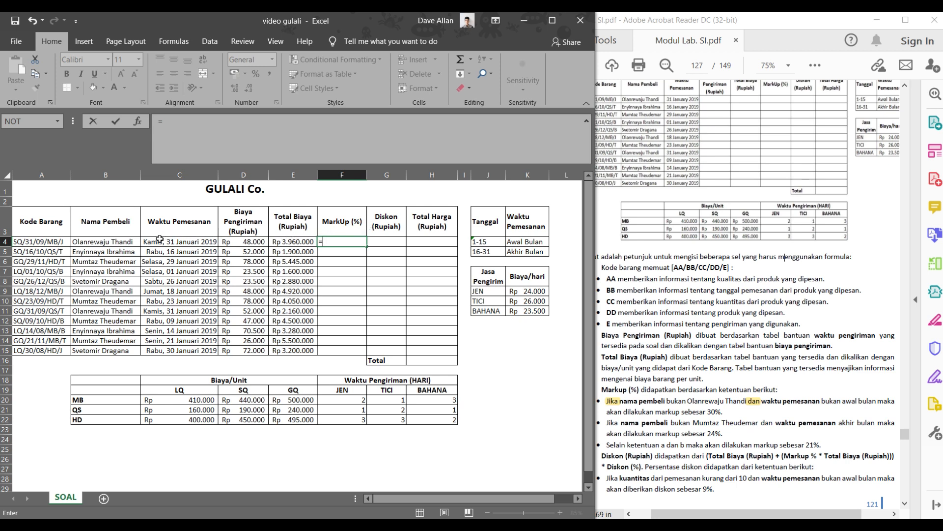
pyautogui.click(59, 122)
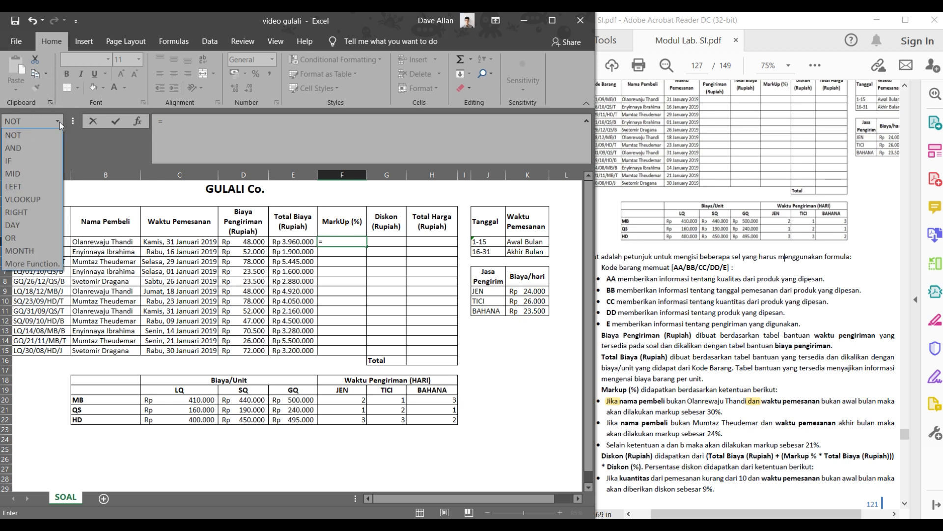
pyautogui.click(39, 166)
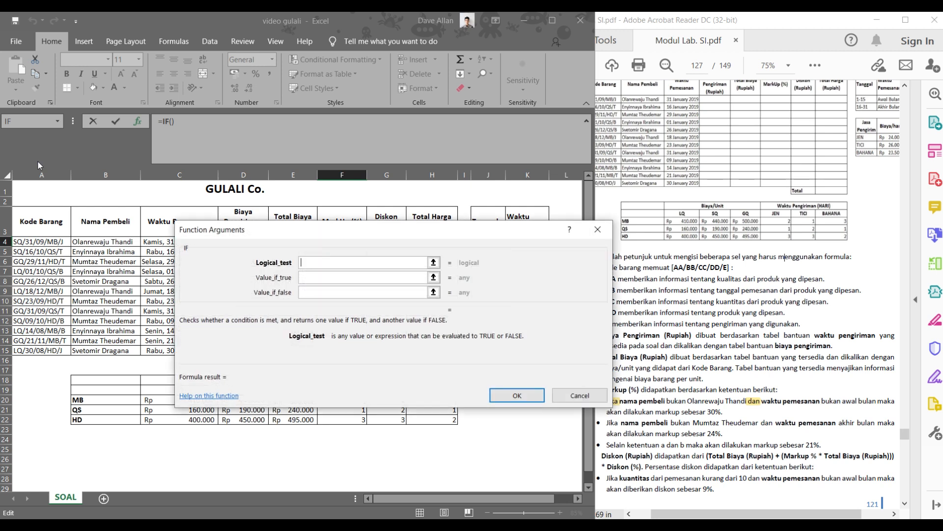
pyautogui.moveTo(275, 231); pyautogui.dragTo(246, 300)
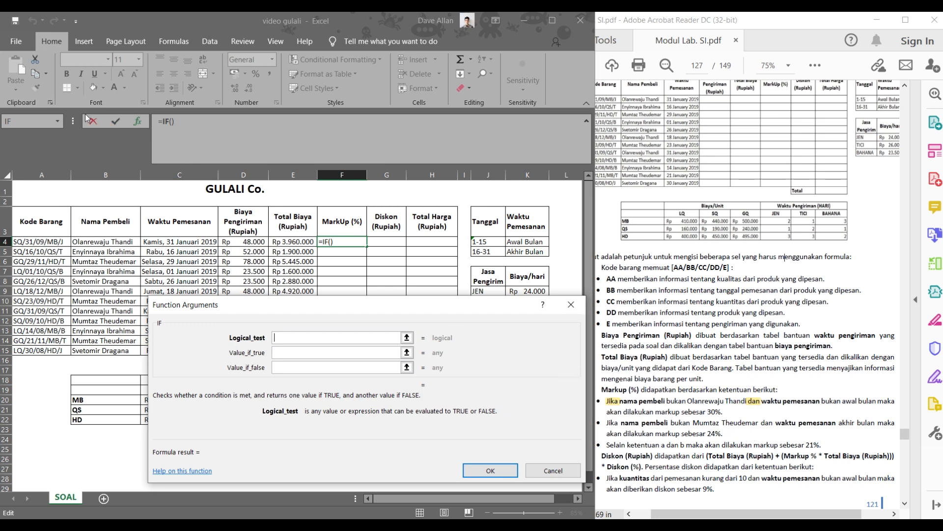
pyautogui.click(58, 121)
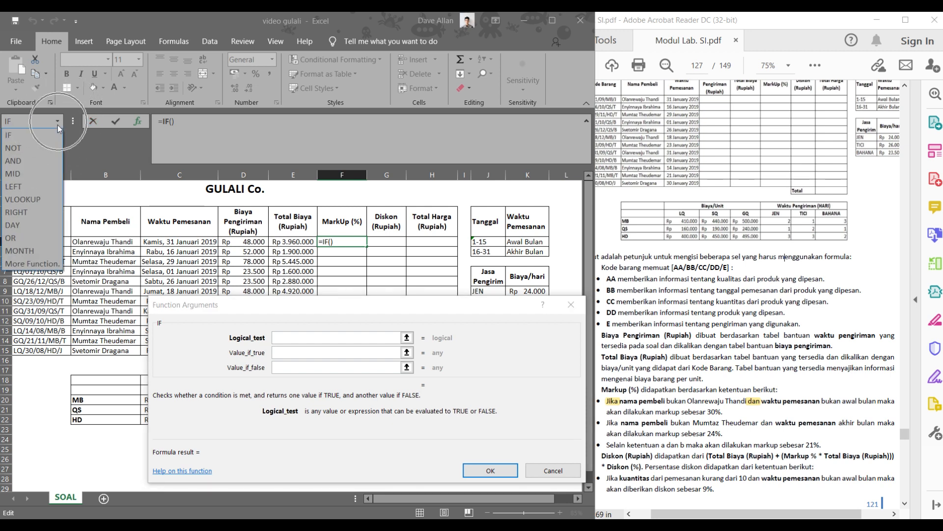
pyautogui.click(43, 160)
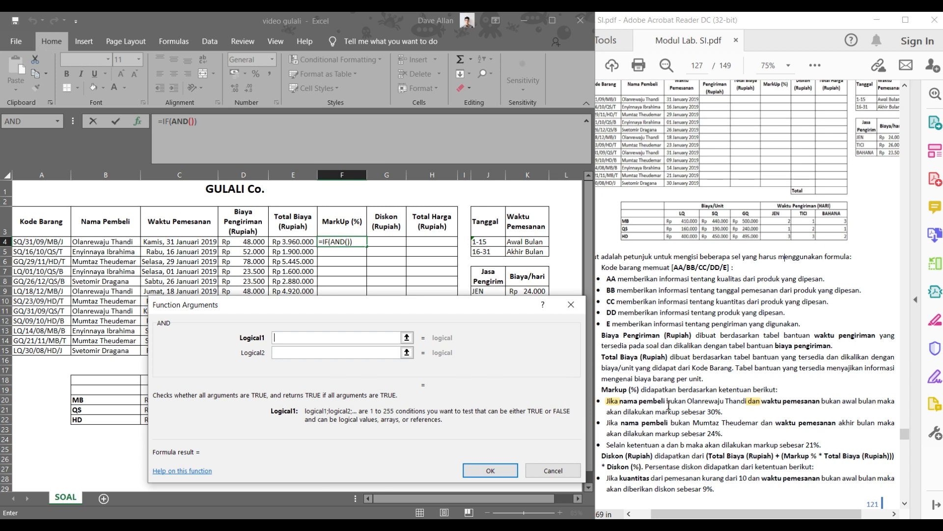
pyautogui.press('ctrl')
pyautogui.press('ctrl')
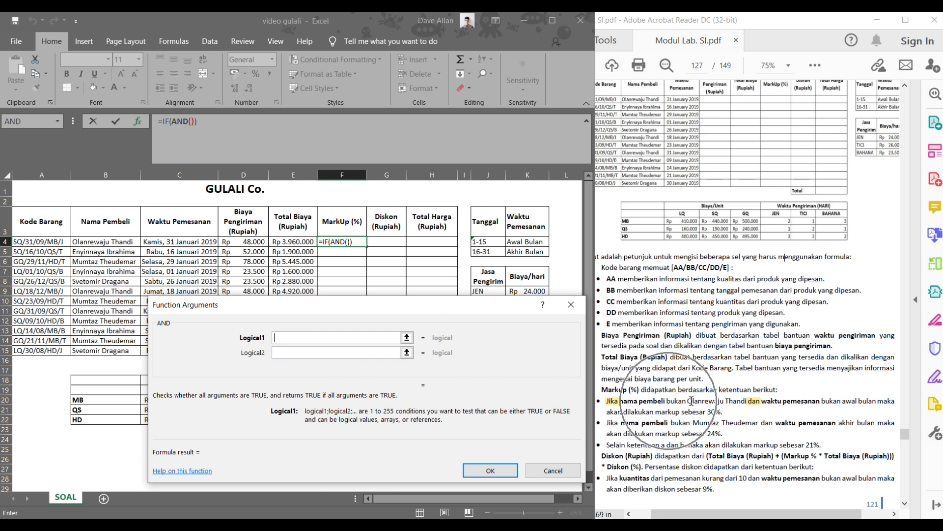
pyautogui.press('ctrl')
pyautogui.press('ctrl')
pyautogui.press('ctrl')
pyautogui.press('ctrl')
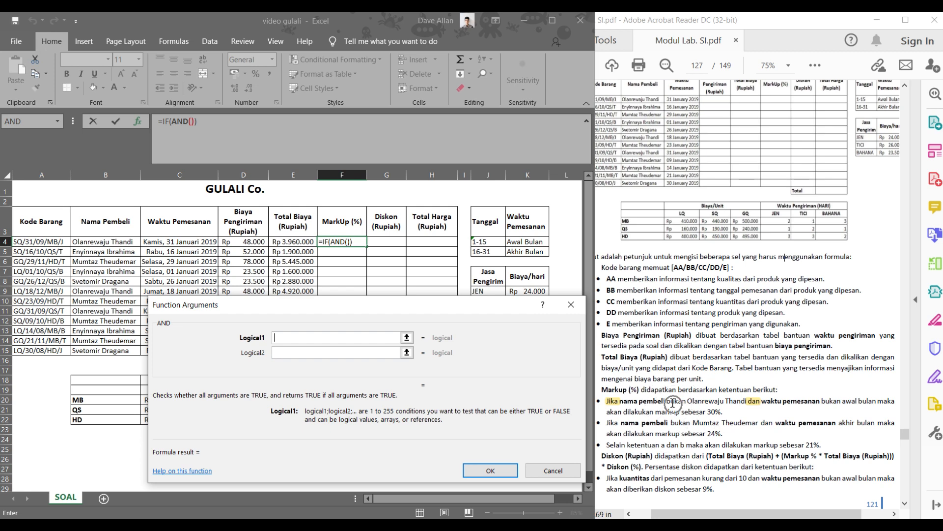
pyautogui.press('ctrl')
# - Find the NOT function and nest it in the Logical1 argument of the AND function in F4
pyautogui.click(57, 119)
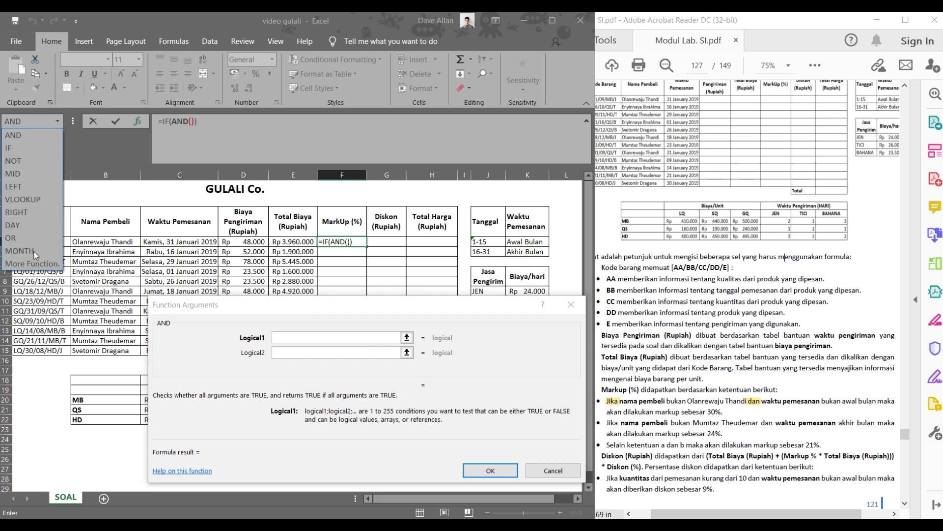
pyautogui.click(32, 264)
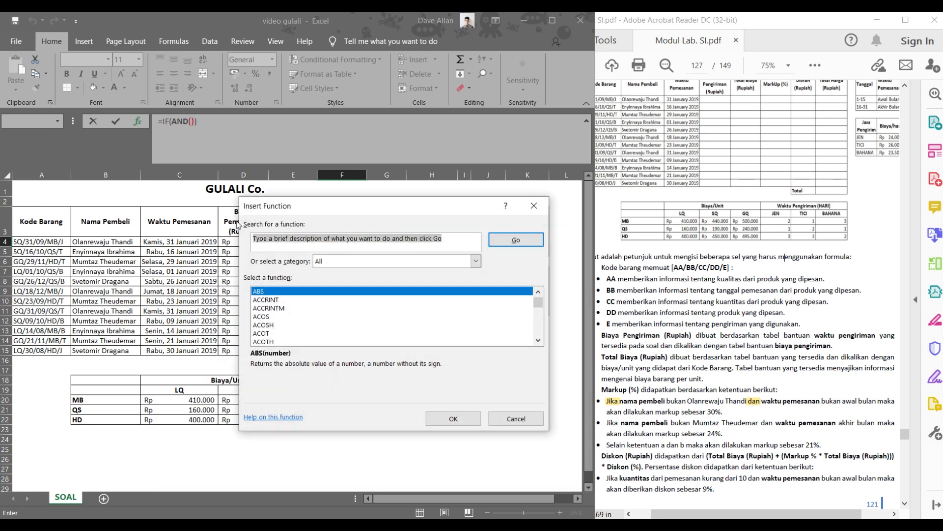
pyautogui.write('NOT')
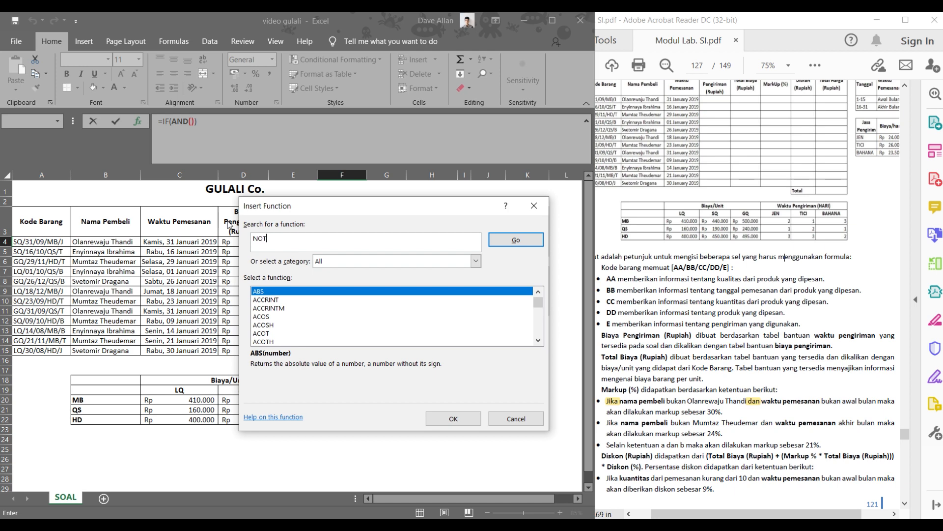
pyautogui.press('Return')
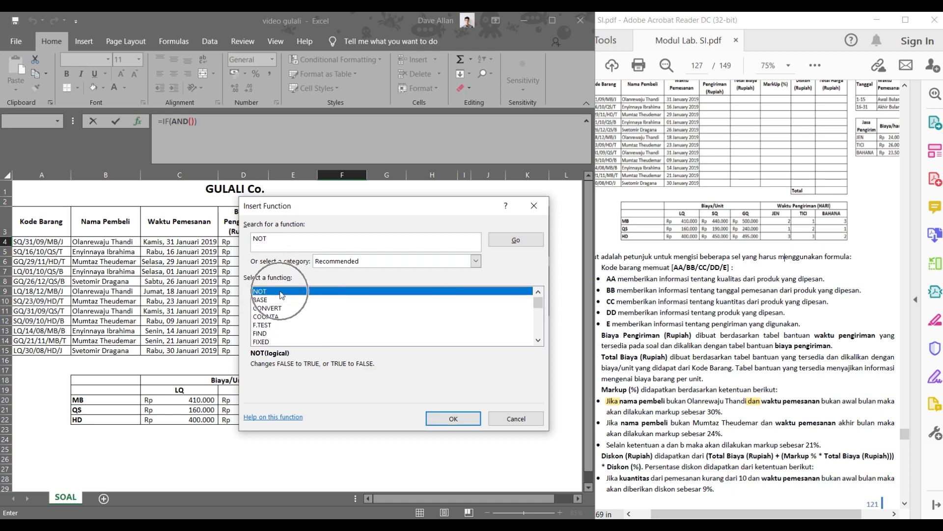
pyautogui.click(453, 419)
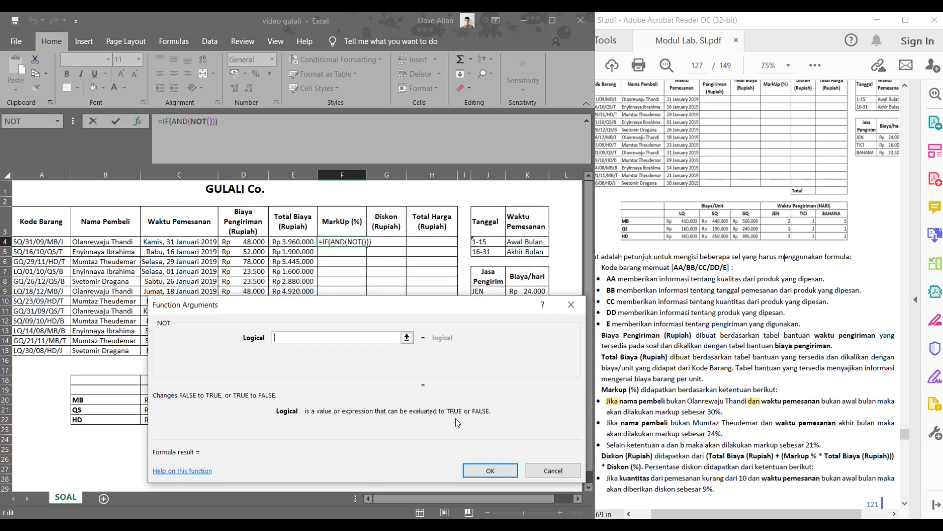
# - Start the NOT function's Logical condition with a reference to the buyer name in B4
pyautogui.click(295, 341)
pyautogui.click(120, 241)
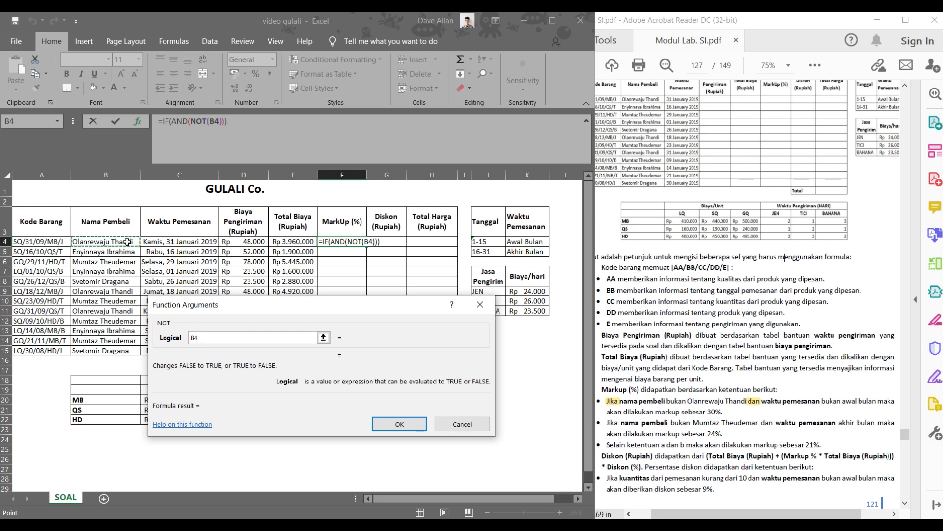
# - Complete the NOT condition in F4 by comparing B4 with the excluded buyer's full name from the 30% markup rule
pyautogui.click(214, 338)
pyautogui.press('ctrl')
pyautogui.press('ctrl')
pyautogui.write('=')
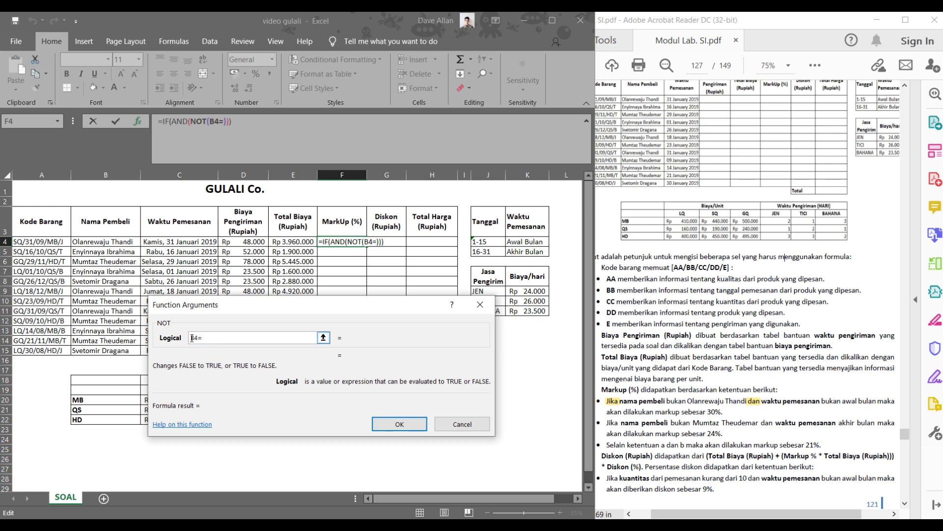
pyautogui.write('"Olanrewa')
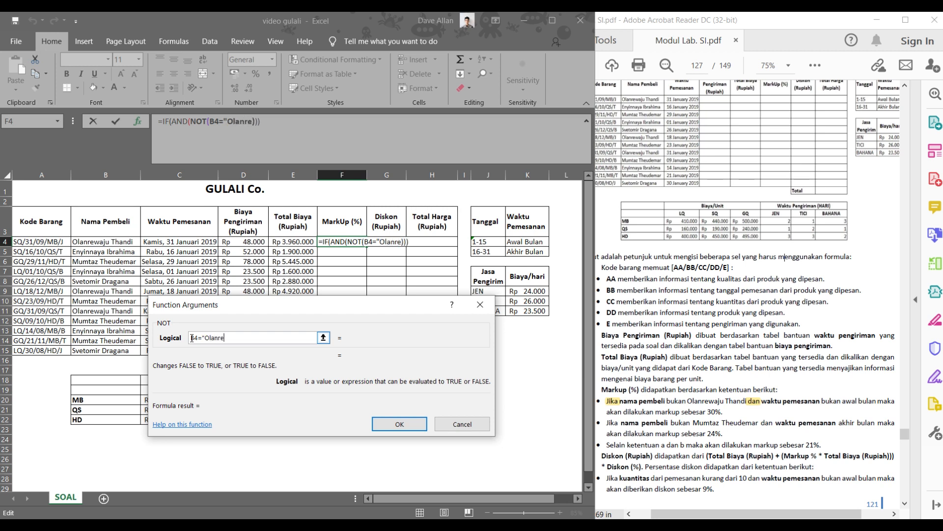
pyautogui.write('ju T')
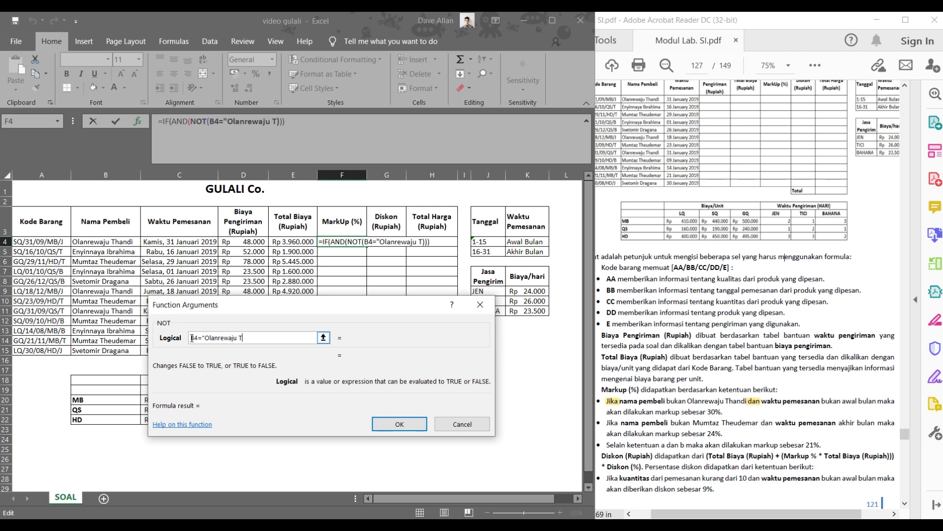
pyautogui.write('handi"')
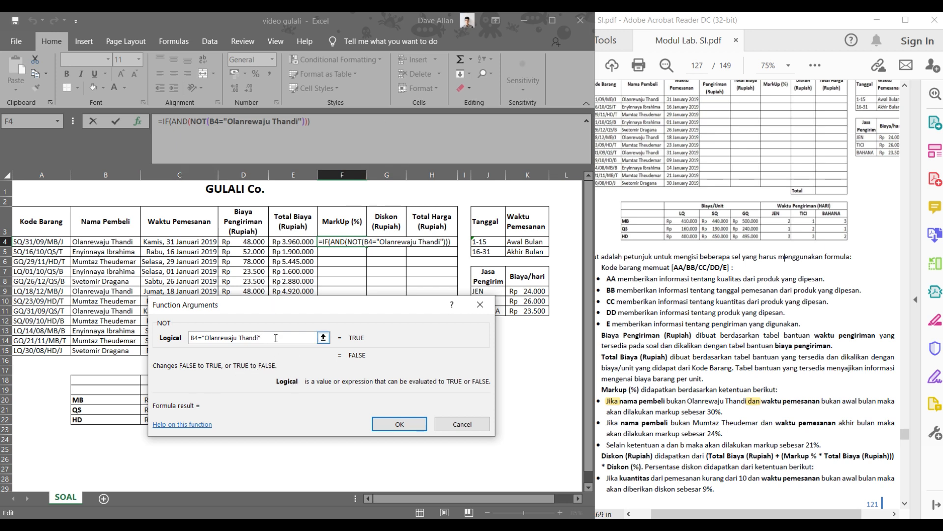
pyautogui.press('ctrl')
pyautogui.press('ctrl')
# - Nest a DAY function as the second condition of the AND function in the F4 formula
pyautogui.click(186, 122)
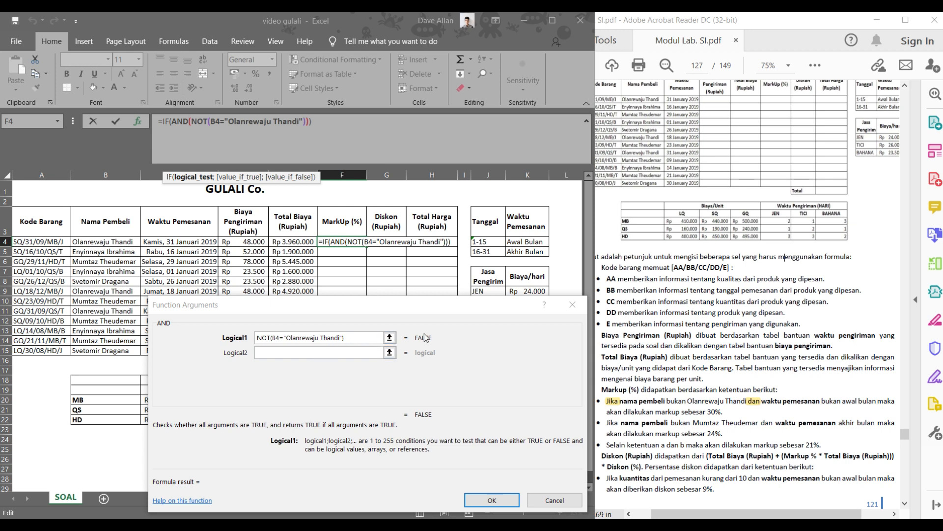
pyautogui.press('ctrl')
pyautogui.press('ctrl')
pyautogui.press('ctrl')
pyautogui.click(277, 352)
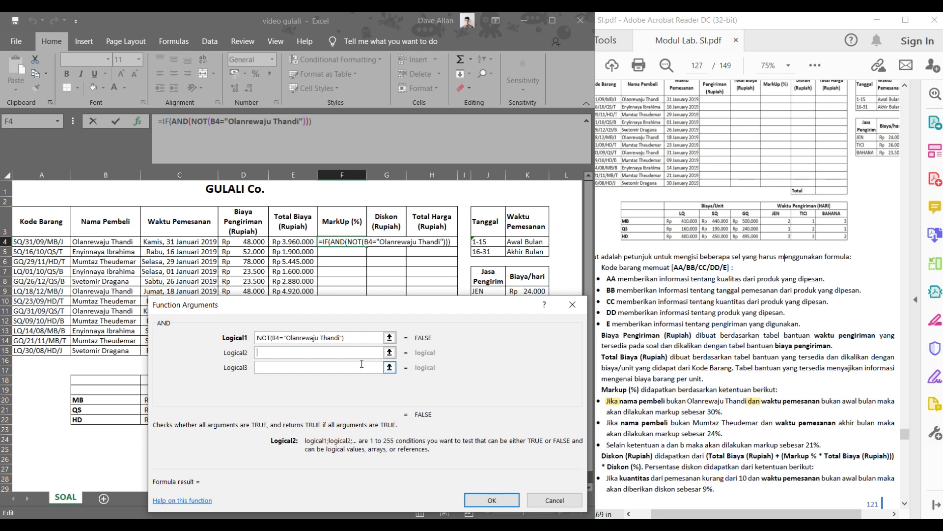
pyautogui.moveTo(443, 309); pyautogui.dragTo(422, 315)
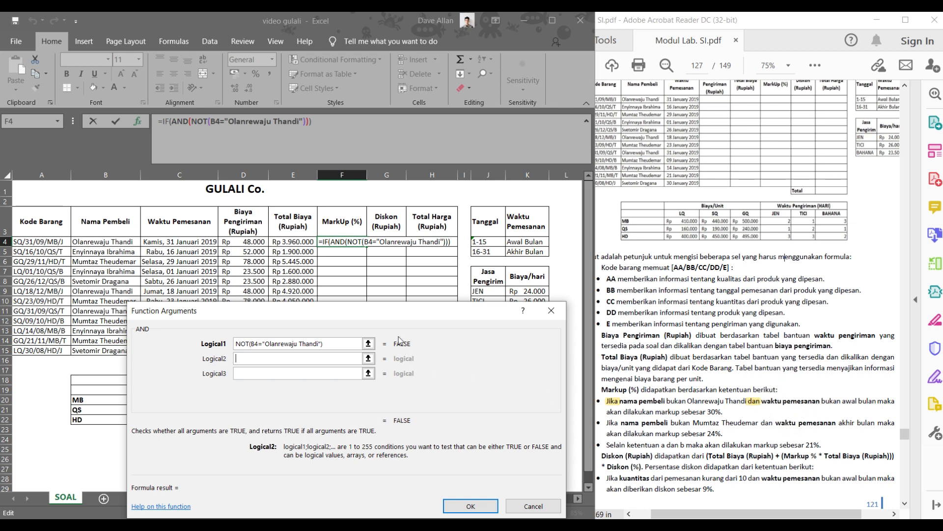
pyautogui.moveTo(321, 308); pyautogui.dragTo(338, 309)
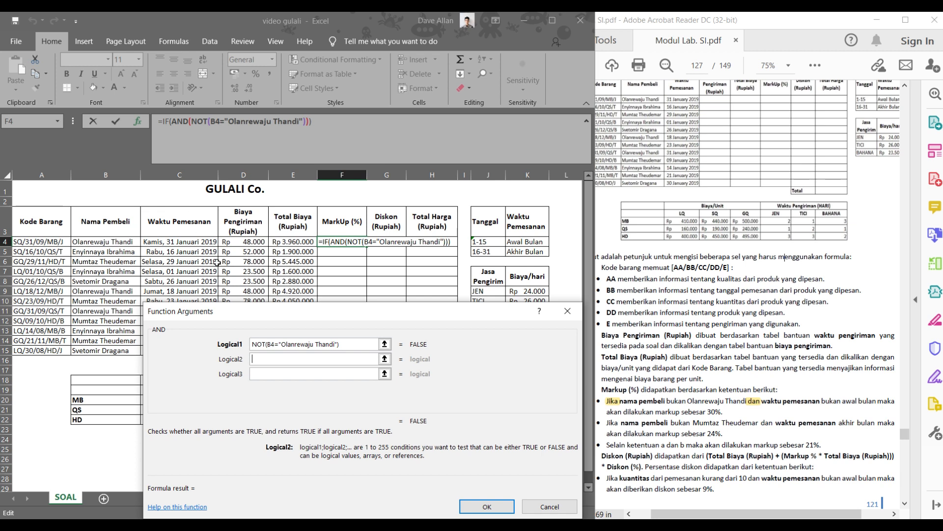
pyautogui.click(58, 121)
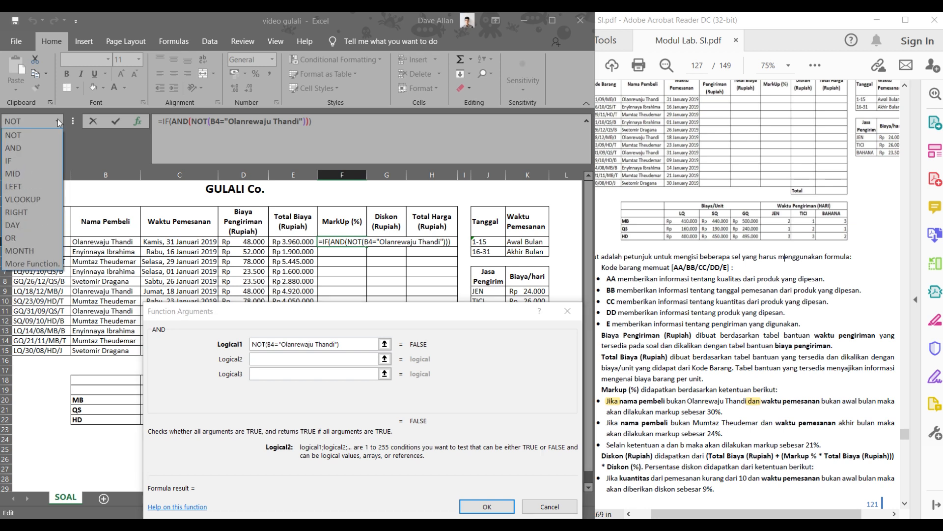
pyautogui.click(49, 226)
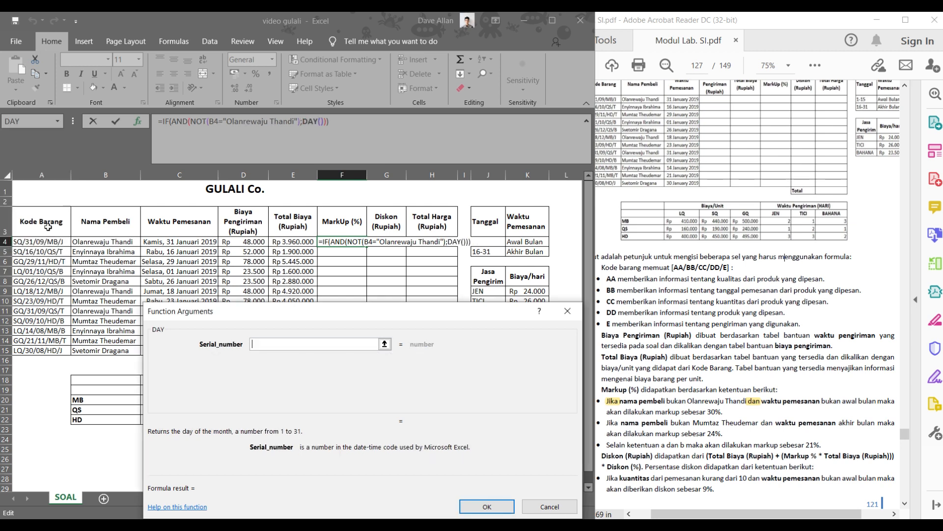
# - Set the DAY function's serial number to C4 and complete the second AND condition as DAY(C4)>15
pyautogui.moveTo(262, 312); pyautogui.dragTo(261, 284)
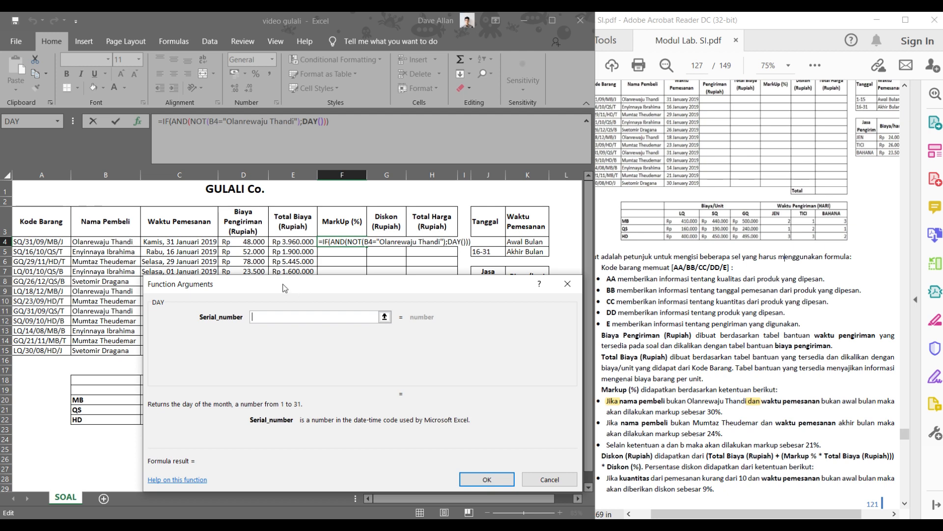
pyautogui.click(171, 237)
pyautogui.press('ctrl')
pyautogui.press('ctrl')
pyautogui.press('ctrl')
pyautogui.click(177, 242)
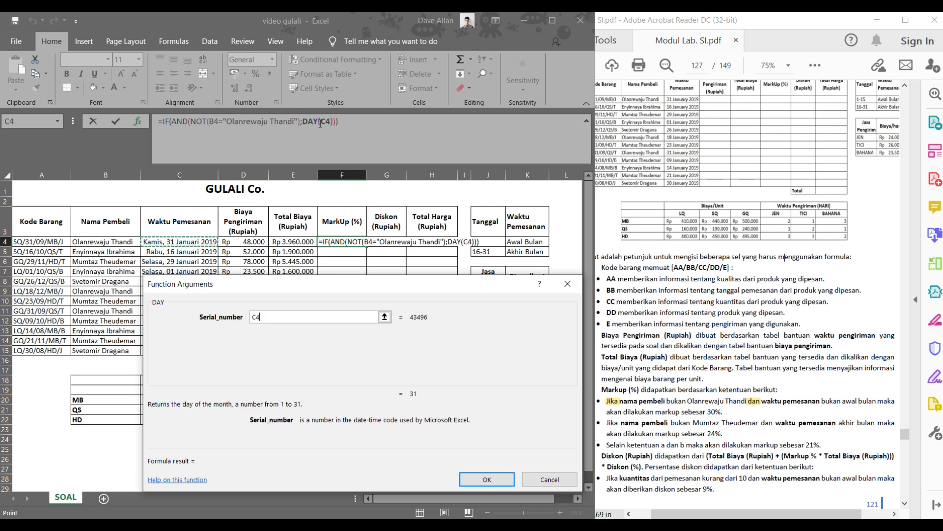
pyautogui.click(188, 121)
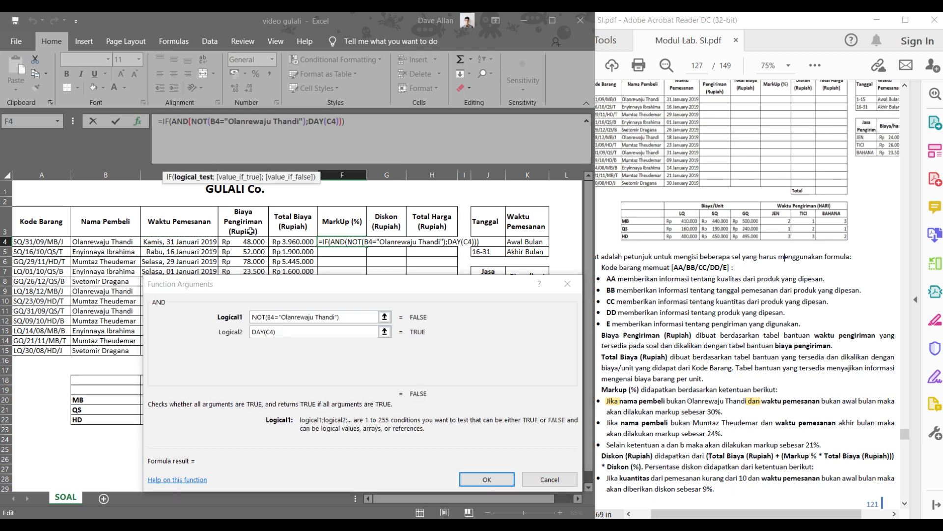
pyautogui.click(291, 330)
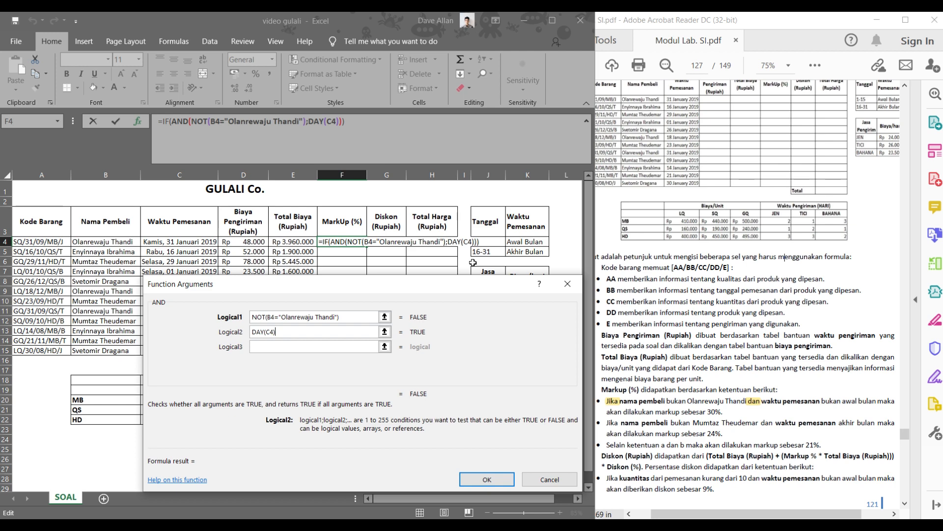
pyautogui.write('>15')
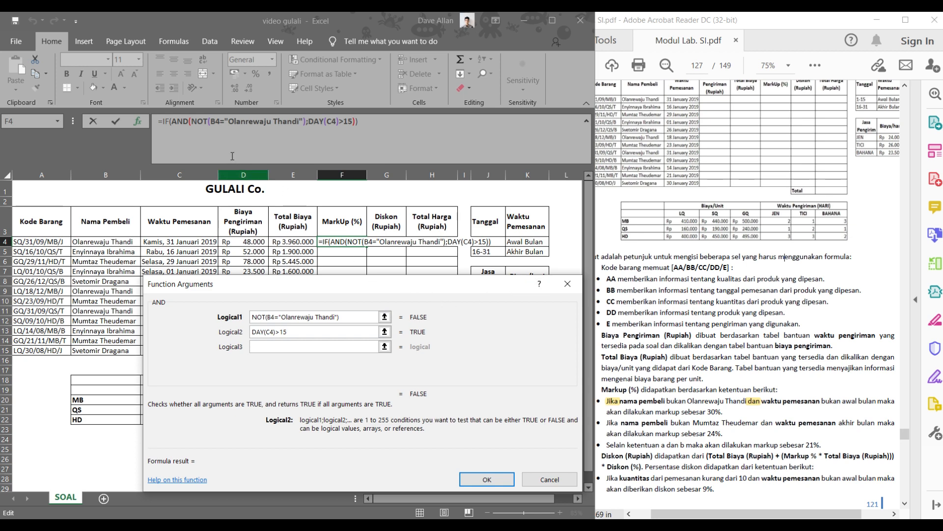
# - Set the outer IF function's value if true to 30%
pyautogui.click(168, 120)
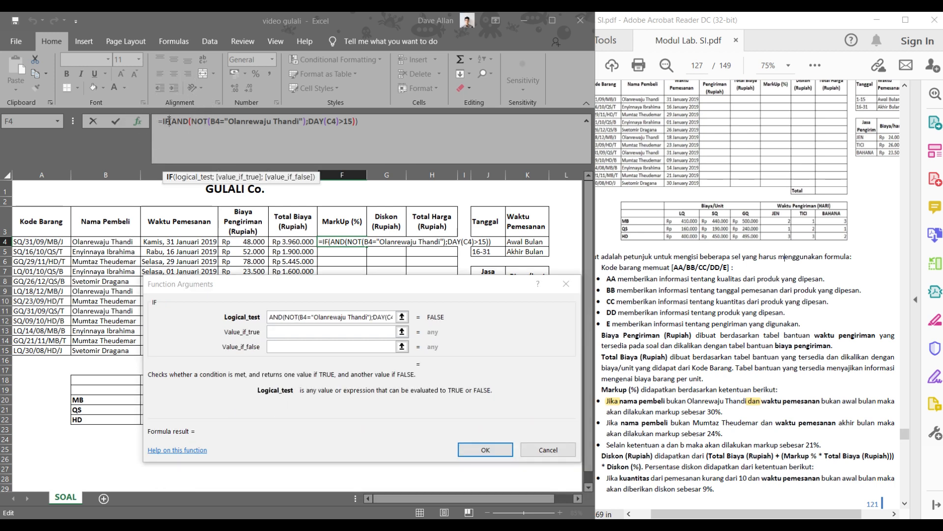
pyautogui.click(330, 331)
pyautogui.click(353, 327)
pyautogui.write('30%')
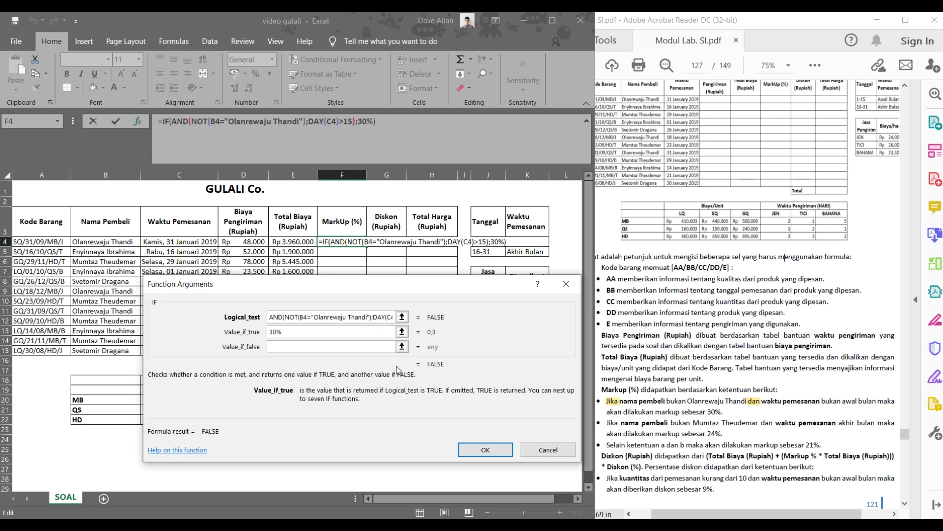
# - Nest a second IF function as the outer IF's value if false
pyautogui.press('Tab')
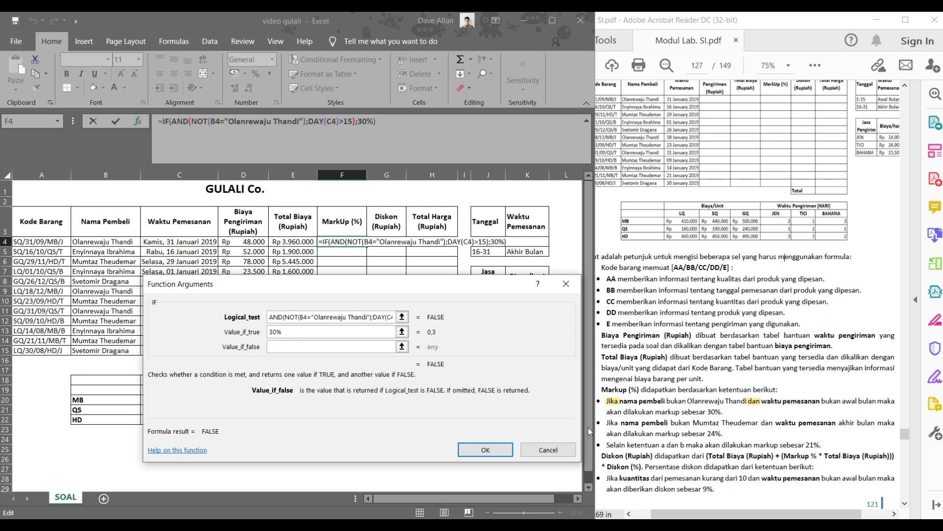
pyautogui.click(63, 124)
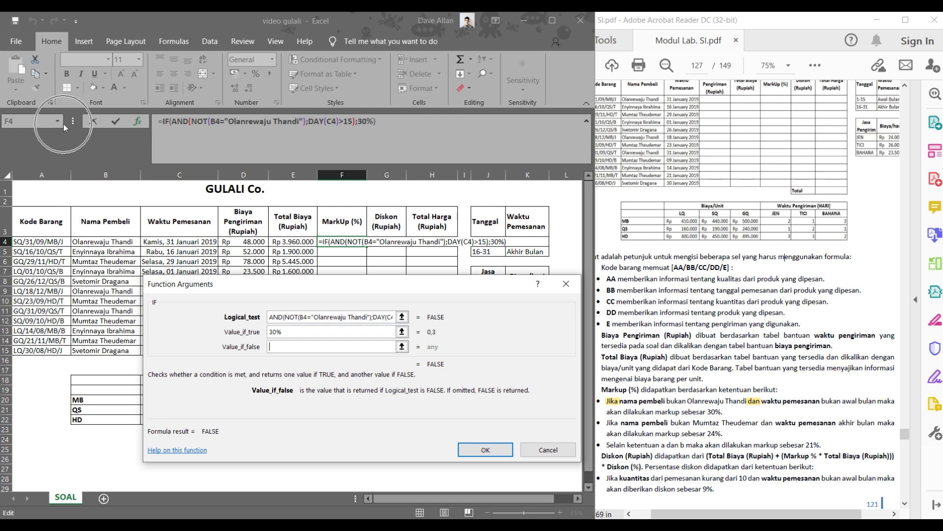
pyautogui.click(58, 123)
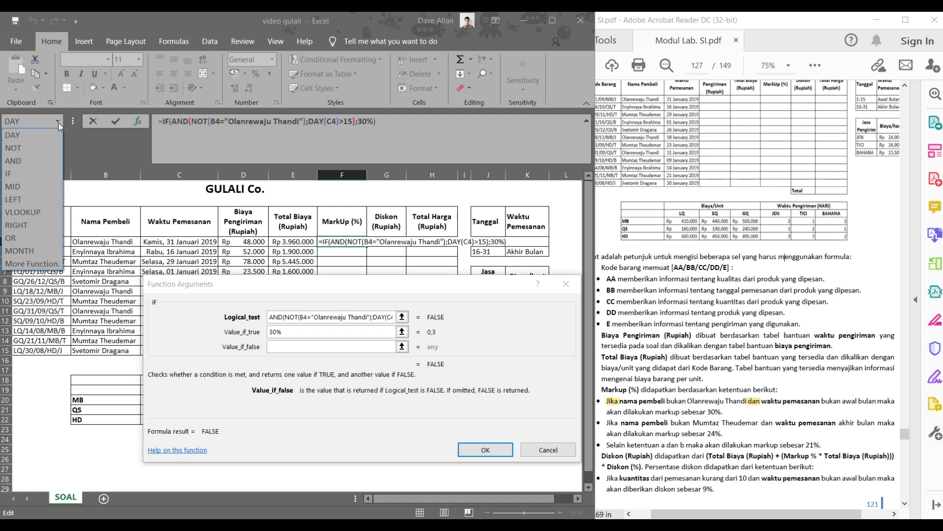
pyautogui.click(52, 172)
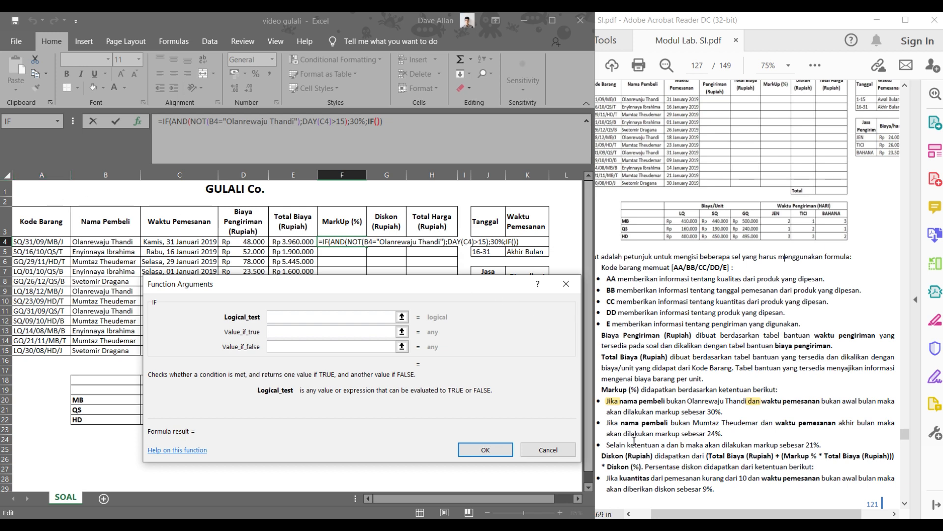
# - Nest an AND function as the logical test of the inner IF, following the 24% markup rule in the PDF
pyautogui.press('ctrl')
pyautogui.press('ctrl')
pyautogui.press('ctrl')
pyautogui.press('ctrl')
pyautogui.press('ctrl')
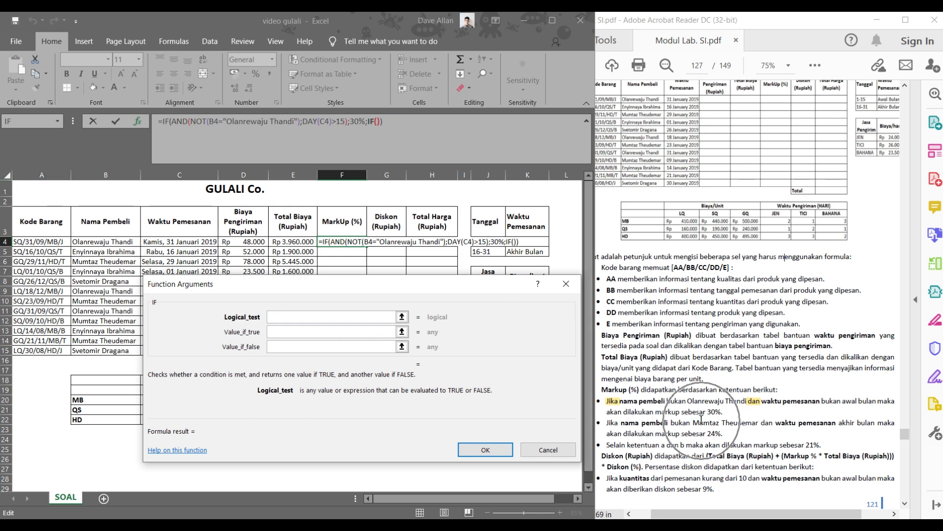
pyautogui.press('ctrl')
pyautogui.press('ctrl')
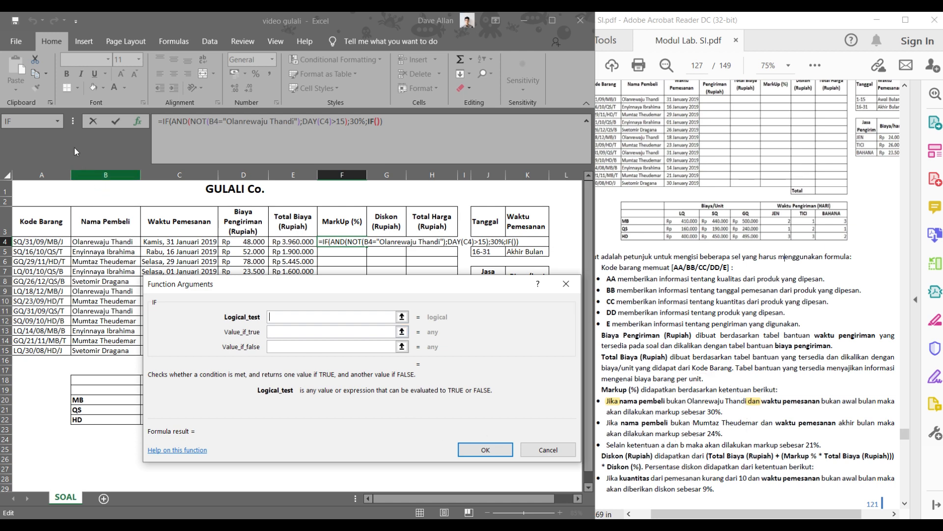
pyautogui.click(60, 123)
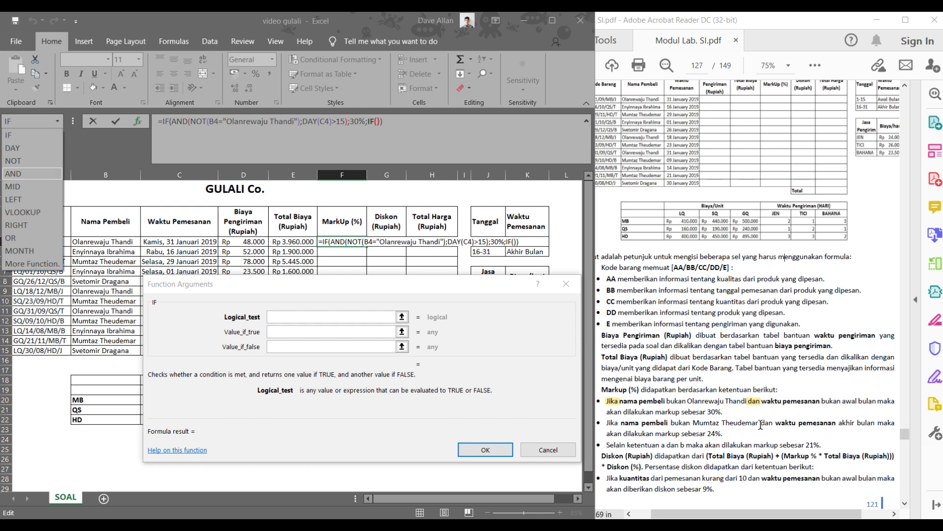
pyautogui.press('ctrl')
pyautogui.press('ctrl')
pyautogui.press('ctrl')
pyautogui.press('ctrl')
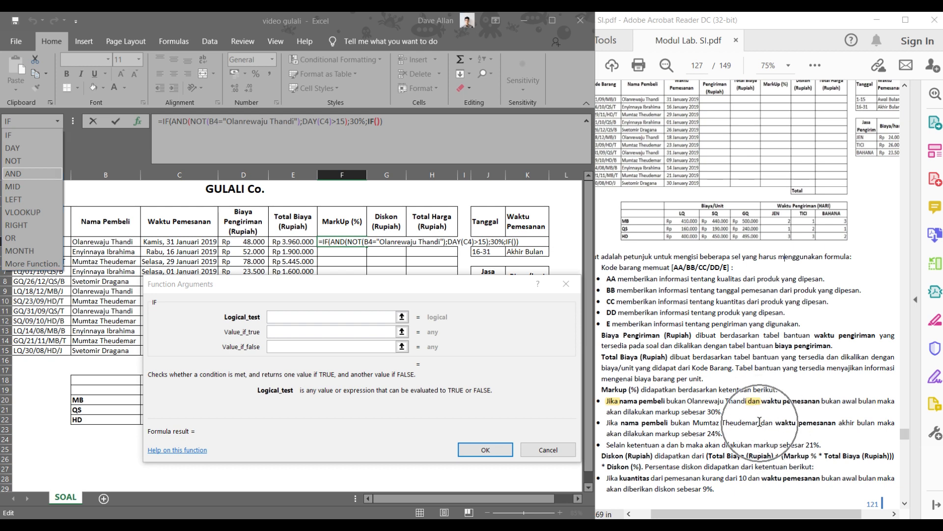
pyautogui.press('ctrl')
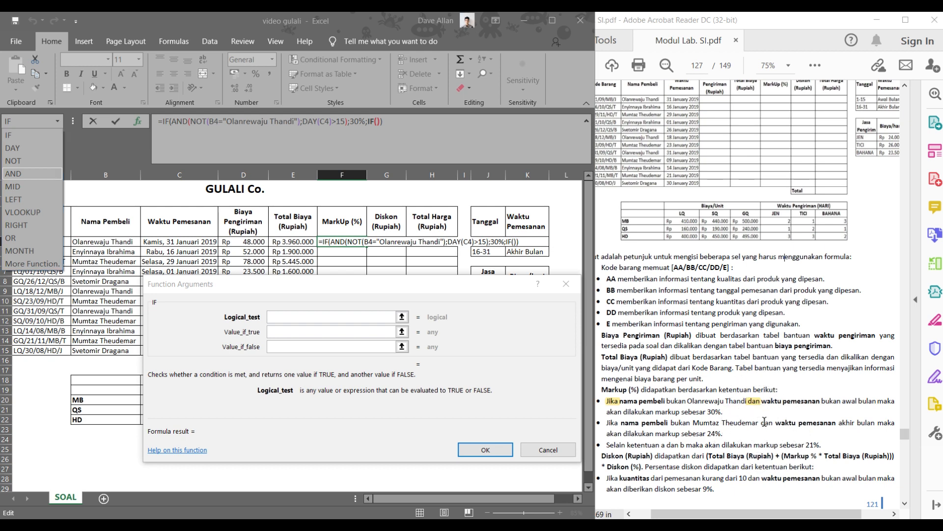
pyautogui.click(20, 175)
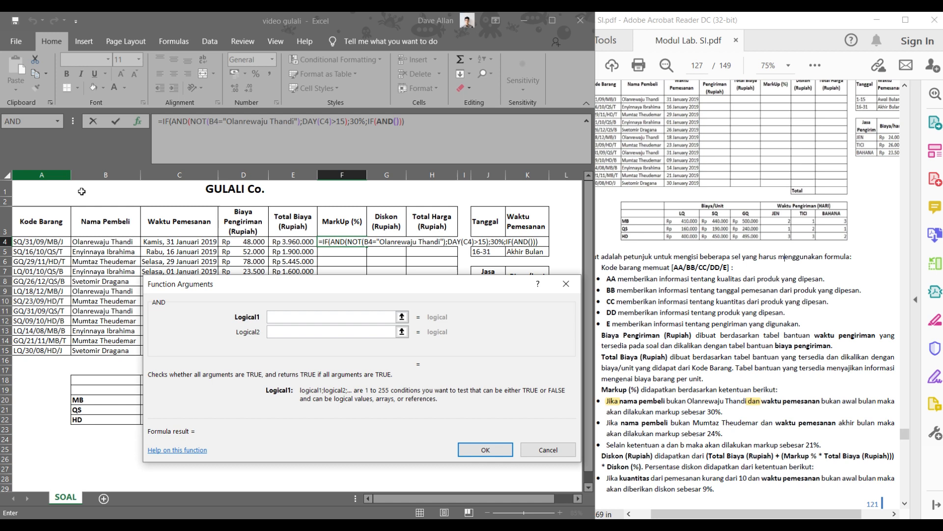
# - Nest a NOT function as the inner AND's first condition, comparing B4 with the excluded buyer's full name from the 24% markup rule
pyautogui.click(278, 318)
pyautogui.click(57, 121)
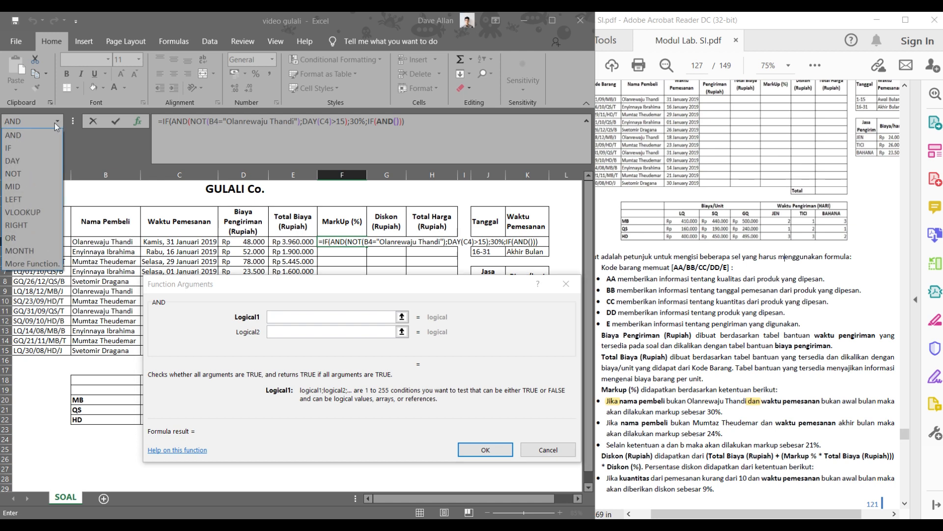
pyautogui.click(28, 173)
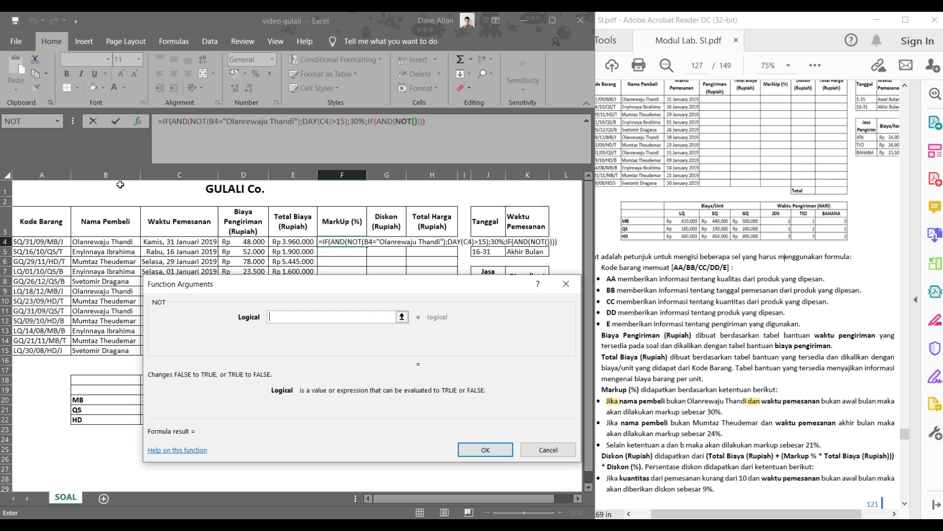
pyautogui.click(107, 243)
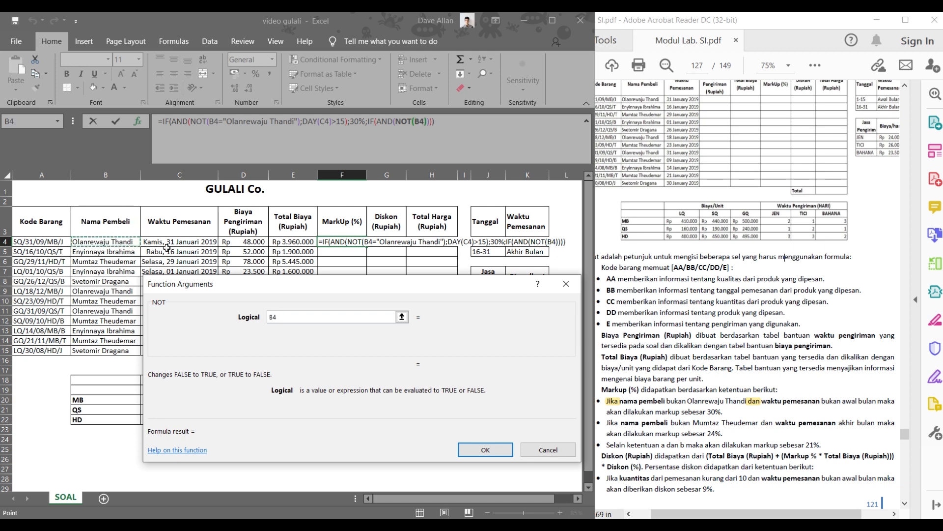
pyautogui.click(292, 319)
pyautogui.write('="')
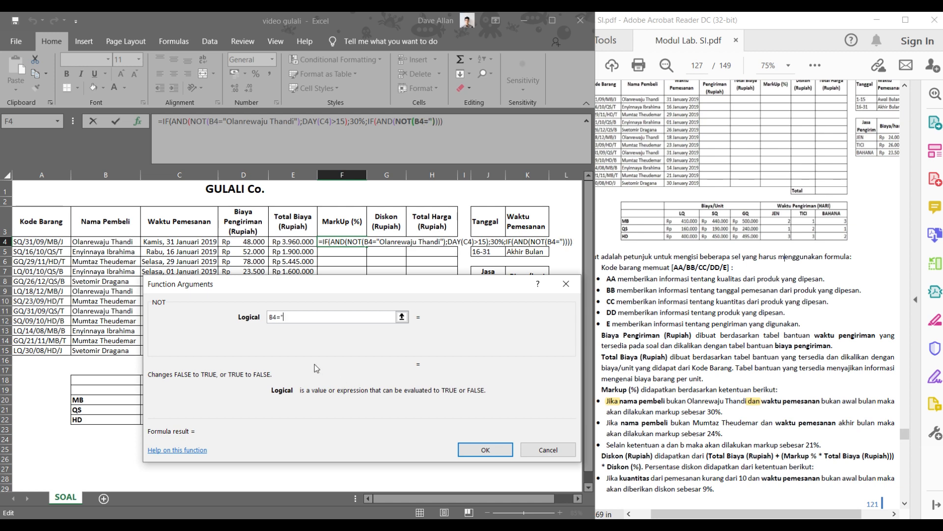
pyautogui.write('Mum')
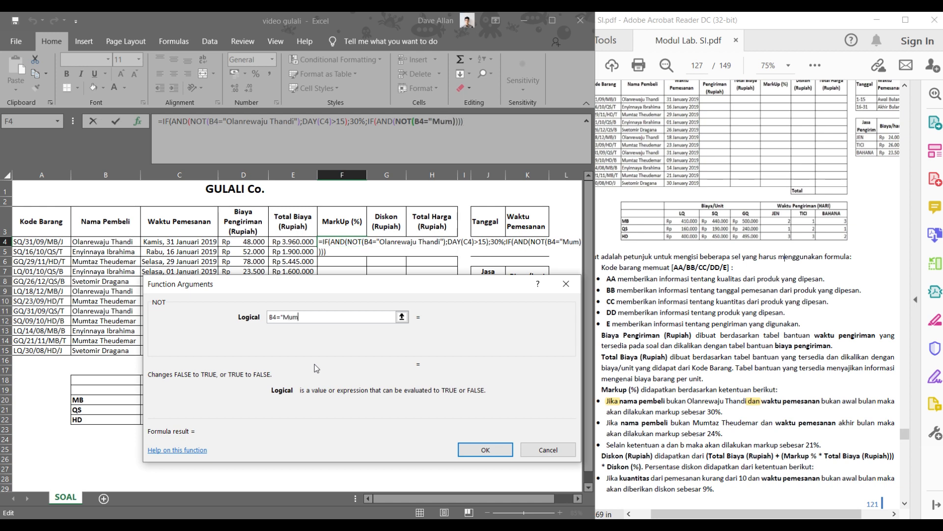
pyautogui.write('taz Th')
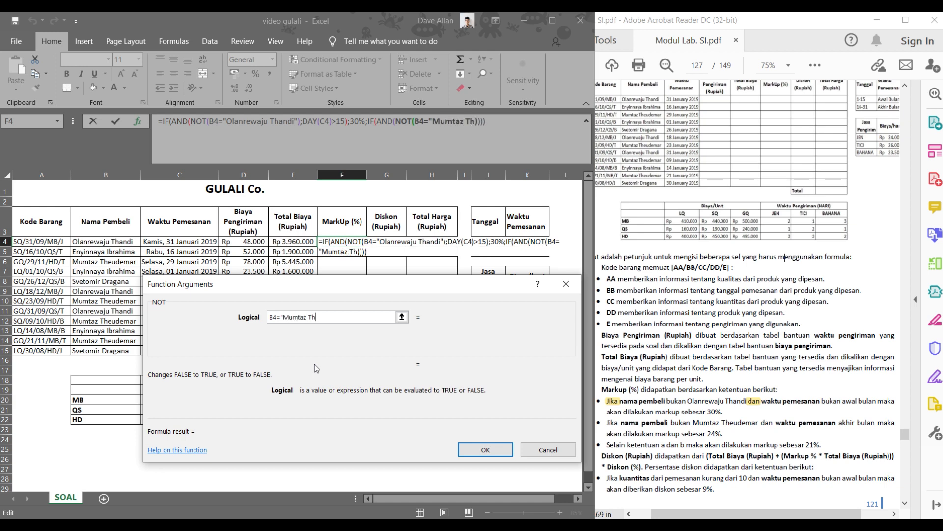
pyautogui.write('eudemar')
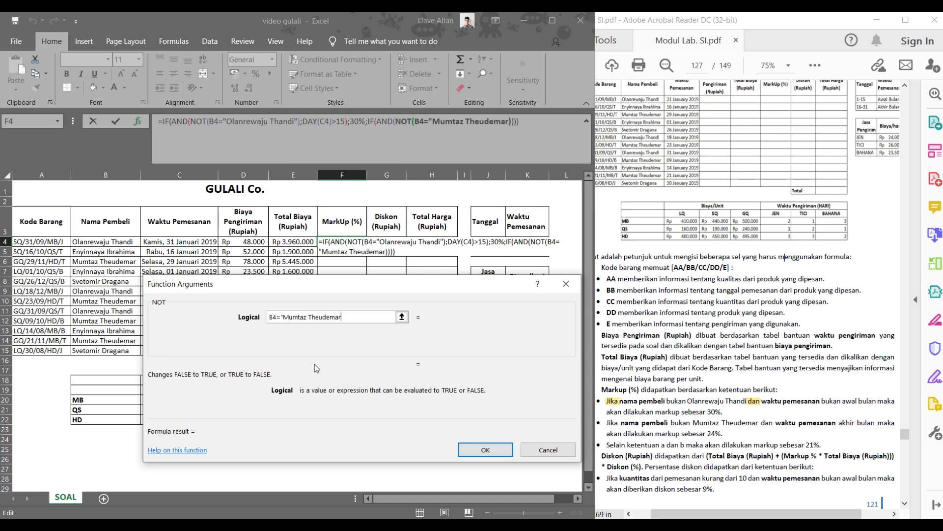
pyautogui.write('"')
pyautogui.moveTo(284, 317); pyautogui.dragTo(329, 317)
pyautogui.click(297, 318)
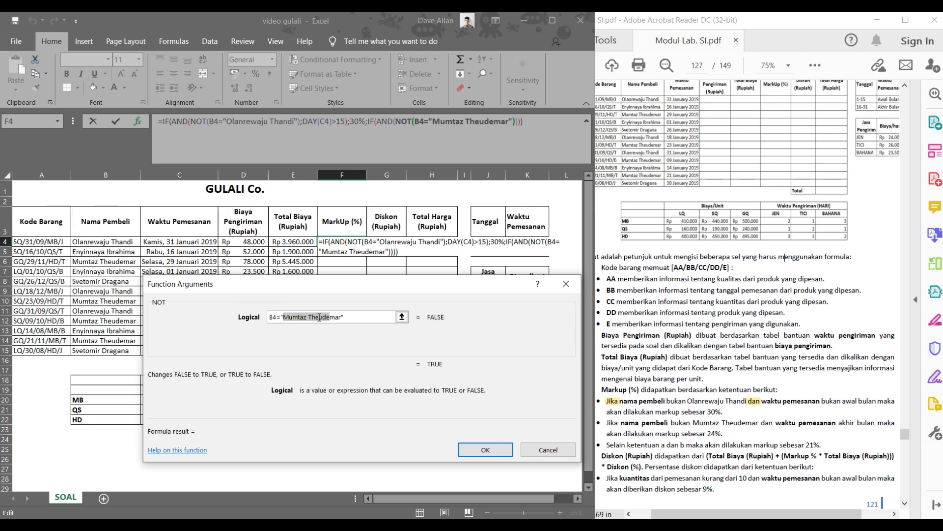
# - Nest a DAY function of the order date in C4 as the inner AND's second condition
pyautogui.click(350, 317)
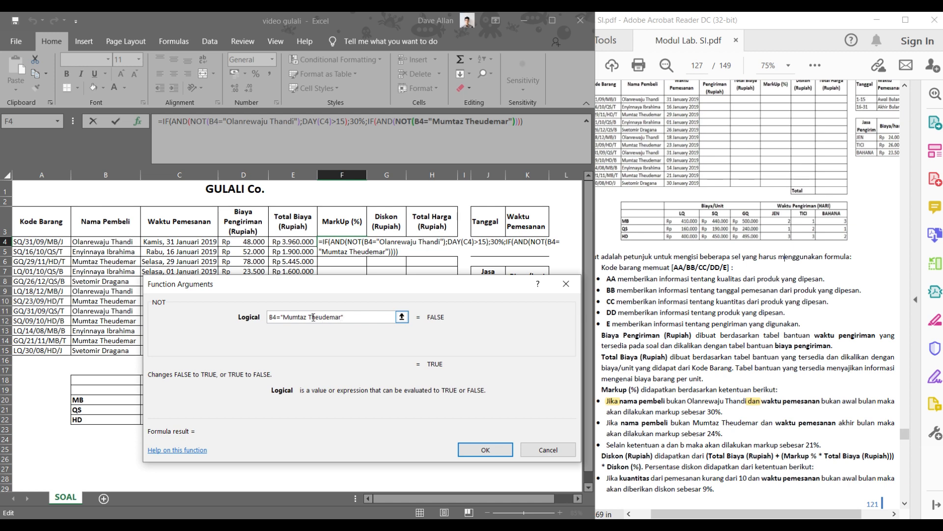
pyautogui.click(393, 123)
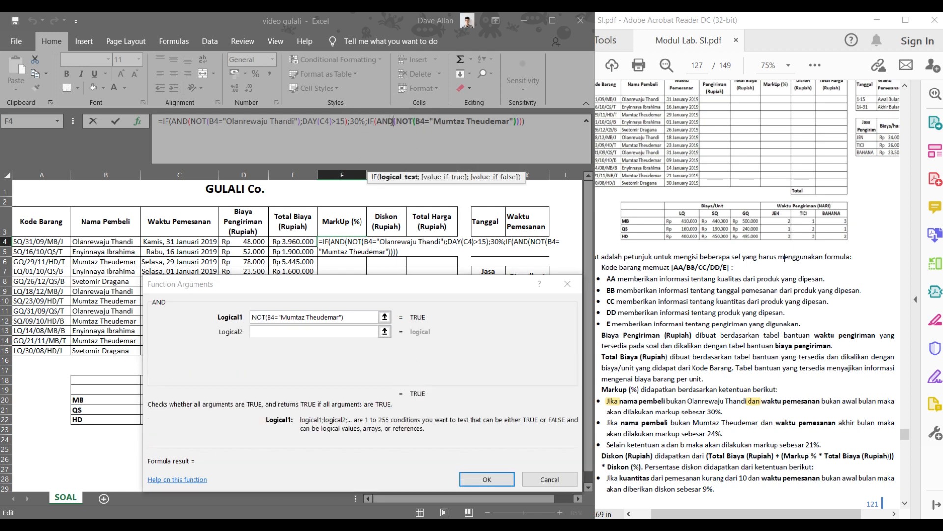
pyautogui.click(305, 332)
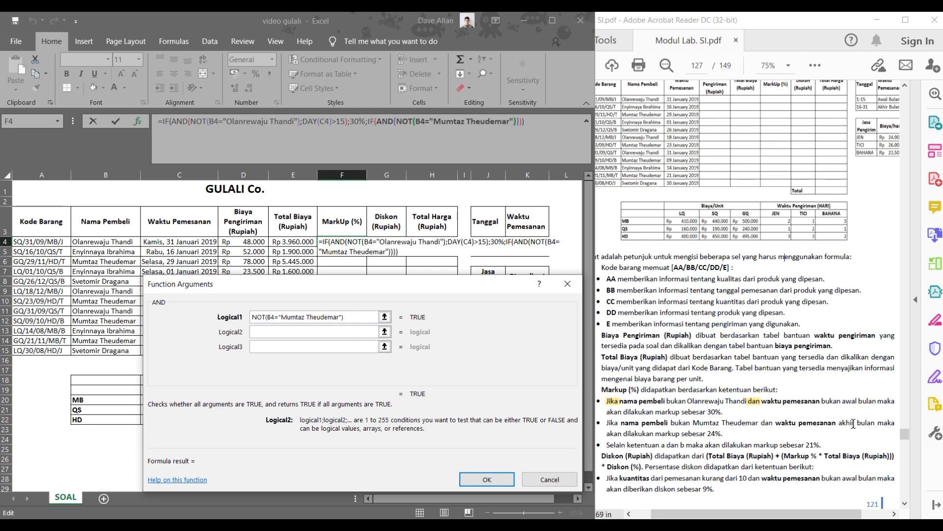
pyautogui.press('ctrl')
pyautogui.press('ctrl')
pyautogui.press('ctrl')
pyautogui.press('ctrl')
pyautogui.press('ctrl')
pyautogui.press('ctrl')
pyautogui.click(56, 121)
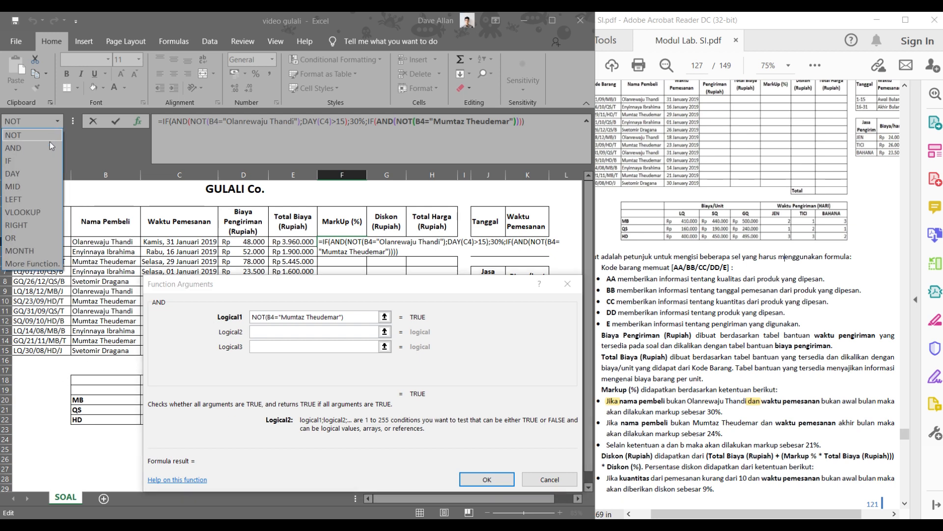
pyautogui.click(39, 176)
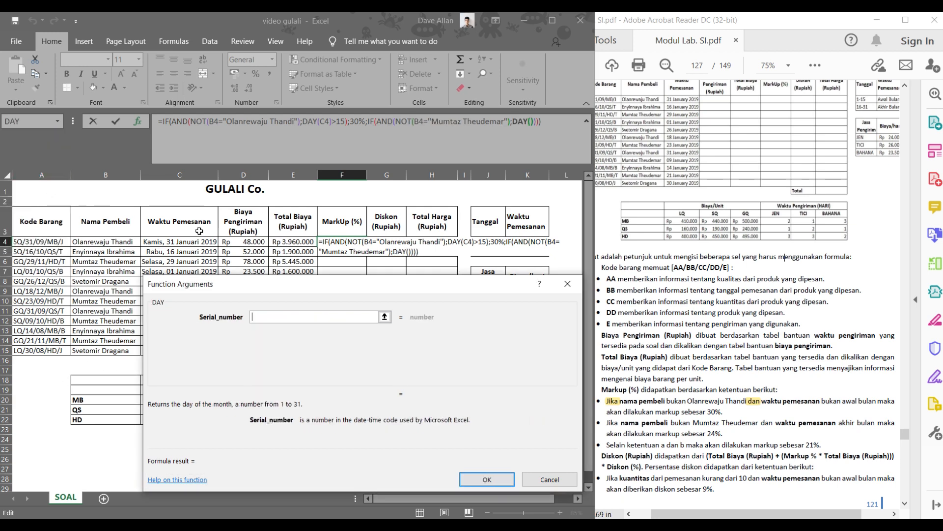
pyautogui.press('ctrl')
pyautogui.press('ctrl')
pyautogui.press('ctrl')
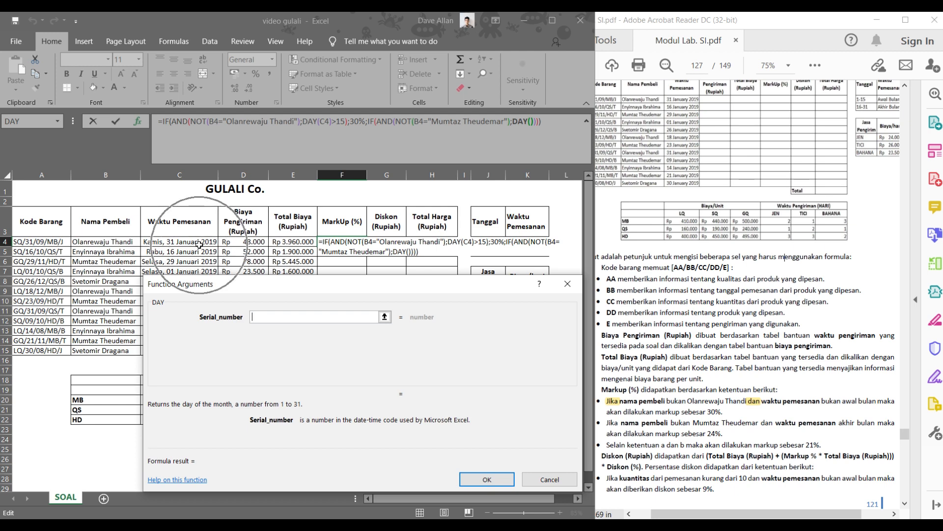
pyautogui.press('ctrl')
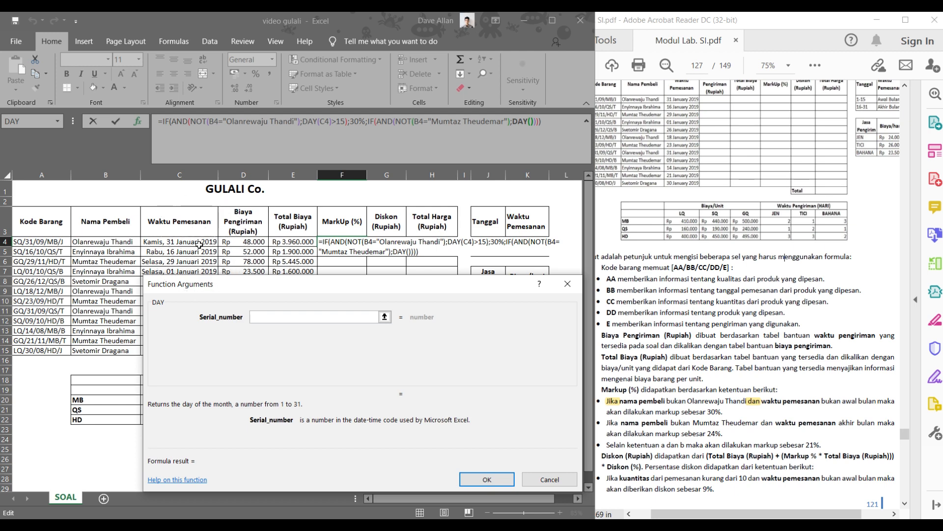
pyautogui.click(198, 240)
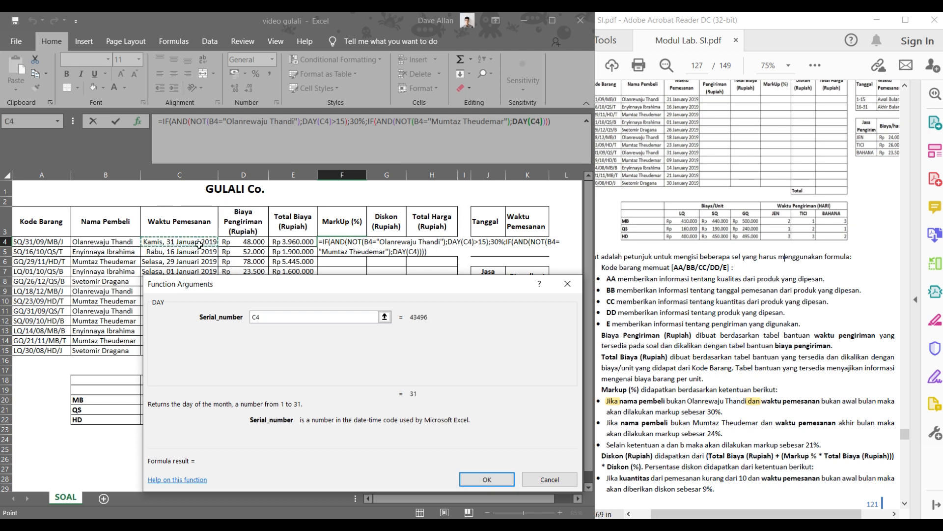
# - Complete the inner AND's second condition so that the day of C4 must be greater than 15
pyautogui.click(392, 124)
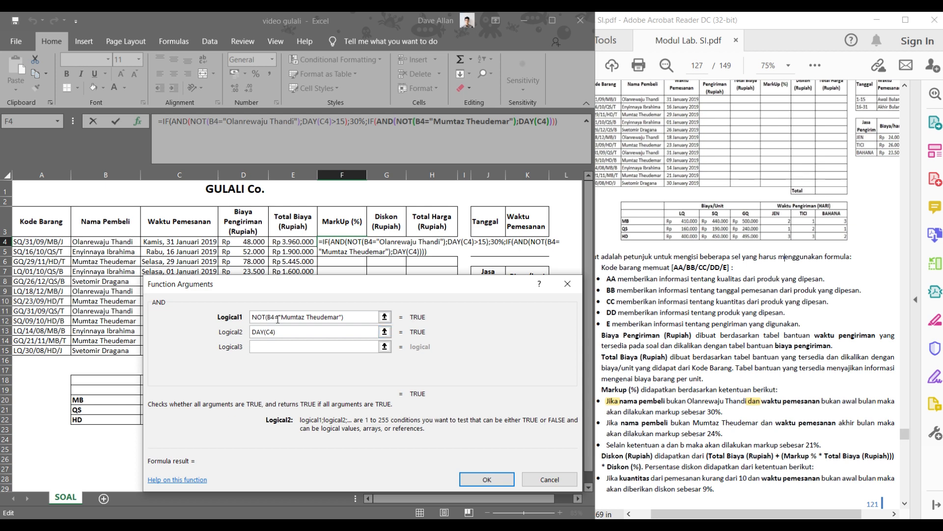
pyautogui.write('=')
pyautogui.press('BackSpace')
pyautogui.write('>15')
# - Set the inner IF function's value if true to 24%, following the second markup rule in the PDF
pyautogui.click(372, 121)
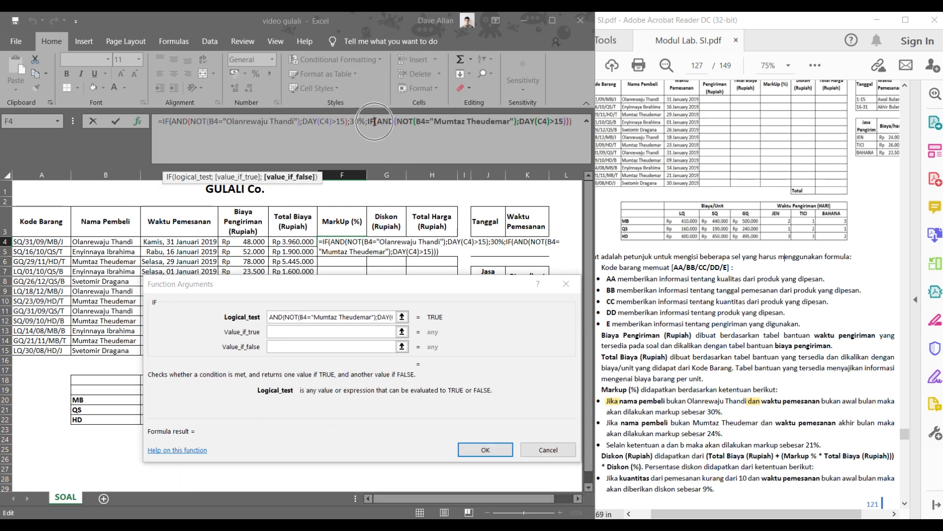
pyautogui.click(282, 333)
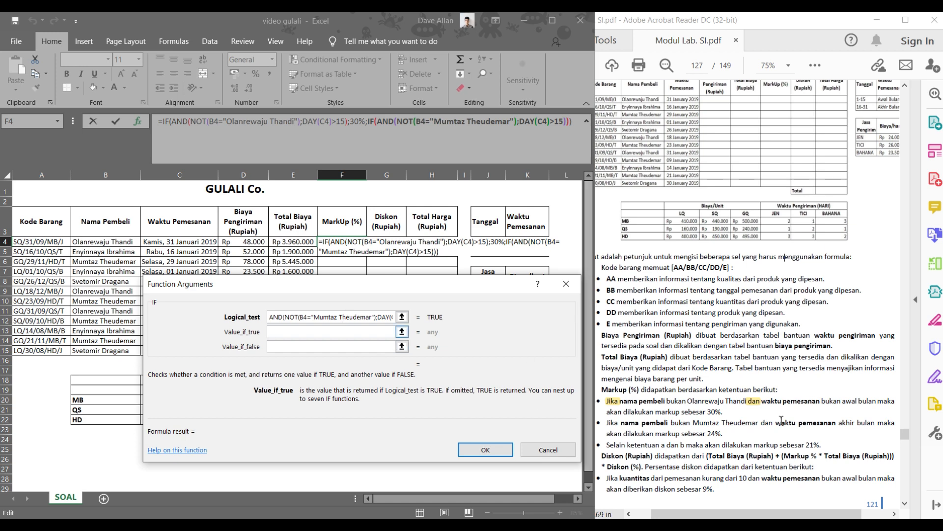
pyautogui.click(727, 436)
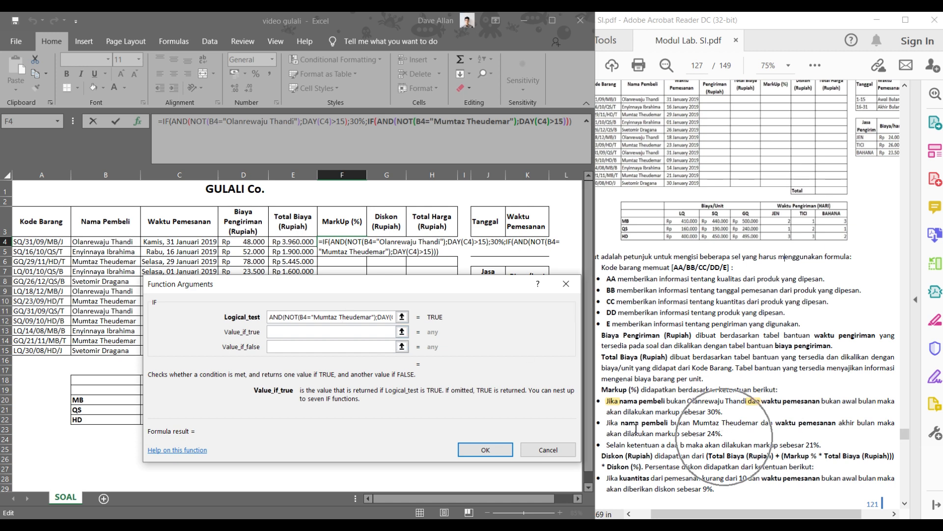
pyautogui.click(520, 403)
pyautogui.write('24%')
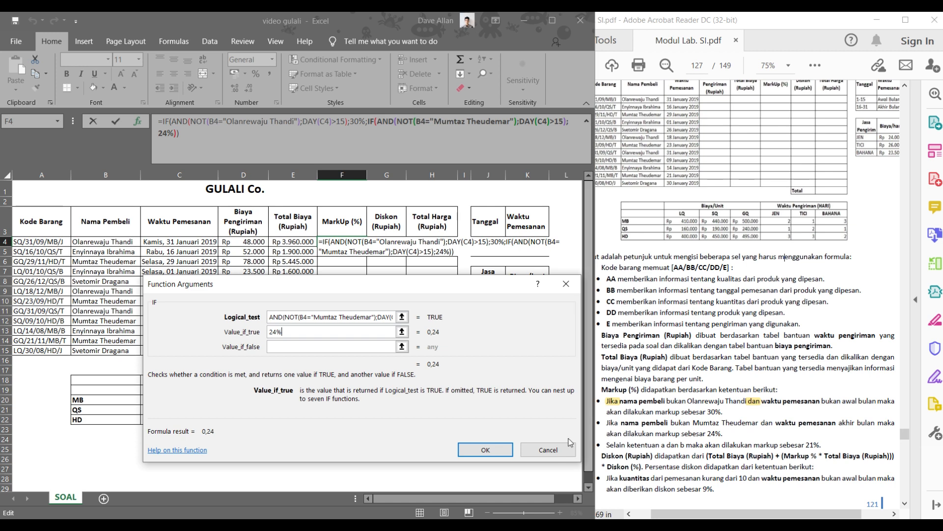
# - Set the inner IF function's value if false to 21% and enter the finished formula in F4
pyautogui.click(328, 346)
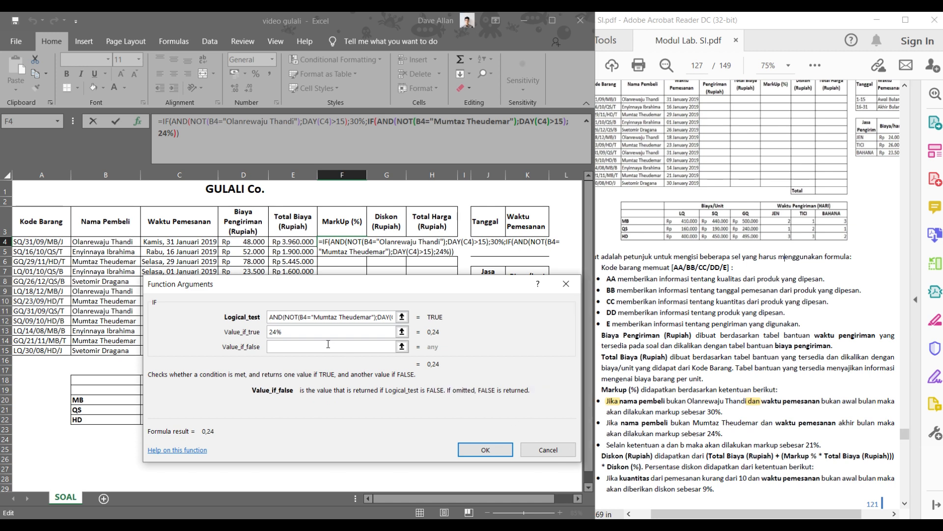
pyautogui.write('21%')
pyautogui.click(470, 449)
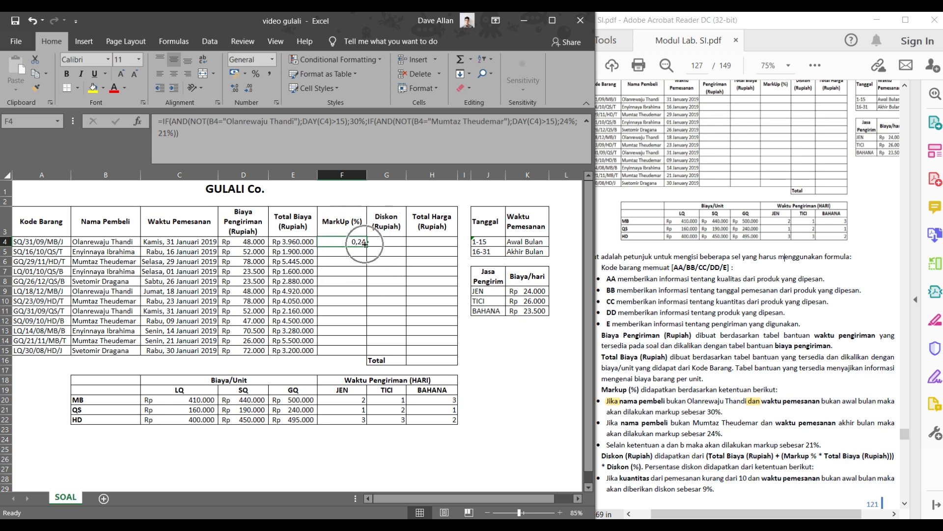
# - Fill the MarkUp (%) formula from F4 down to F15
pyautogui.moveTo(365, 244); pyautogui.dragTo(370, 352)
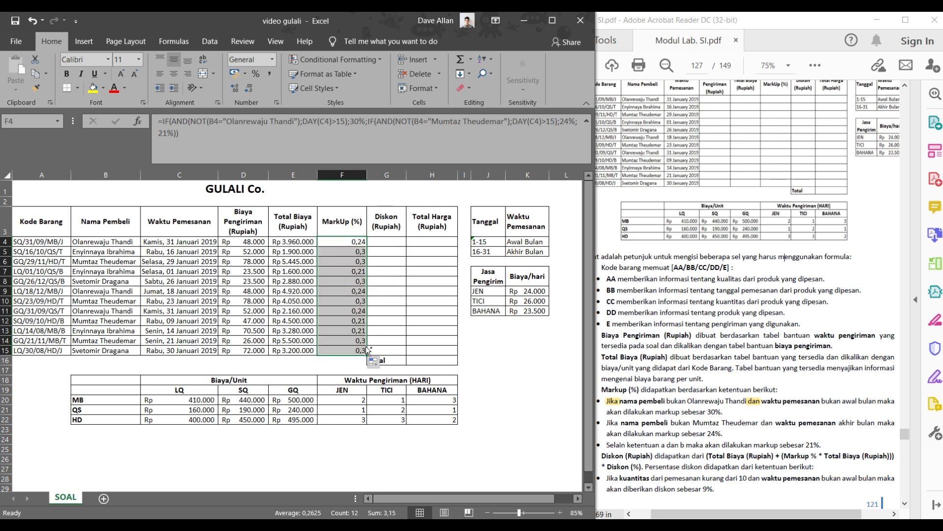
pyautogui.click(378, 243)
pyautogui.click(359, 242)
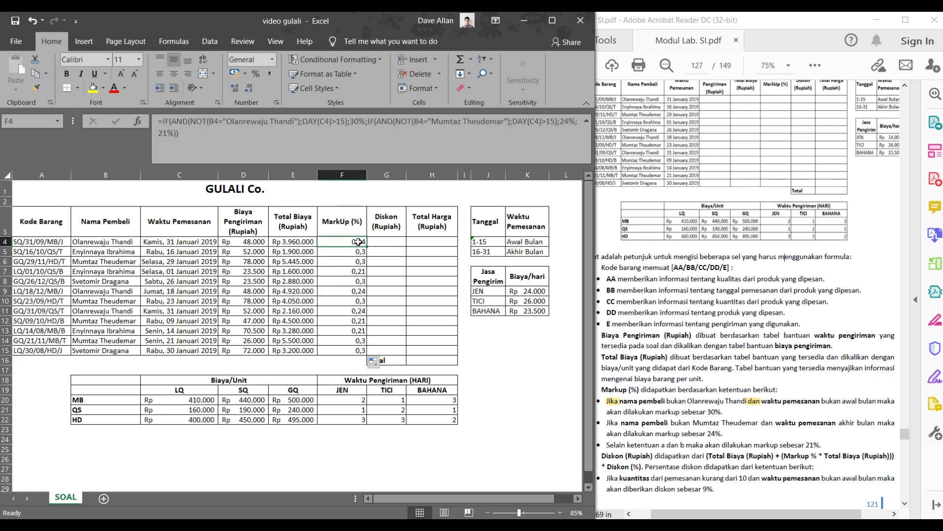
# - Format the MarkUp (%) values in F4:F15 as percentages without decimals
pyautogui.moveTo(359, 242); pyautogui.dragTo(357, 350)
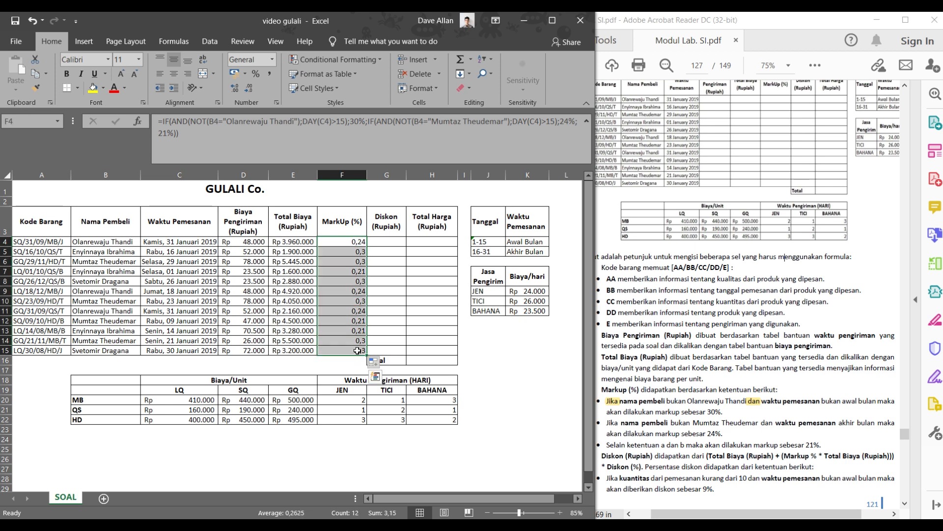
pyautogui.click(374, 362)
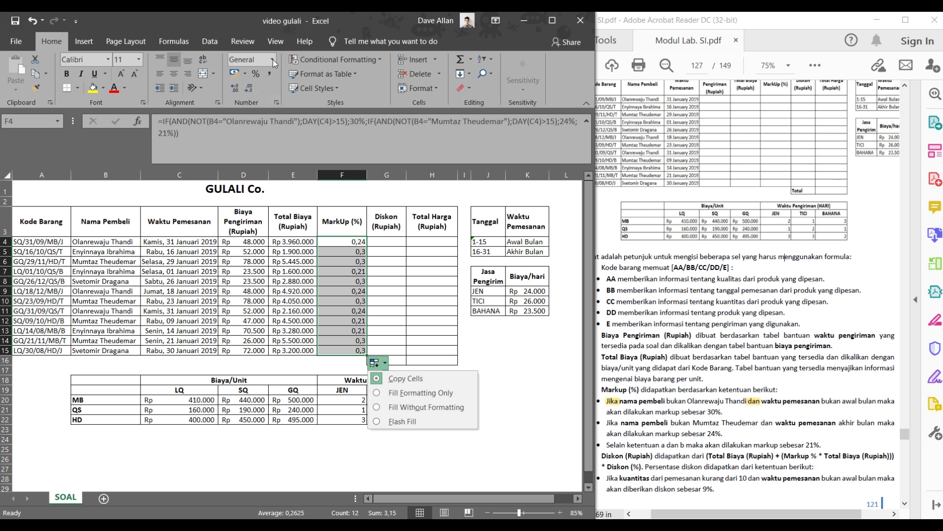
pyautogui.click(246, 58)
pyautogui.click(273, 60)
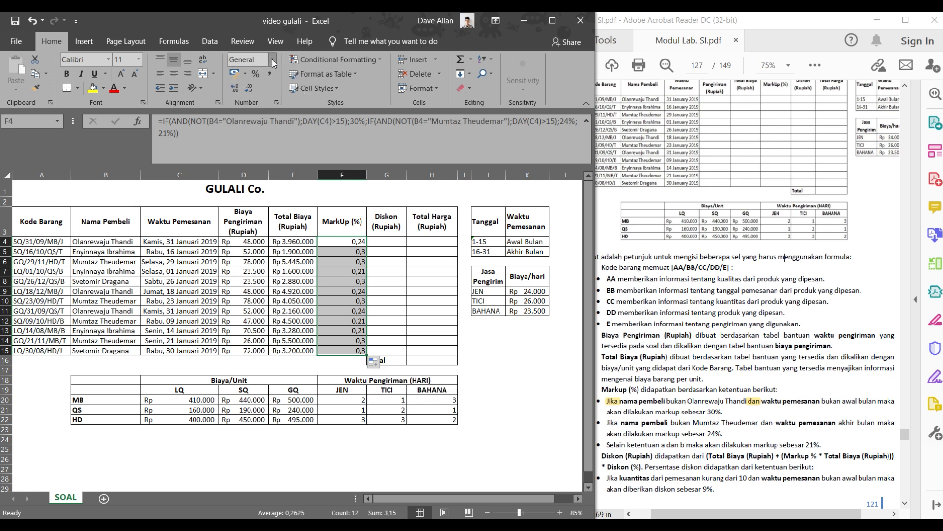
pyautogui.click(272, 60)
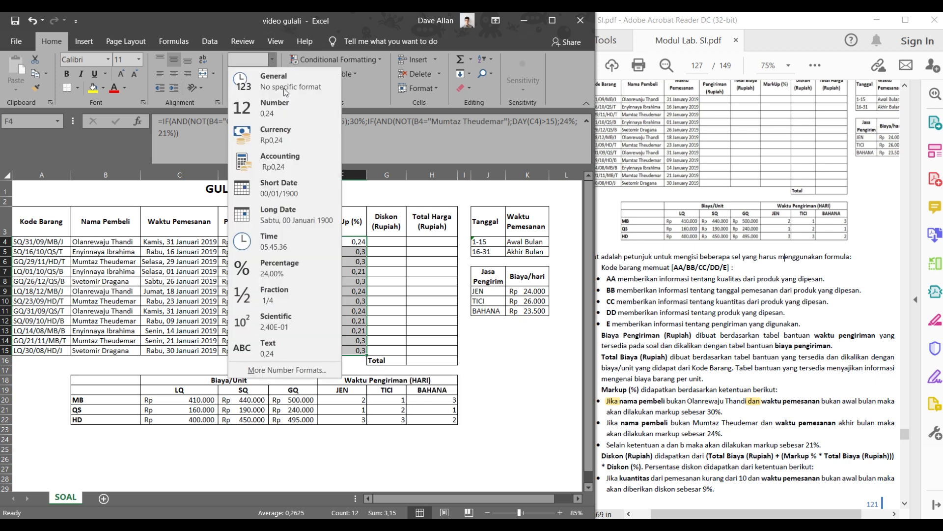
pyautogui.click(267, 273)
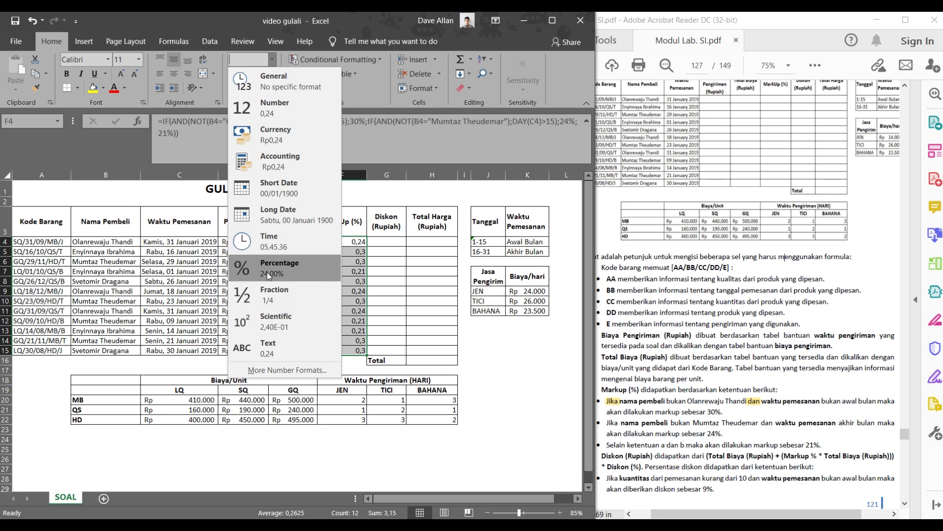
pyautogui.click(276, 58)
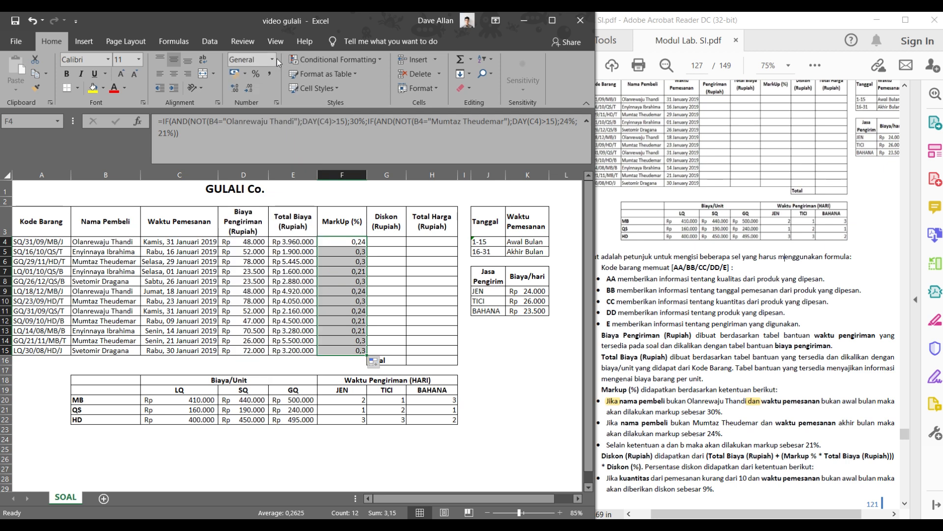
pyautogui.press('ctrl')
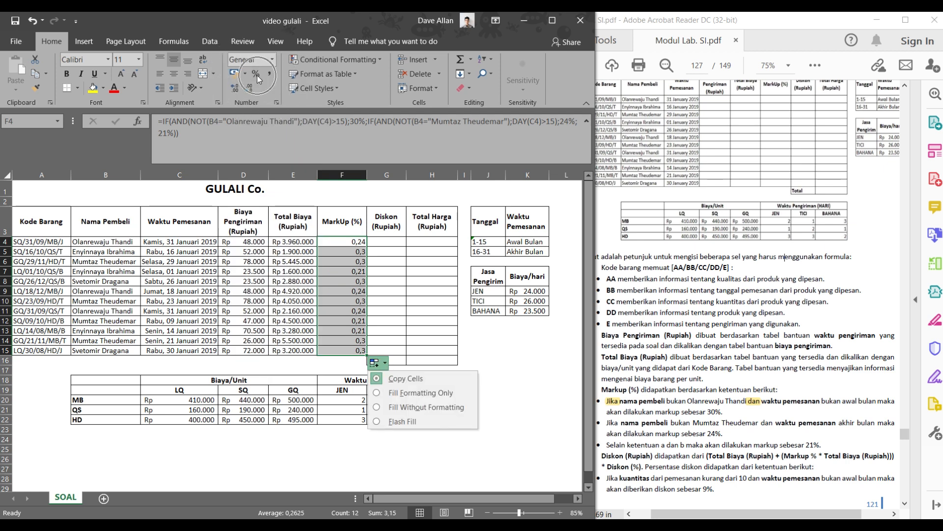
pyautogui.press('ctrl')
pyautogui.press('ctrl')
pyautogui.press('ctrl')
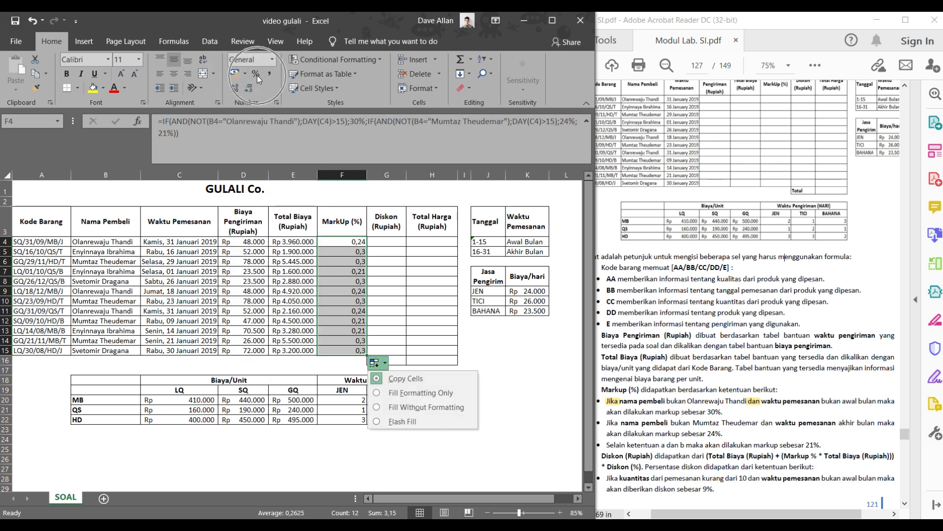
pyautogui.click(256, 73)
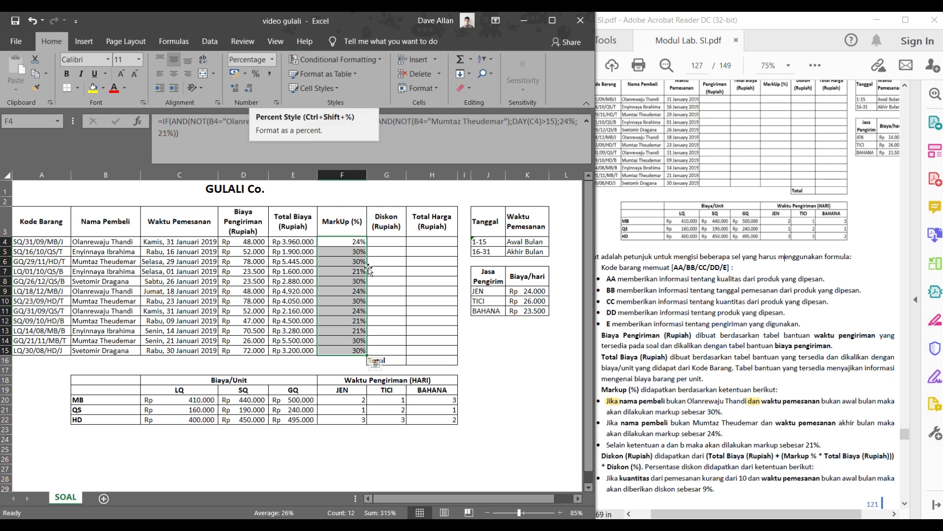
pyautogui.press('ctrl')
pyautogui.click(356, 240)
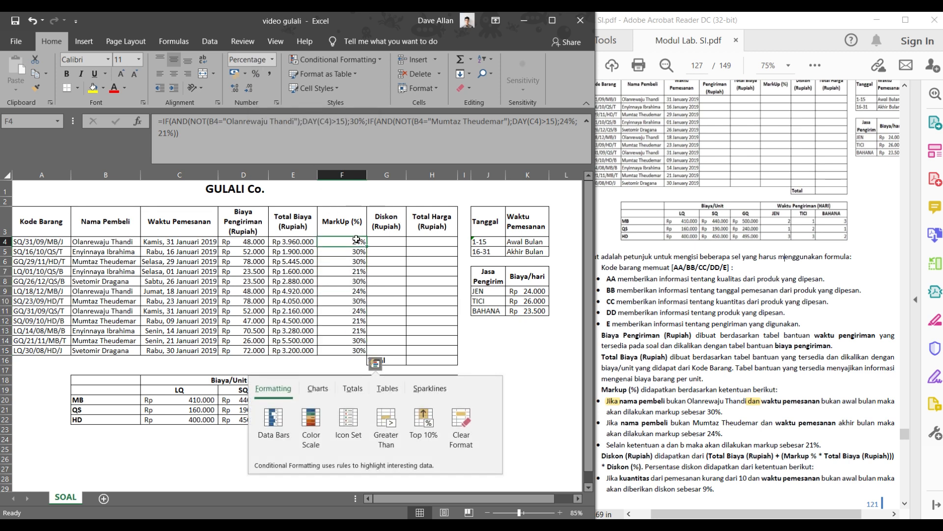
pyautogui.moveTo(356, 240); pyautogui.dragTo(352, 350)
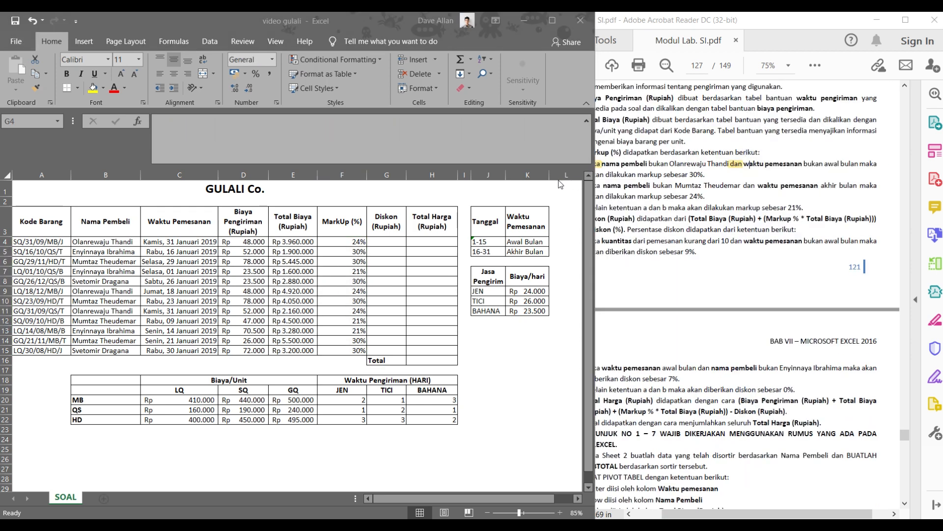
# - Select G4 and examine the Diskon (Rupiah) formula and its discount percentage rules under item 5 in the PDF module
pyautogui.click(387, 242)
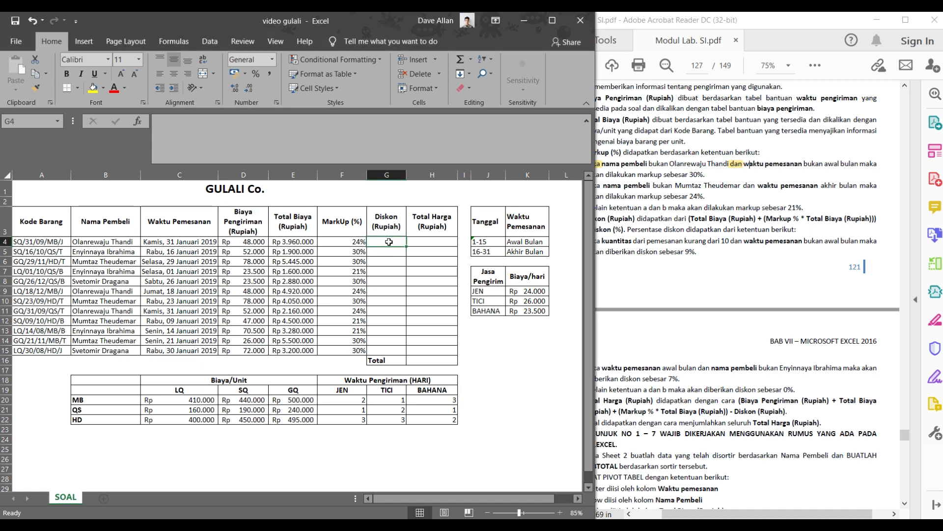
pyautogui.click(682, 363)
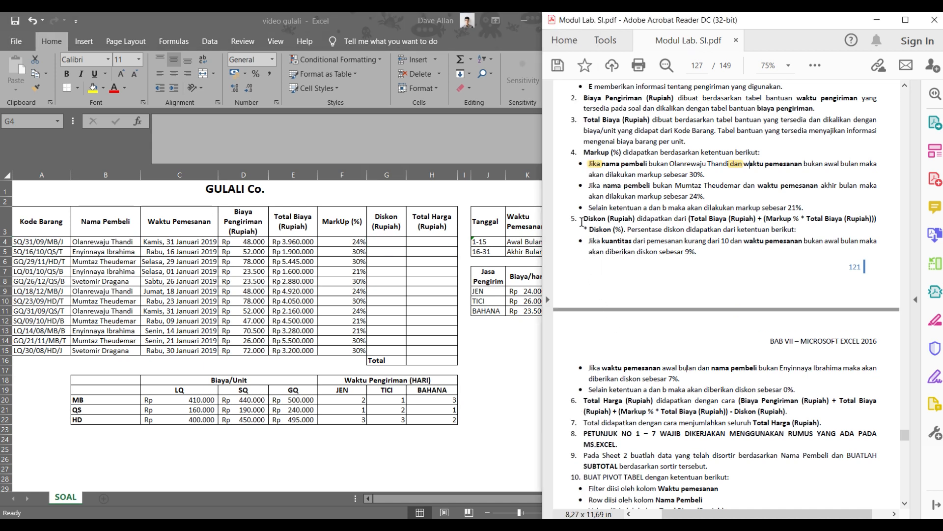
pyautogui.moveTo(584, 219); pyautogui.dragTo(798, 220)
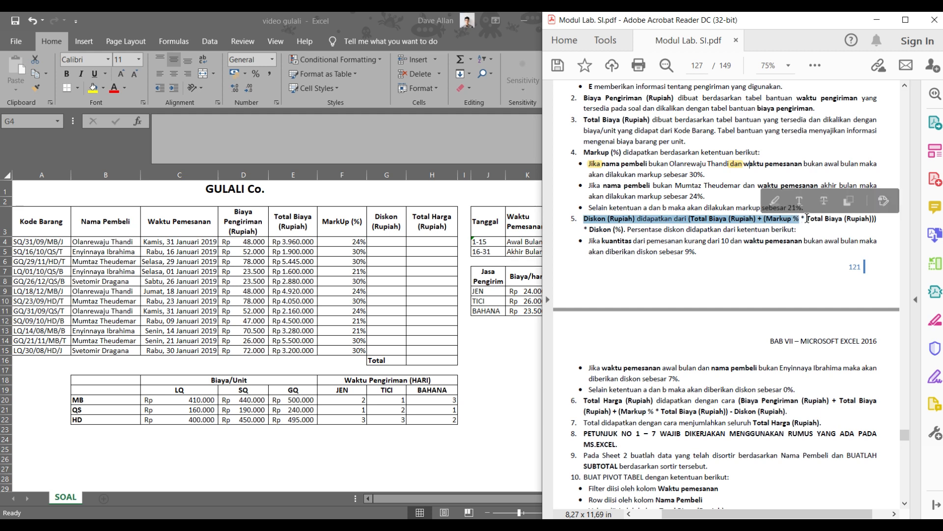
pyautogui.moveTo(589, 229); pyautogui.dragTo(794, 230)
pyautogui.click(574, 241)
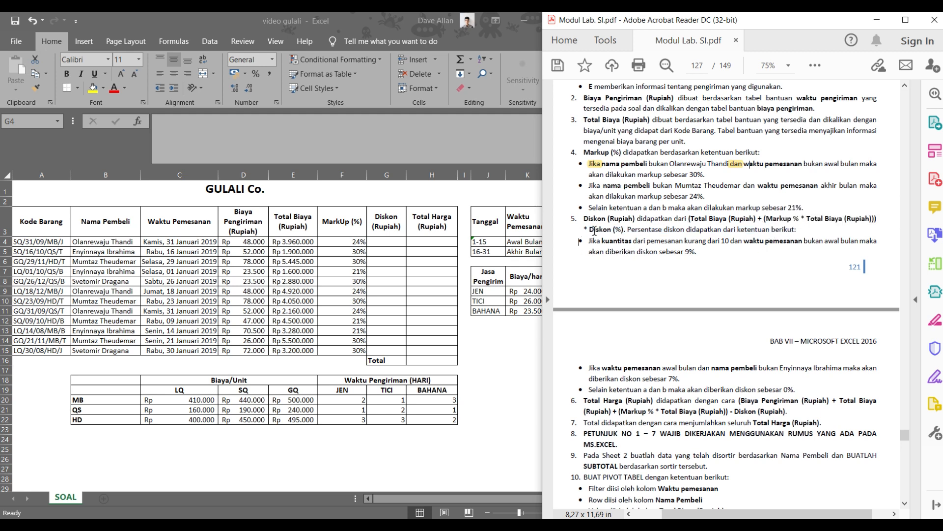
pyautogui.moveTo(593, 237); pyautogui.dragTo(746, 219)
pyautogui.click(646, 252)
pyautogui.click(740, 227)
pyautogui.moveTo(689, 219); pyautogui.dragTo(797, 221)
pyautogui.click(779, 241)
# - Begin the Diskon (Rupiah) formula in G4 with =(E4+(E4*F4))*, following item 5 of the PDF module
pyautogui.click(213, 131)
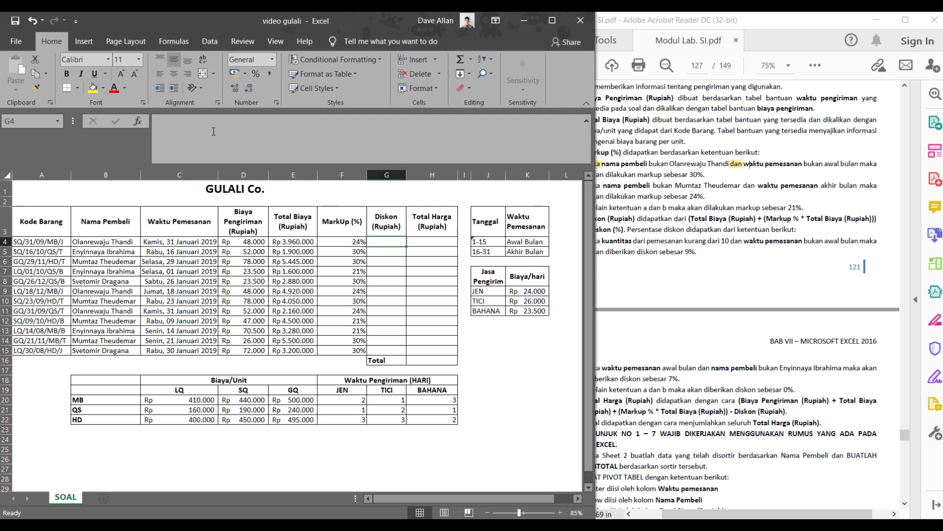
pyautogui.write('=')
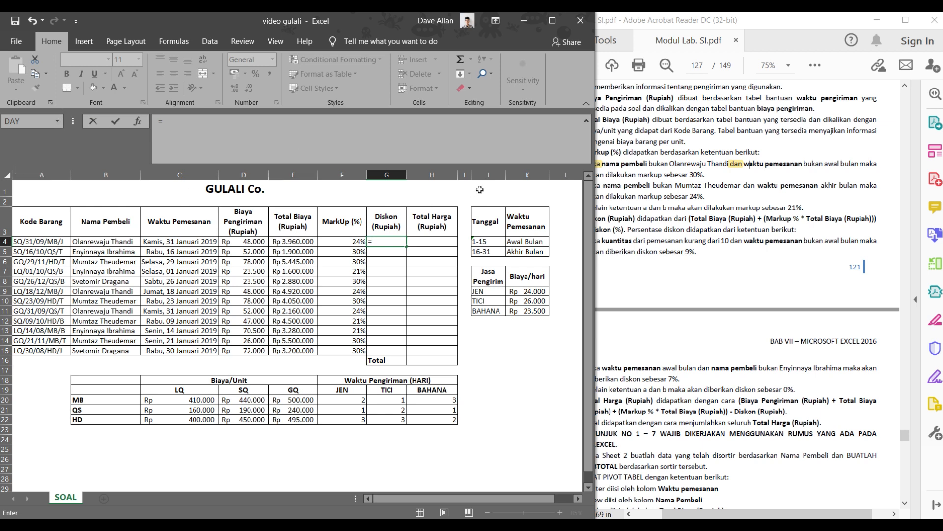
pyautogui.write('(')
pyautogui.click(286, 244)
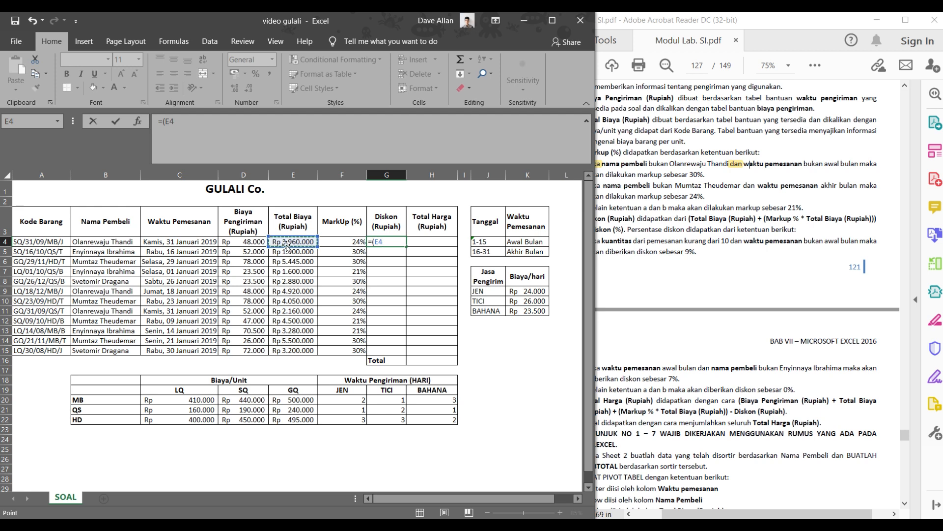
pyautogui.write('+(')
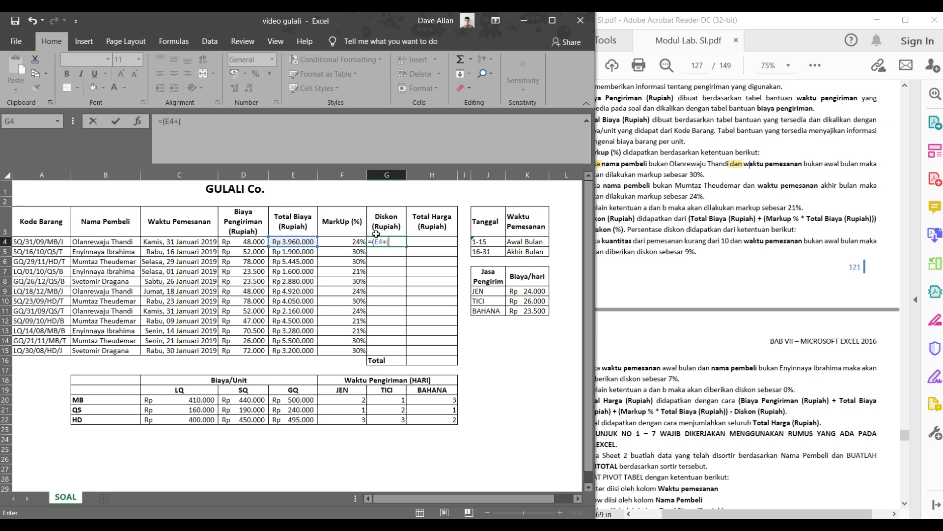
pyautogui.click(300, 241)
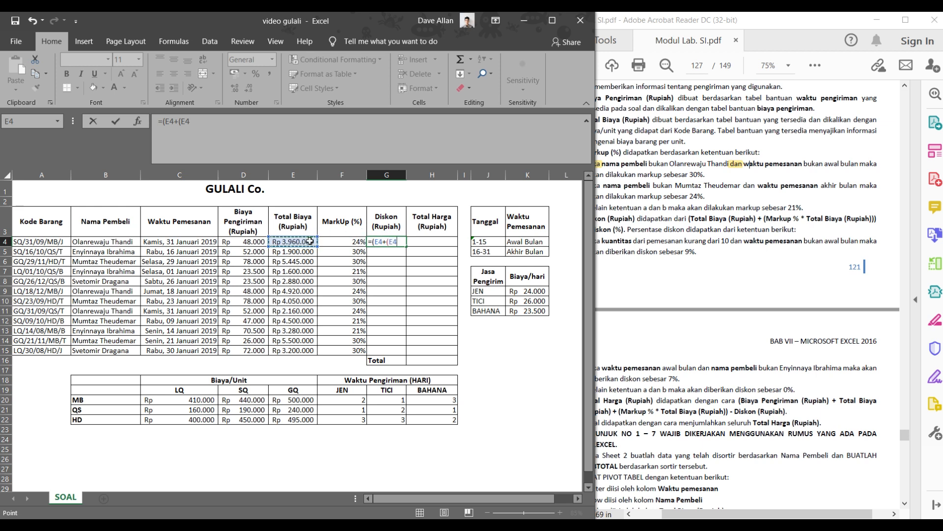
pyautogui.write('*')
pyautogui.click(339, 240)
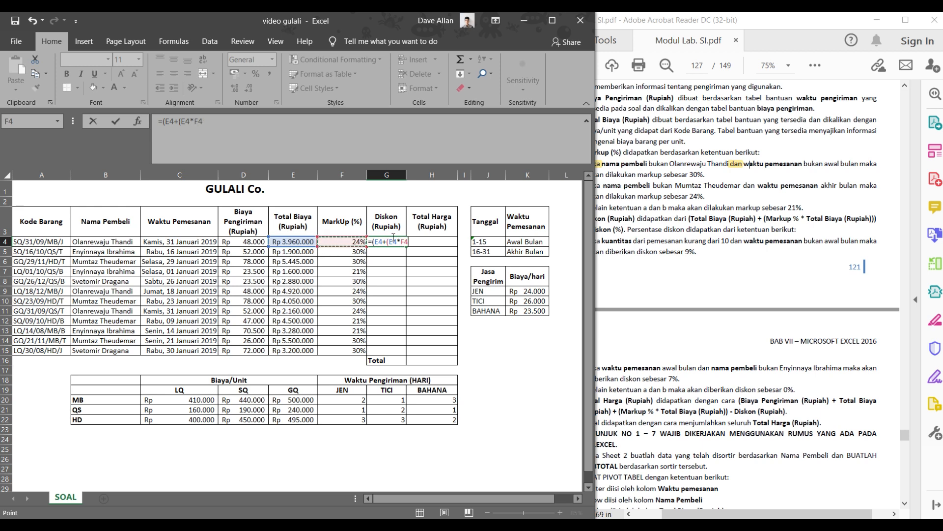
pyautogui.write(')')
pyautogui.click(737, 234)
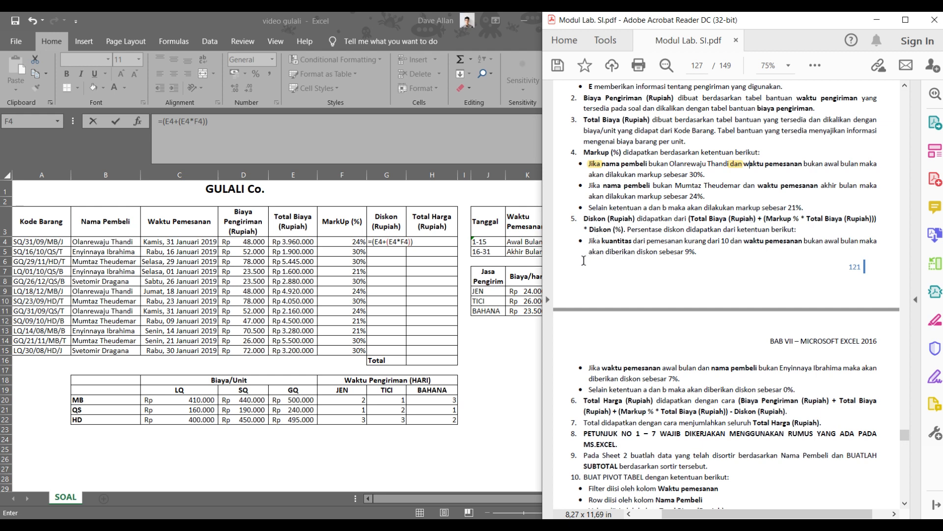
pyautogui.click(242, 121)
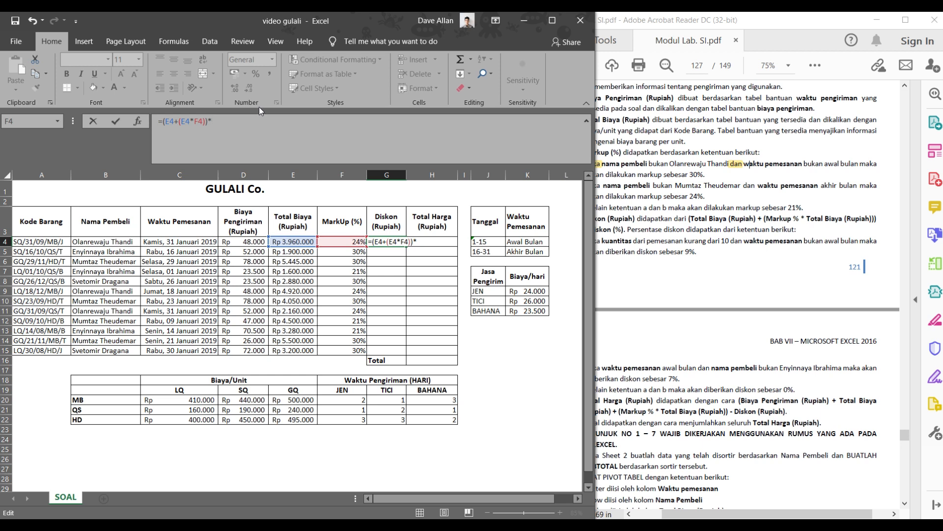
# - Check the first discount rule in the PDF and add an IF function after the multiplication in the G4 formula
pyautogui.moveTo(632, 247); pyautogui.dragTo(608, 255)
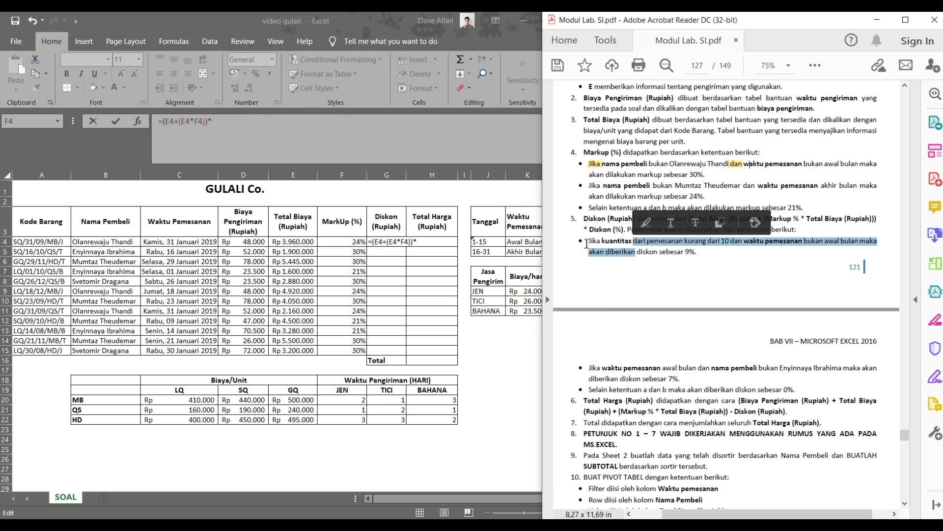
pyautogui.click(586, 243)
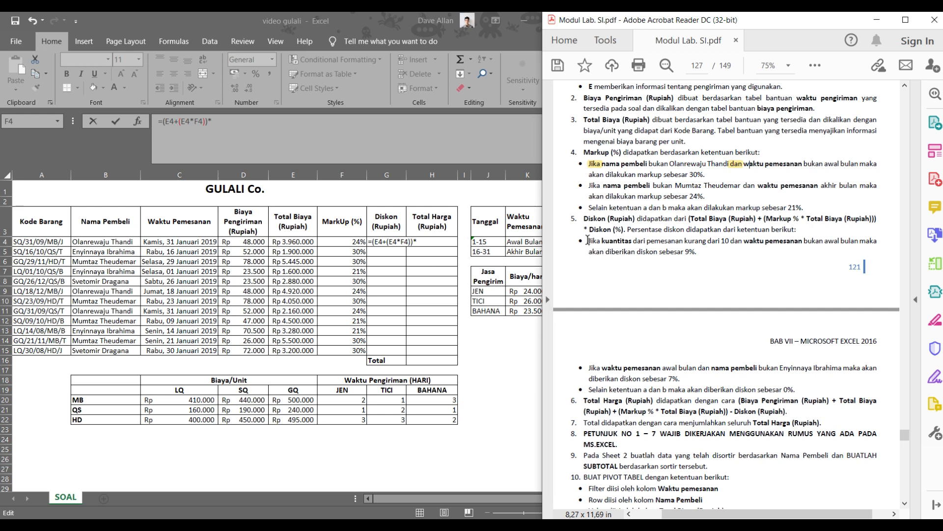
pyautogui.click(423, 241)
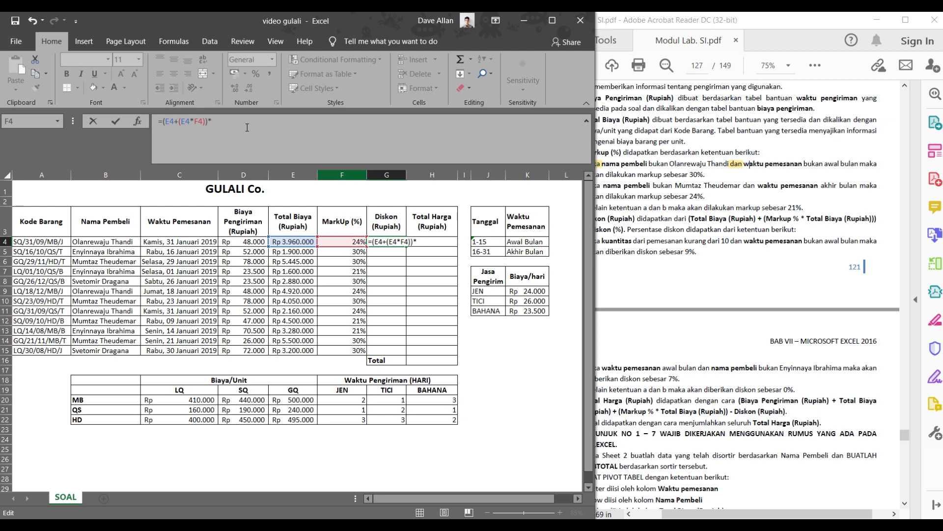
pyautogui.click(58, 121)
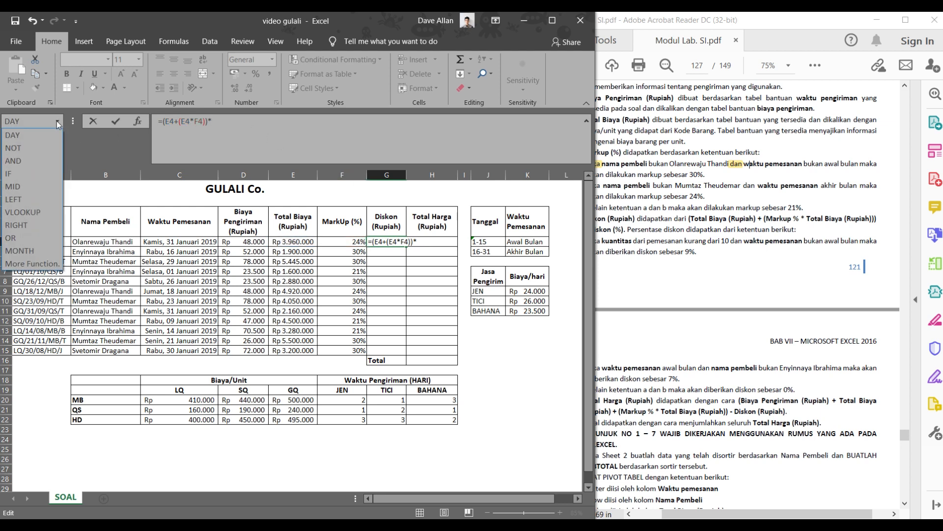
pyautogui.click(43, 173)
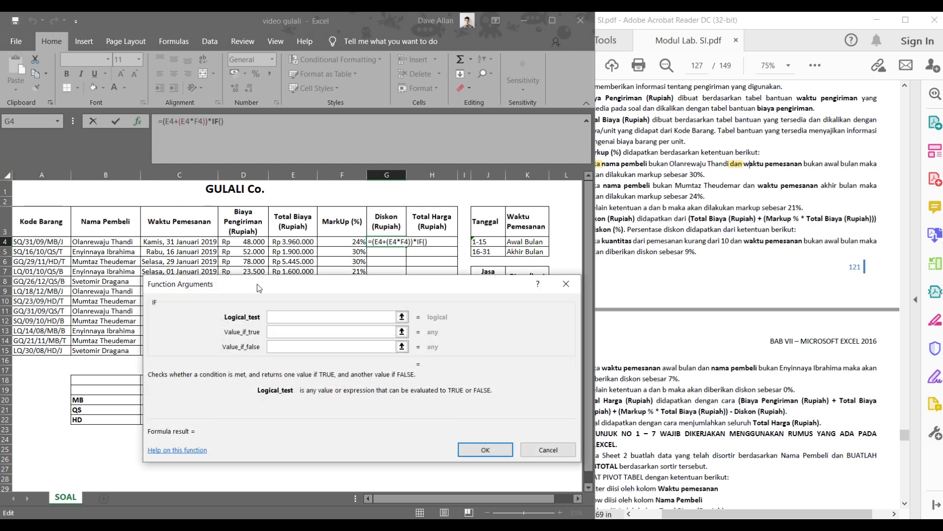
pyautogui.moveTo(257, 284); pyautogui.dragTo(196, 236)
# - Nest an AND function in the IF function's logical test for the two-part first discount rule
pyautogui.click(657, 302)
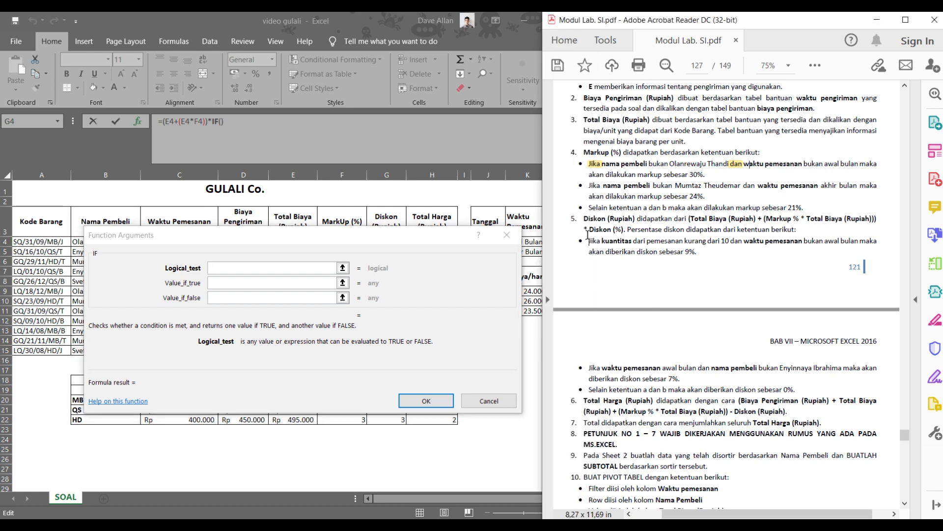
pyautogui.moveTo(589, 240); pyautogui.dragTo(742, 244)
pyautogui.click(732, 245)
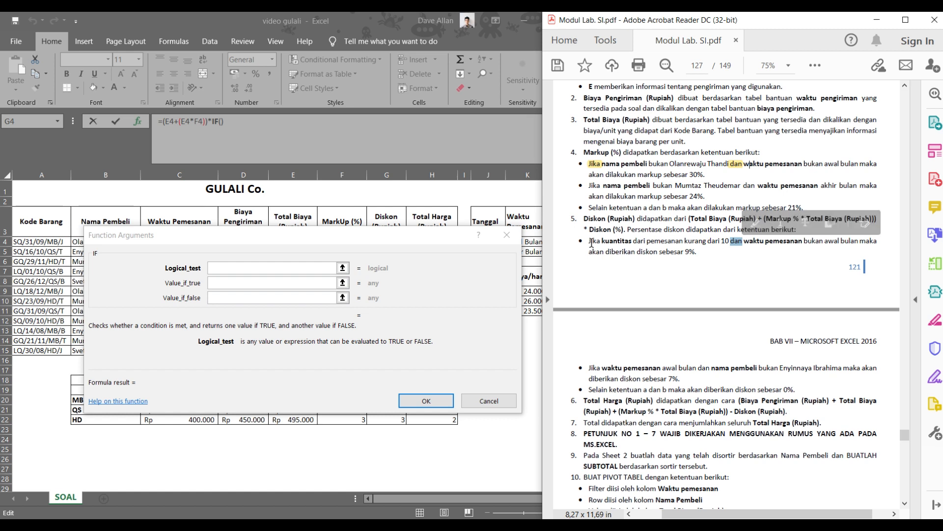
pyautogui.click(233, 268)
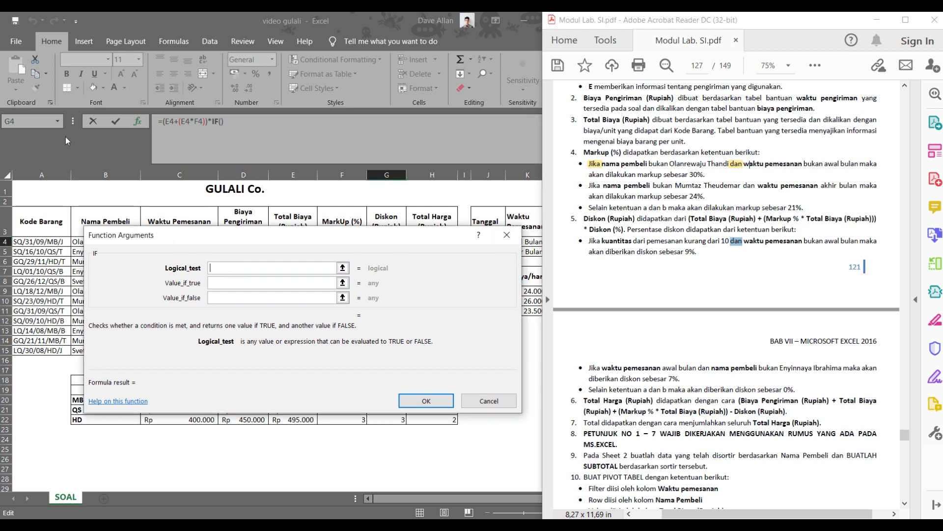
pyautogui.click(60, 119)
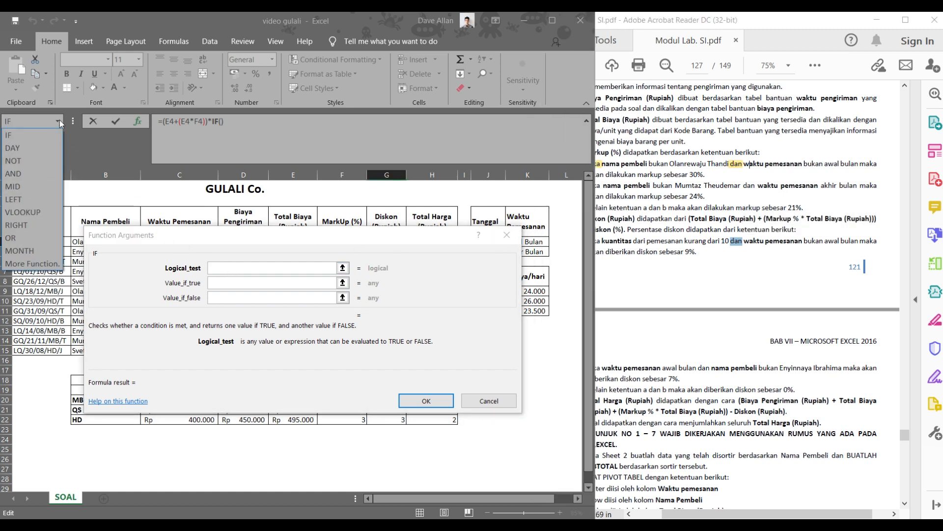
pyautogui.click(39, 177)
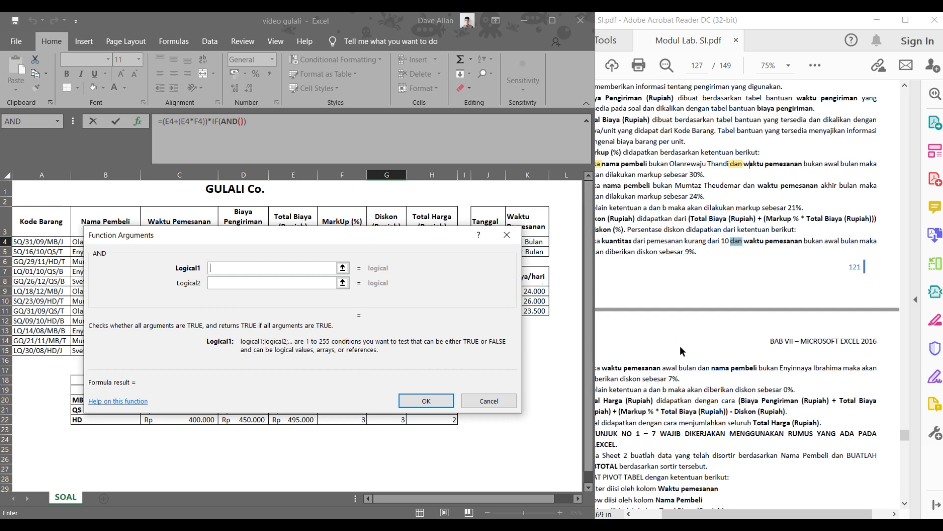
# - Examine the quantity condition of the first discount rule and which part of the Kode Barang holds the quantity in the PDF
pyautogui.click(647, 361)
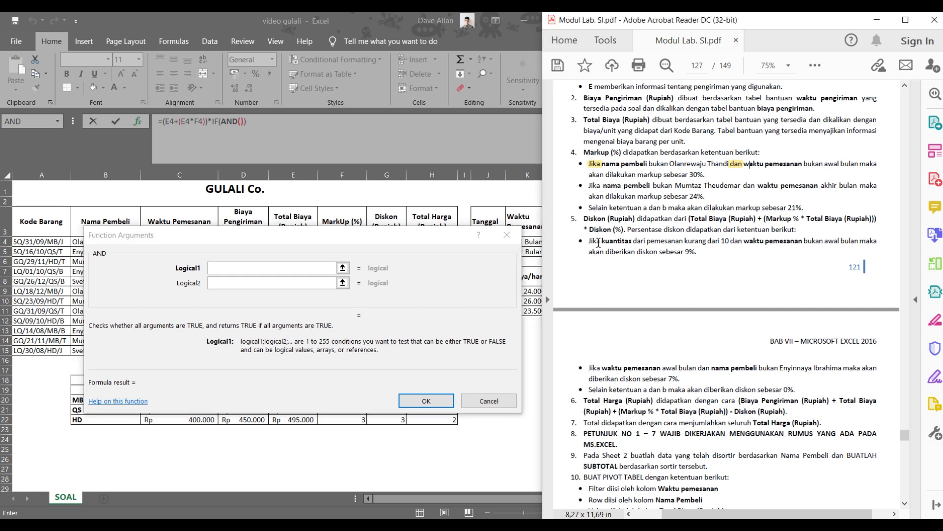
pyautogui.moveTo(603, 239); pyautogui.dragTo(725, 245)
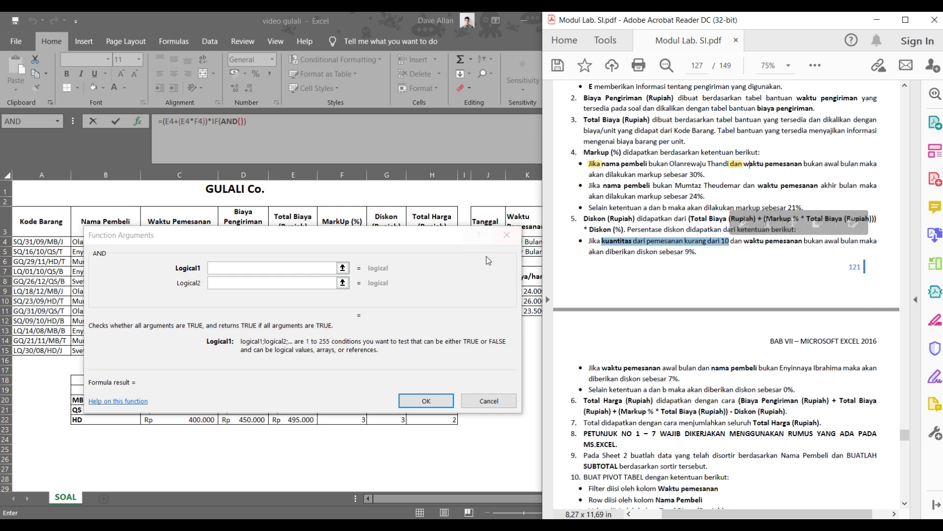
pyautogui.scroll(3, 618, 249)
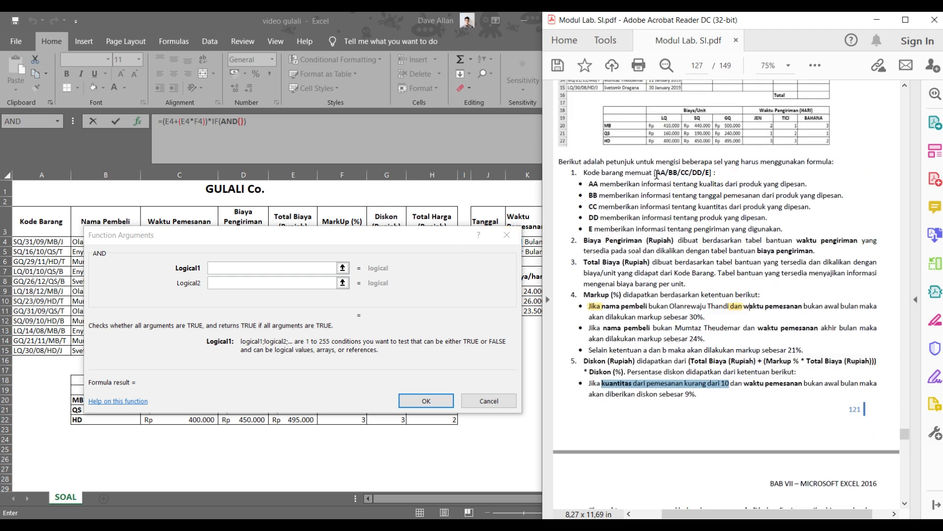
pyautogui.click(686, 172)
pyautogui.doubleClick(687, 173)
pyautogui.moveTo(687, 215); pyautogui.dragTo(746, 215)
pyautogui.click(689, 207)
pyautogui.moveTo(687, 207); pyautogui.dragTo(783, 207)
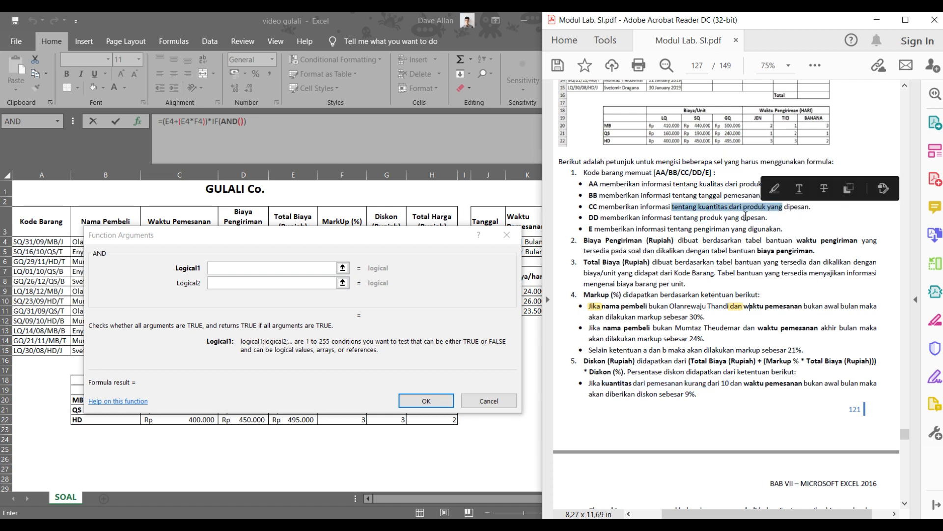
pyautogui.scroll(-3, 671, 262)
pyautogui.click(613, 298)
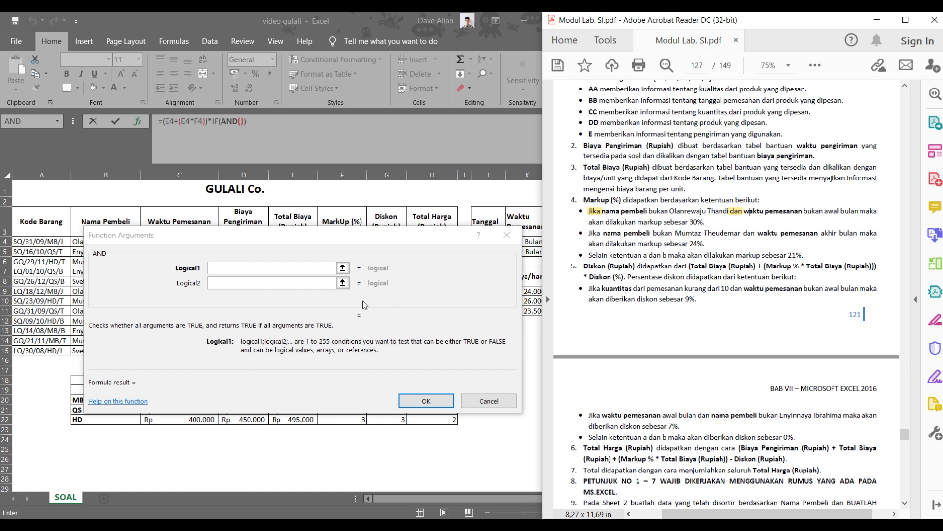
# - For the AND function's first condition, open the full function chooser and search for VALUE
pyautogui.click(312, 268)
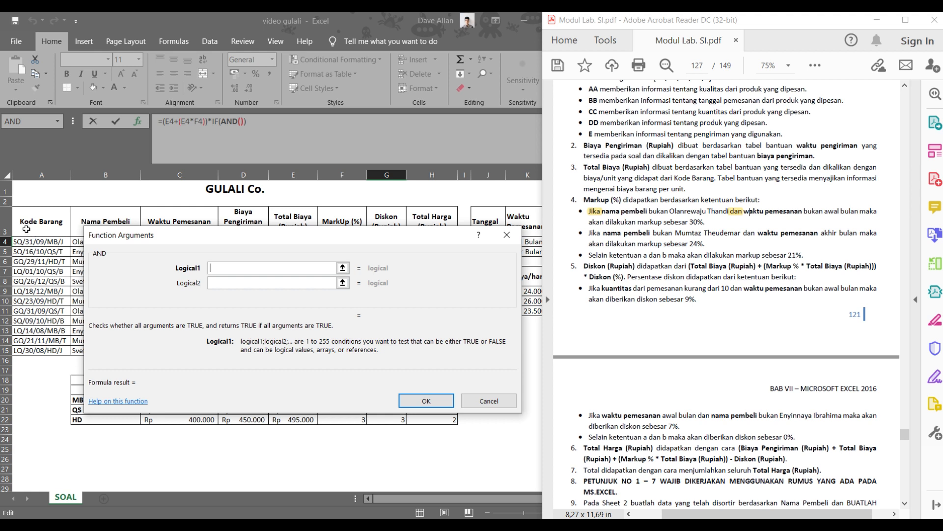
pyautogui.click(59, 121)
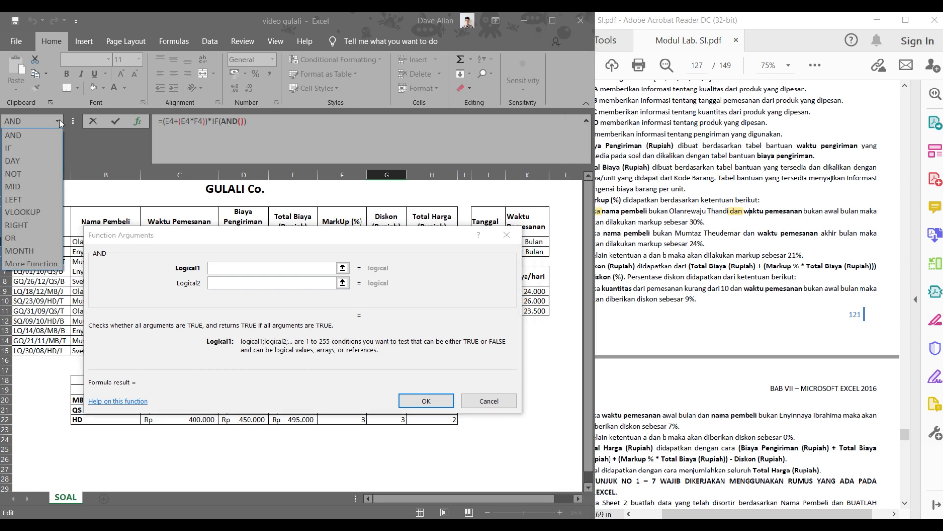
pyautogui.click(32, 264)
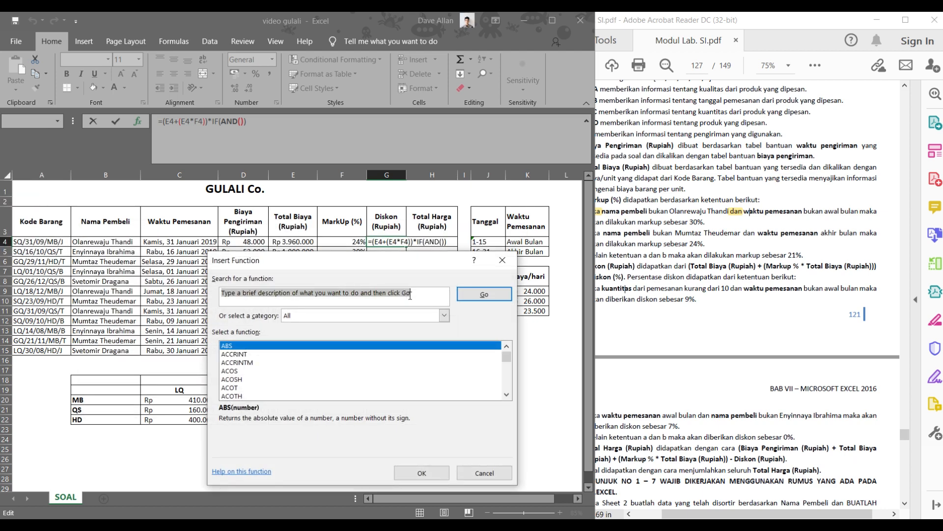
pyautogui.write('value')
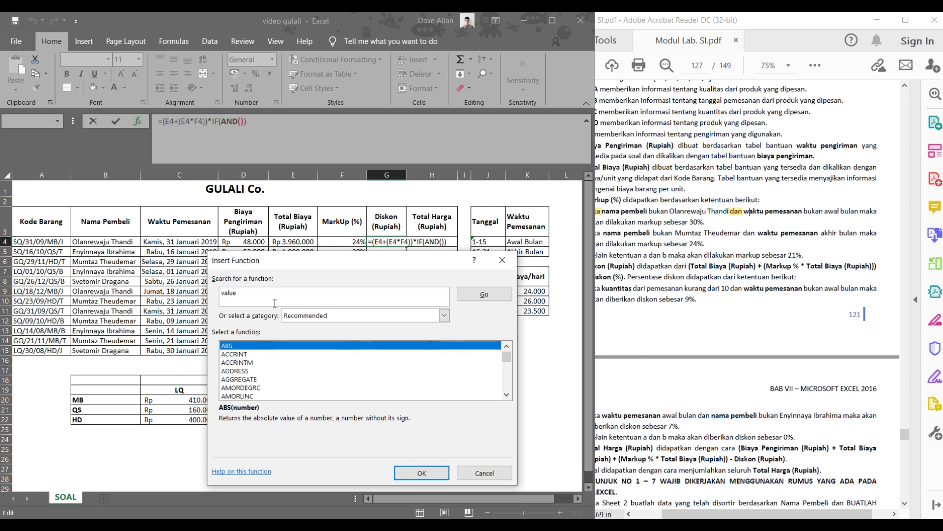
pyautogui.press('Return')
pyautogui.write('VALUE')
pyautogui.click(301, 316)
pyautogui.click(301, 316)
pyautogui.click(299, 343)
pyautogui.click(304, 298)
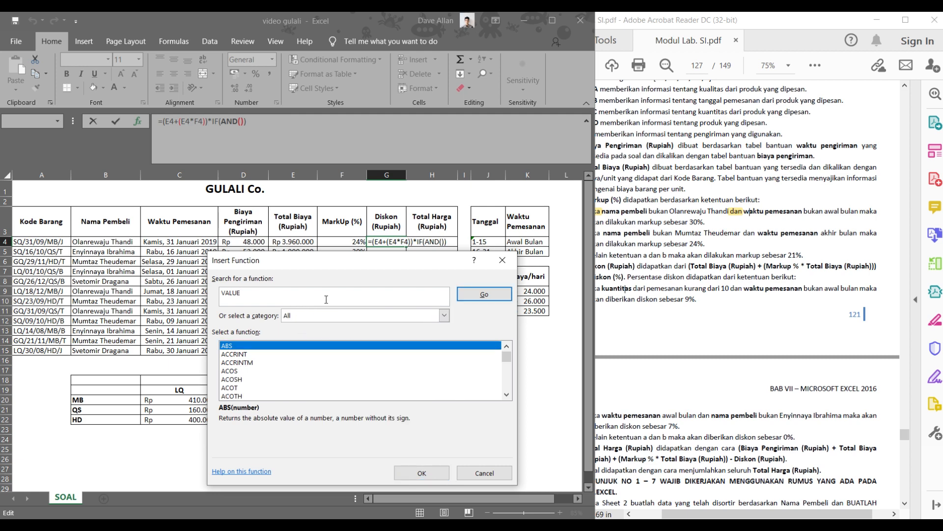
pyautogui.click(478, 294)
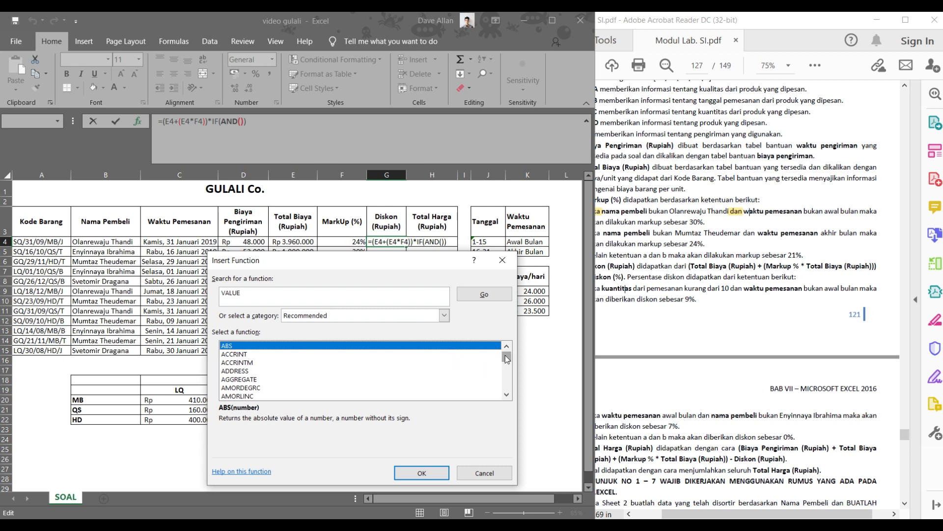
pyautogui.moveTo(505, 355); pyautogui.dragTo(504, 385)
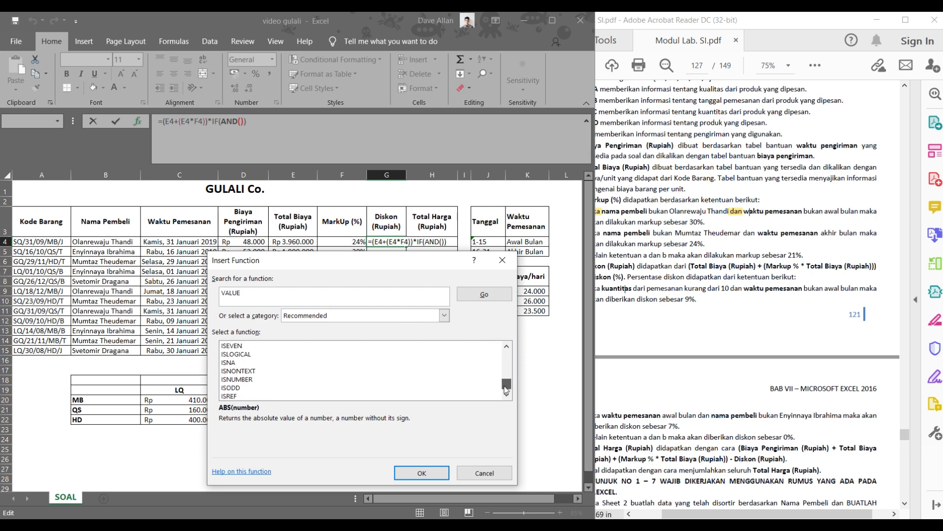
# - List all function categories and nest the VALUE function as the AND function's first condition
pyautogui.click(408, 314)
pyautogui.click(405, 343)
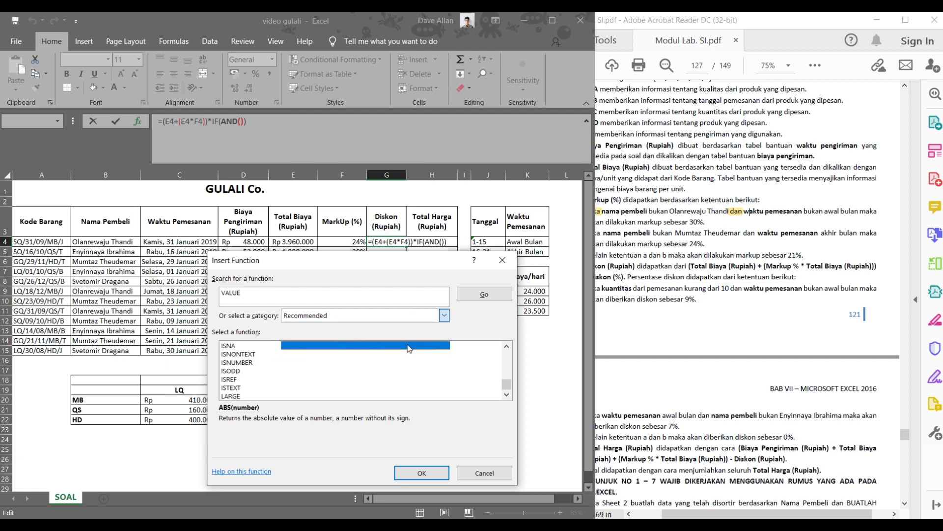
pyautogui.moveTo(513, 356); pyautogui.dragTo(511, 386)
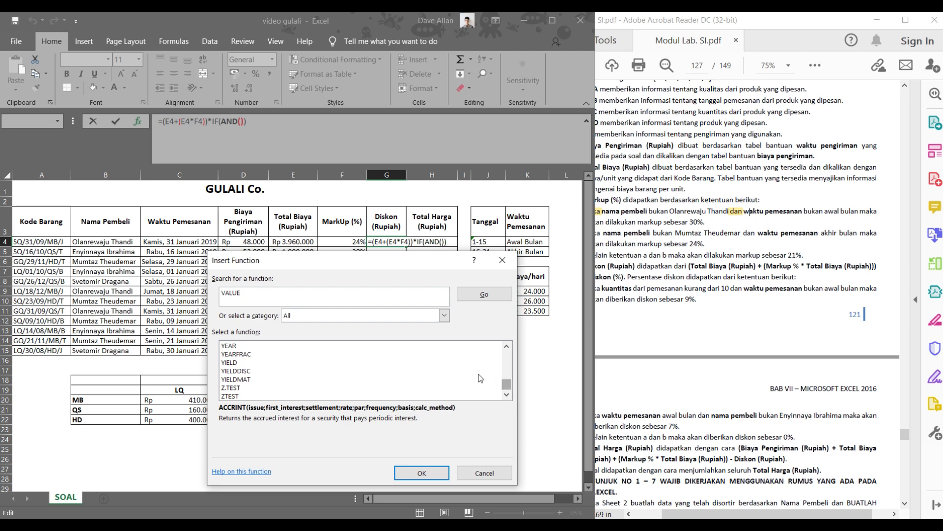
pyautogui.scroll(6, 442, 376)
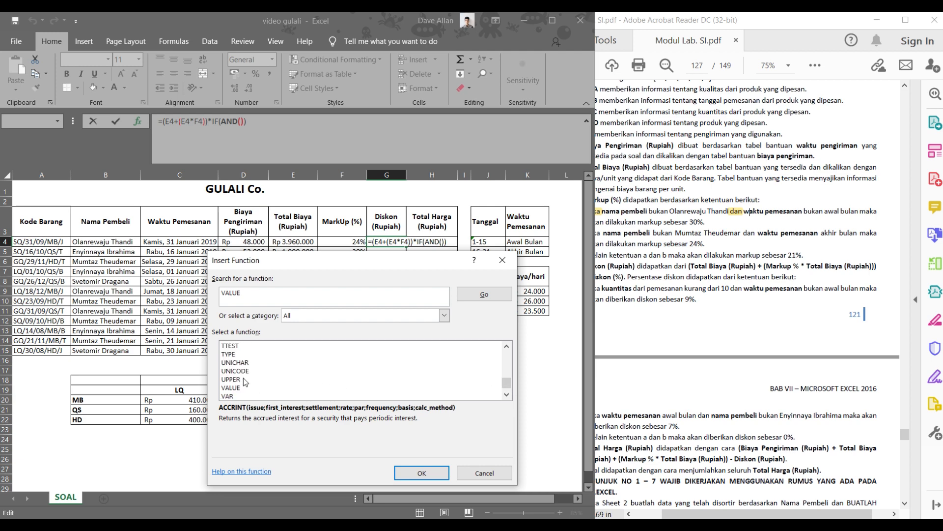
pyautogui.click(238, 391)
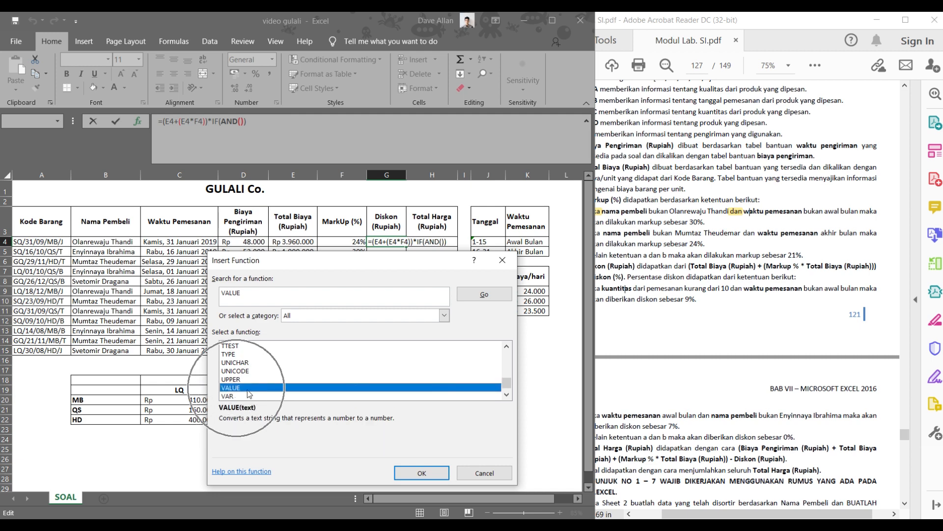
pyautogui.click(420, 478)
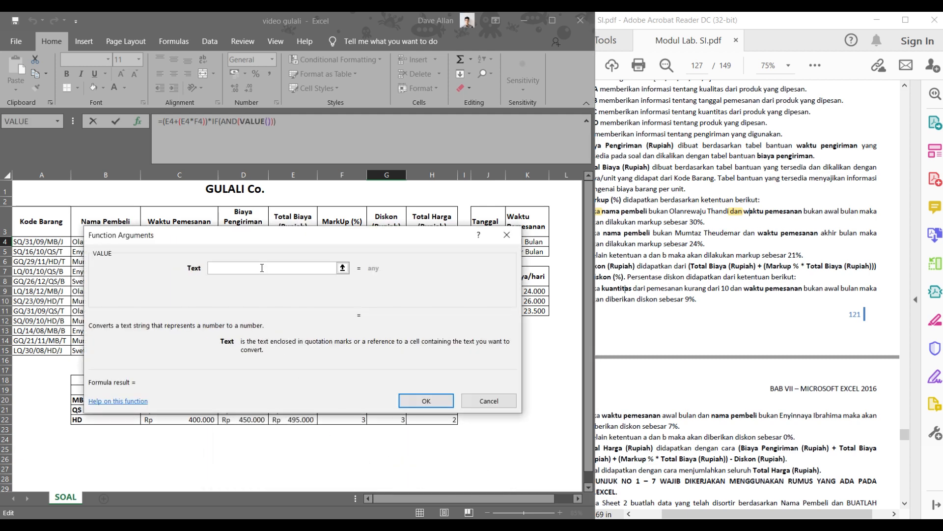
# - Nest a MID function inside the VALUE function, using the Kode Barang in A4 as its text
pyautogui.click(58, 121)
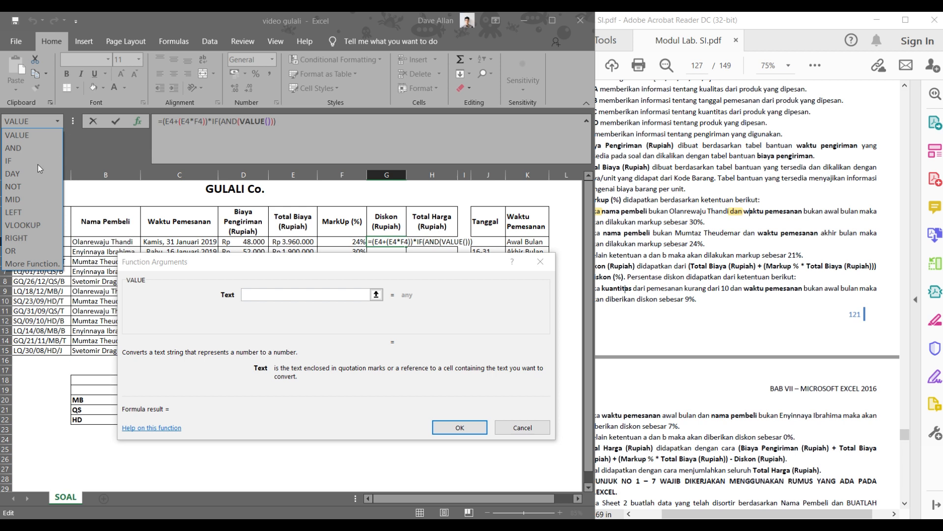
pyautogui.click(19, 198)
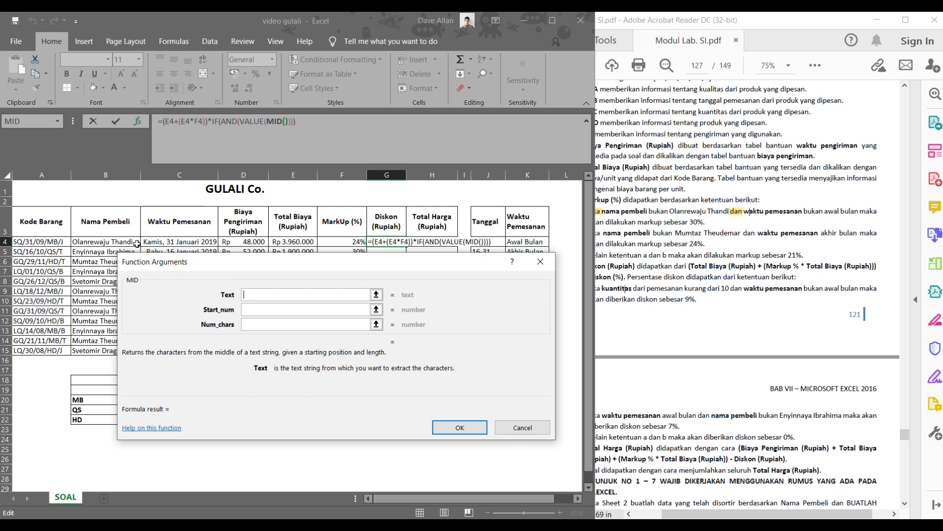
pyautogui.click(47, 243)
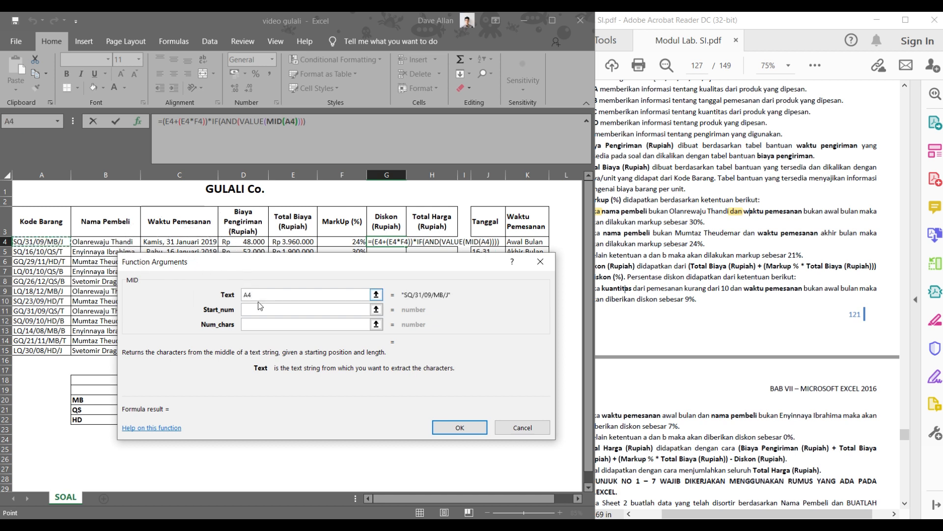
pyautogui.click(267, 311)
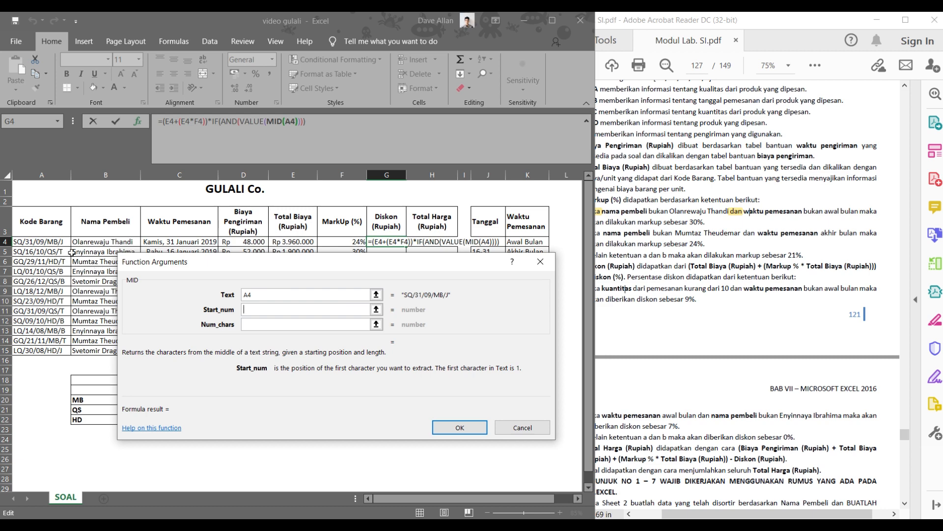
# - Examine the code layout AA/BB/CC/DD/E in the PDF and count where the quantity characters start in the Kode Barang in A4
pyautogui.scroll(6, 682, 257)
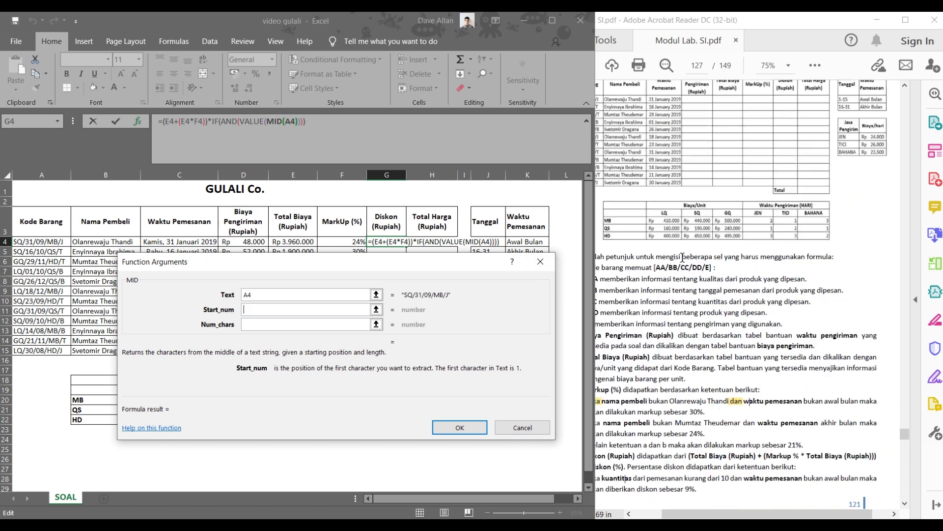
pyautogui.press('ctrl')
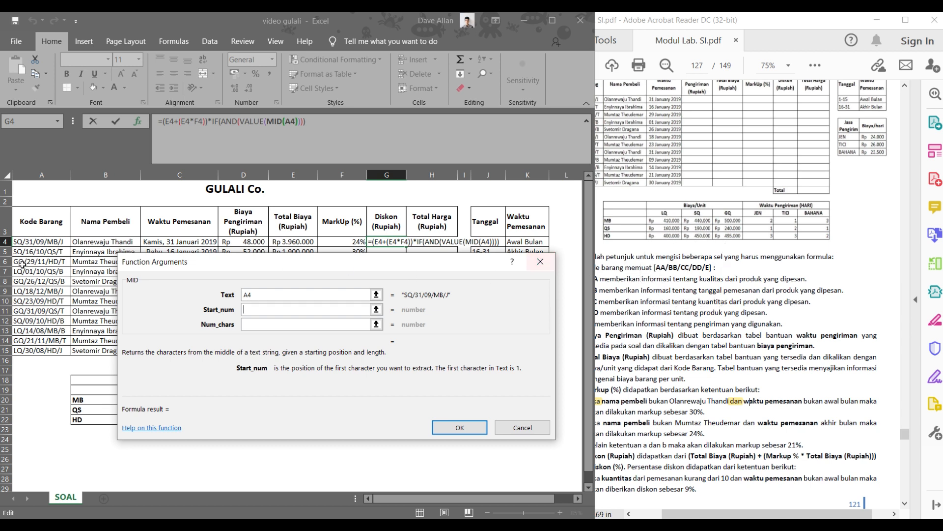
pyautogui.press('ctrl')
pyautogui.press('ctrl')
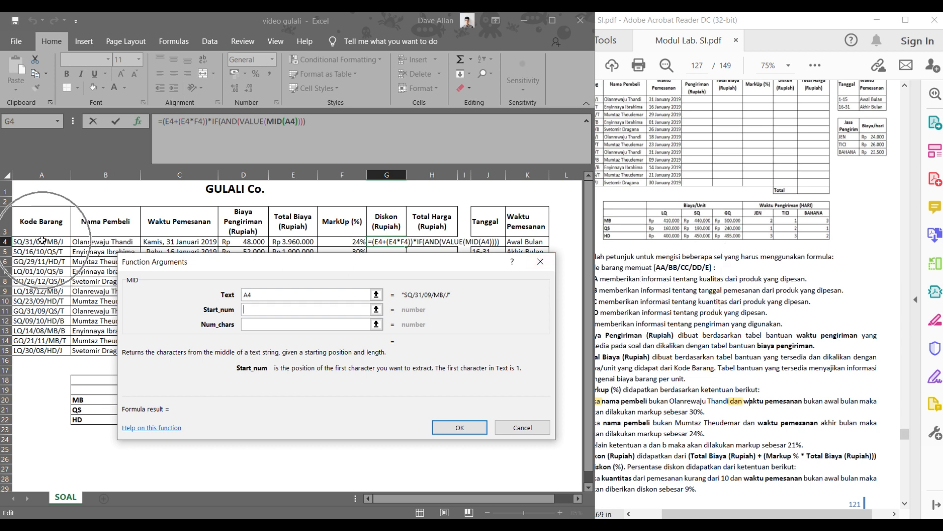
pyautogui.press('ctrl')
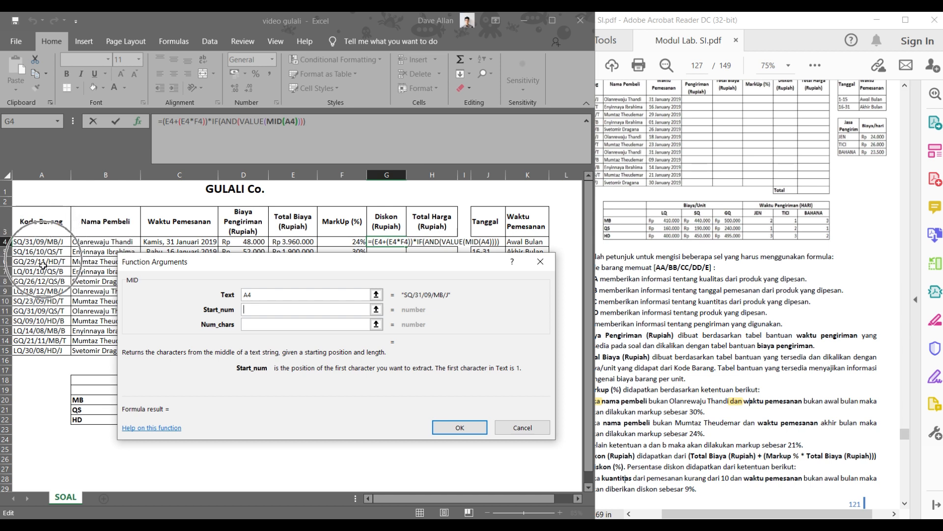
pyautogui.press('ctrl')
pyautogui.press('ctrl')
pyautogui.press('ctrl')
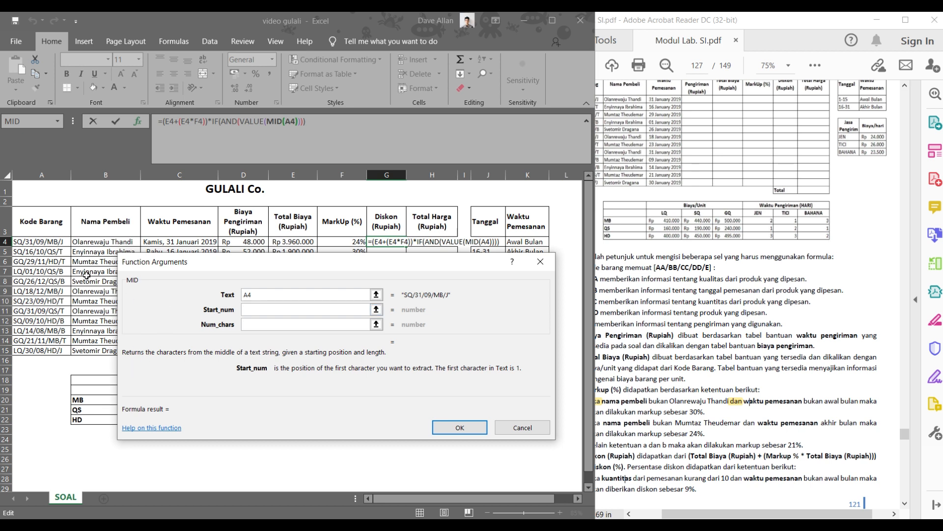
pyautogui.press('ctrl')
pyautogui.press('ctrl')
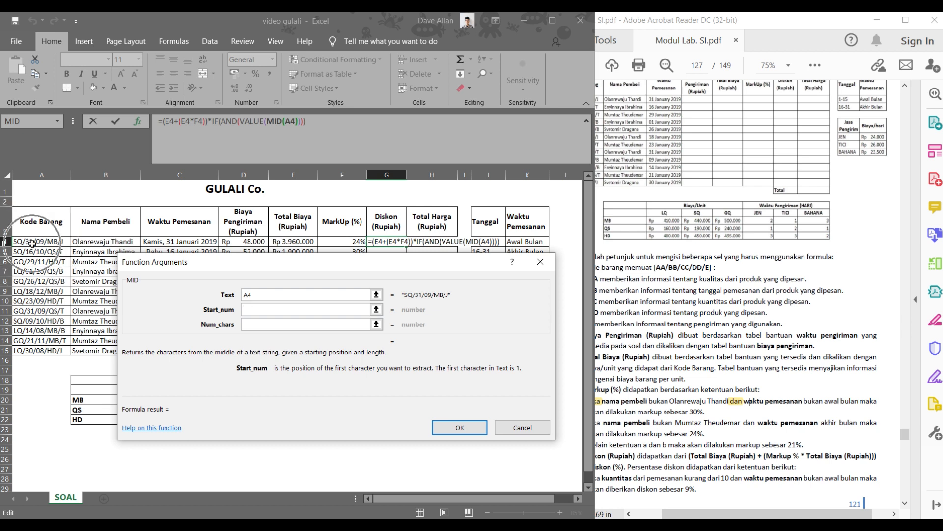
pyautogui.press('ctrl')
pyautogui.press('ctrl')
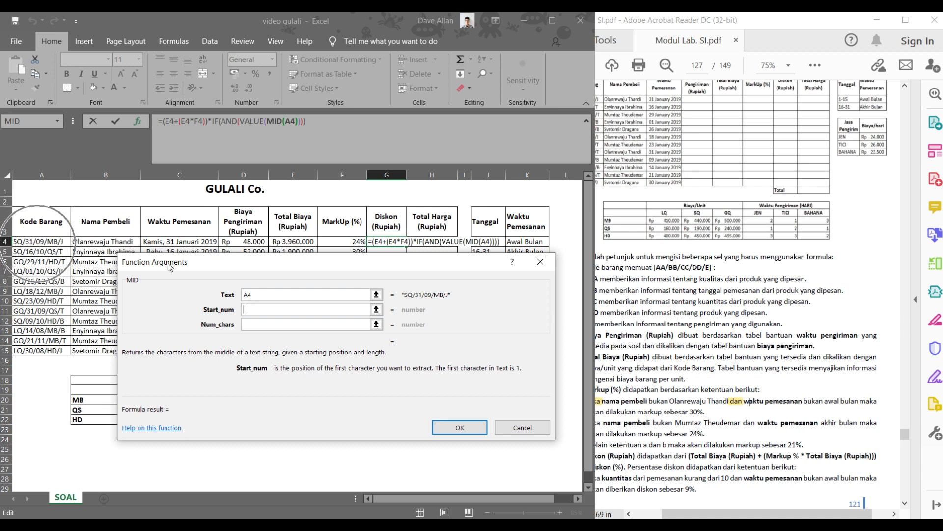
# - Set the MID function's start position to 7 and its number of characters to 2
pyautogui.click(254, 309)
pyautogui.write('7')
pyautogui.click(258, 324)
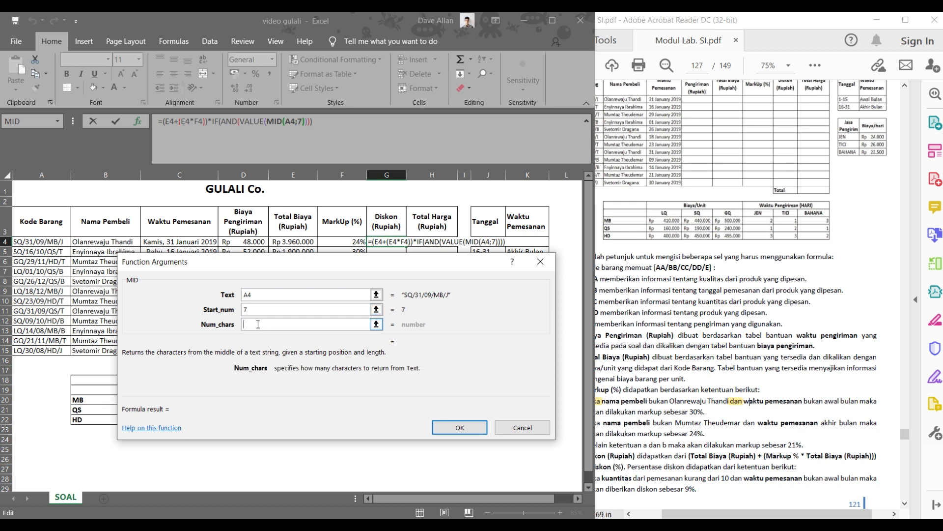
pyautogui.press('ctrl')
pyautogui.write('2')
pyautogui.press('ctrl')
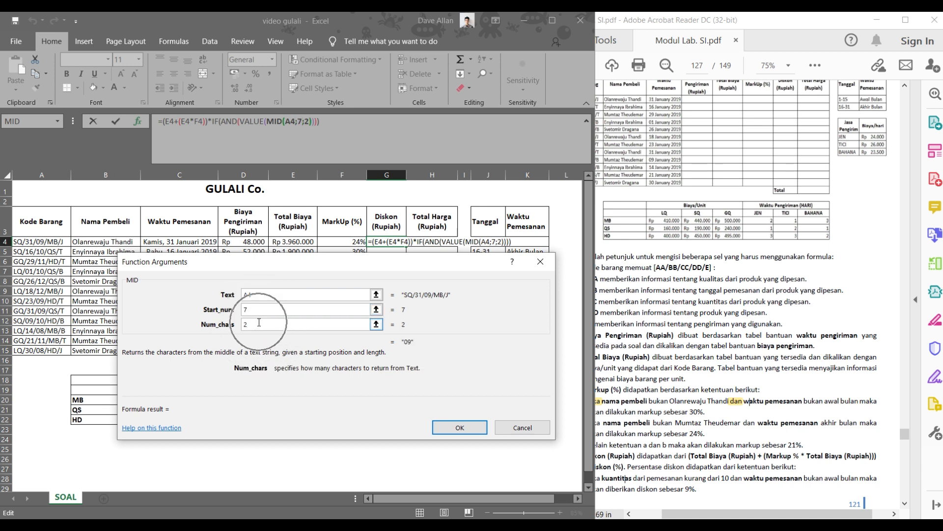
pyautogui.press('ctrl')
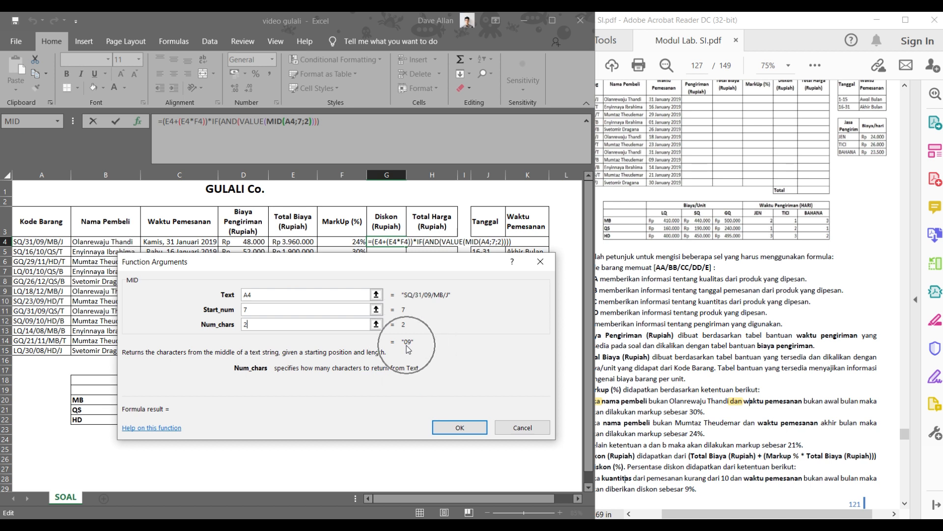
pyautogui.press('ctrl')
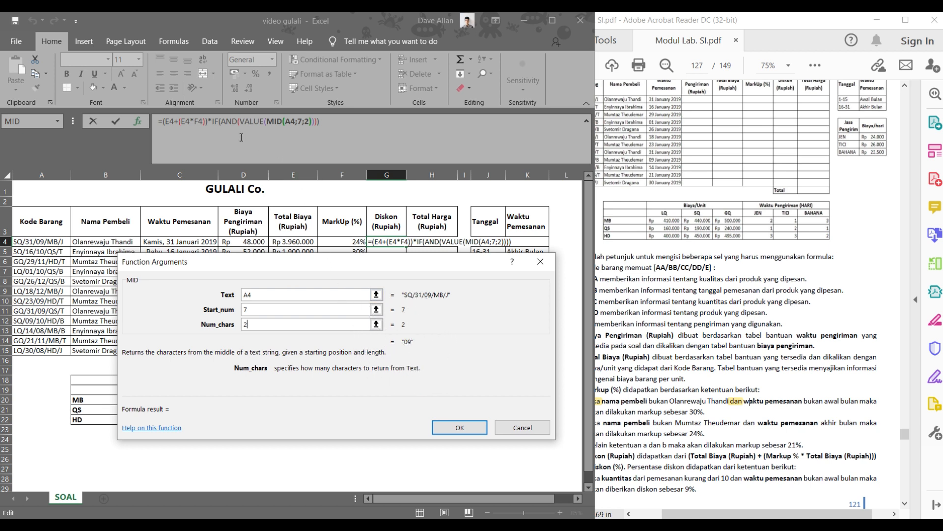
# - Check the quantity rule in the PDF, return to the AND function's arguments and complete its first condition as VALUE(MID(A4;7;2))<10
pyautogui.click(672, 418)
pyautogui.scroll(-3, 633, 417)
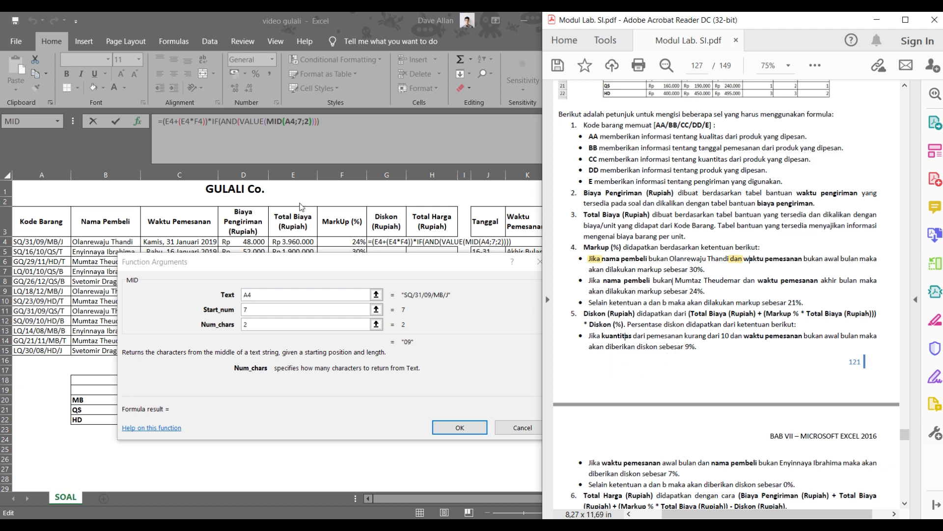
pyautogui.click(258, 149)
pyautogui.click(238, 118)
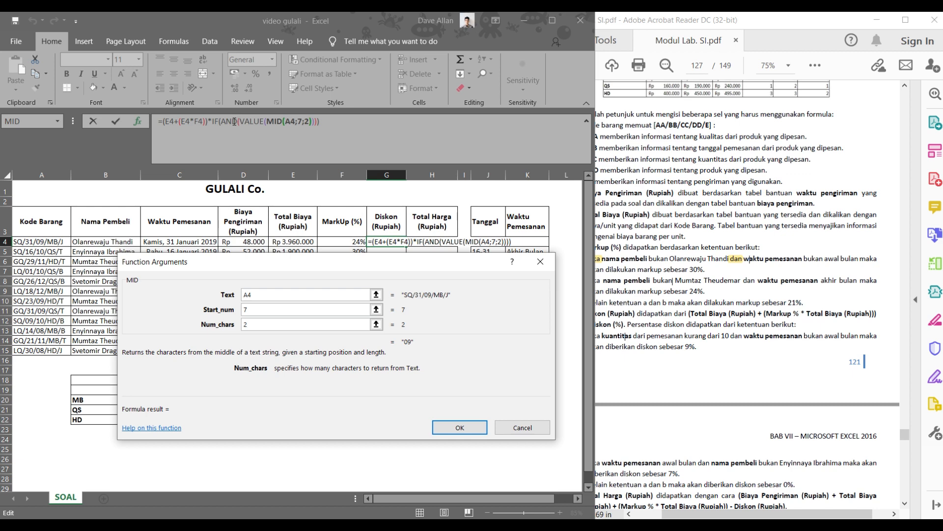
pyautogui.click(234, 121)
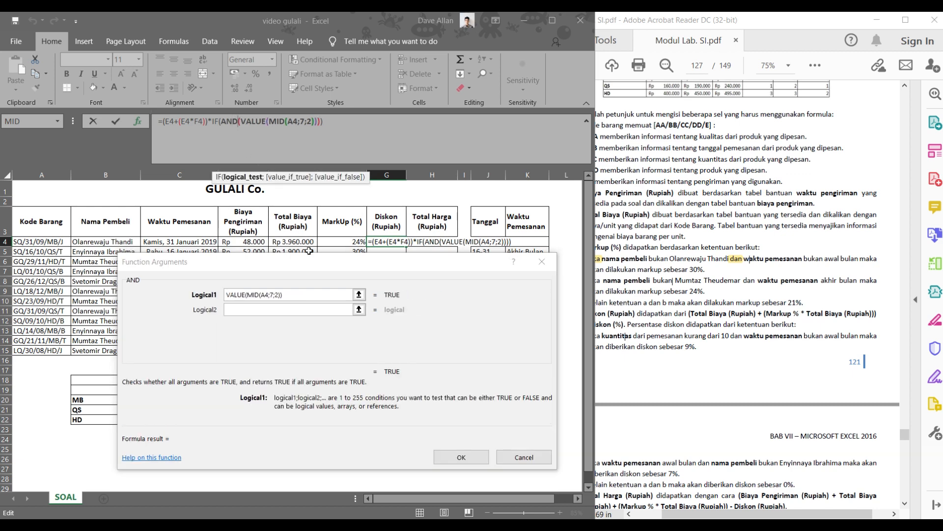
pyautogui.click(301, 294)
pyautogui.click(301, 294)
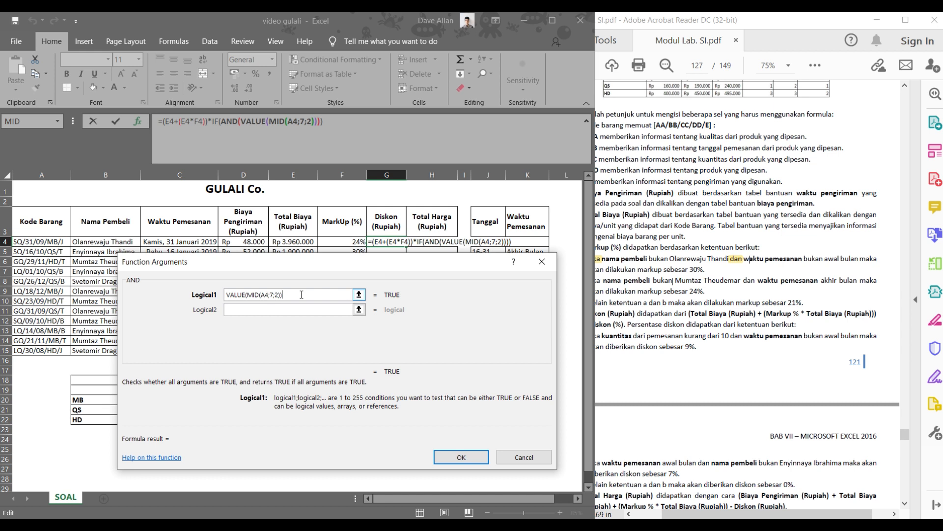
pyautogui.write('<10')
# - Review the waktu pemesanan condition in the PDF and nest a DAY function of C4 as the AND function's second condition
pyautogui.click(286, 306)
pyautogui.click(286, 306)
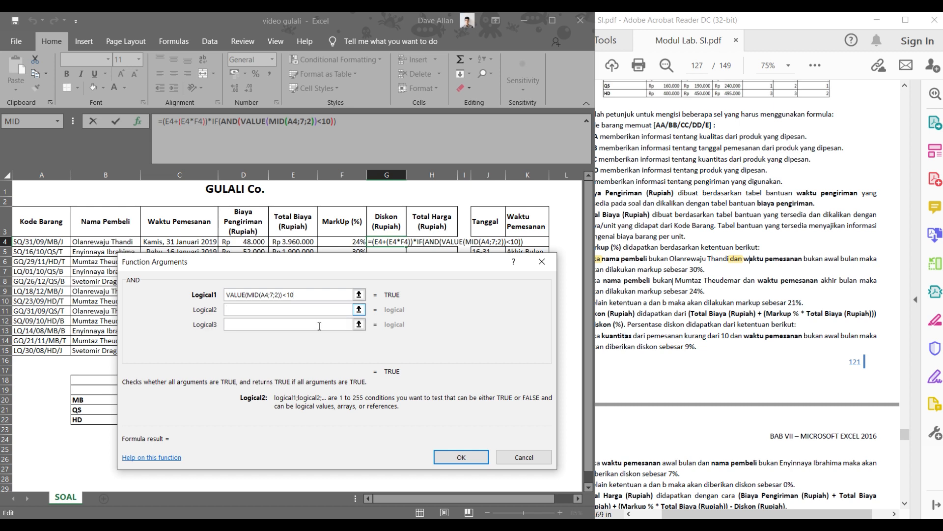
pyautogui.click(722, 337)
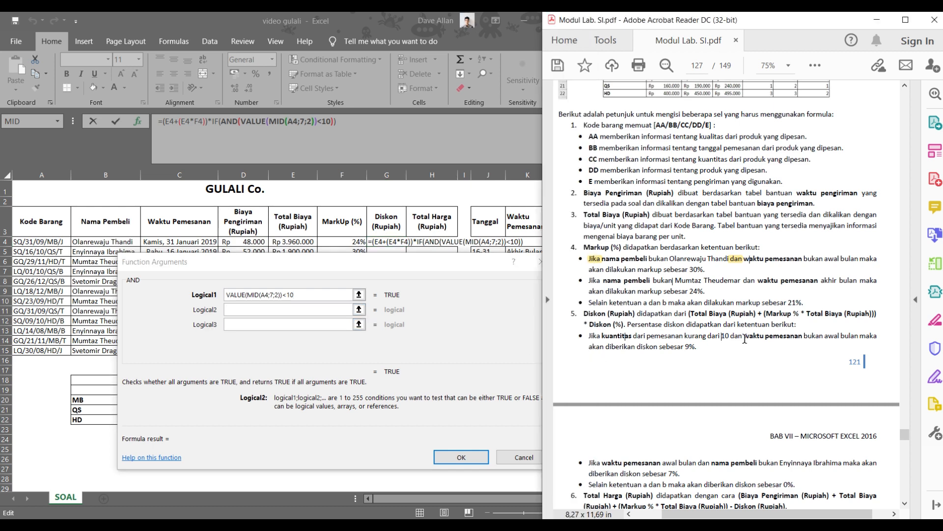
pyautogui.moveTo(745, 338); pyautogui.dragTo(786, 338)
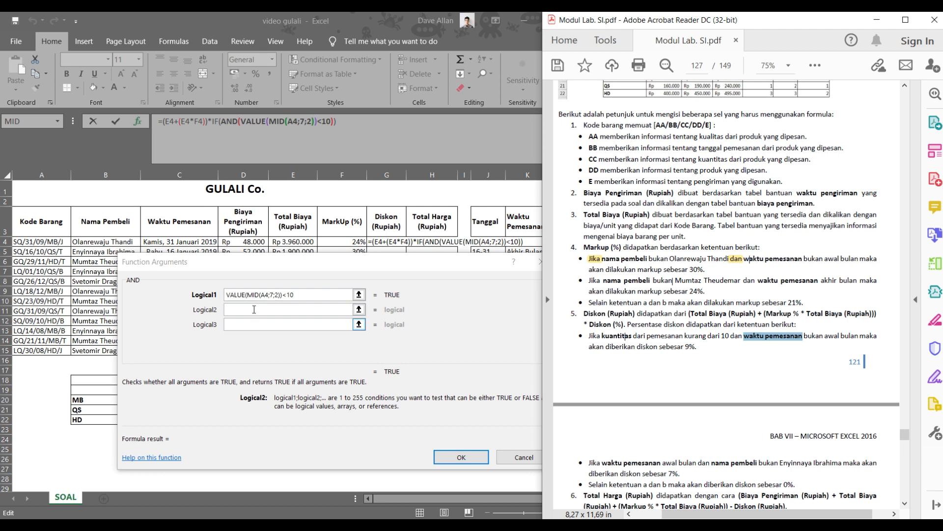
pyautogui.click(255, 310)
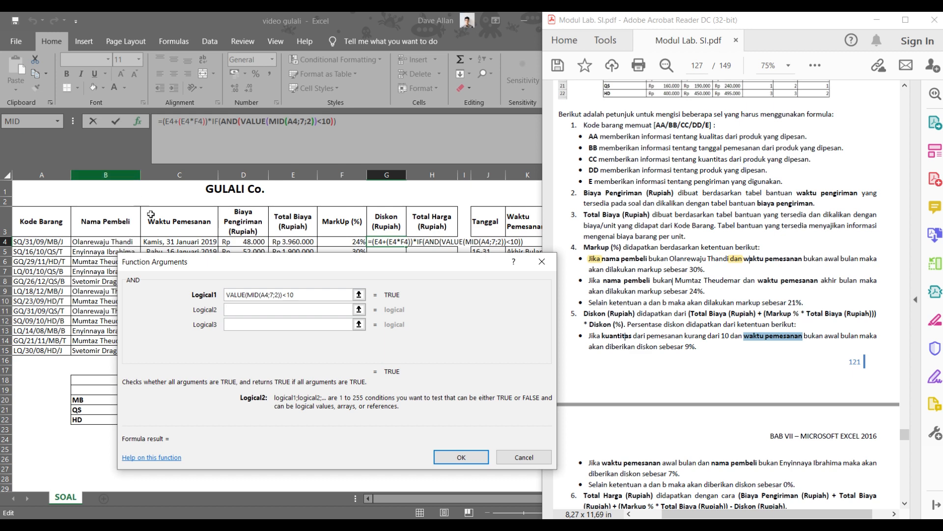
pyautogui.moveTo(195, 263); pyautogui.dragTo(274, 245)
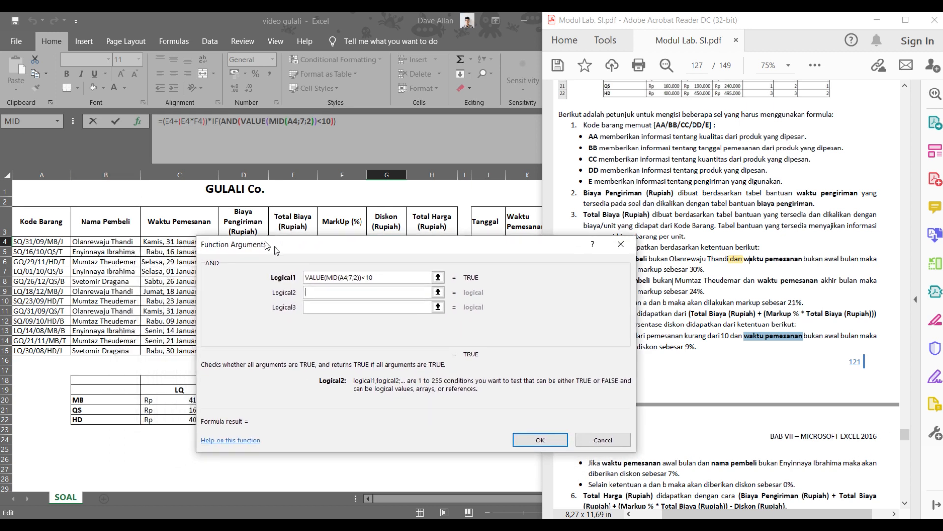
pyautogui.click(61, 123)
pyautogui.click(41, 190)
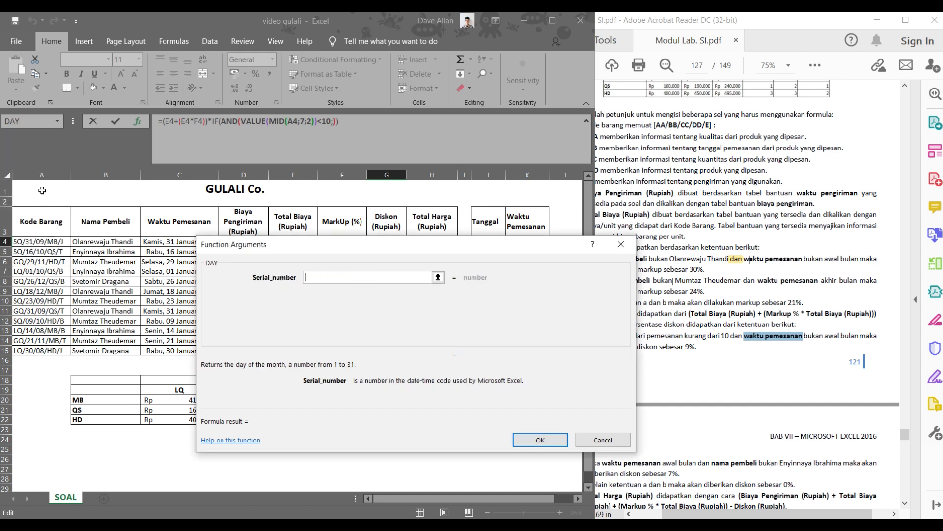
pyautogui.click(167, 243)
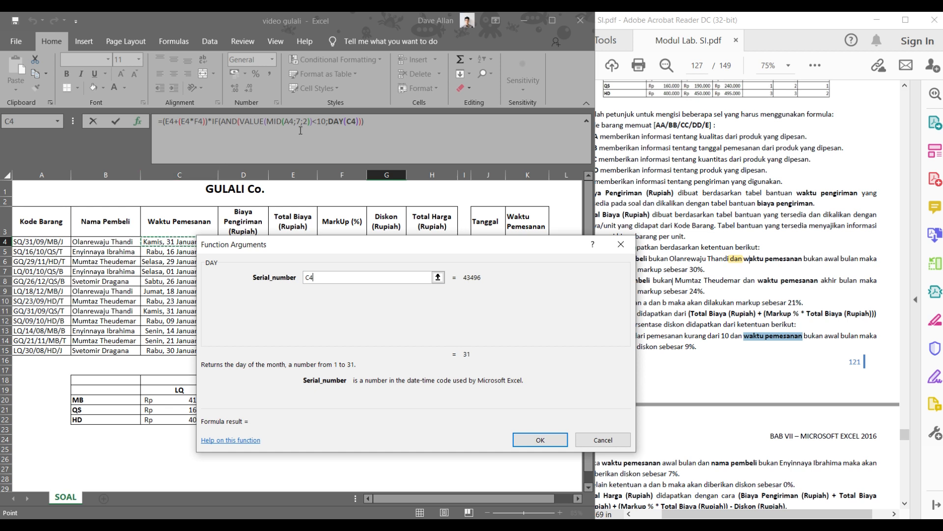
# - Return to the AND function's arguments and complete its second condition as DAY(C4)>15
pyautogui.click(234, 122)
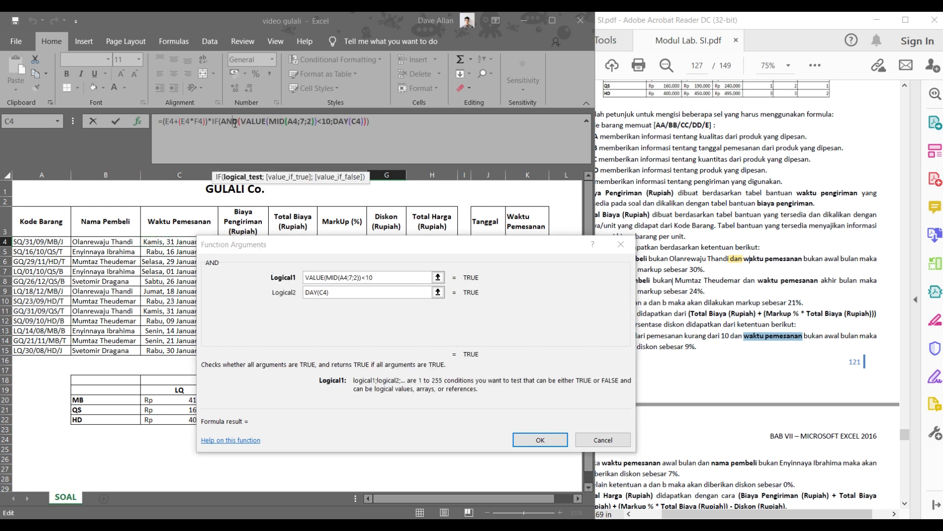
pyautogui.click(348, 293)
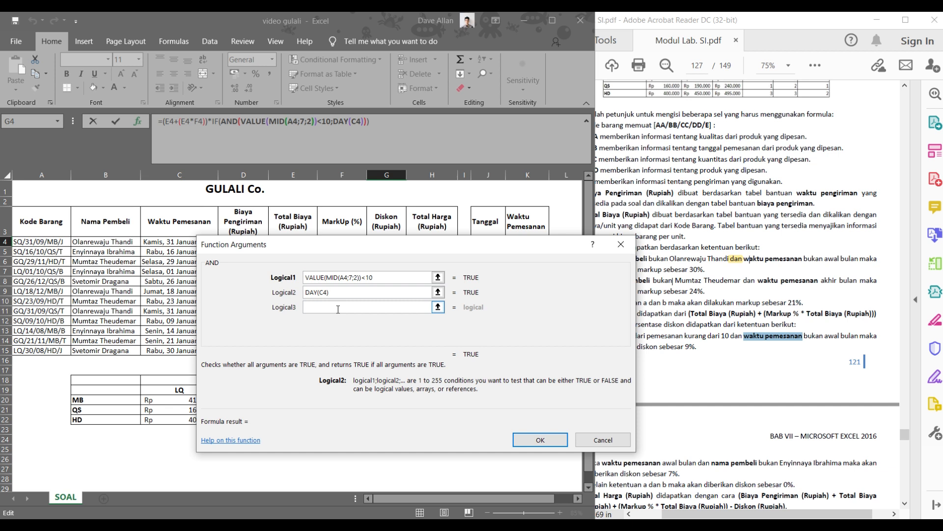
pyautogui.write('>15')
# - Return to the IF function's arguments, check the first rule's discount in the PDF and set the value if true to 9%
pyautogui.click(219, 120)
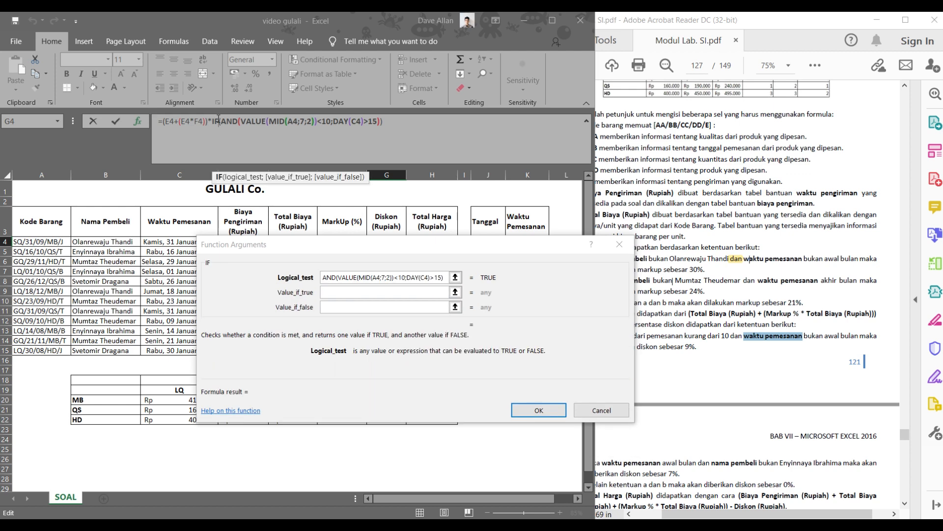
pyautogui.click(345, 296)
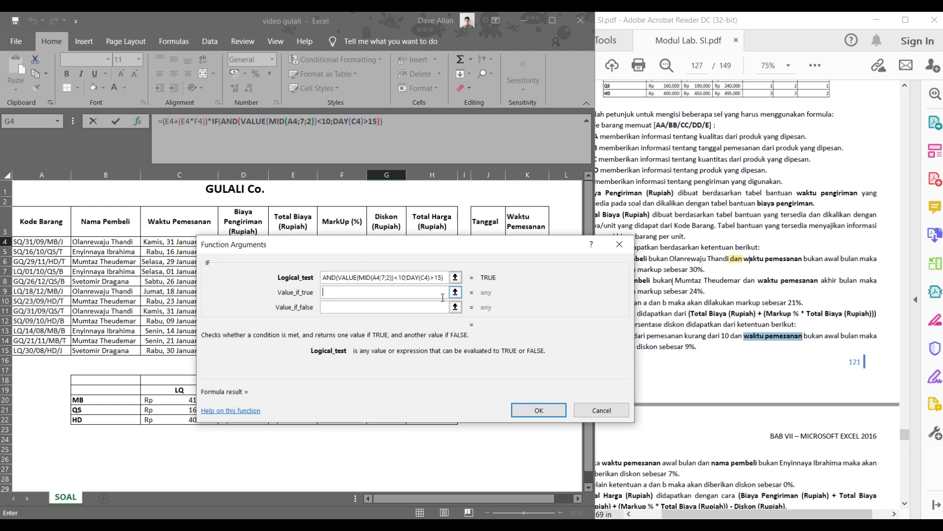
pyautogui.click(757, 302)
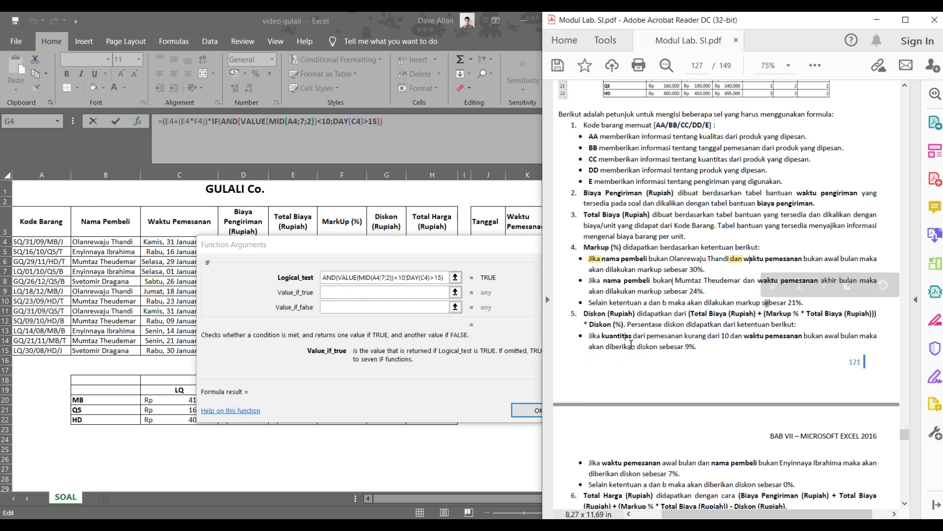
pyautogui.moveTo(606, 347); pyautogui.dragTo(697, 346)
pyautogui.click(373, 294)
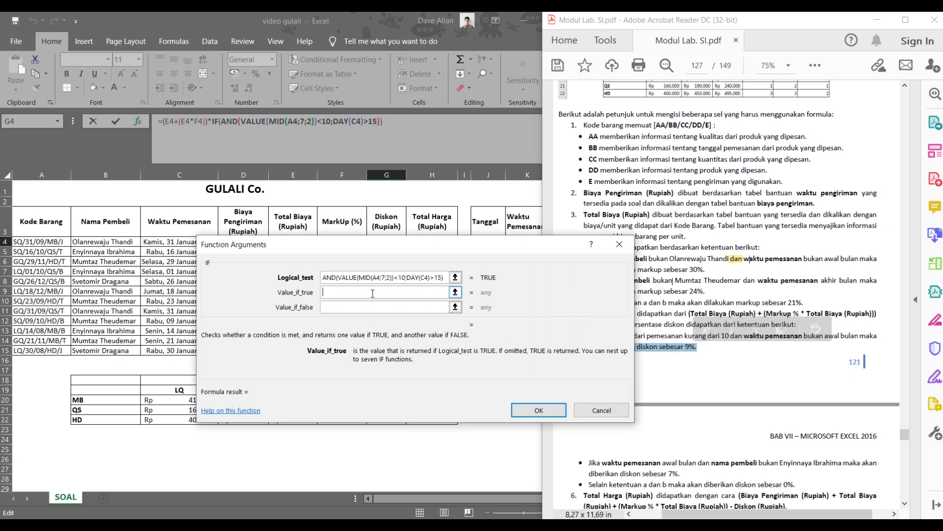
pyautogui.write('9%')
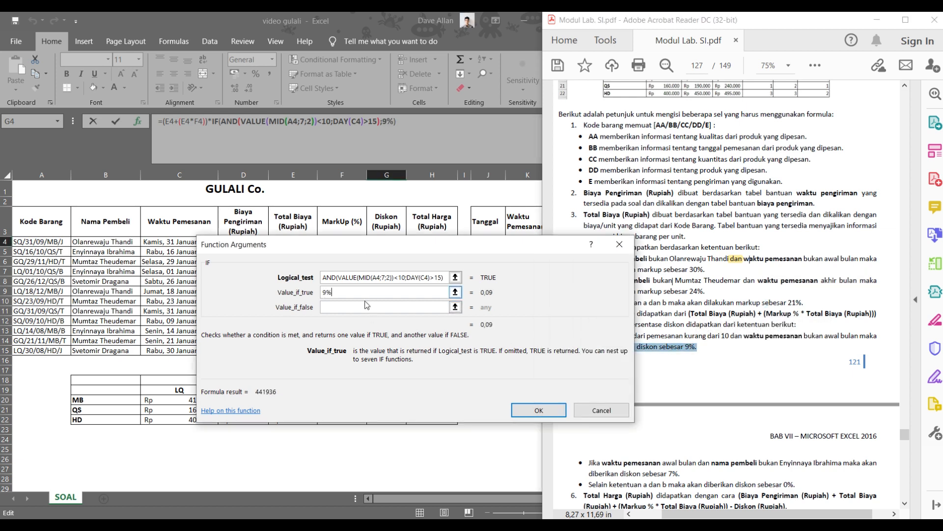
# - Review the second discount rule in the PDF and nest another IF function as the first IF's value if false
pyautogui.click(377, 307)
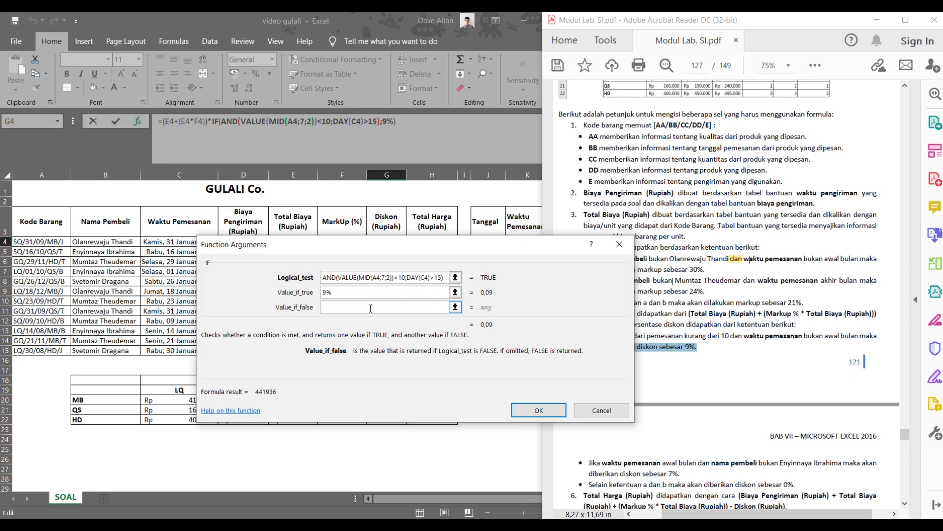
pyautogui.click(679, 347)
pyautogui.scroll(-5, 684, 317)
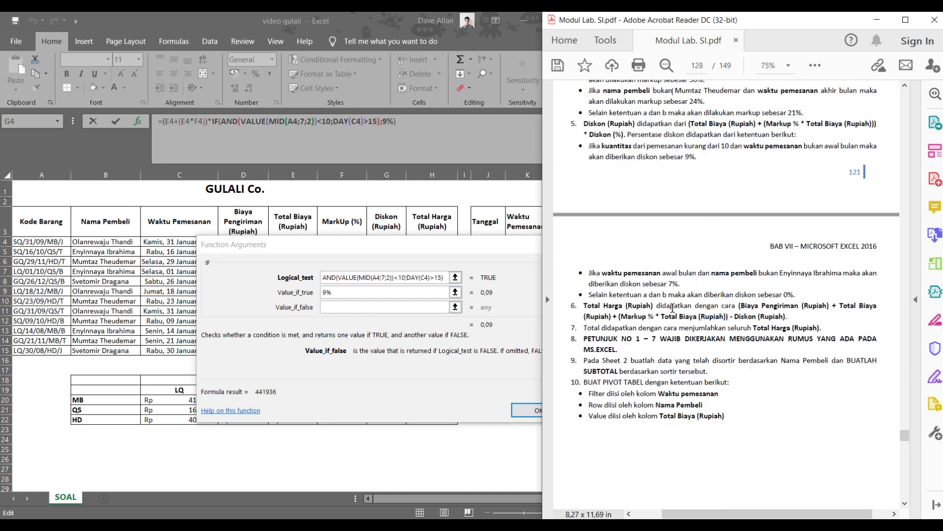
pyautogui.moveTo(584, 272); pyautogui.dragTo(669, 270)
pyautogui.click(617, 283)
pyautogui.moveTo(591, 272); pyautogui.dragTo(661, 273)
pyautogui.click(370, 309)
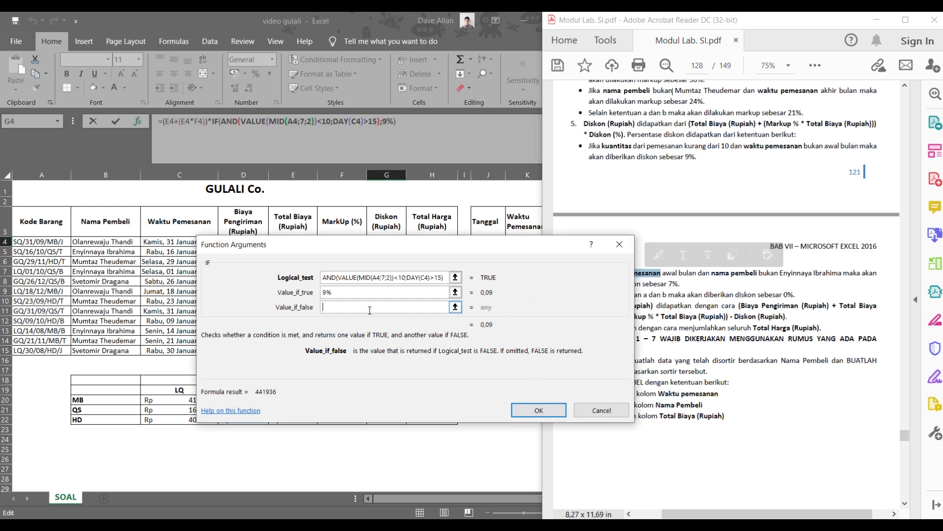
pyautogui.click(57, 121)
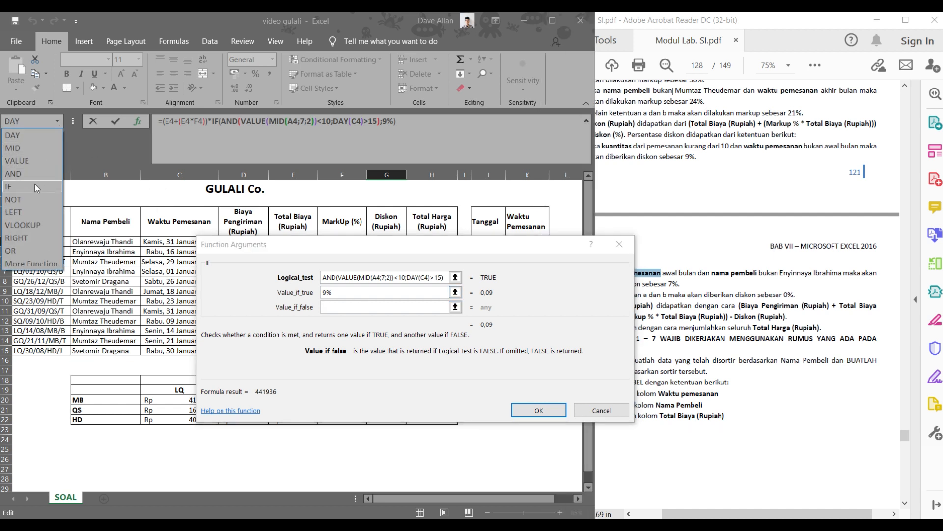
pyautogui.click(35, 186)
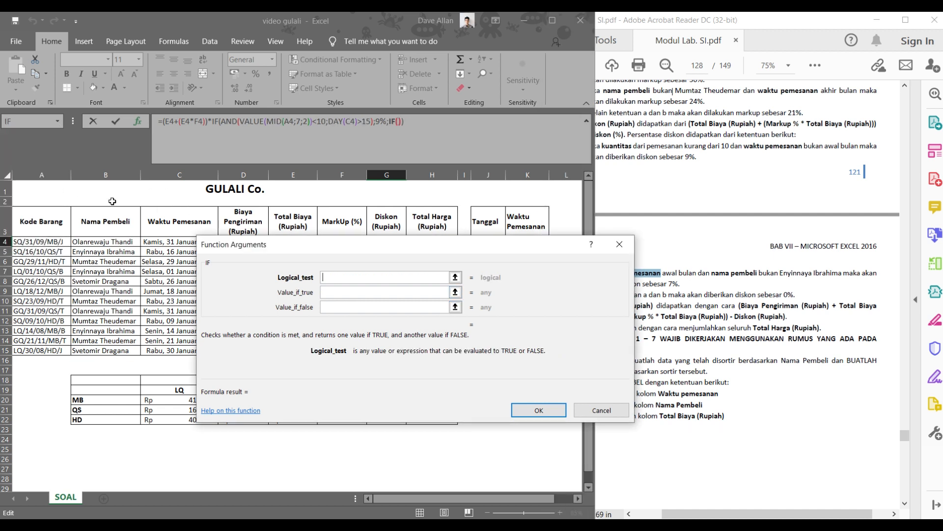
# - Recheck the rule's waktu pemesanan condition in the PDF and nest an AND function as the second IF's logical test
pyautogui.moveTo(395, 253); pyautogui.dragTo(321, 248)
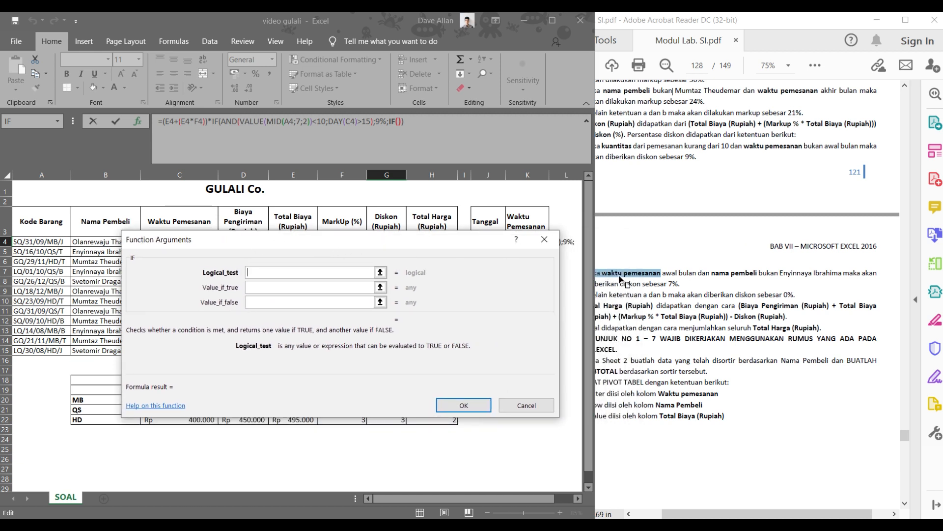
pyautogui.click(631, 277)
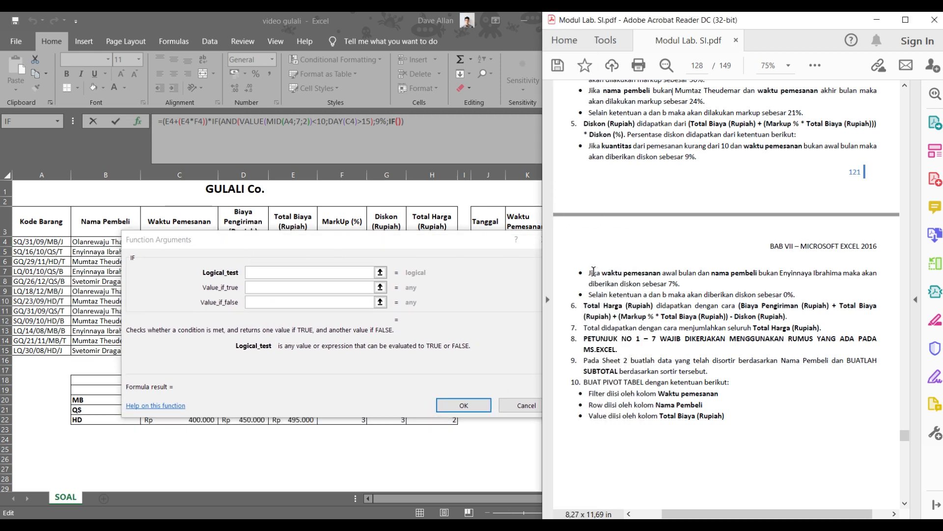
pyautogui.moveTo(590, 272); pyautogui.dragTo(712, 276)
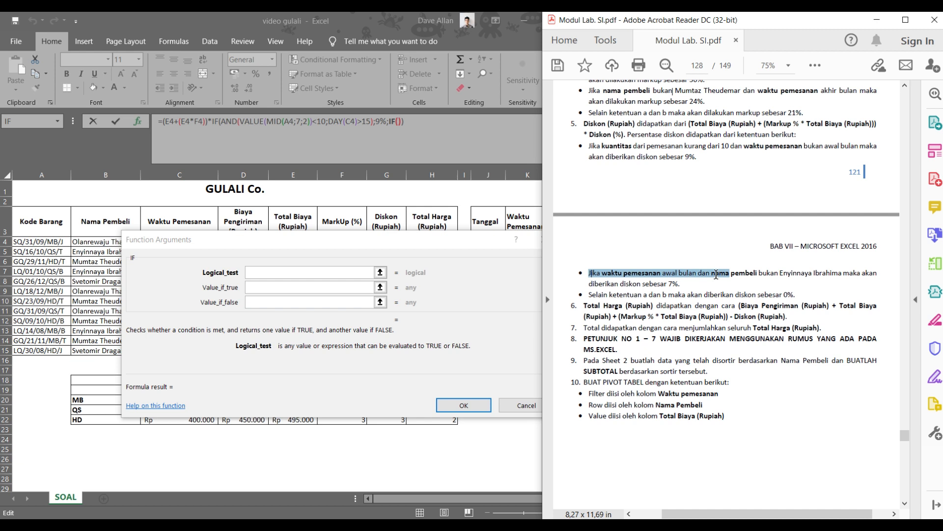
pyautogui.click(708, 276)
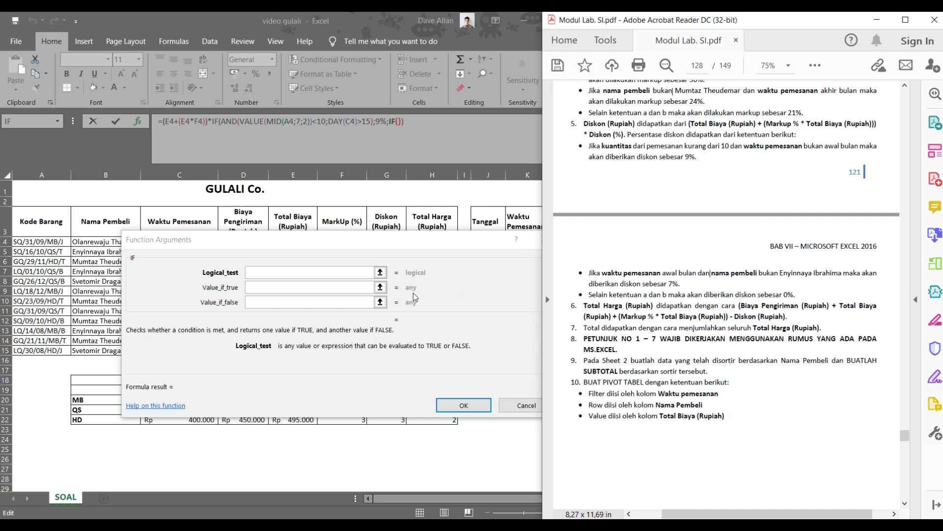
pyautogui.click(272, 272)
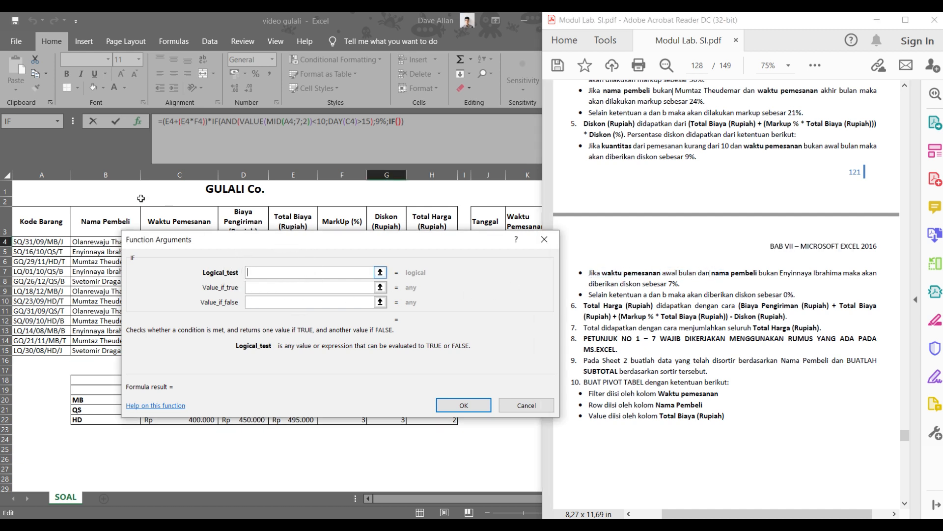
pyautogui.click(57, 122)
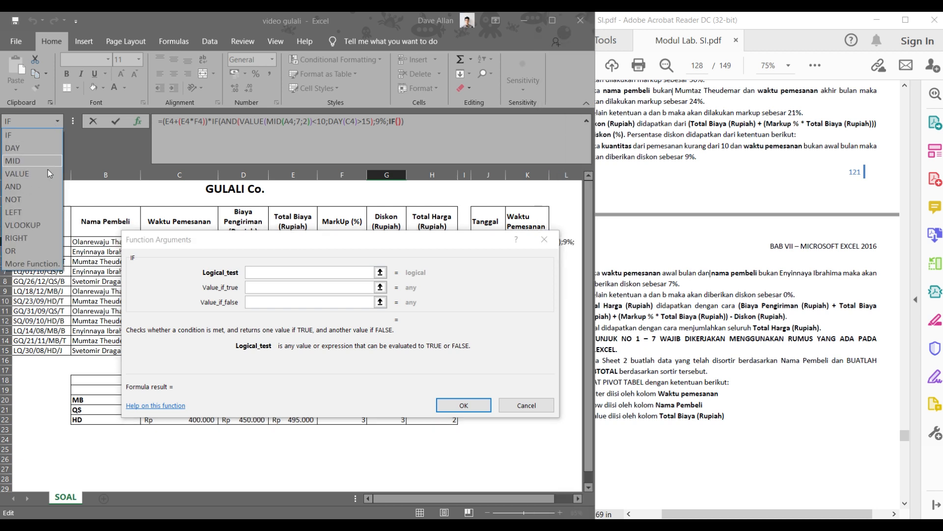
pyautogui.click(36, 189)
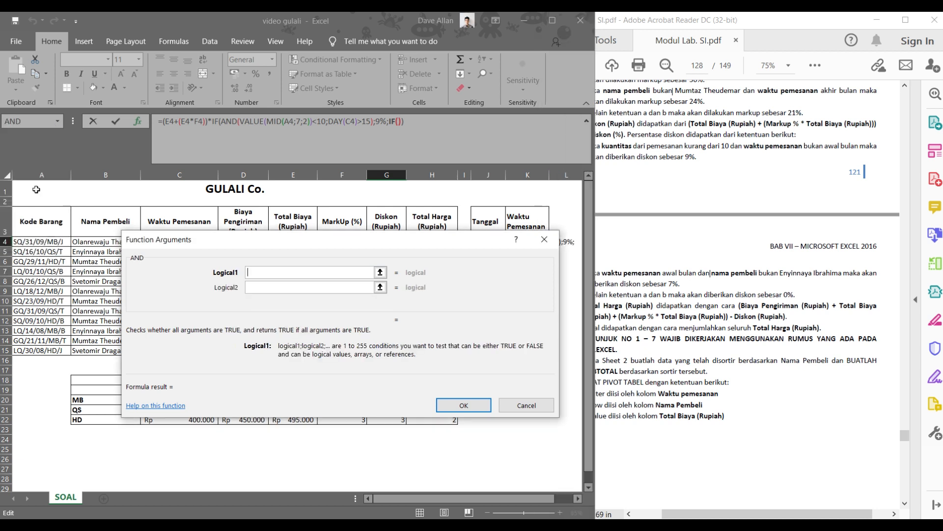
# - Nest a DAY function of C4 as the first condition of the second AND function
pyautogui.click(628, 304)
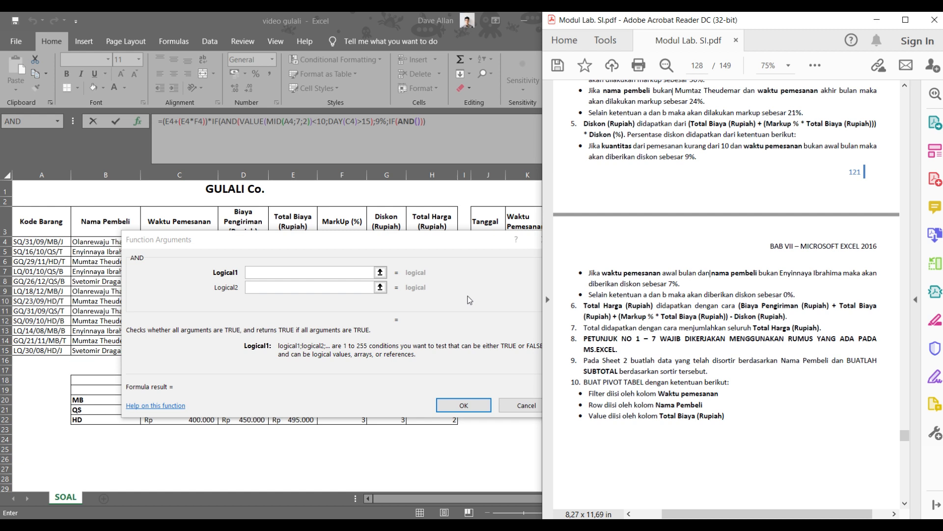
pyautogui.click(57, 122)
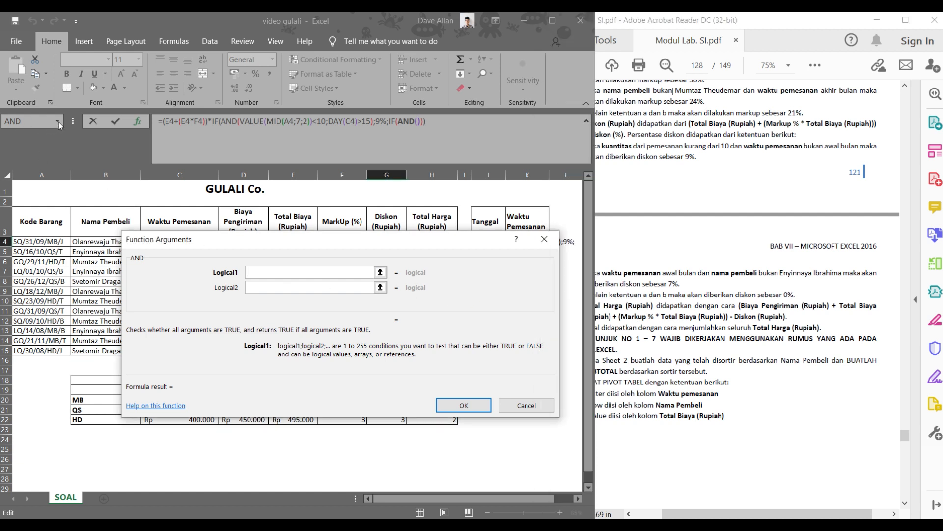
pyautogui.click(58, 122)
pyautogui.click(49, 160)
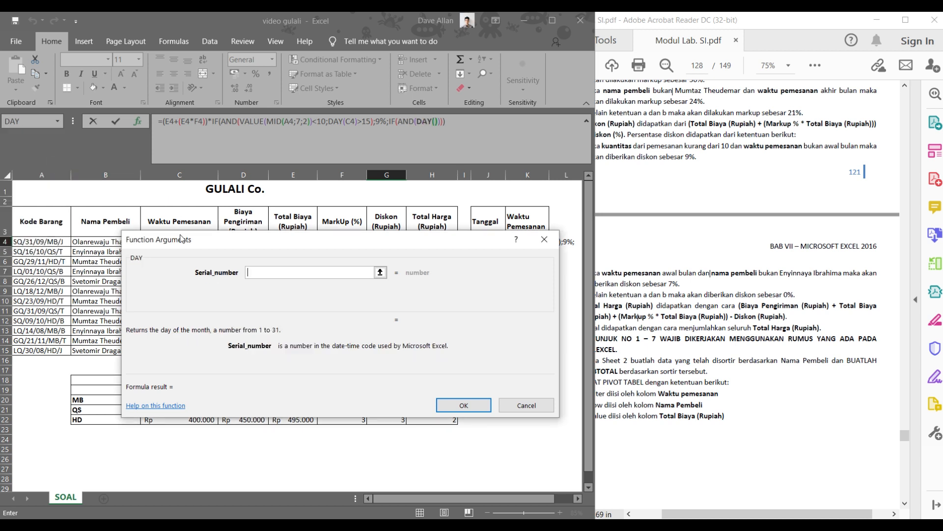
pyautogui.moveTo(187, 244); pyautogui.dragTo(309, 235)
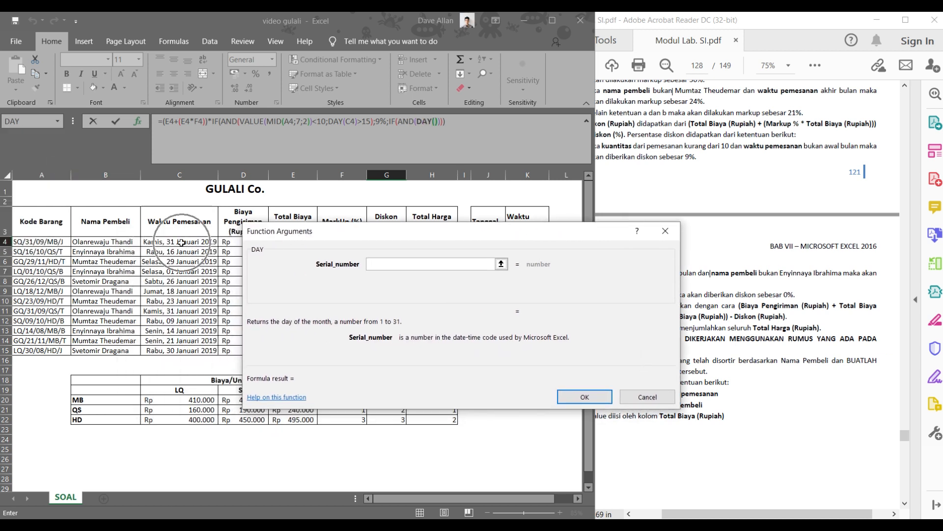
pyautogui.click(181, 242)
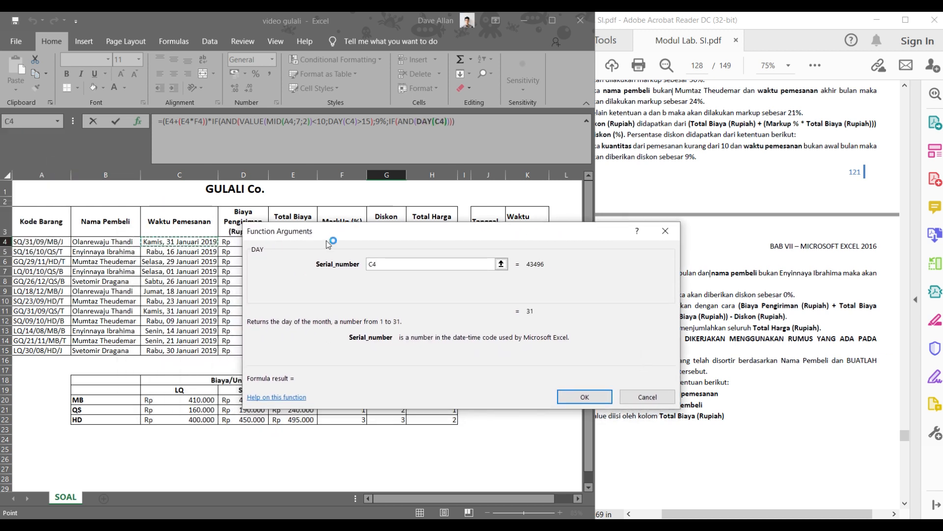
pyautogui.moveTo(327, 232); pyautogui.dragTo(264, 233)
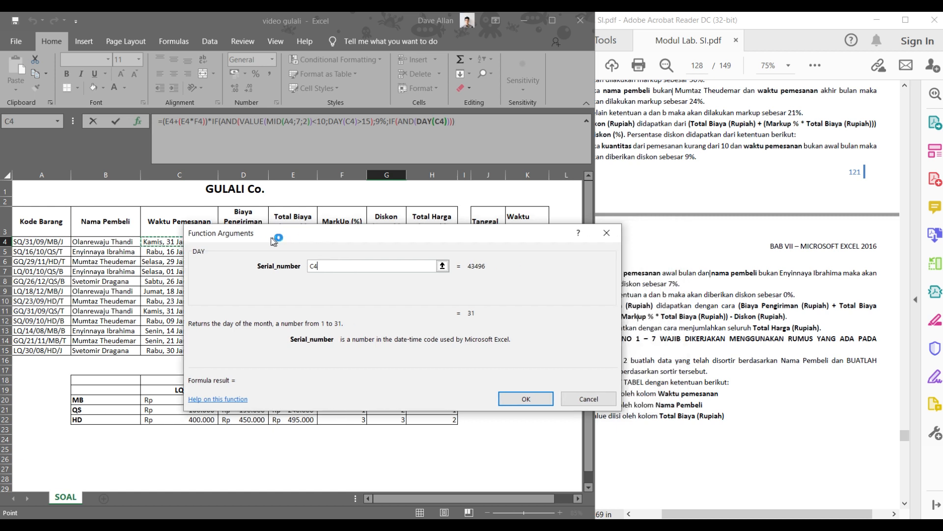
# - Return to the second AND function's arguments and complete its first condition as DAY(C4)<16
pyautogui.click(413, 122)
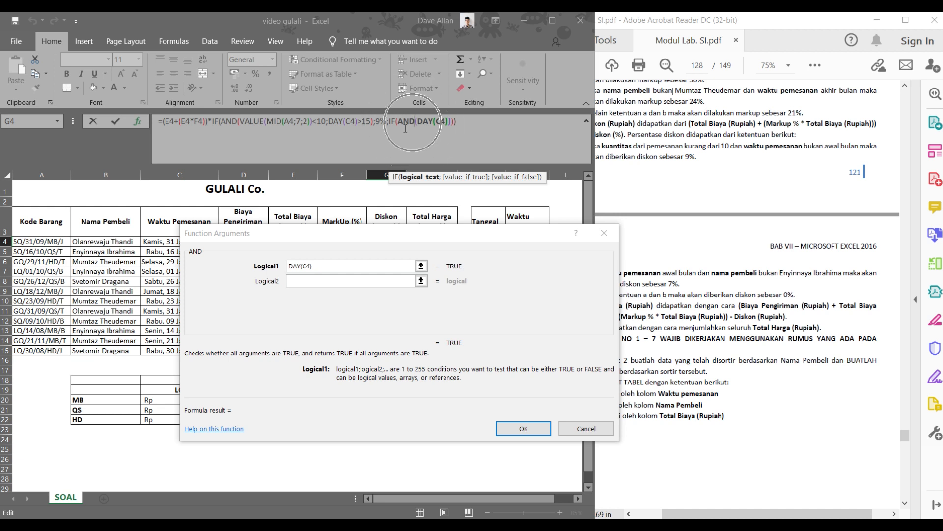
pyautogui.click(318, 266)
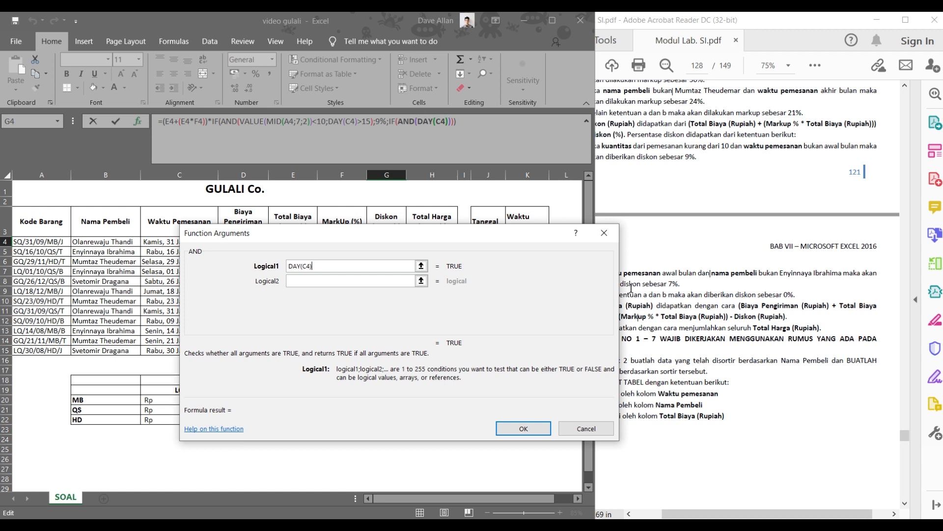
pyautogui.write('<')
pyautogui.write('15')
pyautogui.write('6')
# - Check the nama pembeli condition in the PDF and nest a NOT function as the second AND's second condition
pyautogui.click(698, 312)
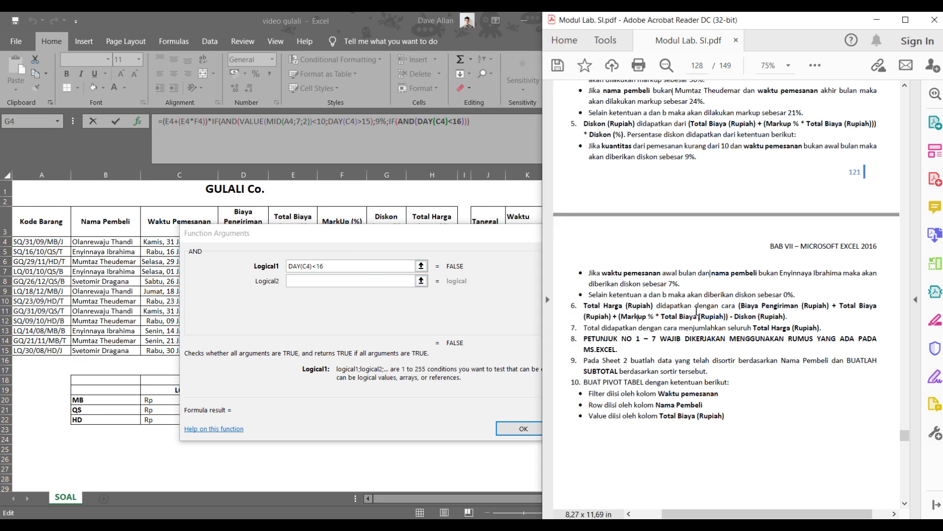
pyautogui.moveTo(696, 274); pyautogui.dragTo(837, 275)
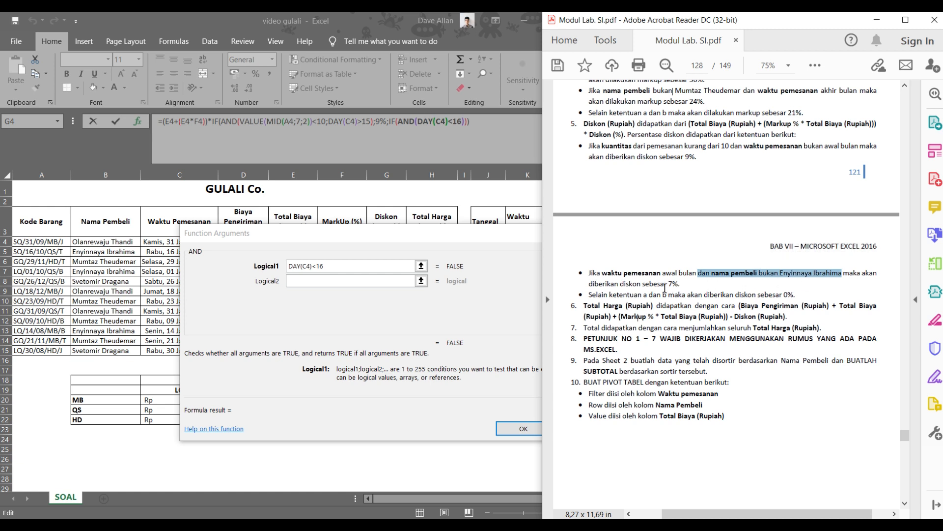
pyautogui.click(352, 281)
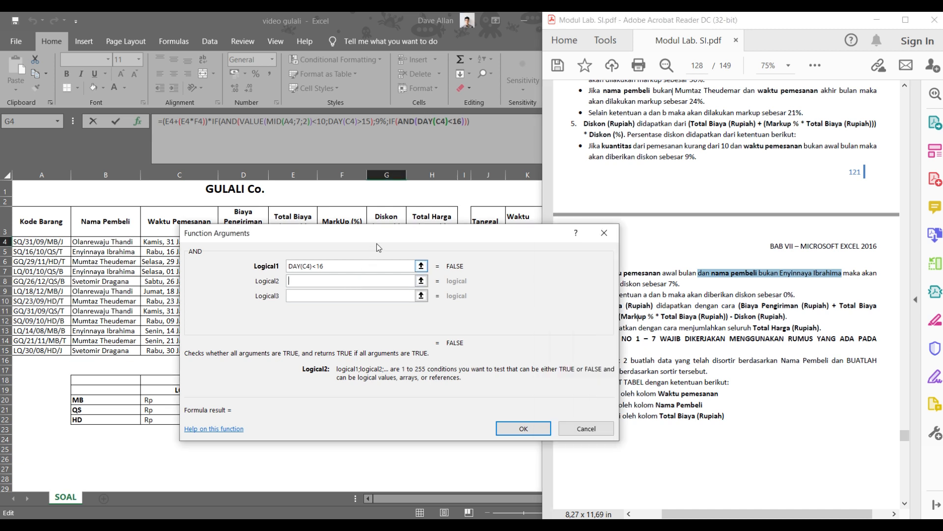
pyautogui.moveTo(383, 244); pyautogui.dragTo(428, 234)
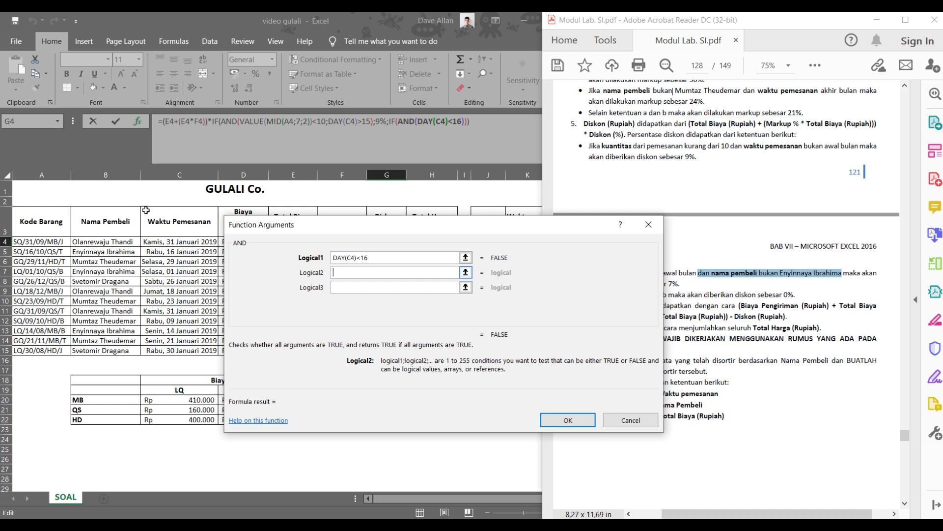
pyautogui.click(58, 119)
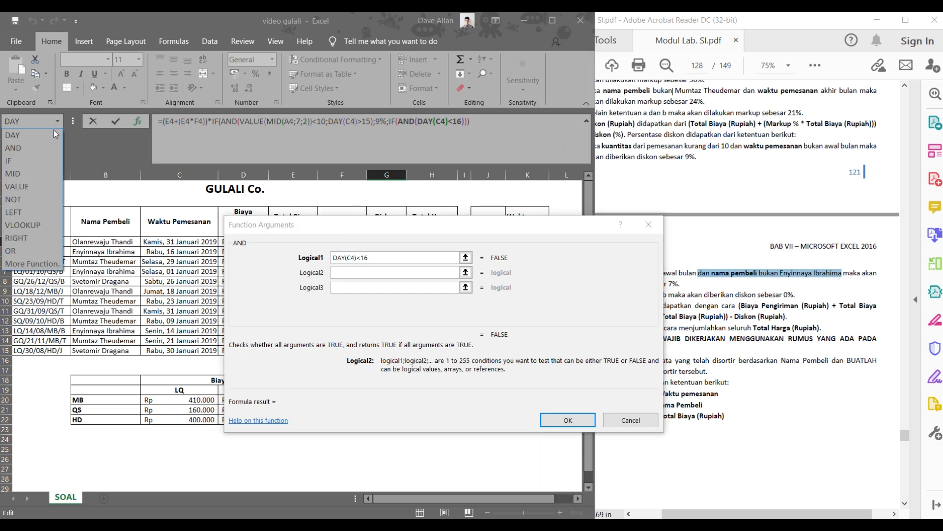
pyautogui.click(33, 203)
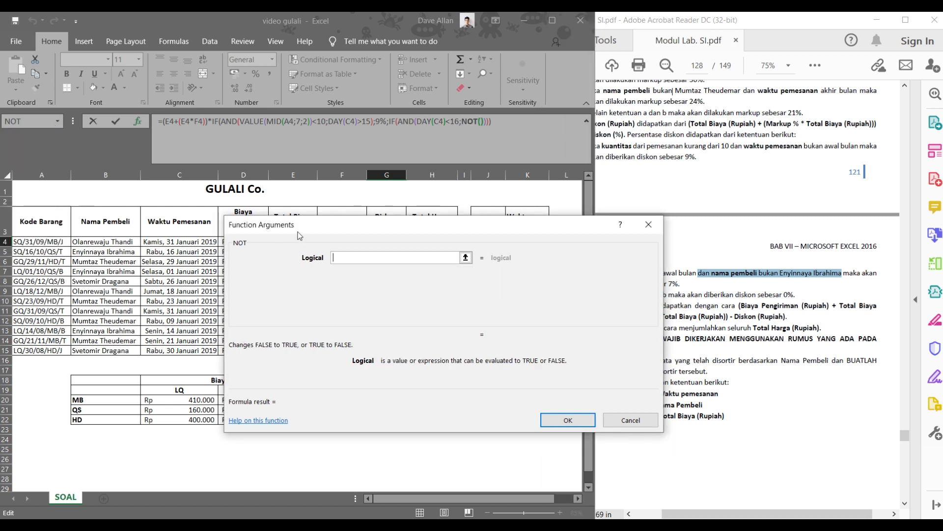
pyautogui.moveTo(332, 231); pyautogui.dragTo(351, 233)
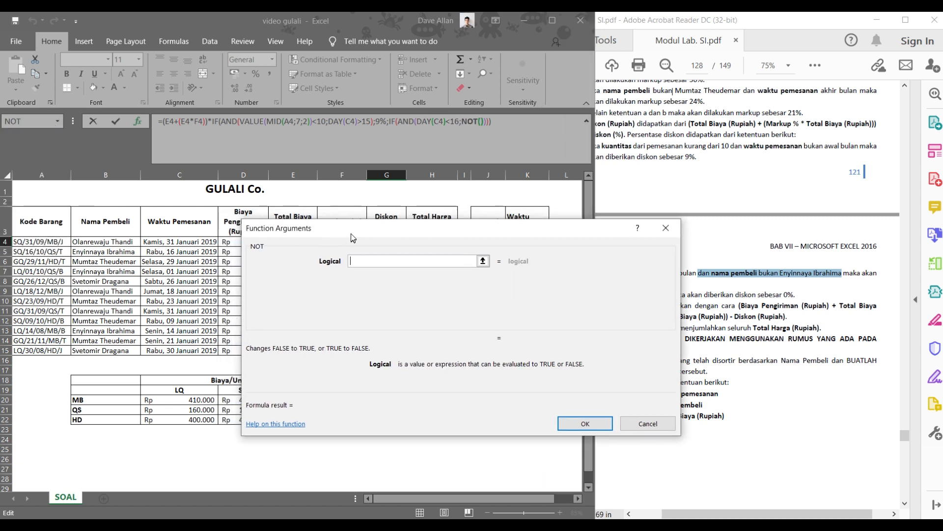
# - Set the NOT function's logical argument to B4 equal to the excluded buyer's full name in quotes
pyautogui.click(80, 241)
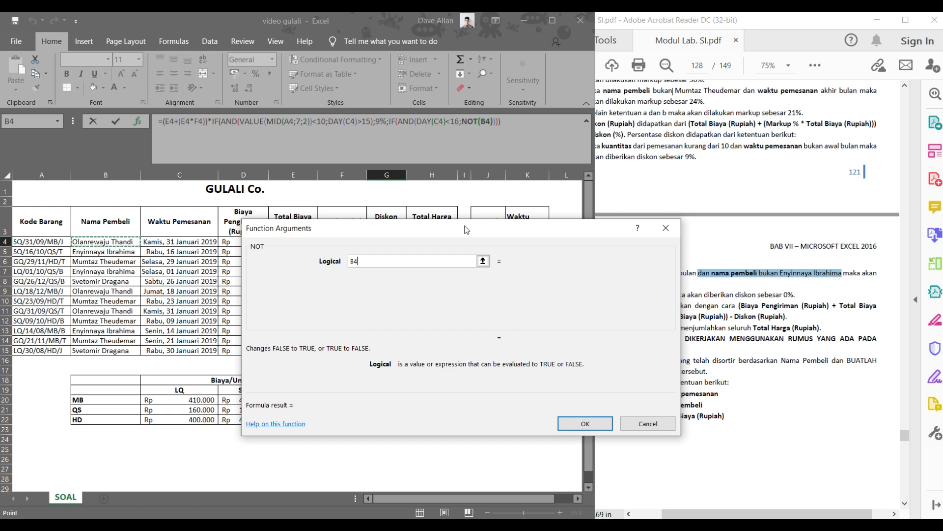
pyautogui.write('="E')
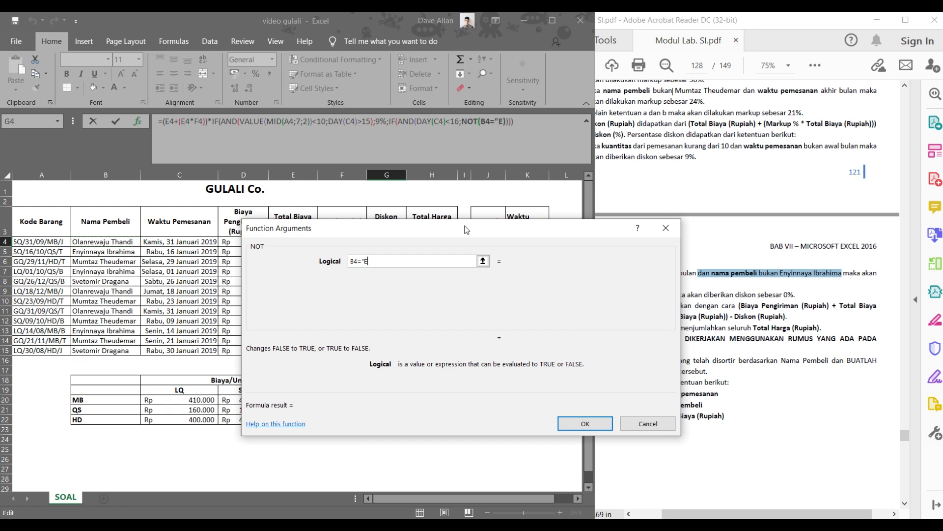
pyautogui.write('nyinnaya Ibra')
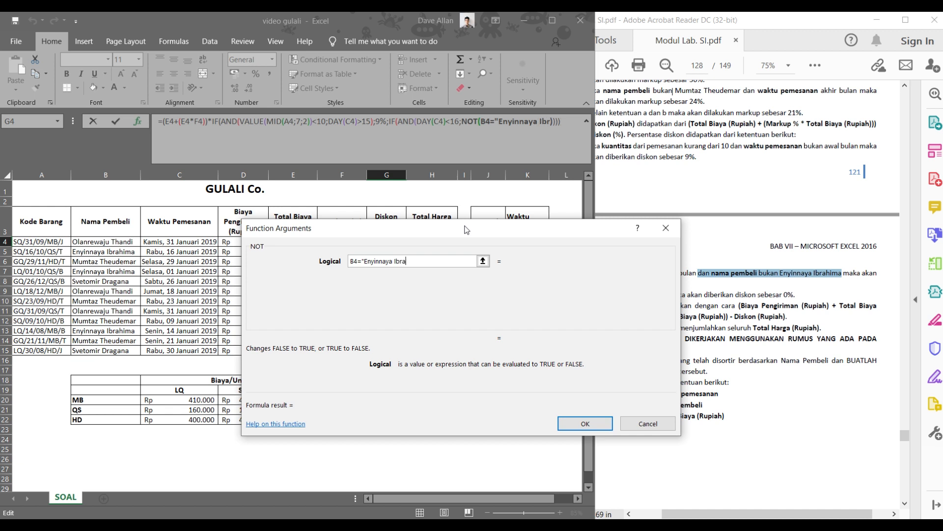
pyautogui.write('hima"')
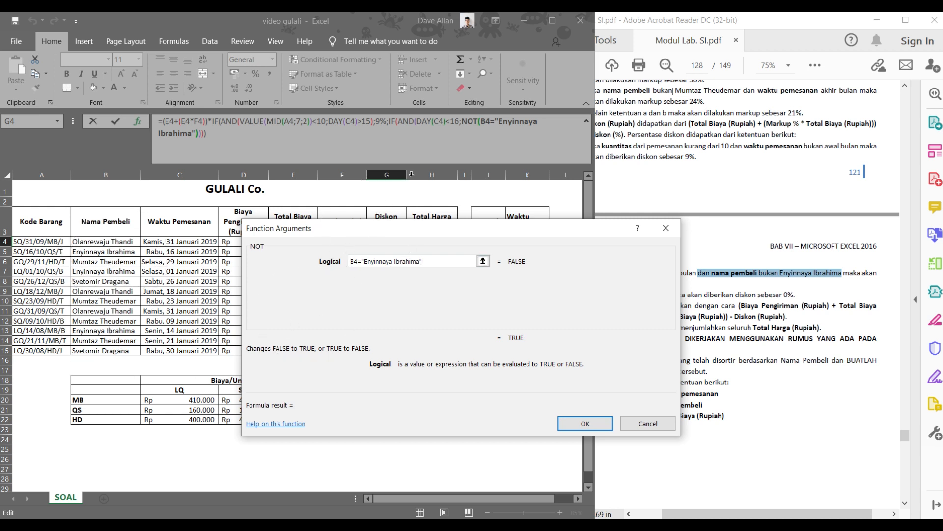
# - Return to the second IF function's arguments, check its discount rate in the PDF, and set its value if true to 7%
pyautogui.click(394, 120)
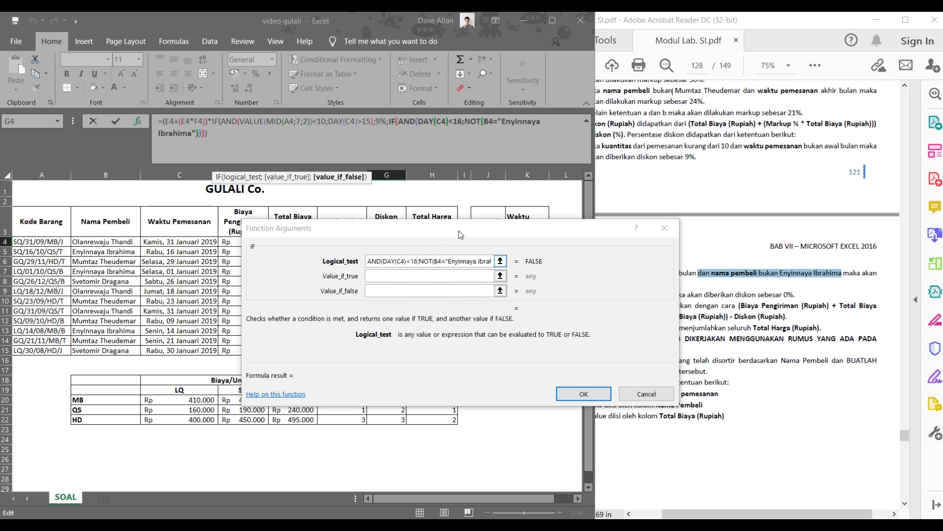
pyautogui.moveTo(459, 231); pyautogui.dragTo(350, 228)
pyautogui.click(308, 274)
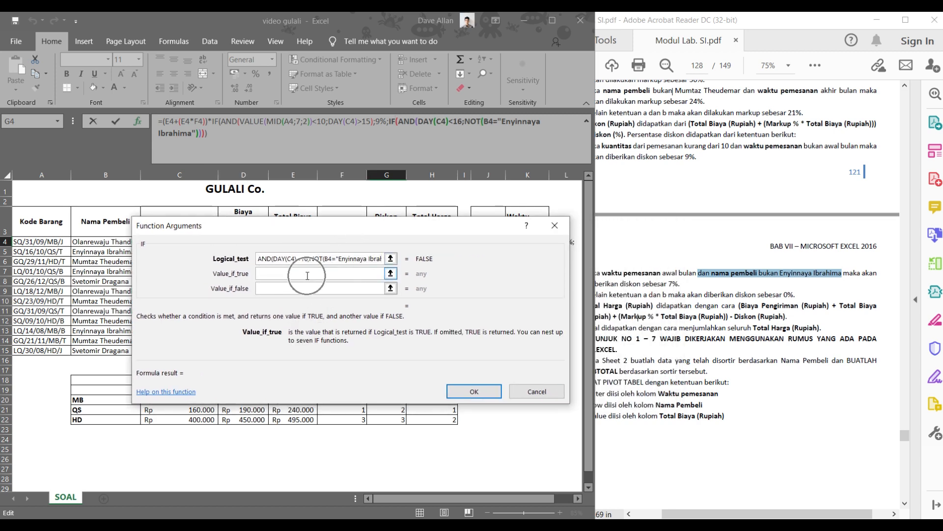
pyautogui.click(635, 287)
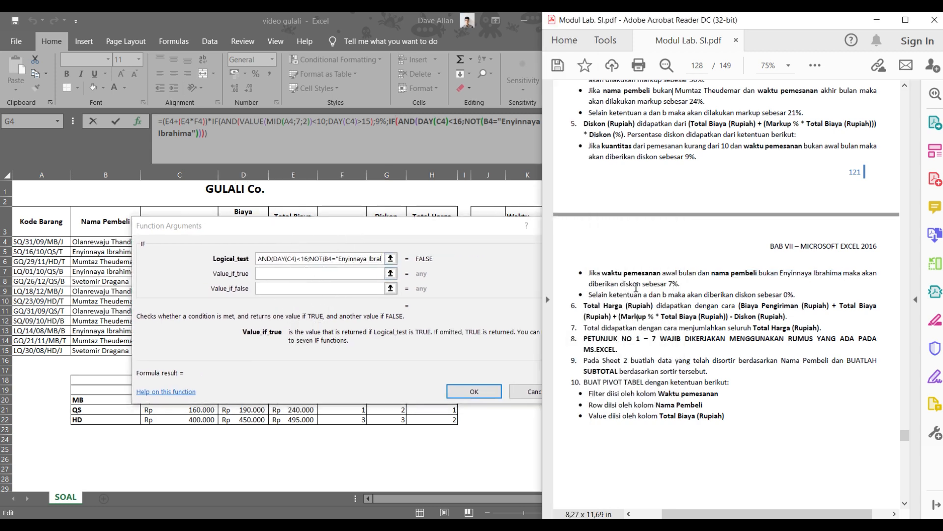
pyautogui.moveTo(589, 283); pyautogui.dragTo(673, 284)
pyautogui.click(331, 273)
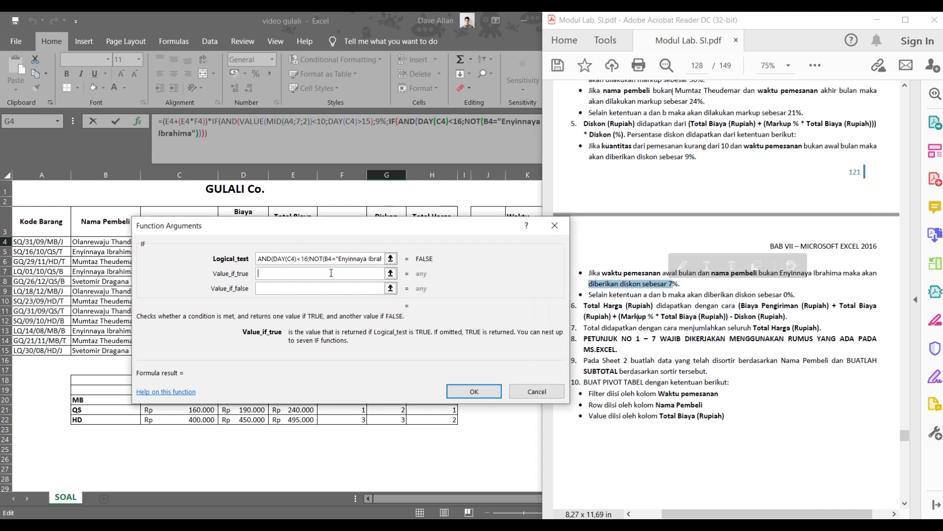
pyautogui.write('7%')
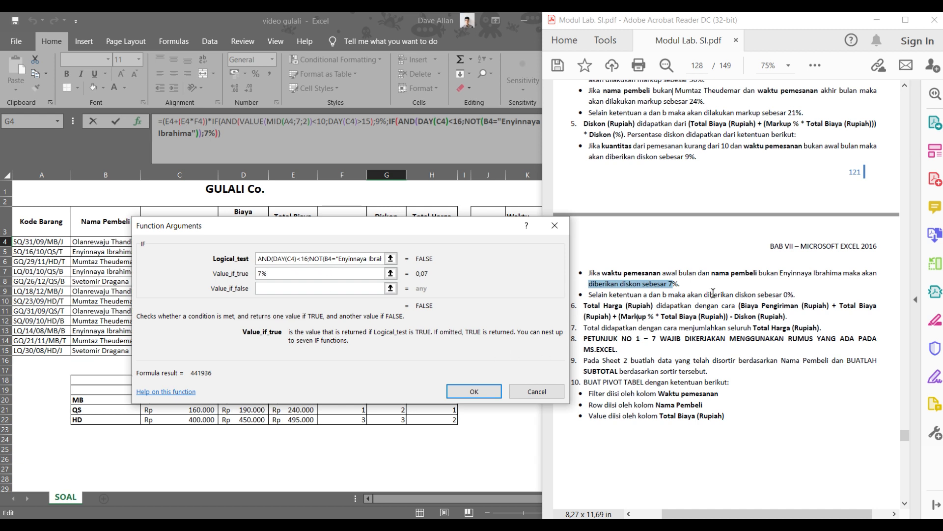
# - Check the remaining discount rate in the PDF, set the second IF's value if false to 0%, and confirm the G4 formula
pyautogui.moveTo(735, 294); pyautogui.dragTo(787, 294)
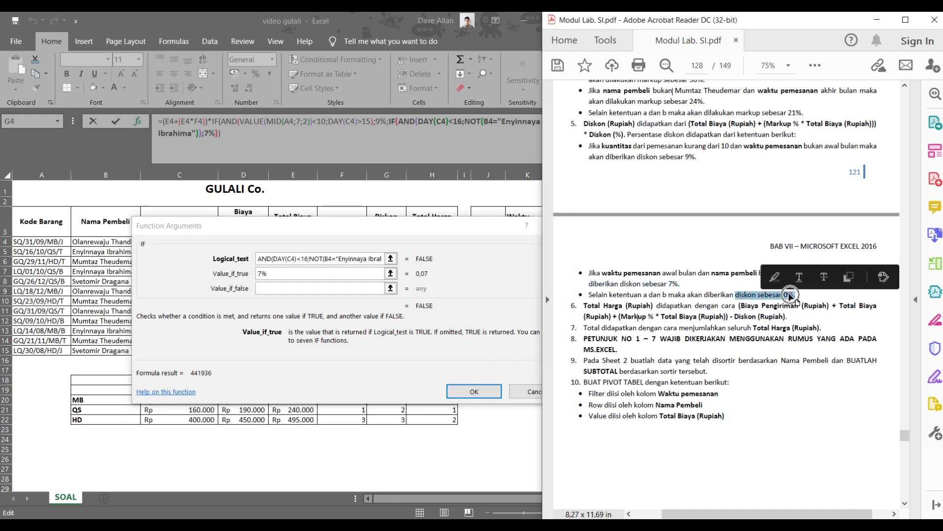
pyautogui.click(270, 289)
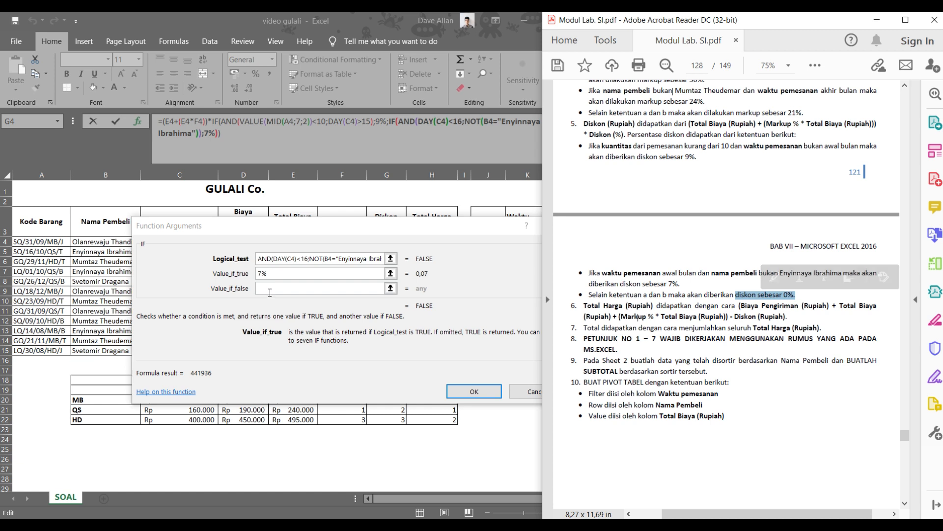
pyautogui.click(273, 289)
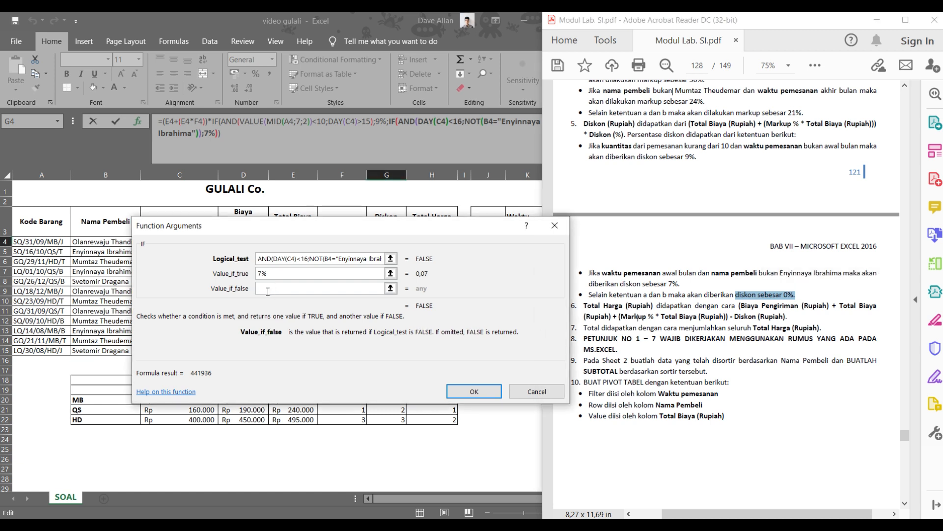
pyautogui.write('0')
pyautogui.click(460, 392)
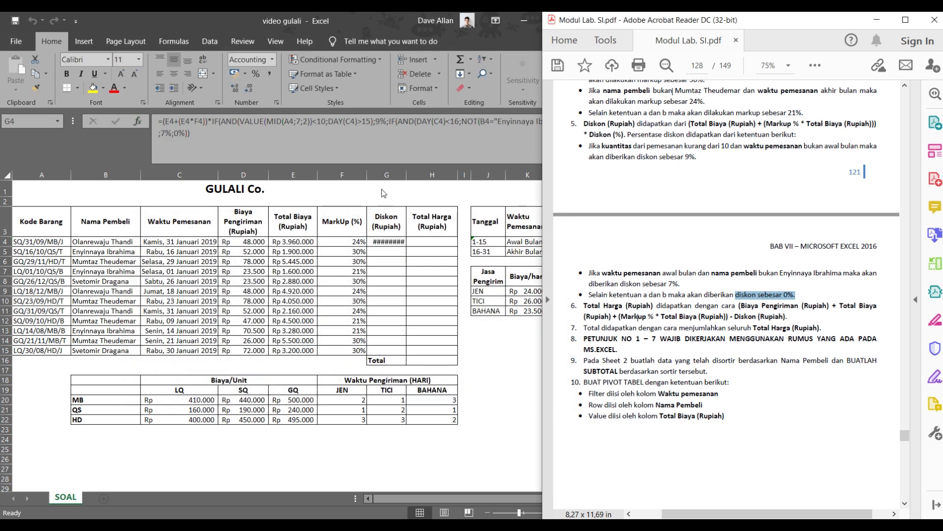
# - Autofit column G and fill the Diskon (Rupiah) formula from G4 down to G15
pyautogui.click(406, 175)
pyautogui.doubleClick(407, 175)
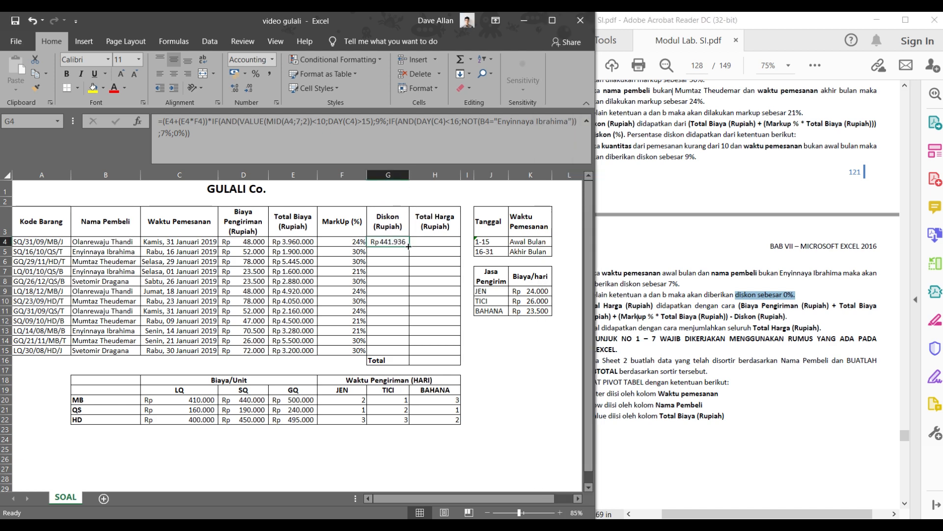
pyautogui.moveTo(408, 246); pyautogui.dragTo(398, 347)
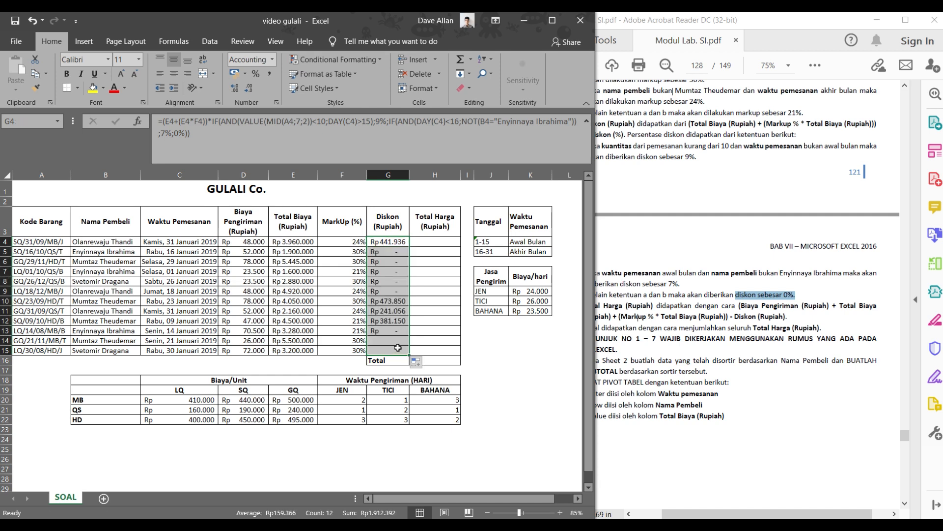
pyautogui.click(418, 301)
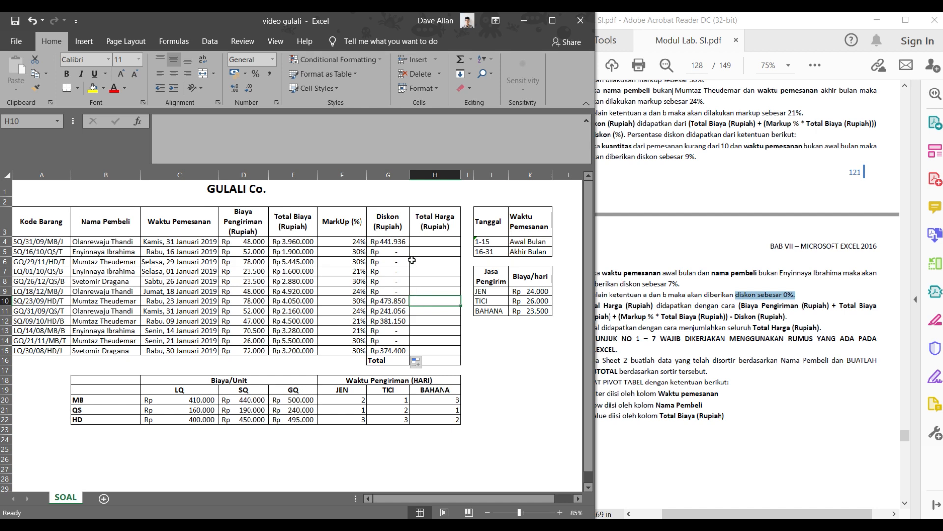
# - Read the Total Harga (Rupiah) calculation rule in item 6 of the PDF module
pyautogui.click(626, 213)
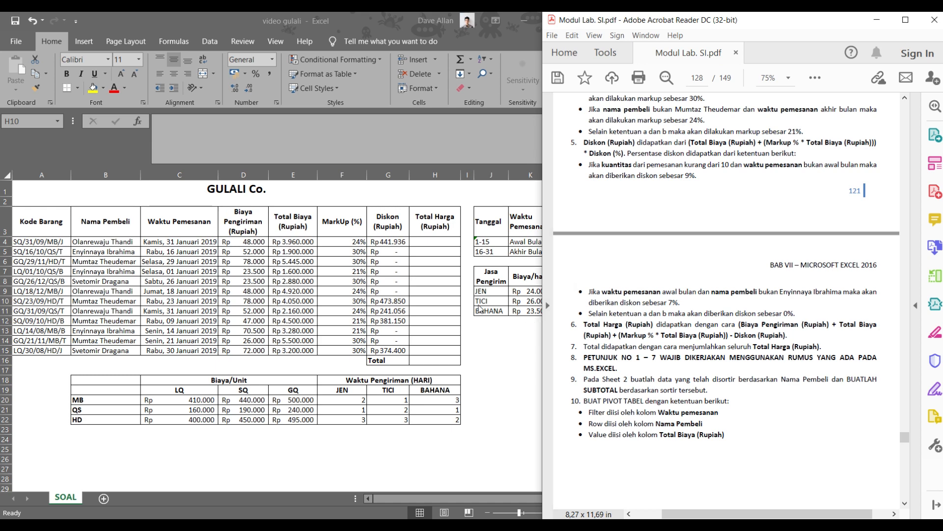
pyautogui.click(433, 262)
pyautogui.click(432, 241)
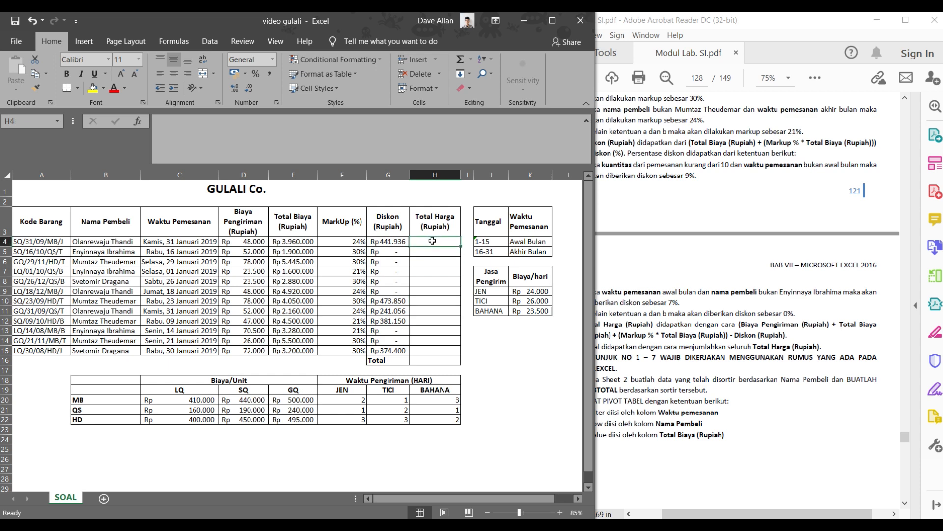
pyautogui.click(647, 346)
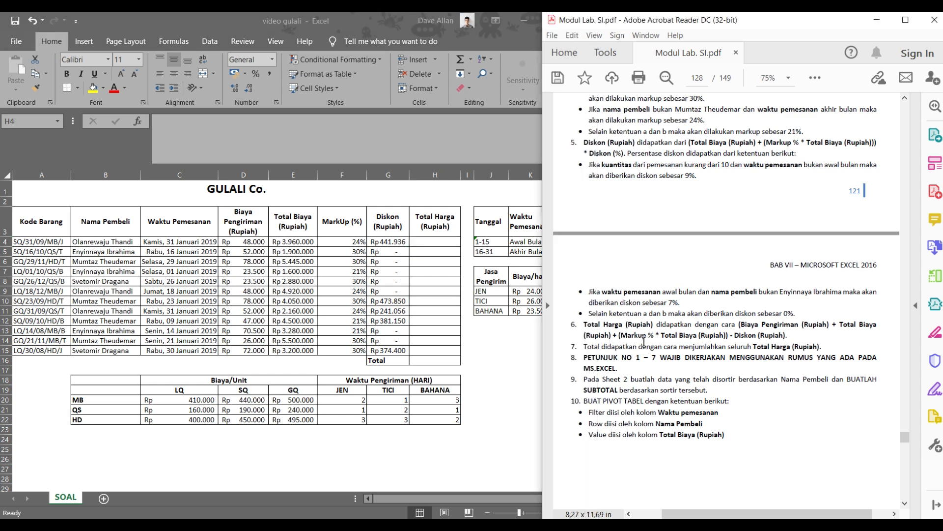
pyautogui.scroll(-1, 672, 306)
pyautogui.scroll(-1, 683, 299)
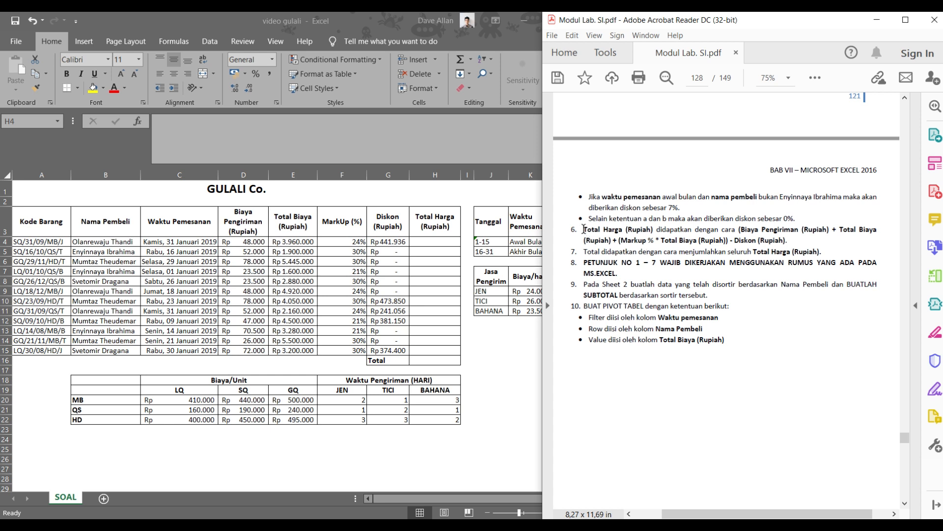
pyautogui.moveTo(583, 229); pyautogui.dragTo(828, 229)
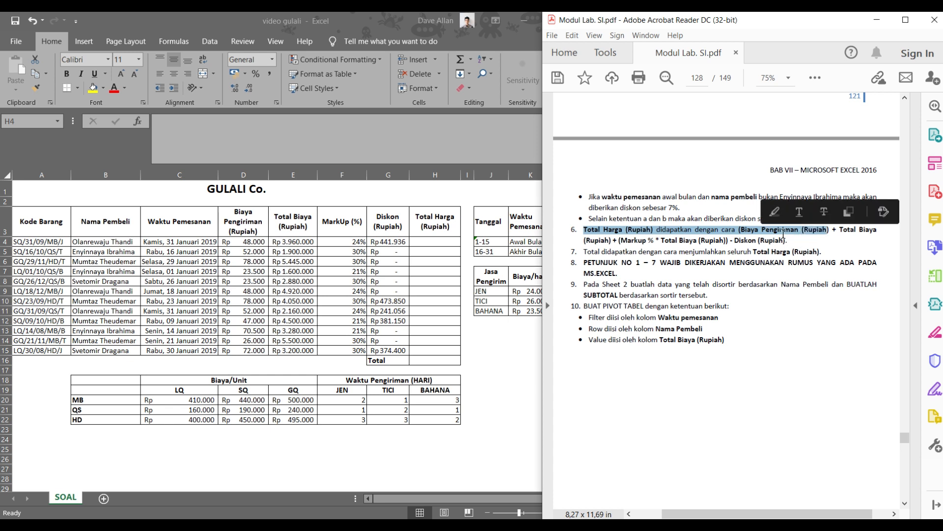
# - Start the Total Harga formula in H4 as =D4+E4, checking its terms against item 6 in the PDF
pyautogui.click(432, 264)
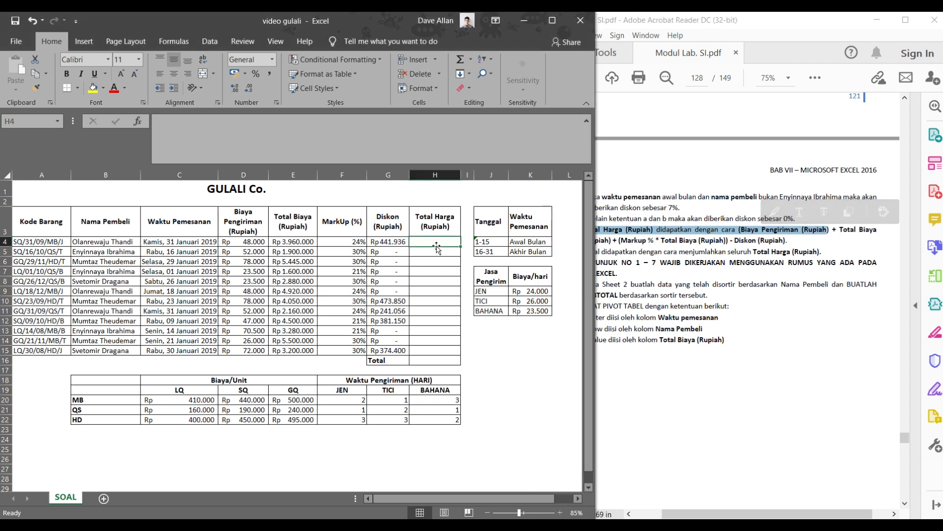
pyautogui.write('=')
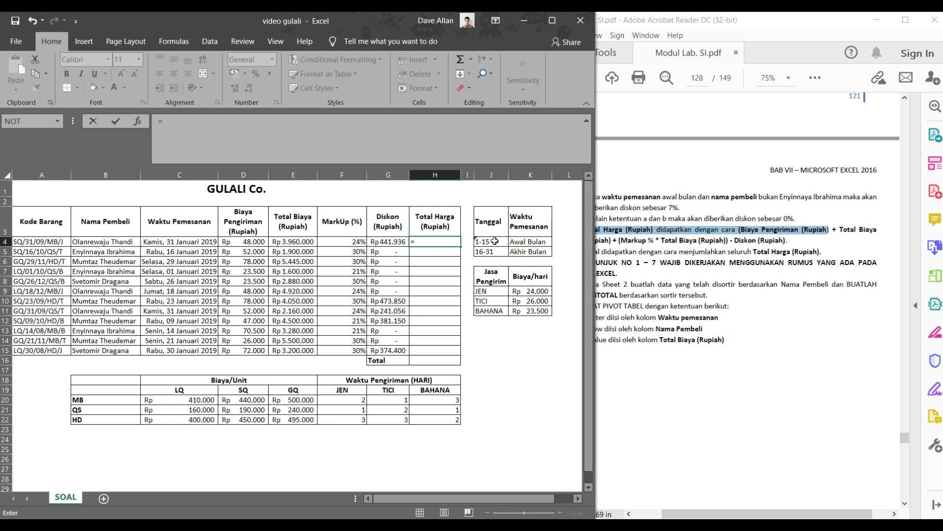
pyautogui.click(255, 239)
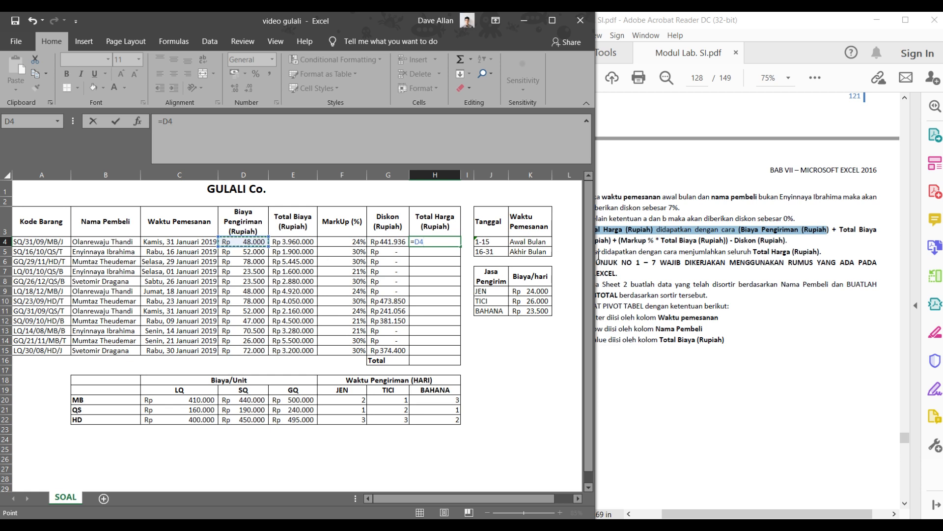
pyautogui.click(800, 229)
pyautogui.click(429, 242)
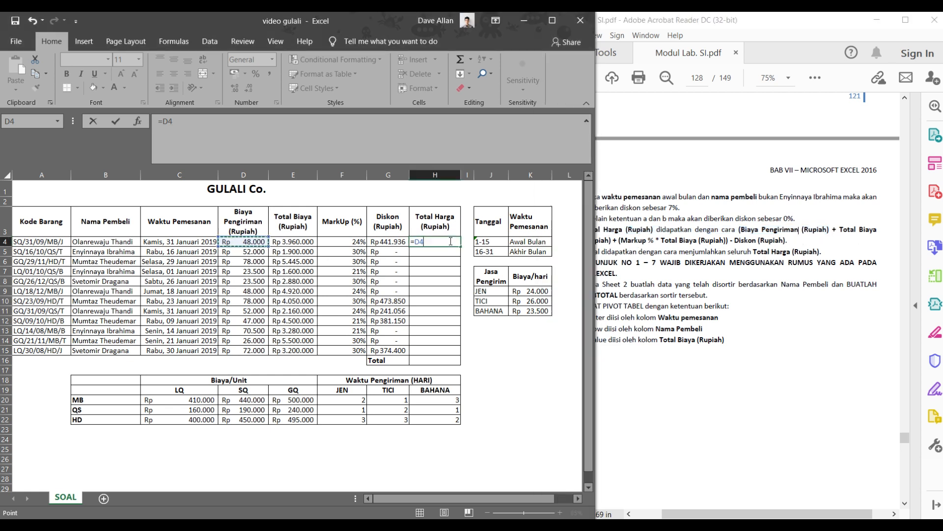
pyautogui.click(415, 241)
pyautogui.click(310, 241)
pyautogui.click(683, 246)
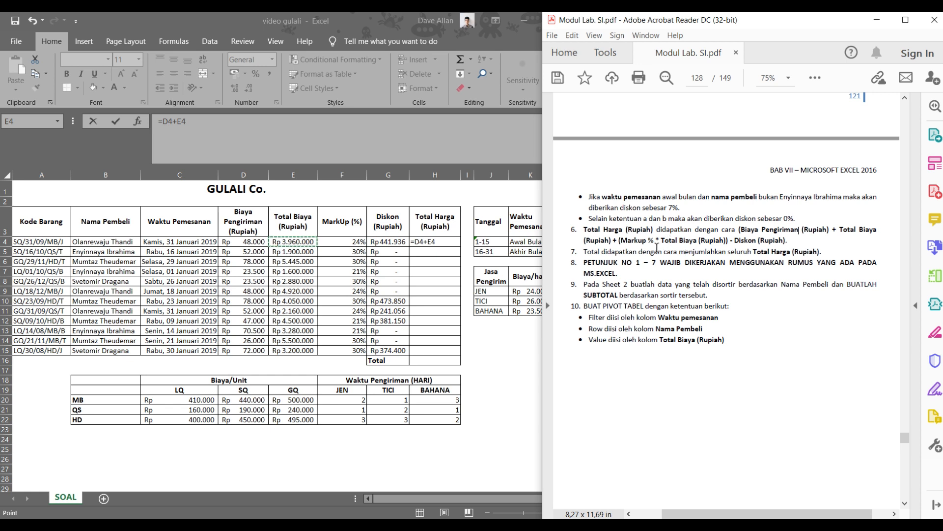
pyautogui.click(454, 242)
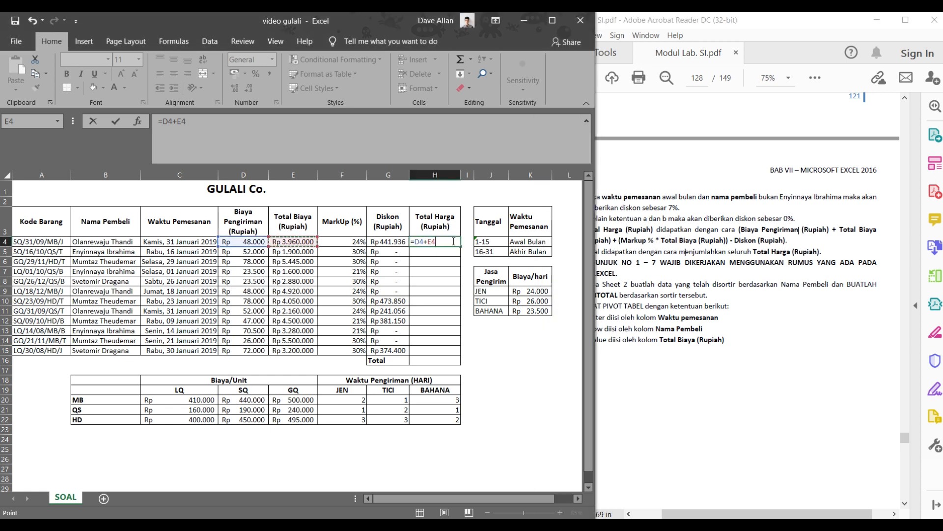
# - Complete the Total Harga formula as =D4+E4+(E4*F4)-G4 and fill it from H4 down to H15
pyautogui.write('+(')
pyautogui.click(312, 242)
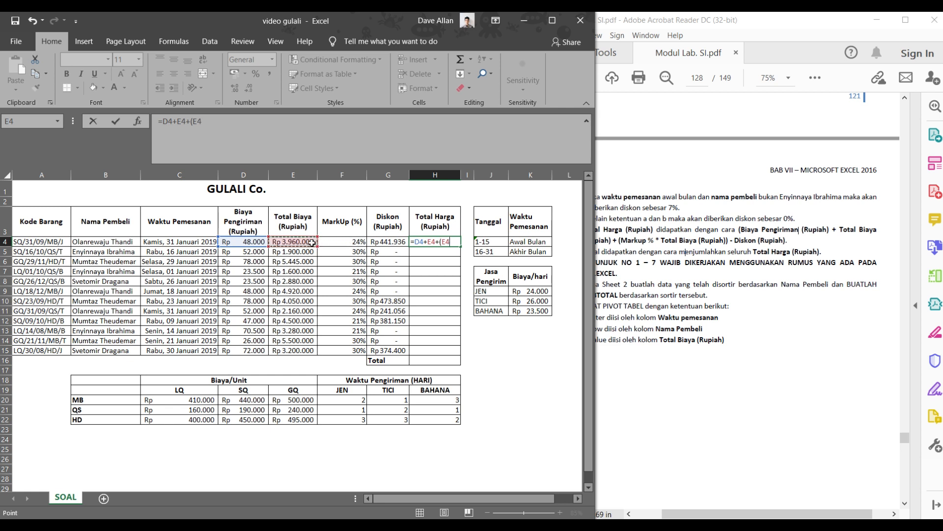
pyautogui.write('*')
pyautogui.click(333, 240)
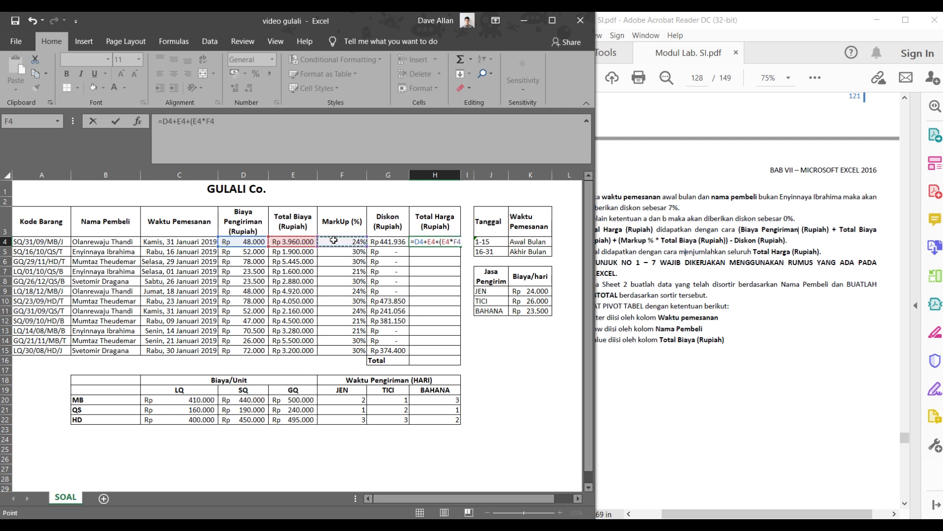
pyautogui.write(')-')
pyautogui.click(389, 240)
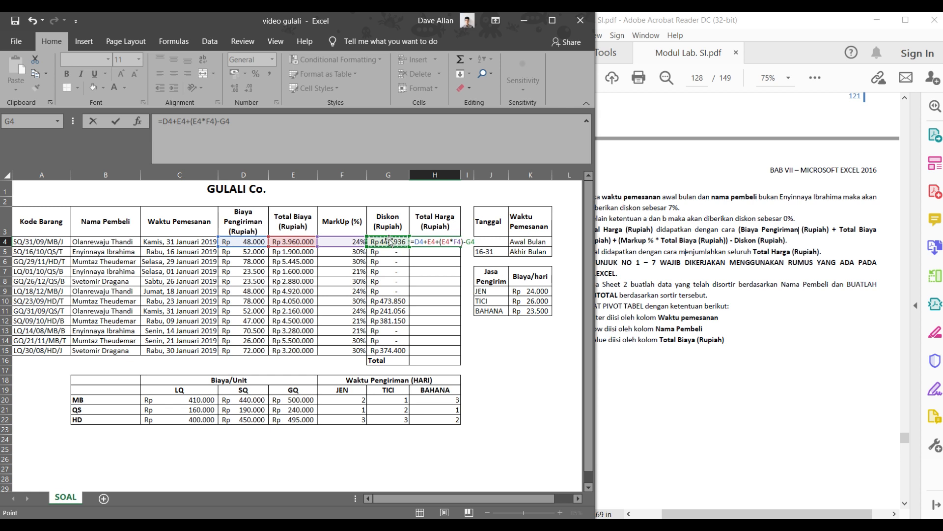
pyautogui.press('Return')
pyautogui.click(443, 239)
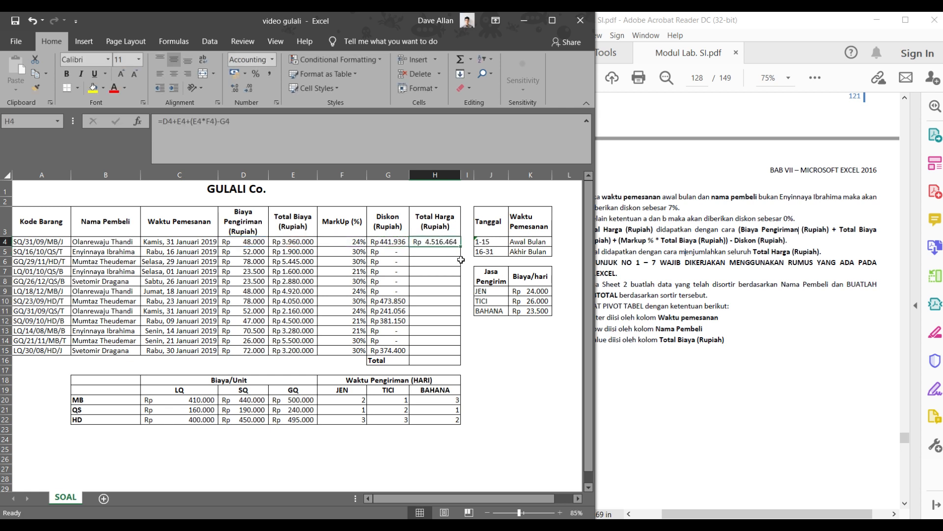
pyautogui.moveTo(459, 246); pyautogui.dragTo(460, 354)
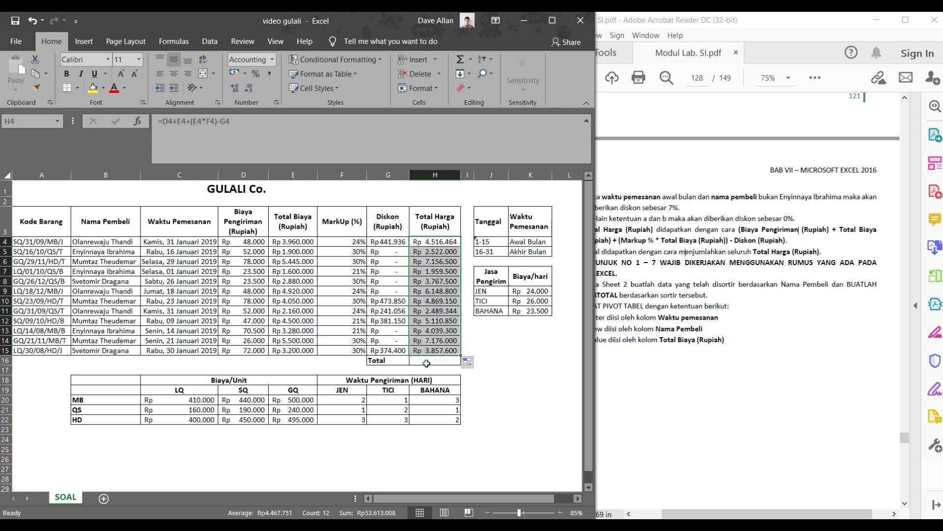
# - Sum the Total Harga values in the Total cell H16 with =SUM(H4:H15)
pyautogui.click(426, 363)
pyautogui.moveTo(444, 241); pyautogui.dragTo(431, 351)
pyautogui.click(418, 362)
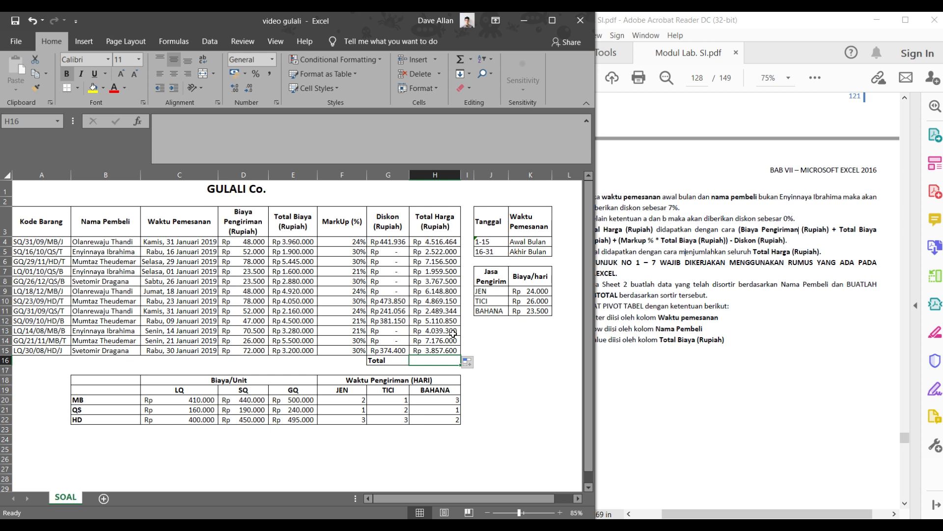
pyautogui.write('=sum')
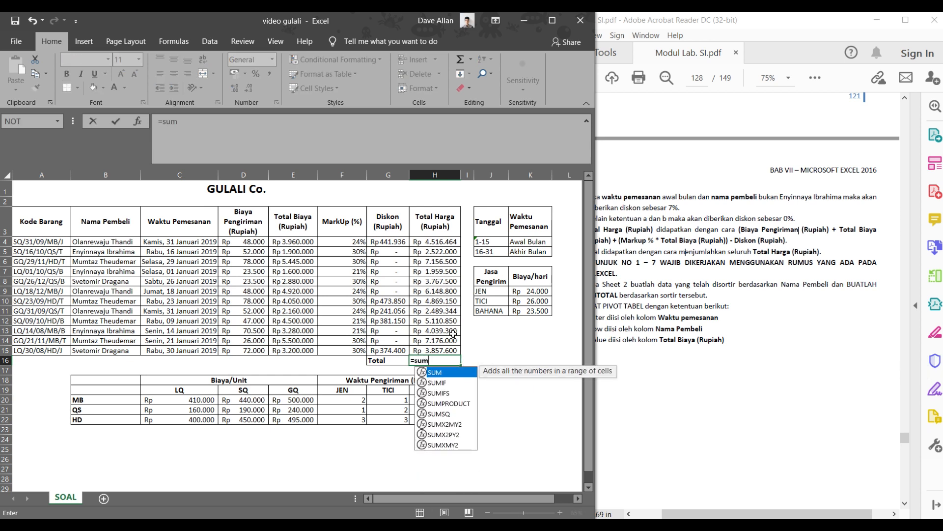
pyautogui.write('(')
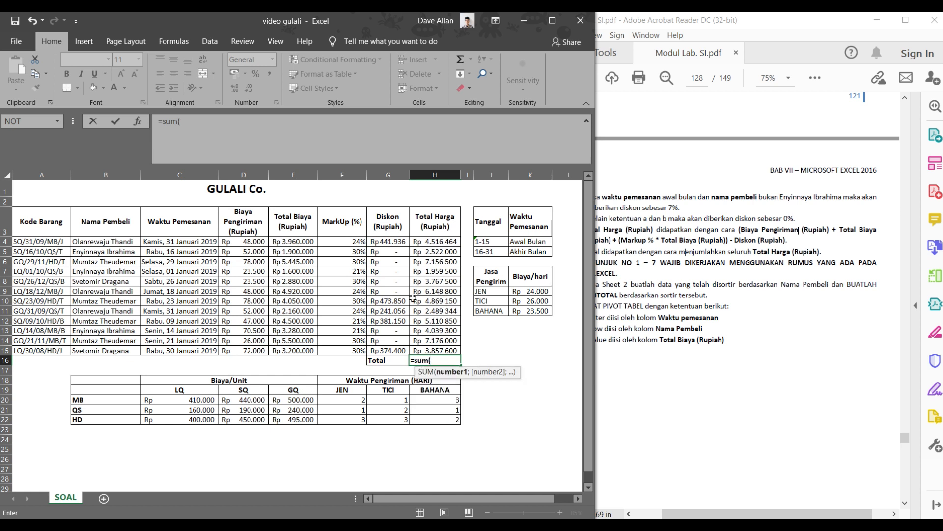
pyautogui.click(433, 244)
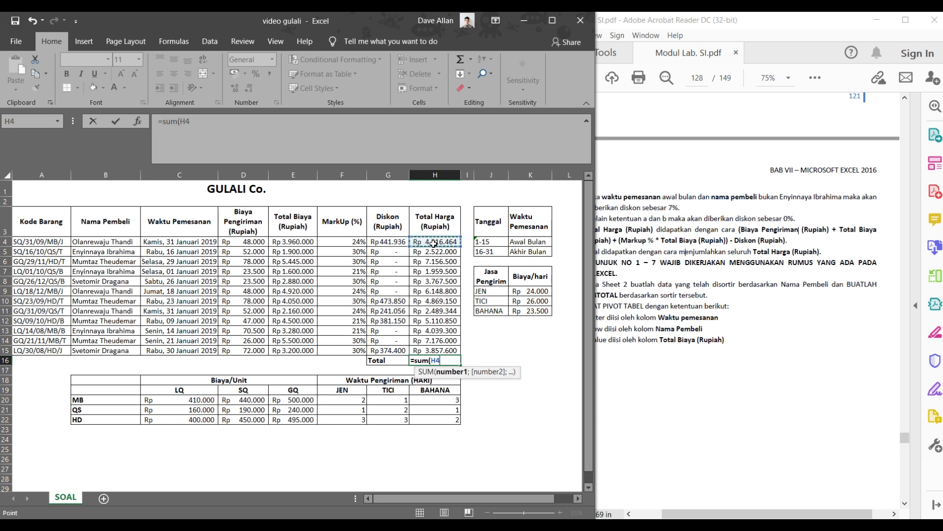
pyautogui.moveTo(433, 243); pyautogui.dragTo(445, 350)
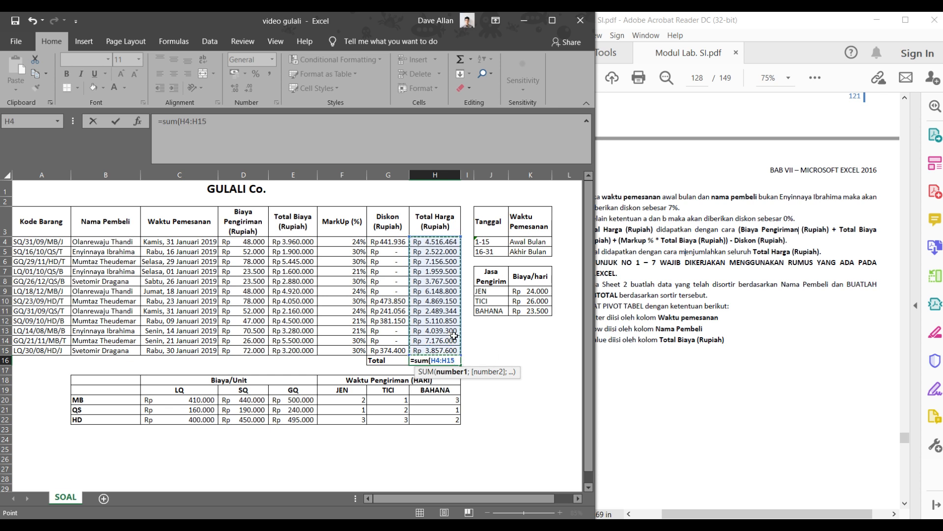
pyautogui.write(')')
pyautogui.press('Return')
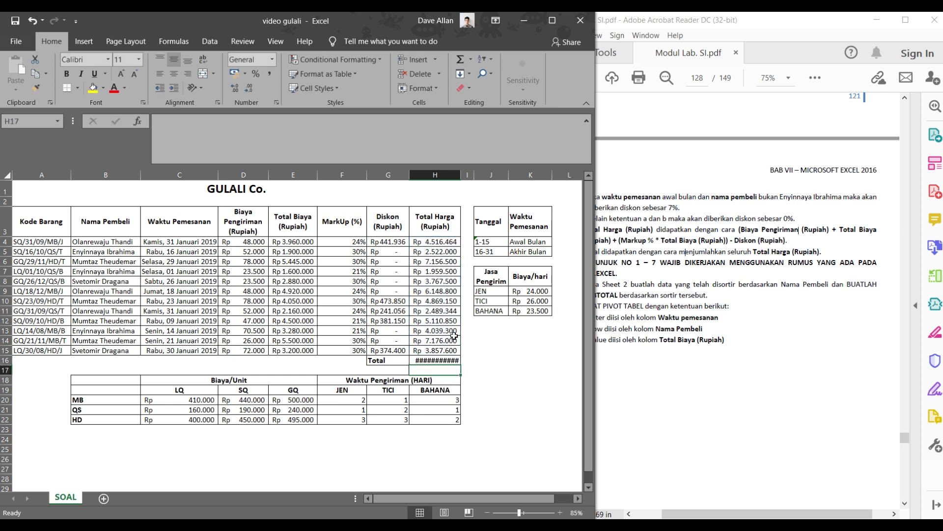
# - Auto-fit the width of column H to its contents so the Total value in H16 fits
pyautogui.click(461, 179)
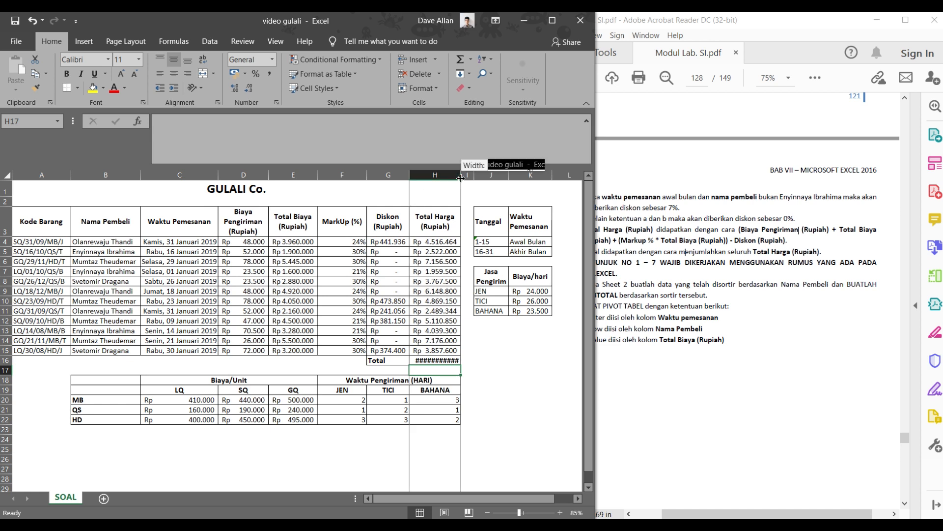
pyautogui.doubleClick(461, 178)
pyautogui.click(470, 340)
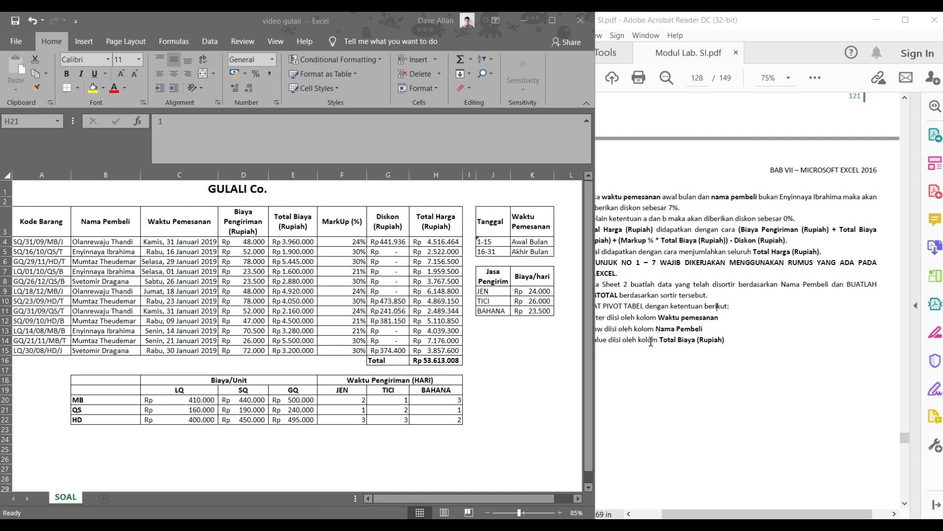
# - Read item 9 of the PDF module about the sorted data and subtotals on Sheet 2
pyautogui.click(711, 334)
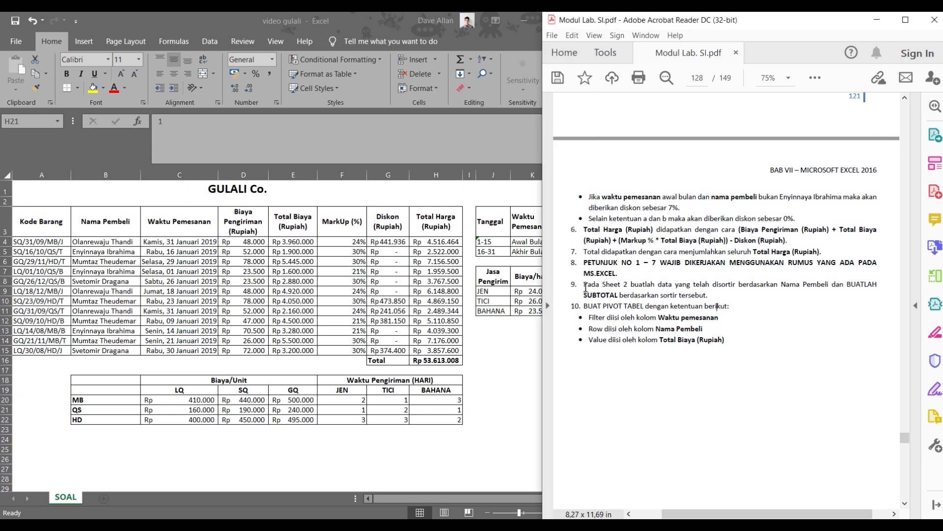
pyautogui.moveTo(584, 287); pyautogui.dragTo(708, 295)
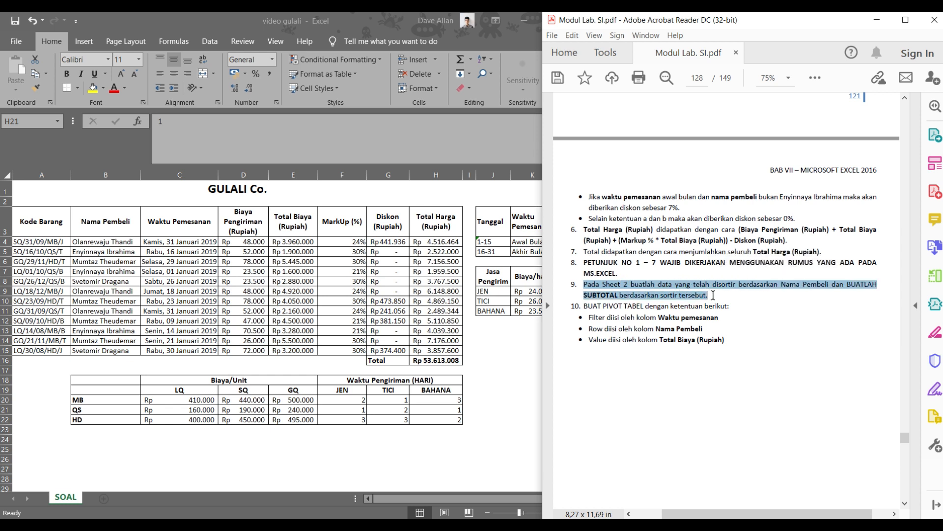
pyautogui.click(713, 295)
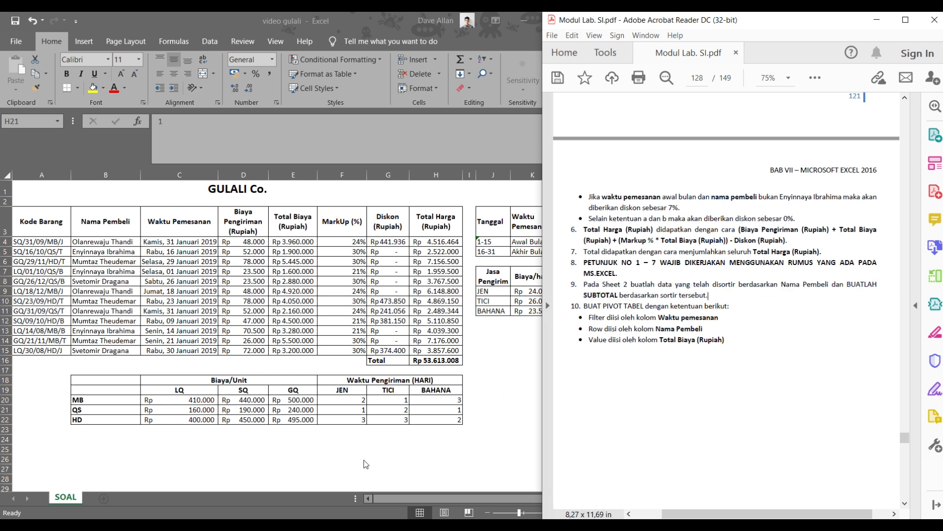
# - Create a copy of the SOAL sheet at the end of the video gulali.xlsx workbook
pyautogui.click(73, 501)
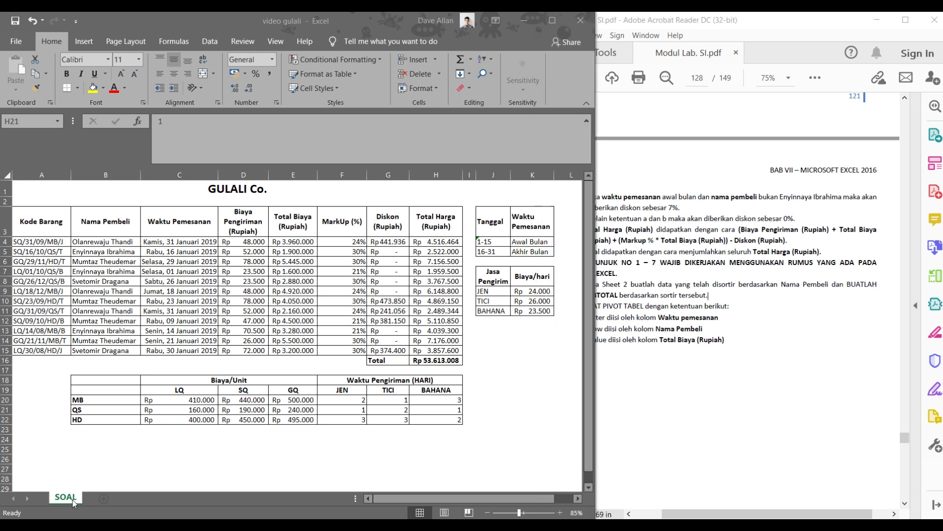
pyautogui.rightClick(69, 500)
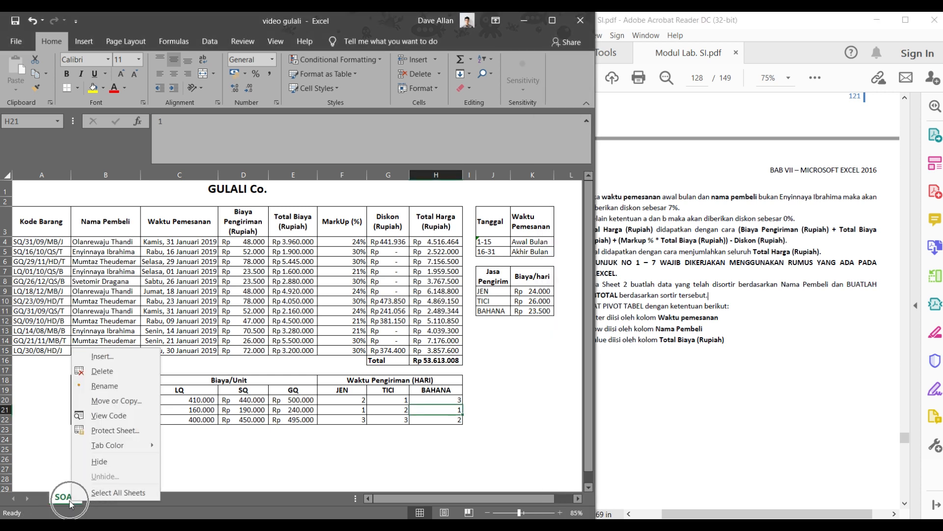
pyautogui.click(123, 405)
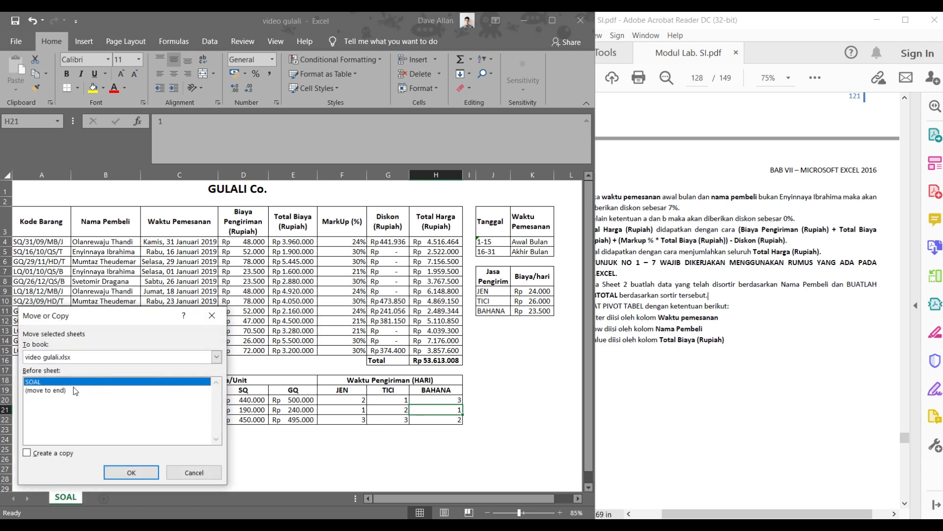
pyautogui.click(37, 457)
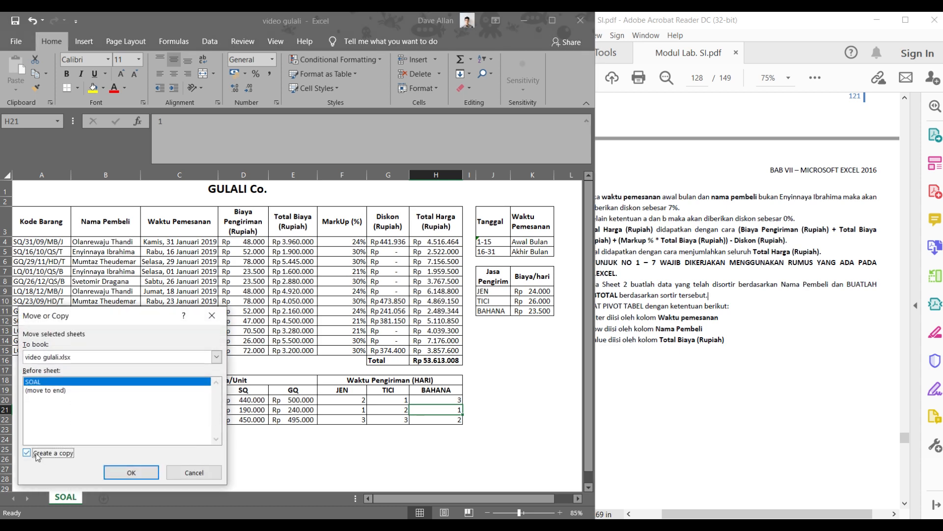
pyautogui.click(61, 391)
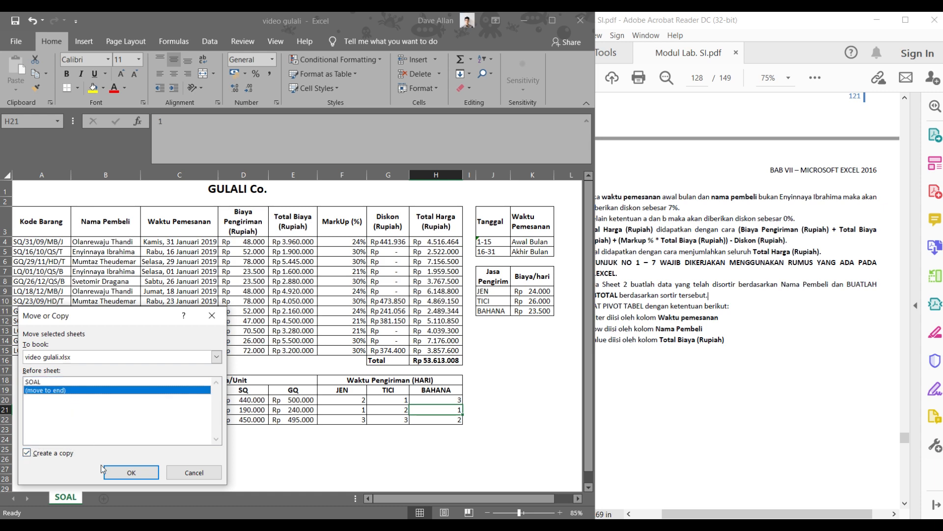
pyautogui.click(131, 472)
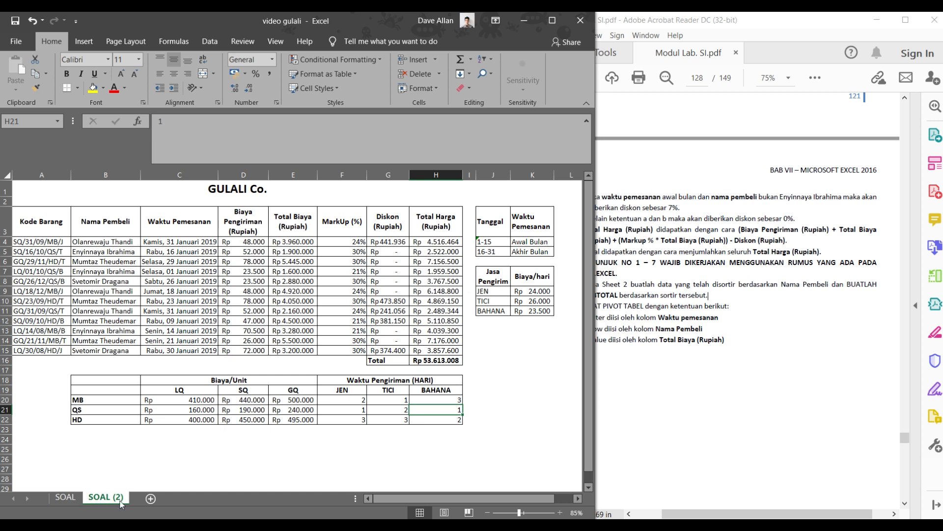
# - Rename the copied sheet as SUBTOTAL + SORTIR
pyautogui.click(121, 503)
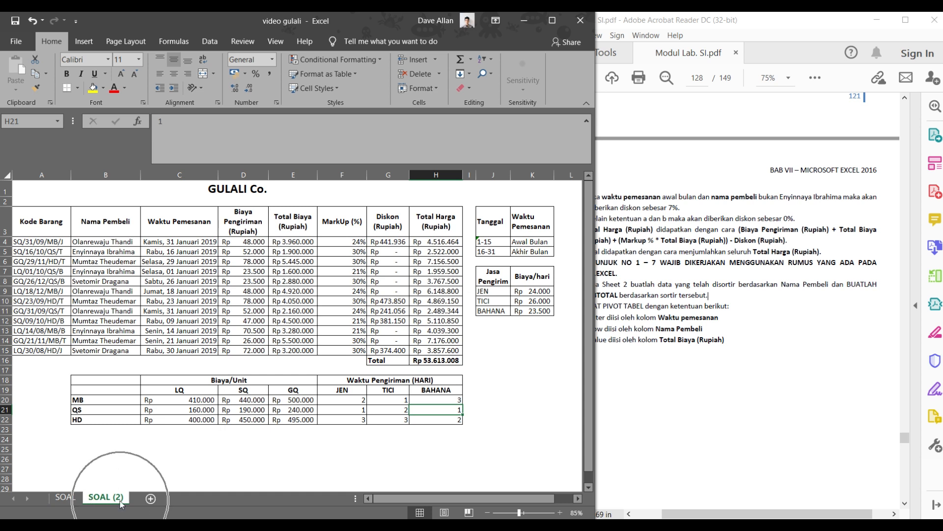
pyautogui.doubleClick(121, 502)
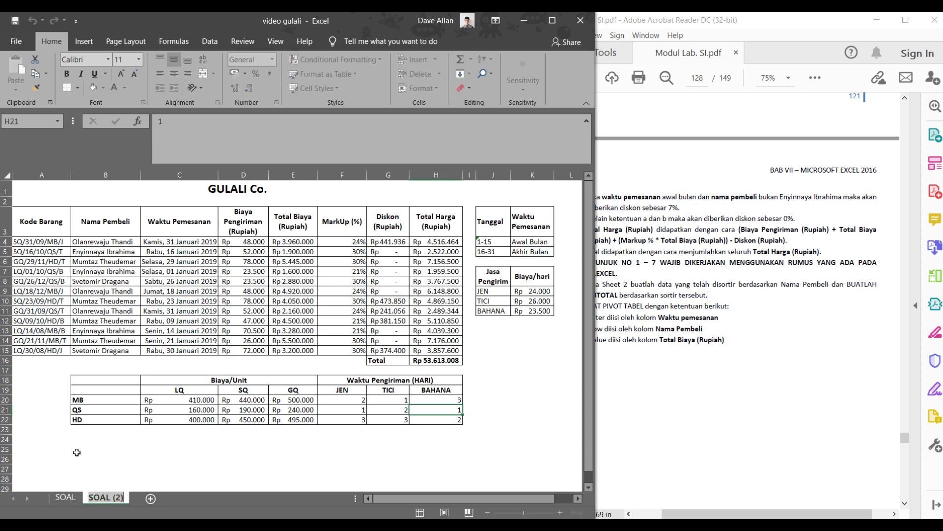
pyautogui.write('SUBTO')
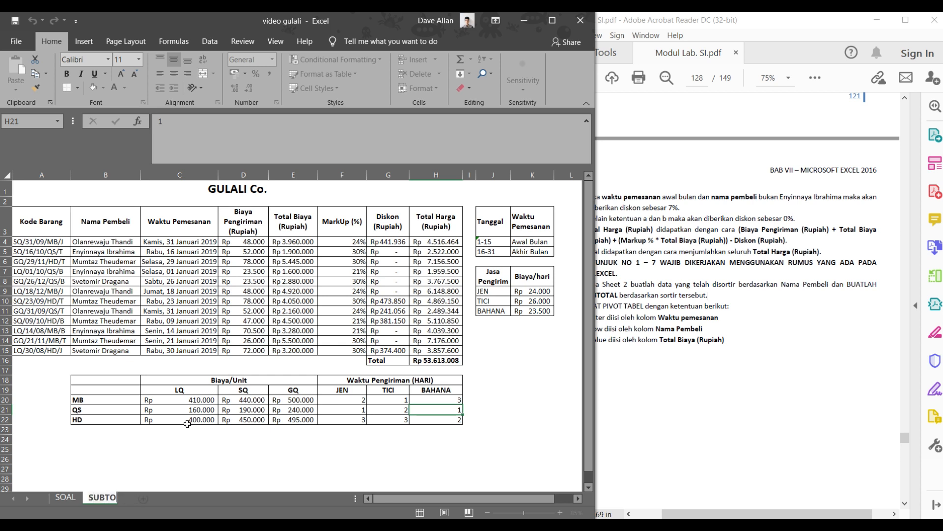
pyautogui.write('TAL + SORTIR')
pyautogui.press('Return')
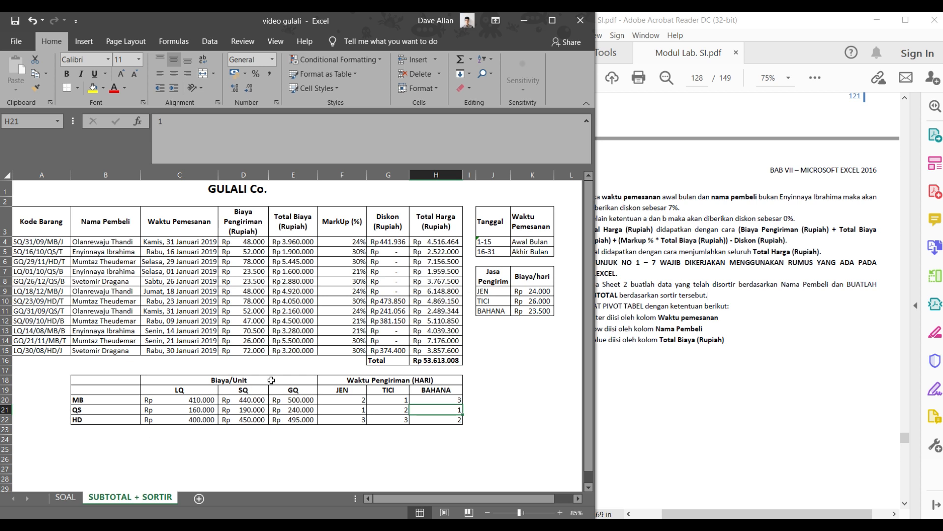
# - Clear the Total label and its sum from G16:H16 on the SUBTOTAL + SORTIR sheet
pyautogui.click(5, 369)
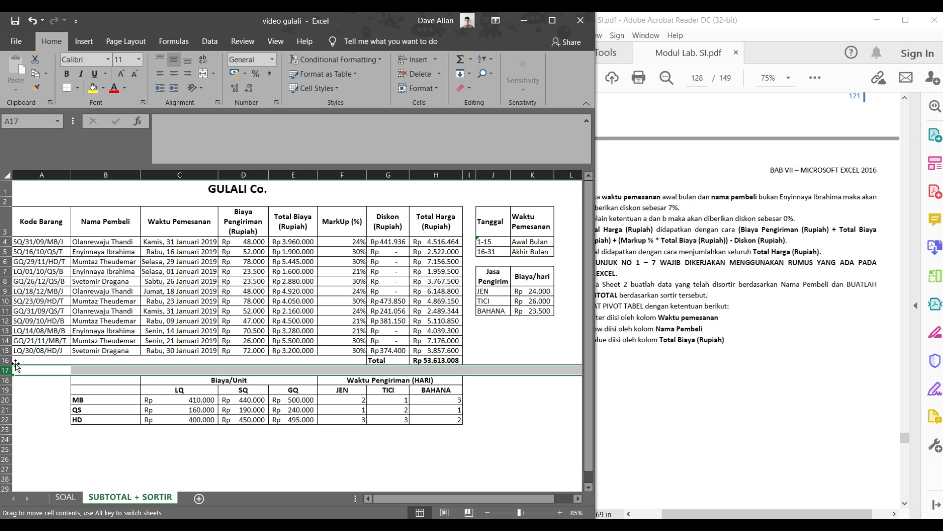
pyautogui.moveTo(20, 360); pyautogui.dragTo(427, 357)
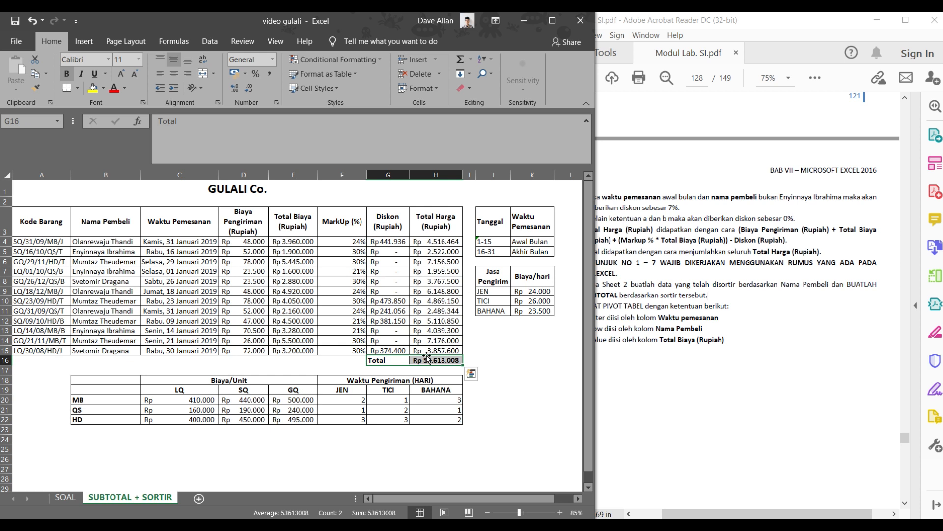
pyautogui.press('Delete')
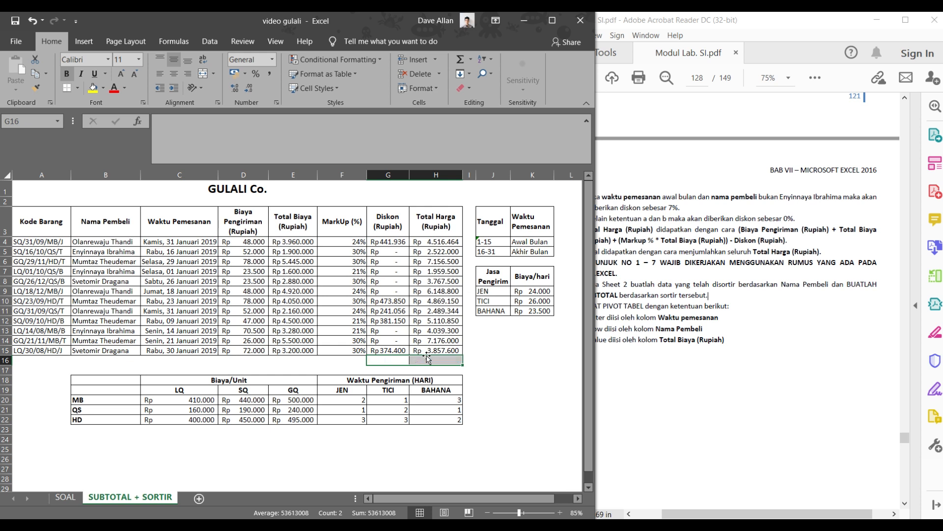
pyautogui.moveTo(447, 392); pyautogui.dragTo(444, 400)
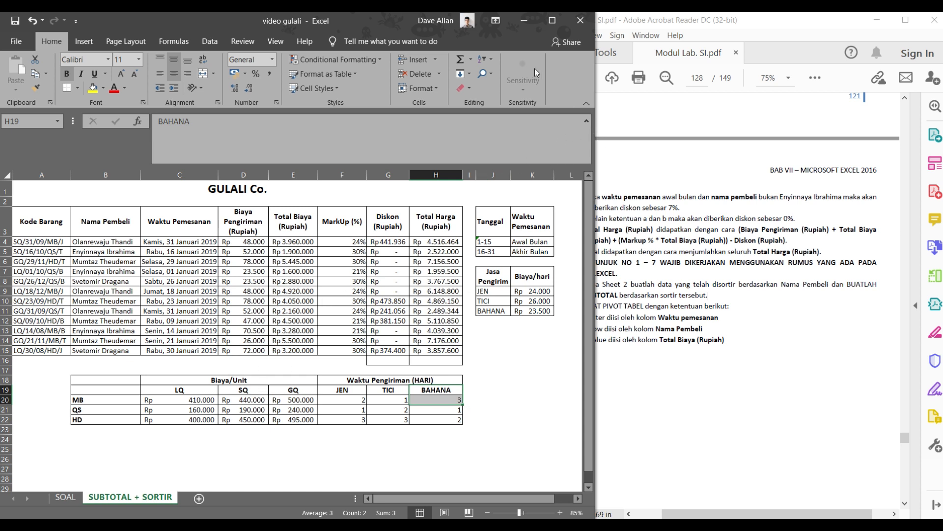
# - Widen the Excel window and add filters to the headers of the sales table A3:H15
pyautogui.moveTo(596, 88); pyautogui.dragTo(717, 89)
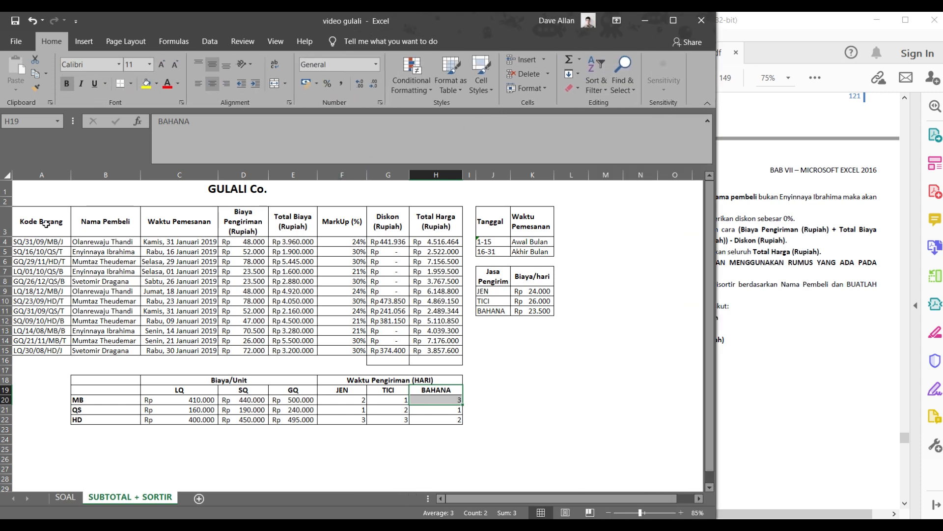
pyautogui.moveTo(42, 219); pyautogui.dragTo(438, 356)
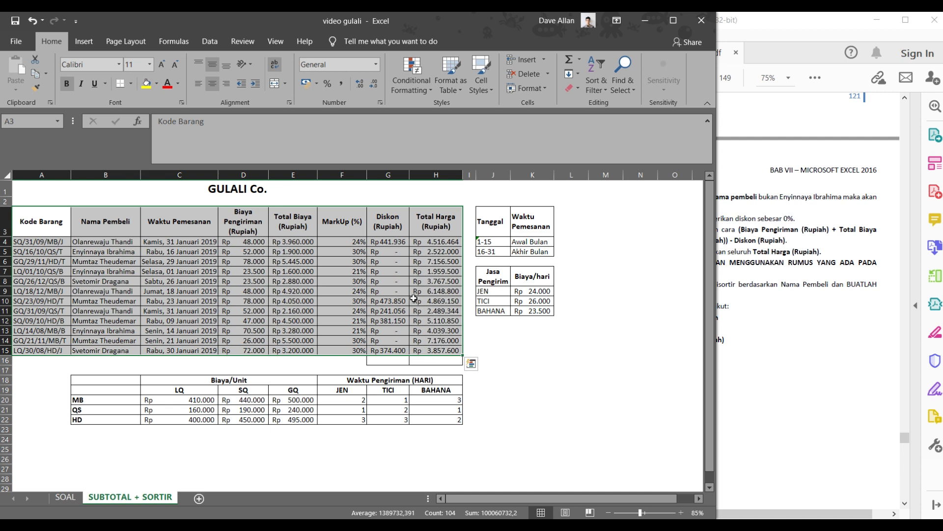
pyautogui.hotkey('ctrl', 'q')
pyautogui.click(603, 86)
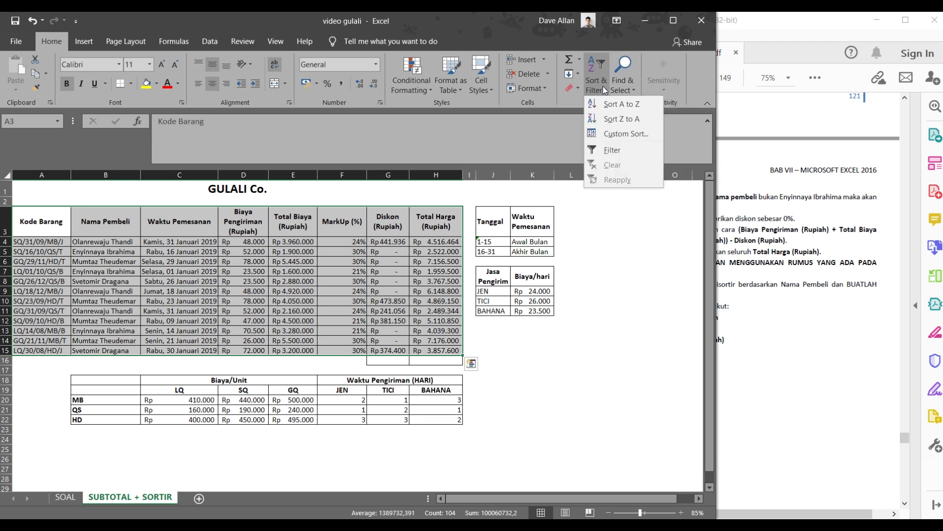
pyautogui.click(618, 149)
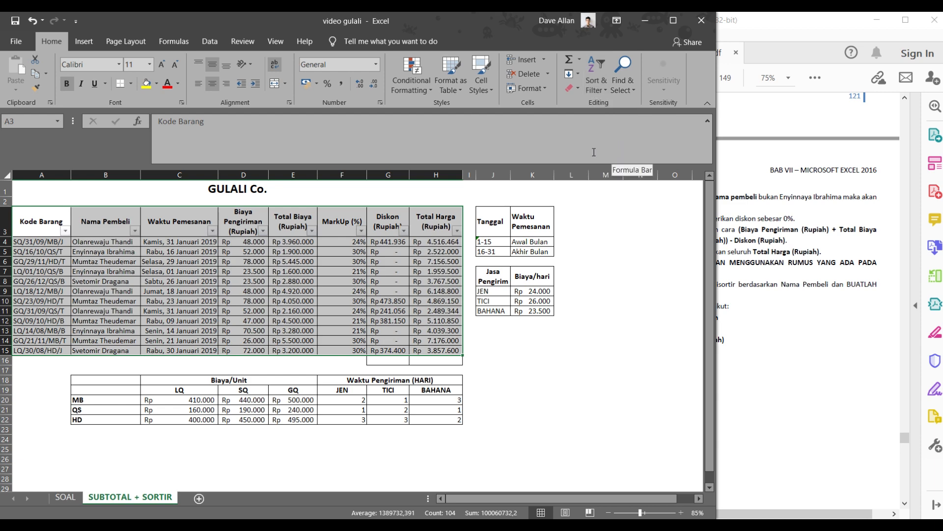
pyautogui.click(313, 282)
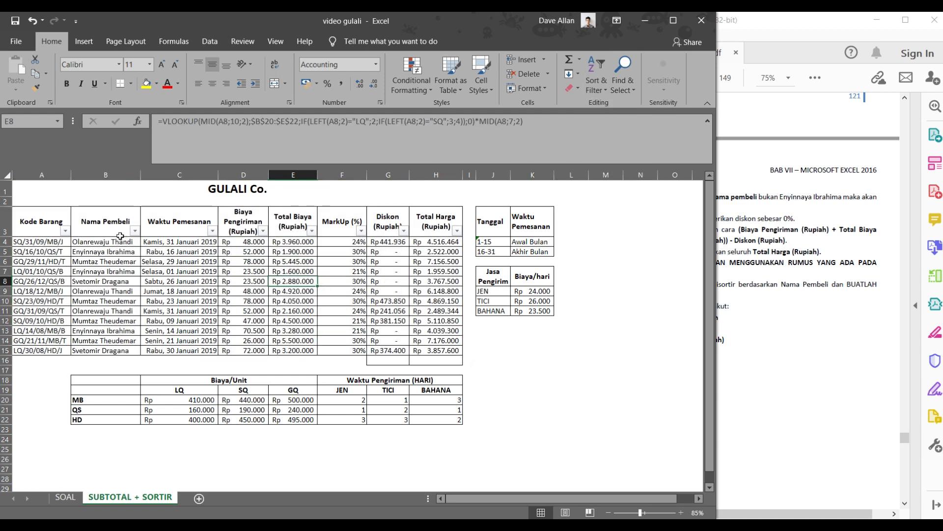
# - Recheck in item 9 of the PDF which column the data must be sorted by
pyautogui.click(741, 236)
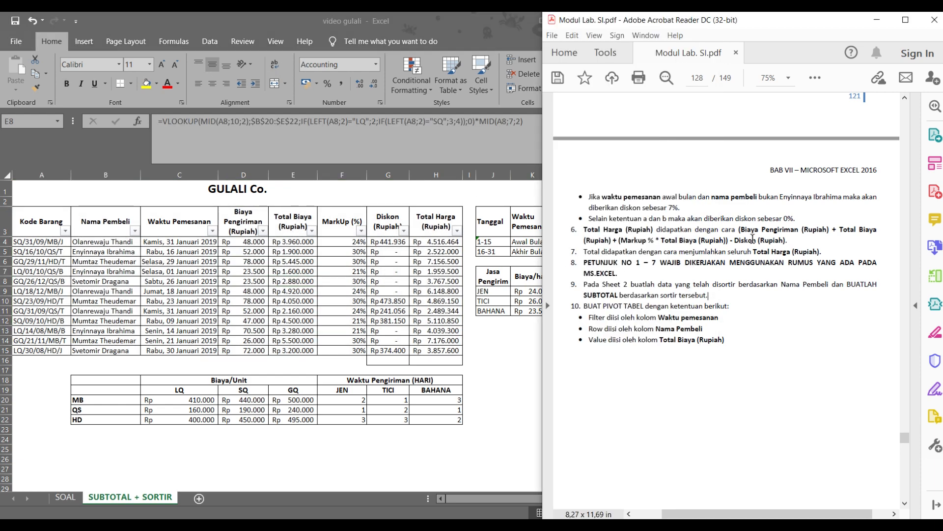
pyautogui.moveTo(709, 296); pyautogui.dragTo(812, 288)
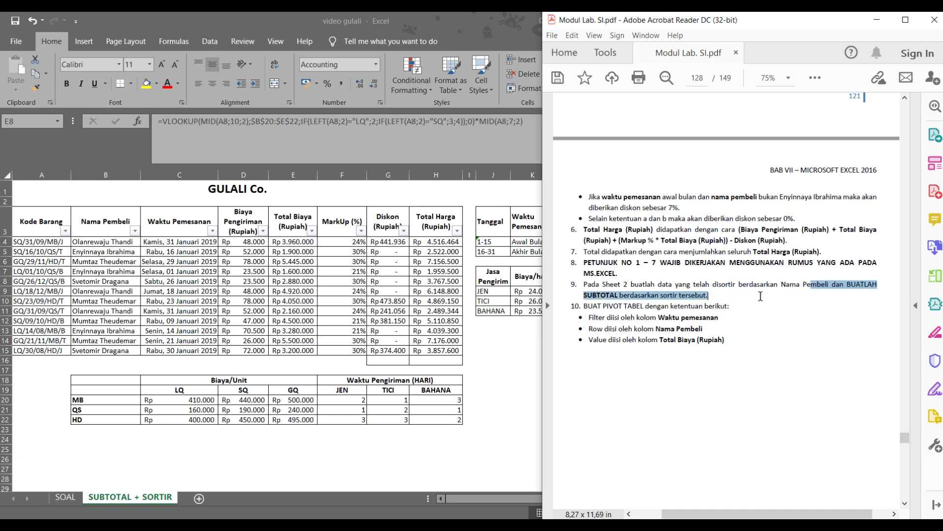
pyautogui.click(671, 298)
# - Sort the sales table by the Nama Pembeli column from A to Z and review the sorted rows
pyautogui.click(522, 293)
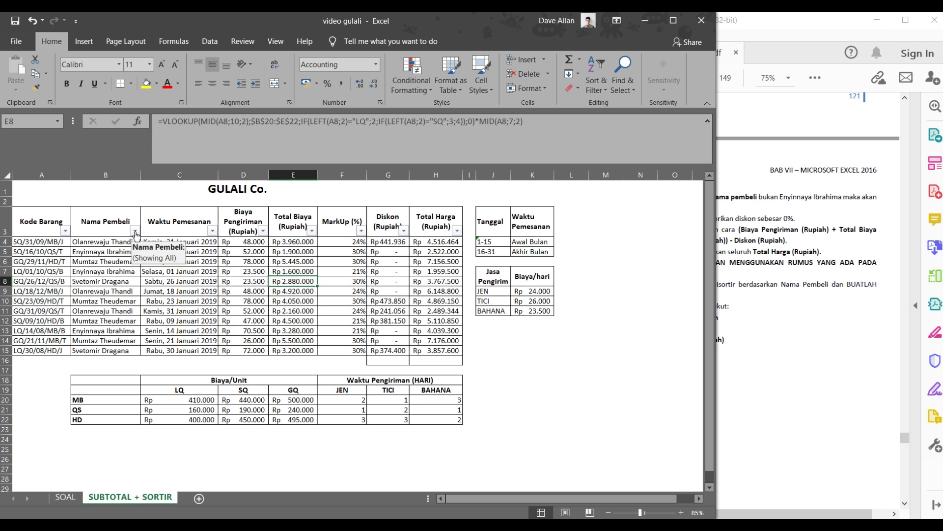
pyautogui.press('ctrl')
pyautogui.press('ctrl')
pyautogui.press('ctrl')
pyautogui.press('ctrl')
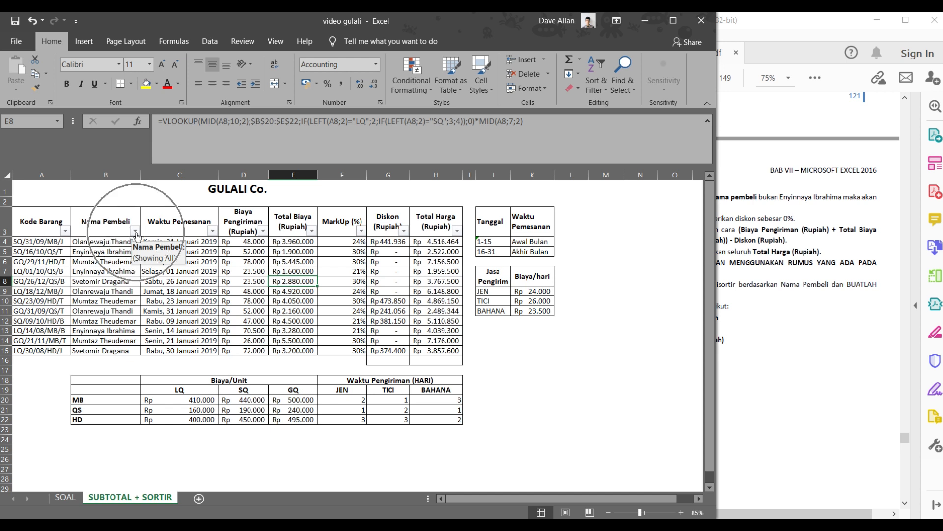
pyautogui.press('ctrl')
pyautogui.press('ctrl')
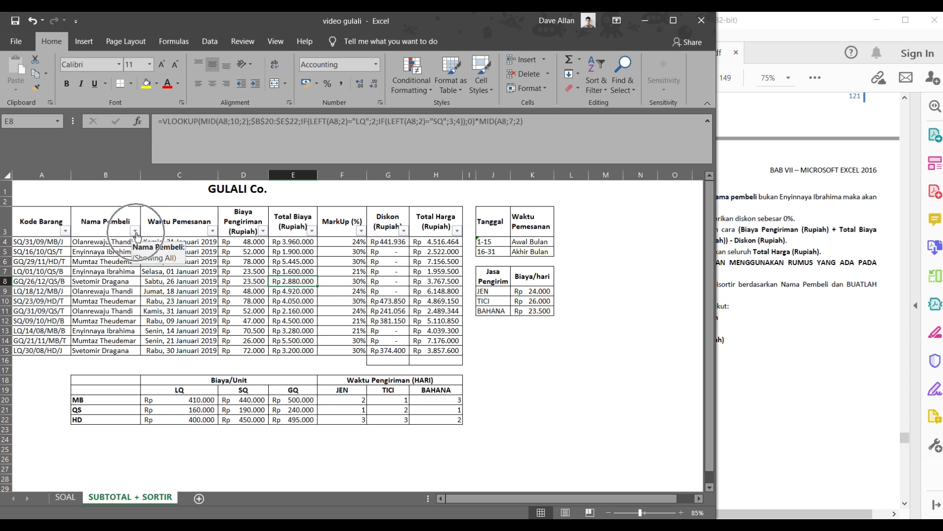
pyautogui.click(134, 231)
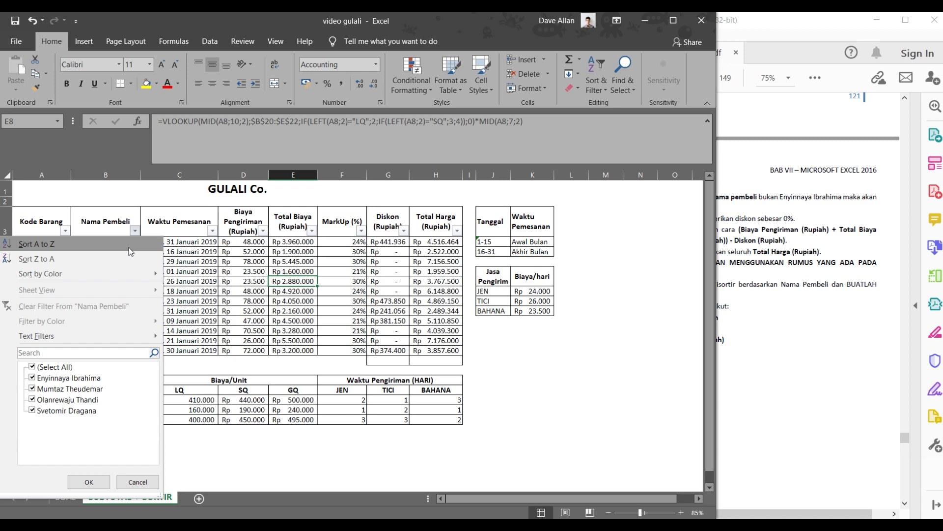
pyautogui.click(129, 245)
pyautogui.moveTo(108, 242); pyautogui.dragTo(446, 356)
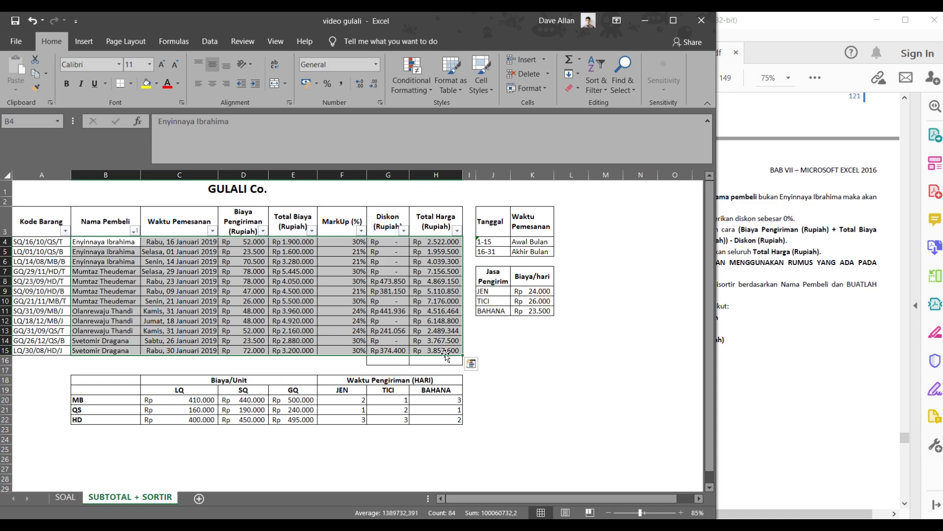
# - Add subtotals to the sales table A3:H15 at each change in Nama Pembeli, summing Total Harga (Rupiah)
pyautogui.click(39, 221)
pyautogui.moveTo(51, 225); pyautogui.dragTo(437, 350)
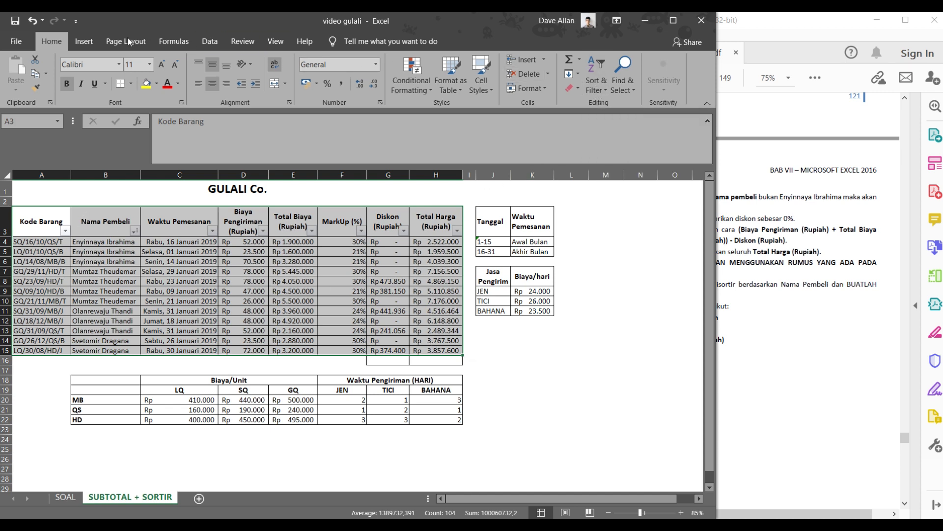
pyautogui.click(206, 42)
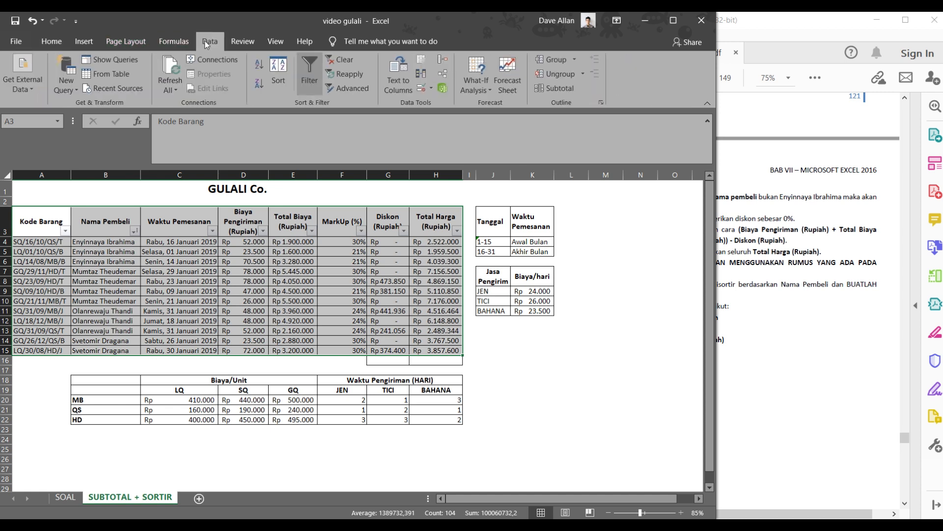
pyautogui.hotkey('ctrl', 'q')
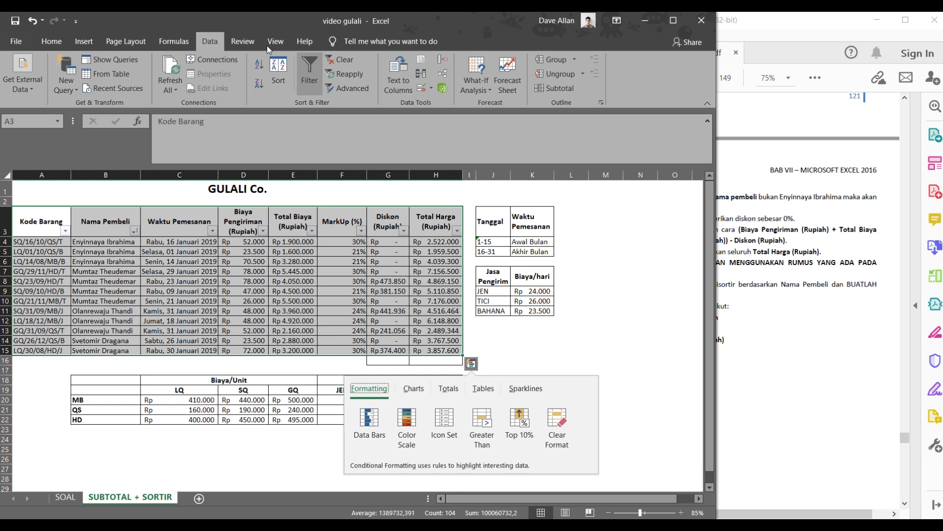
pyautogui.click(558, 88)
pyautogui.click(573, 104)
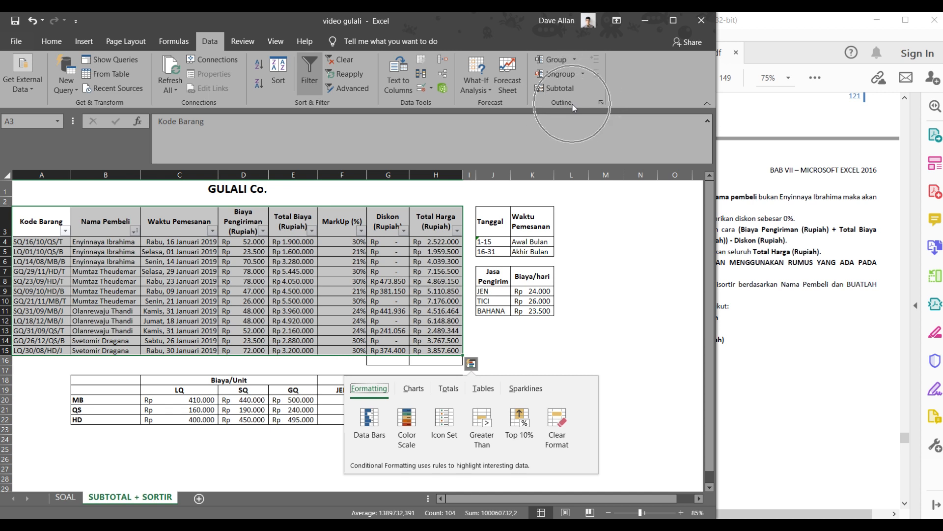
pyautogui.click(570, 90)
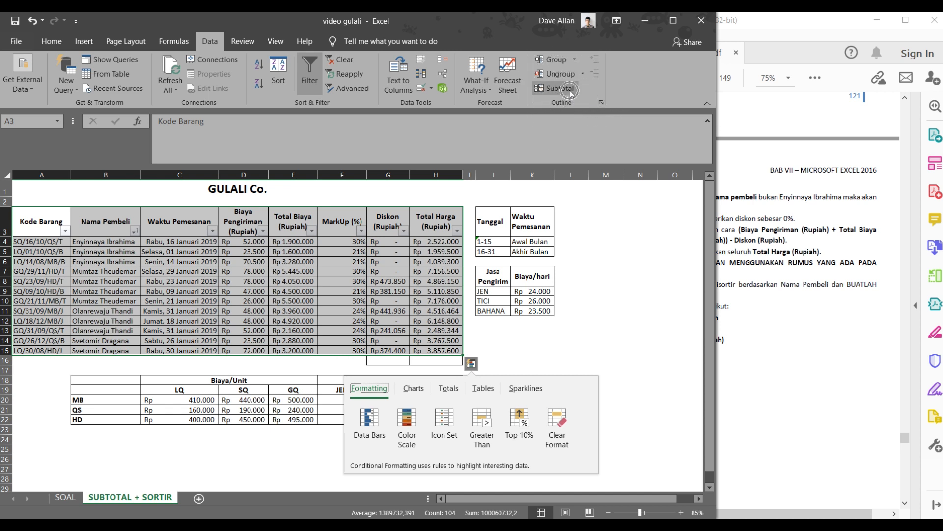
pyautogui.click(570, 90)
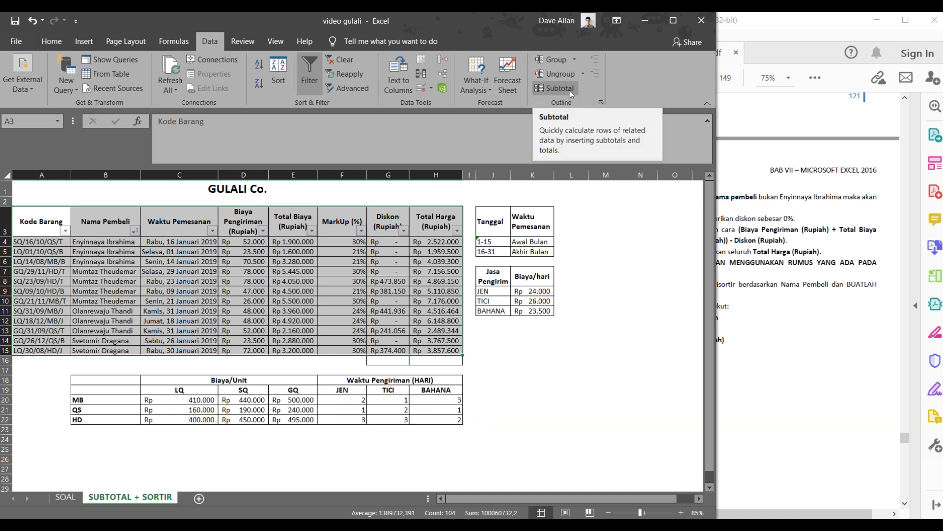
pyautogui.click(557, 91)
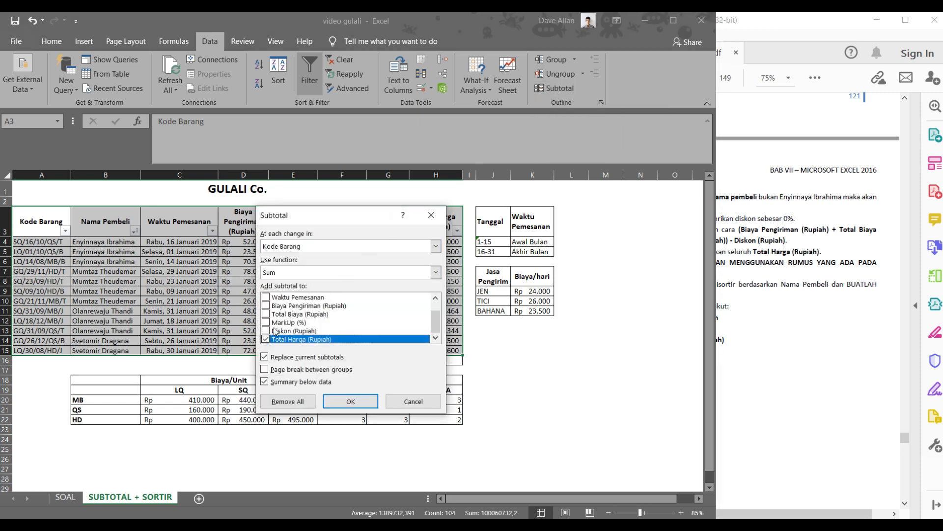
pyautogui.click(302, 251)
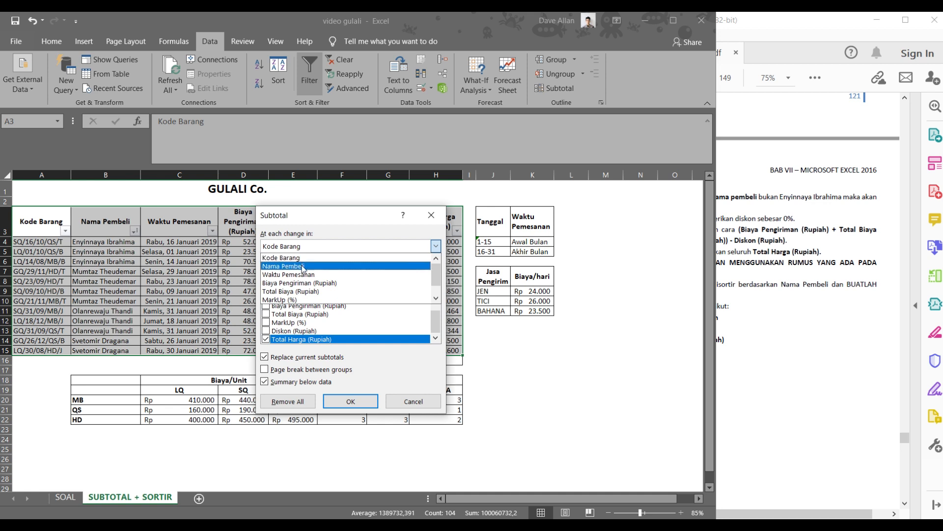
pyautogui.click(302, 266)
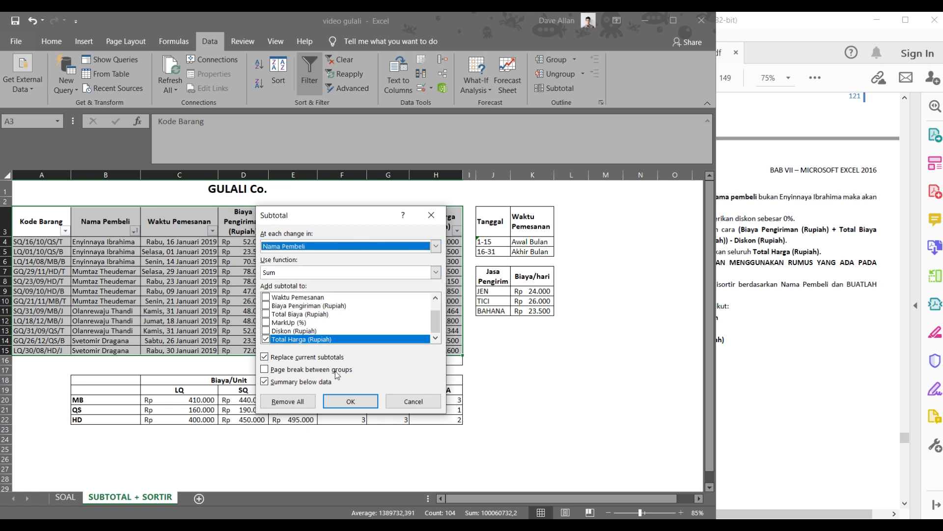
pyautogui.click(338, 401)
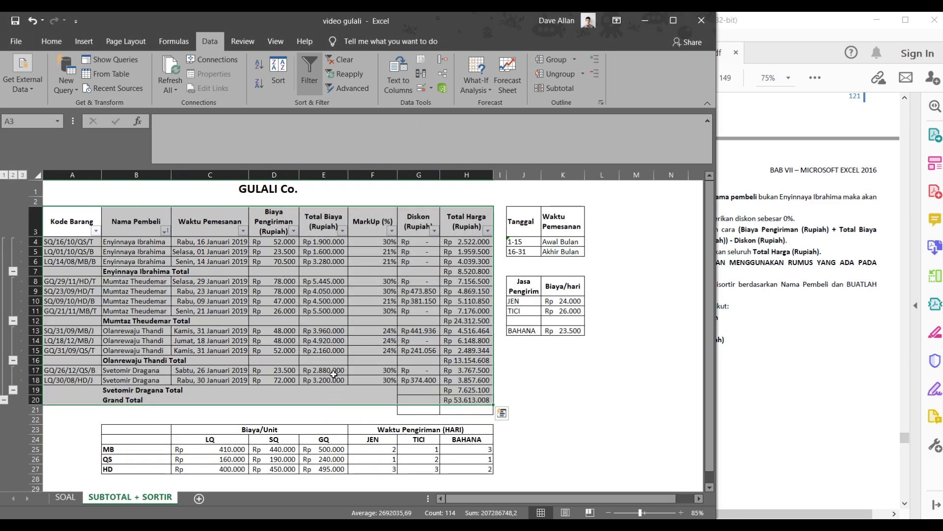
pyautogui.click(314, 398)
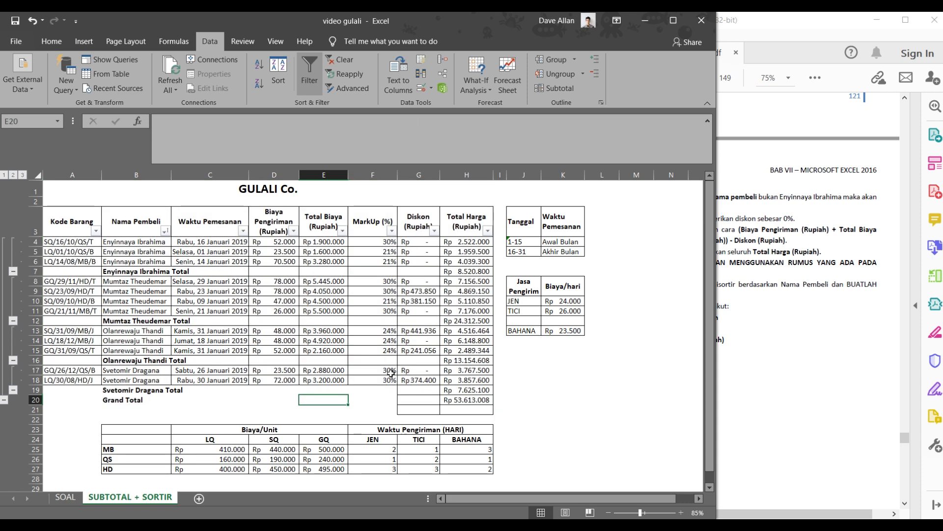
# - Read item 10 in the PDF, add a new worksheet and create a PivotTable at Sheet3!$A$1 from SOAL!$A$3:$H$15
pyautogui.click(773, 305)
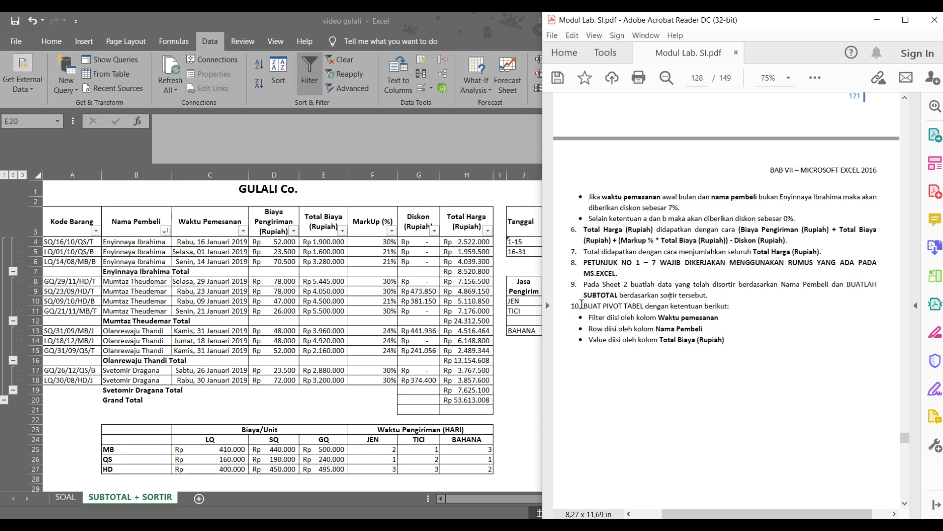
pyautogui.moveTo(581, 304); pyautogui.dragTo(725, 329)
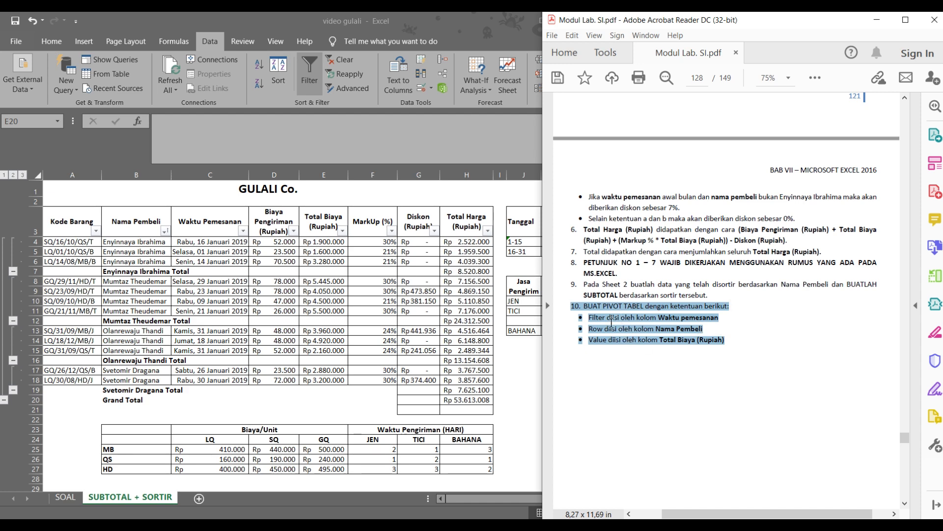
pyautogui.click(611, 322)
pyautogui.click(298, 427)
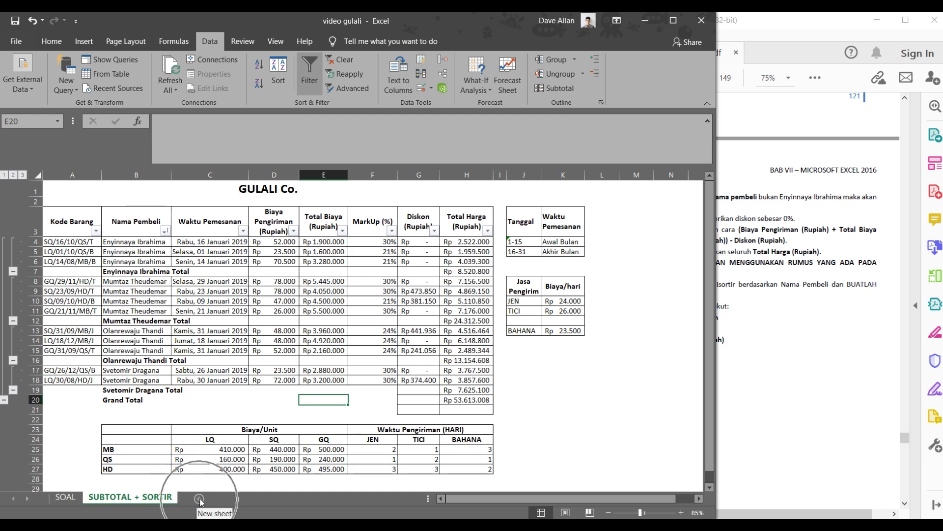
pyautogui.click(200, 499)
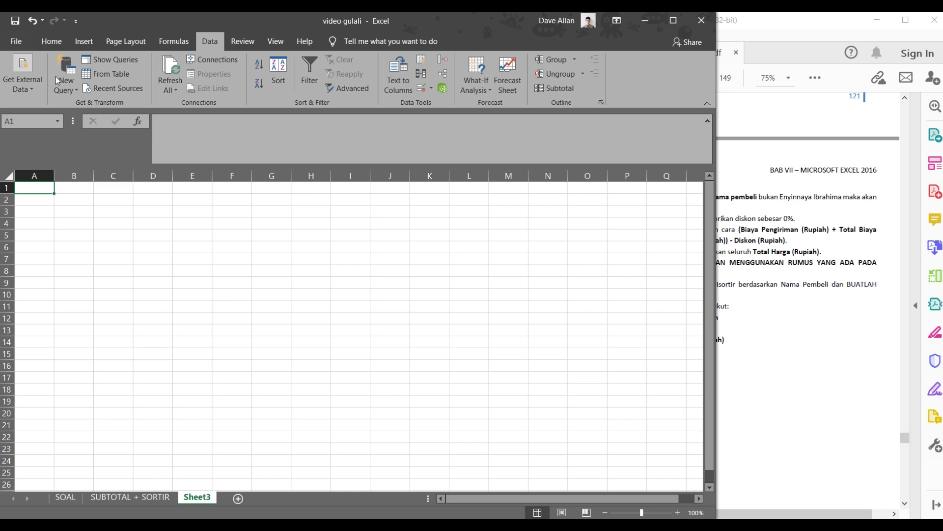
pyautogui.click(87, 44)
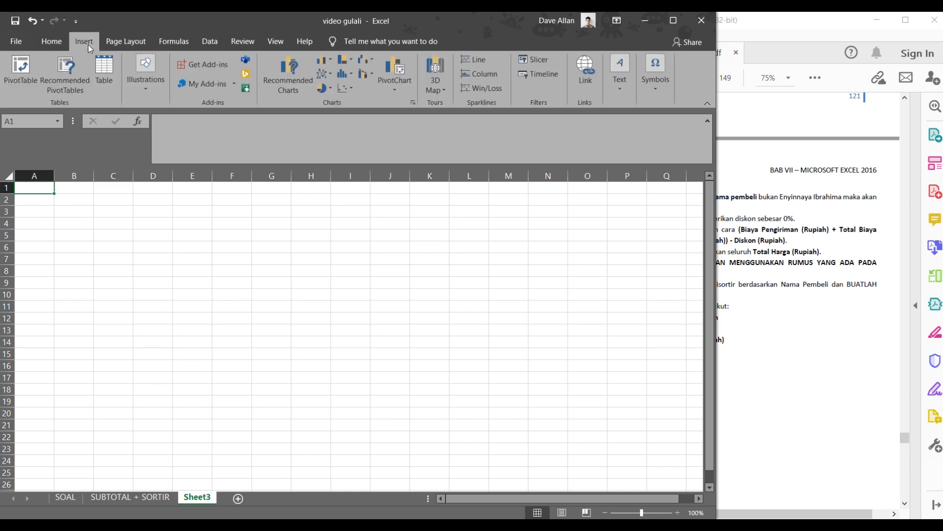
pyautogui.click(30, 71)
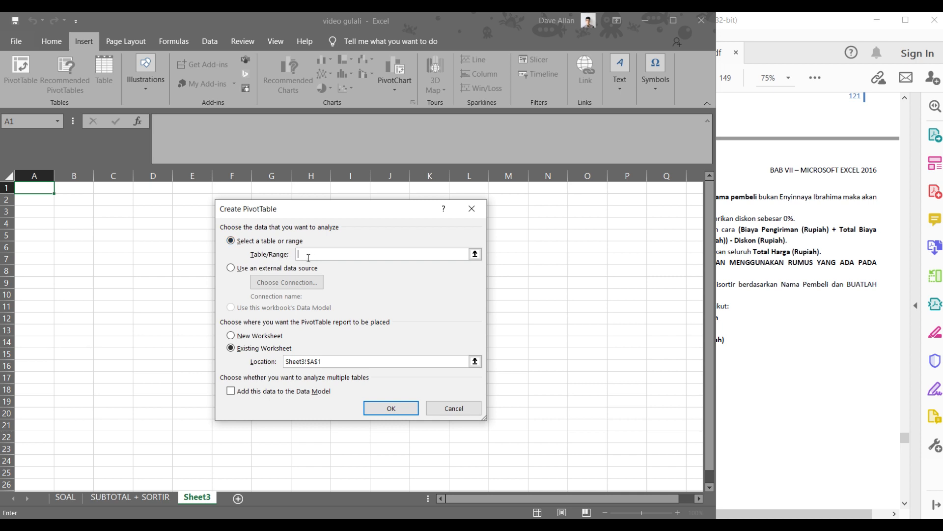
pyautogui.click(72, 501)
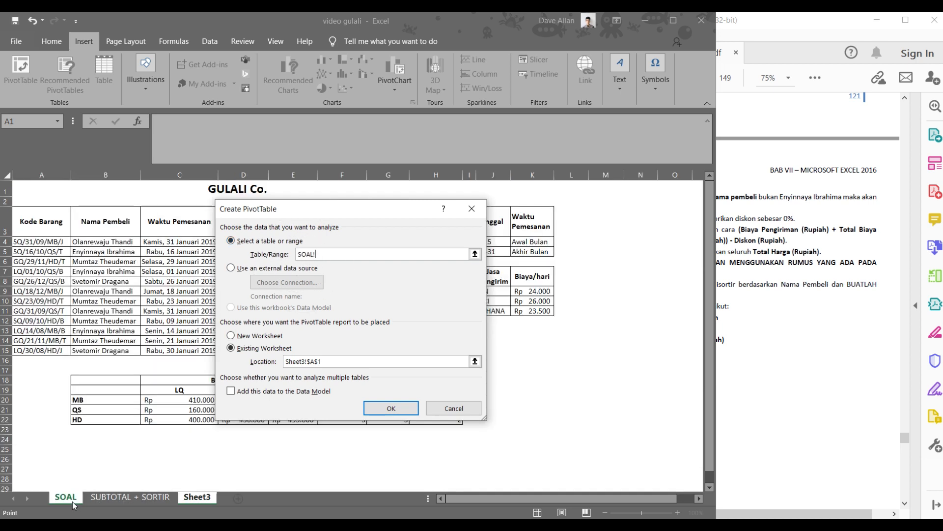
pyautogui.moveTo(347, 208); pyautogui.dragTo(606, 193)
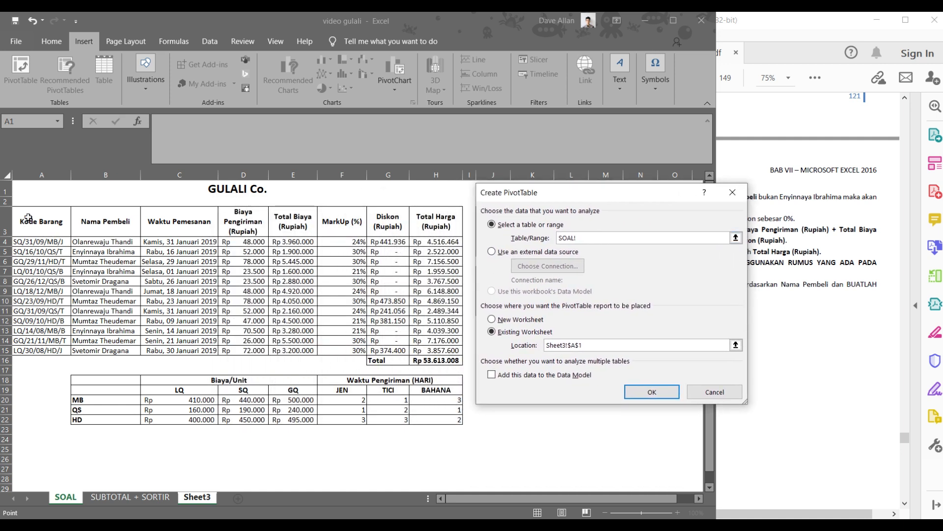
pyautogui.moveTo(28, 218); pyautogui.dragTo(428, 350)
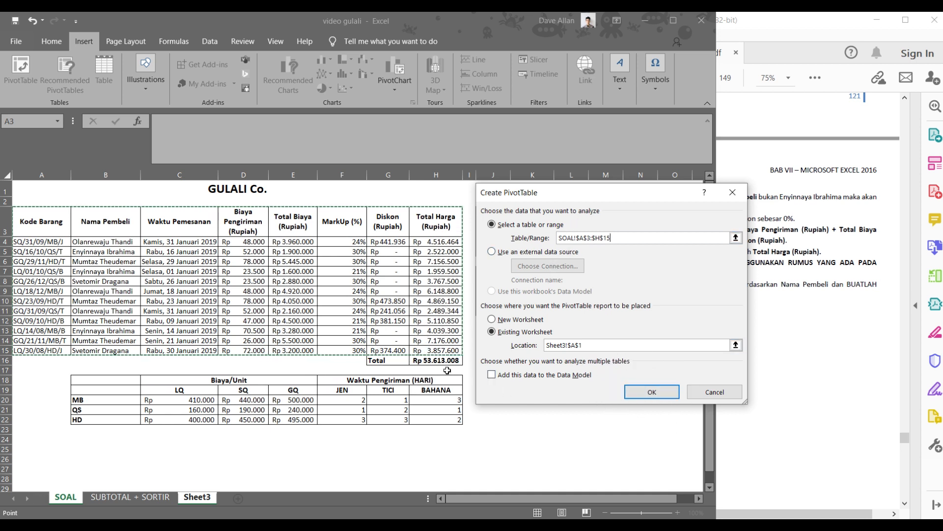
pyautogui.click(632, 390)
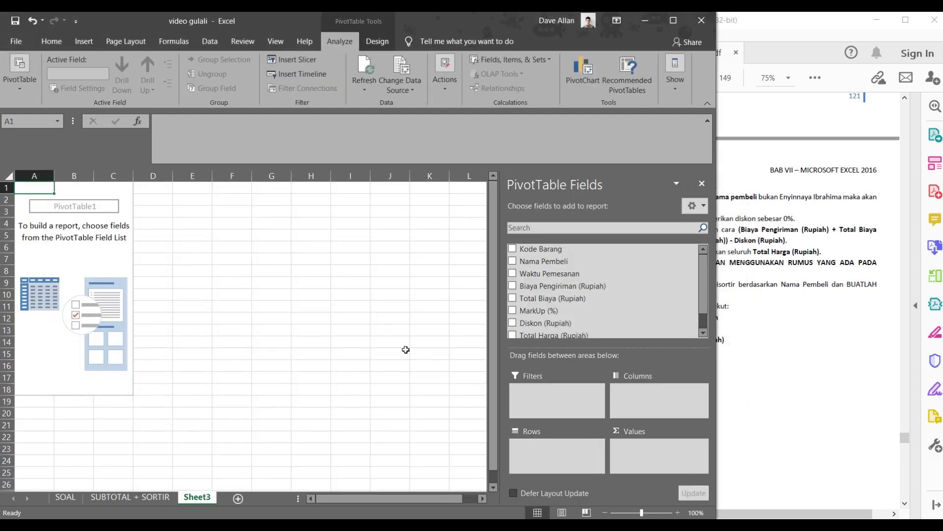
# - Check the filter rule under item 10 in the PDF and add Waktu Pemesanan to the PivotTable's Filters
pyautogui.click(742, 285)
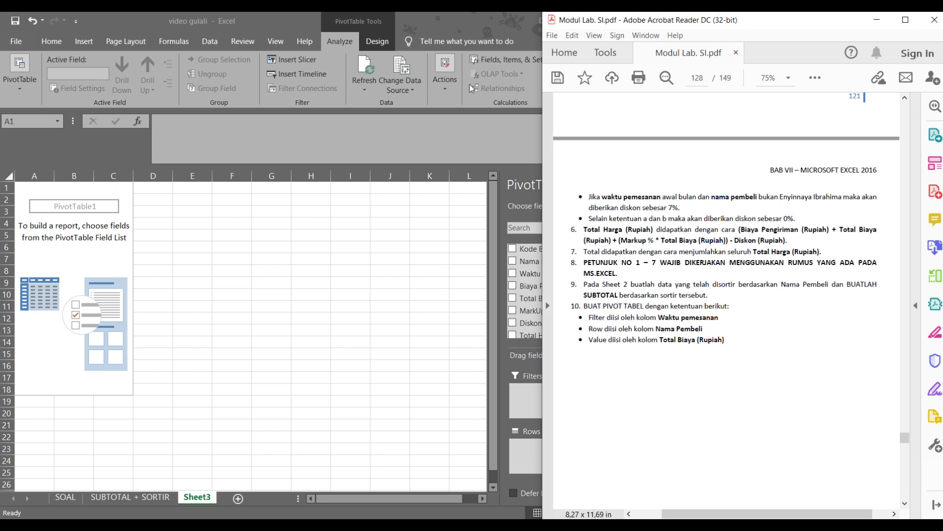
pyautogui.click(458, 22)
pyautogui.click(748, 284)
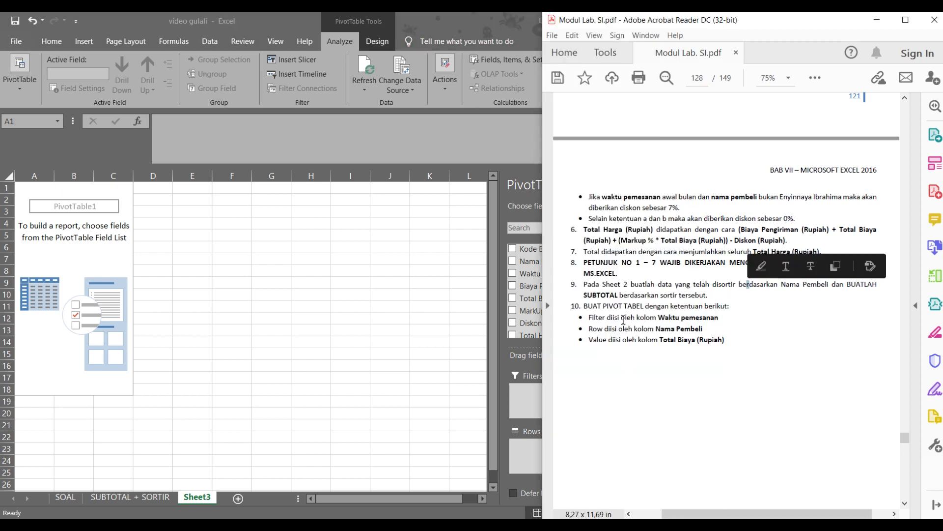
pyautogui.moveTo(595, 314); pyautogui.dragTo(686, 323)
pyautogui.moveTo(714, 319); pyautogui.dragTo(719, 318)
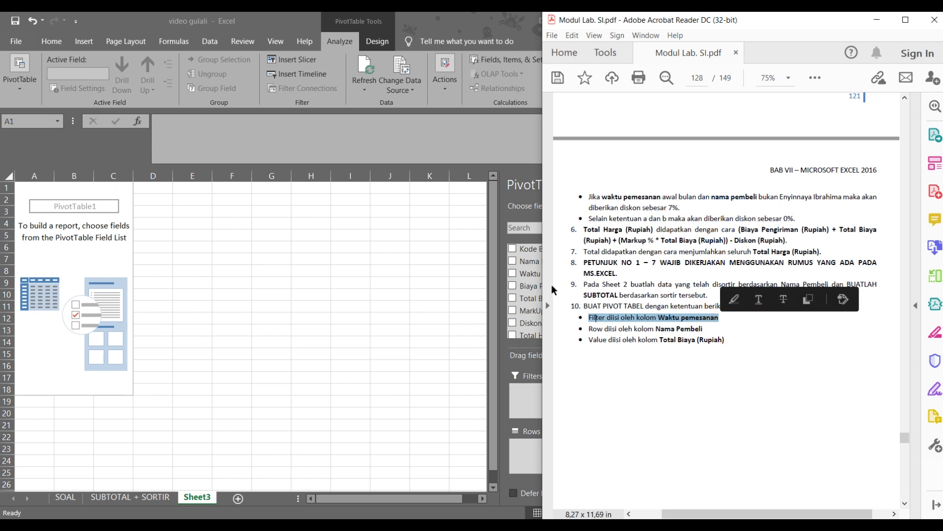
pyautogui.click(472, 51)
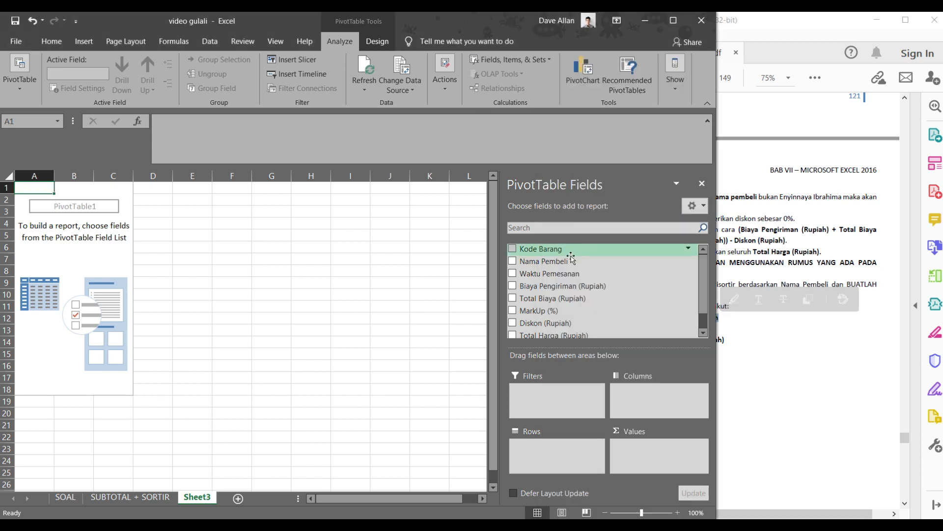
pyautogui.press('ctrl')
pyautogui.press('ctrl')
pyautogui.press('ctrl')
pyautogui.press('ctrl')
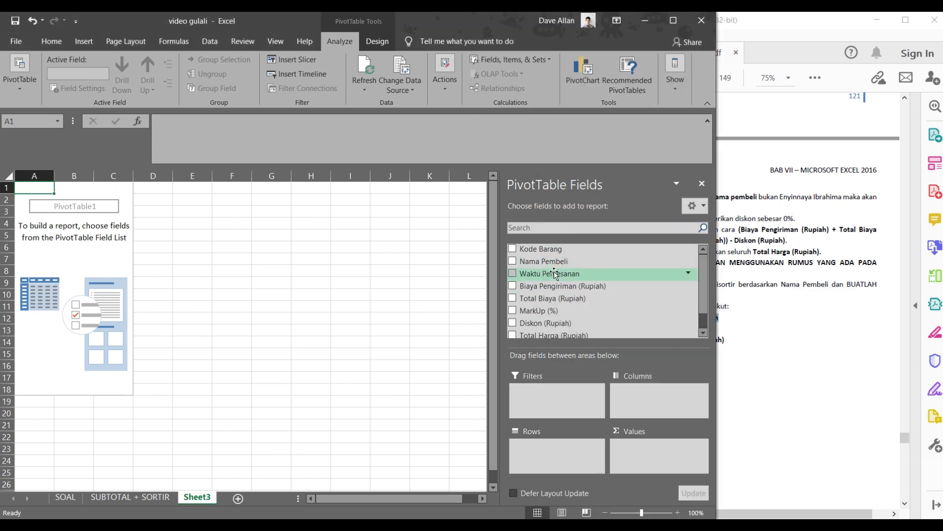
pyautogui.moveTo(554, 274); pyautogui.dragTo(573, 392)
# - Check the row rule under item 10 in the PDF and add Nama Pembeli to the PivotTable's Rows
pyautogui.click(750, 300)
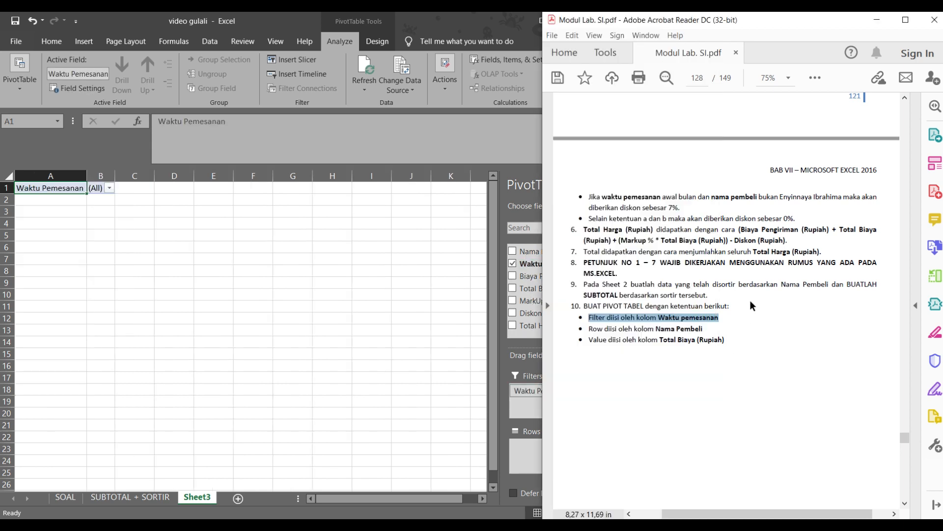
pyautogui.moveTo(590, 332); pyautogui.dragTo(701, 330)
pyautogui.click(439, 52)
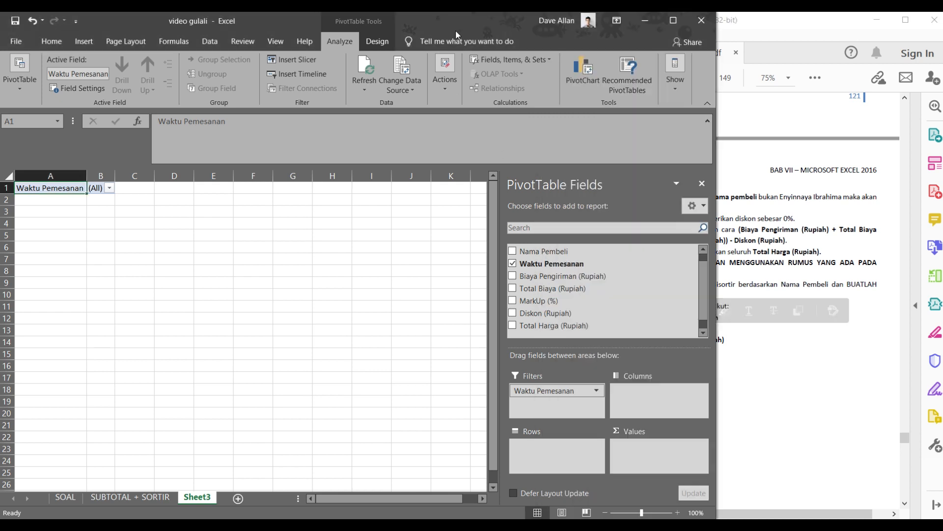
pyautogui.click(564, 444)
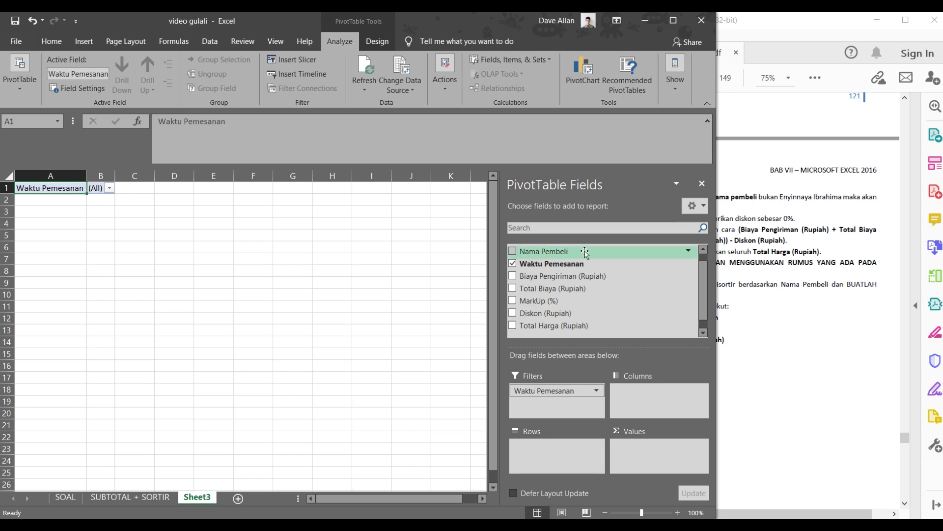
pyautogui.moveTo(586, 253); pyautogui.dragTo(563, 449)
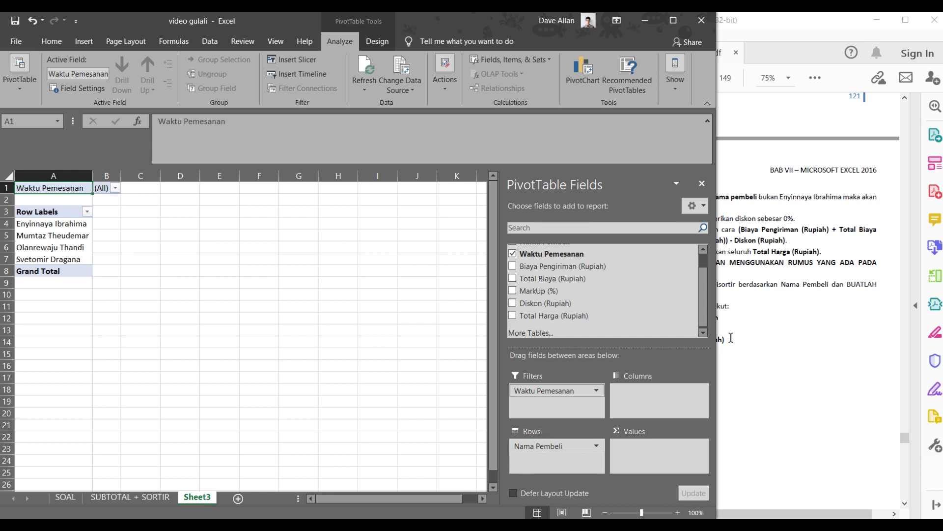
# - Check the value rule under item 10 in the PDF and add Total Biaya (Rupiah) to the PivotTable's Values as a sum
pyautogui.click(734, 331)
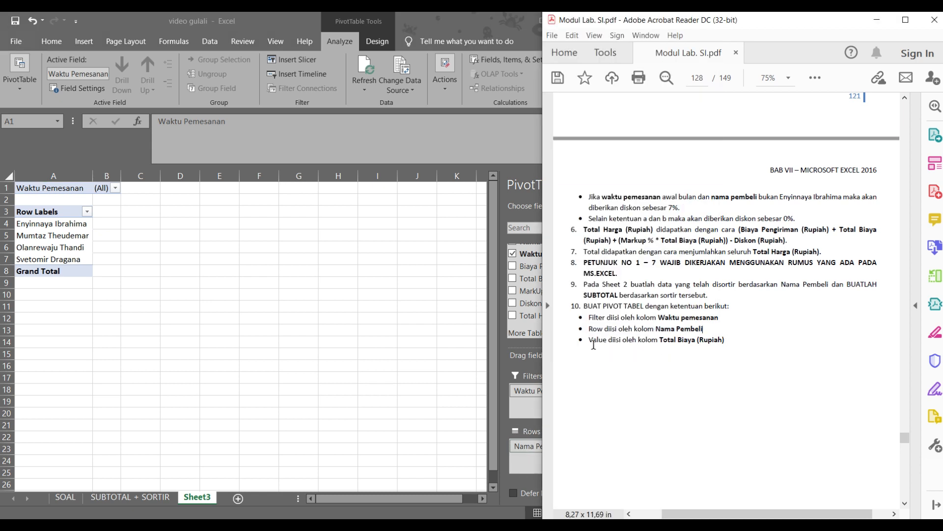
pyautogui.moveTo(589, 340); pyautogui.dragTo(706, 343)
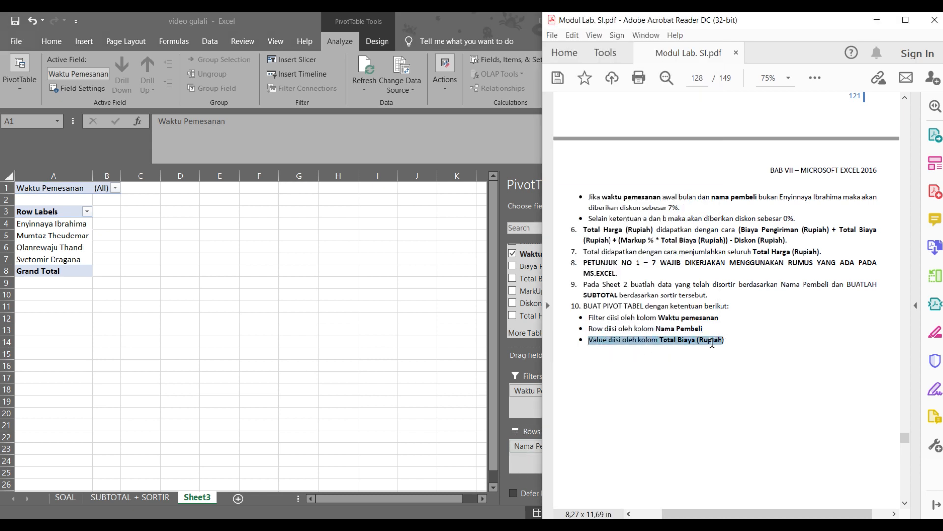
pyautogui.click(446, 363)
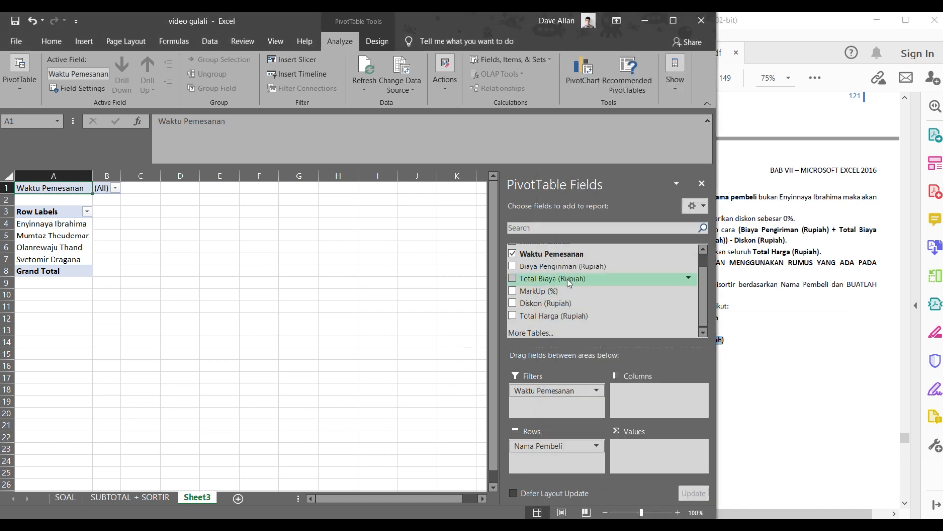
pyautogui.moveTo(568, 283); pyautogui.dragTo(648, 449)
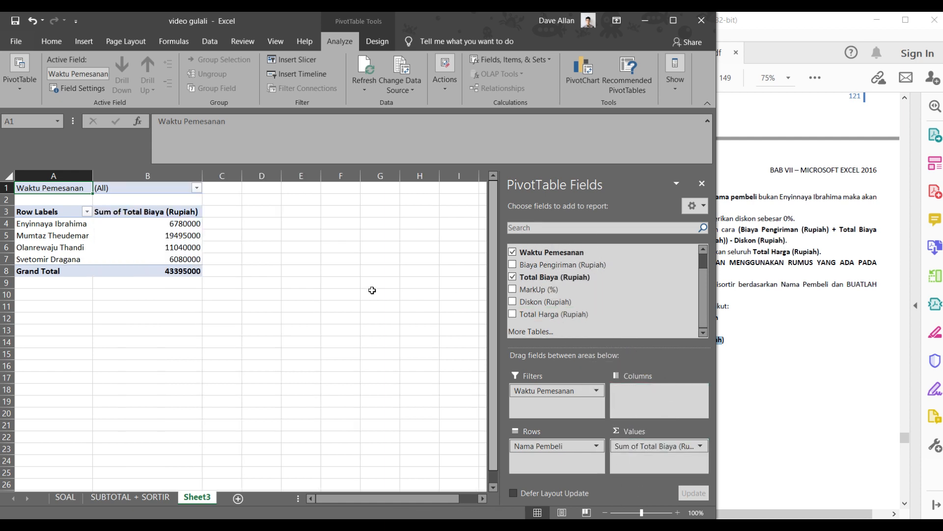
# - Rename the PivotTable worksheet as PIVOTABLE
pyautogui.doubleClick(205, 497)
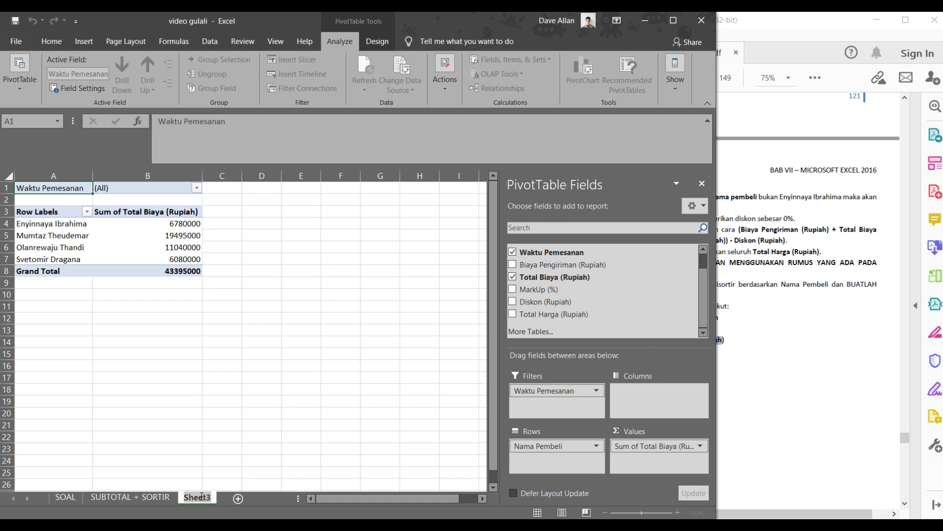
pyautogui.write('PI')
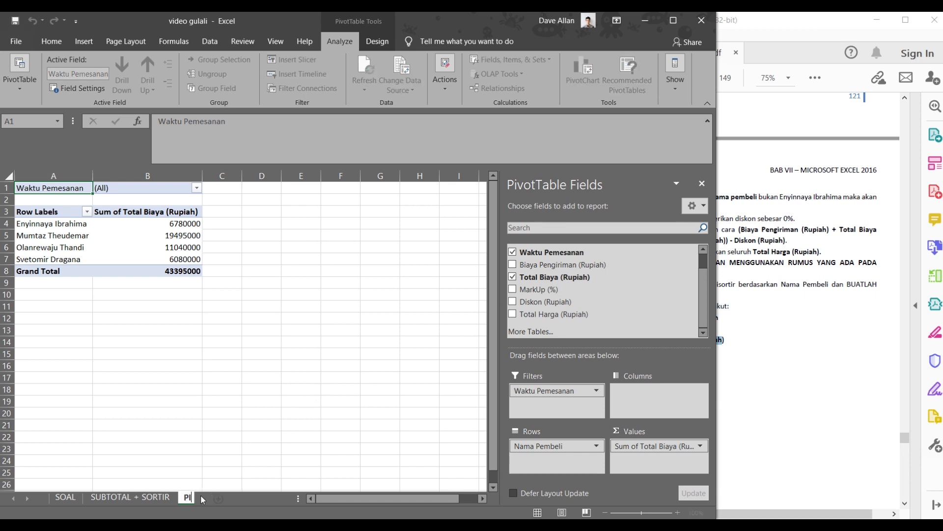
pyautogui.write('VOTABLE')
pyautogui.press('Return')
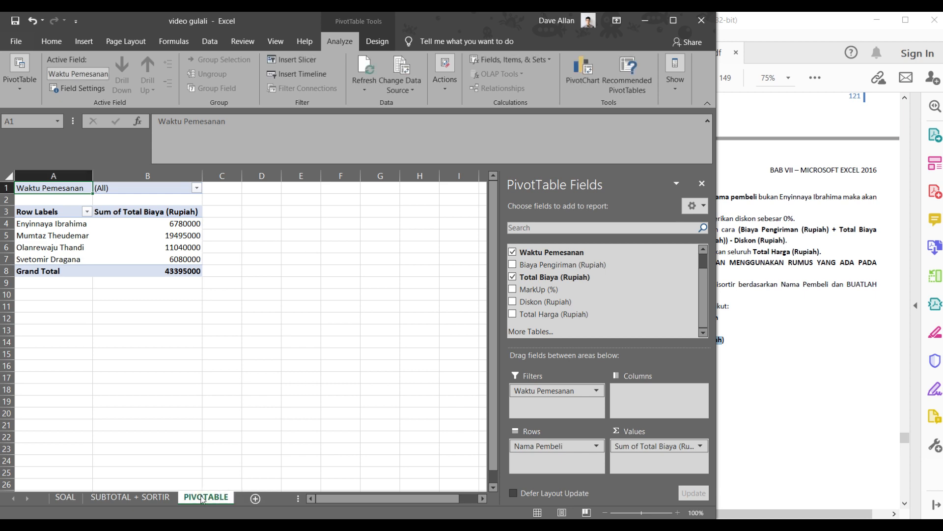
# - Recheck item 10 in the PDF, hide the PivotTable field list and narrow the workbook window to fit beside the PDF
pyautogui.click(756, 305)
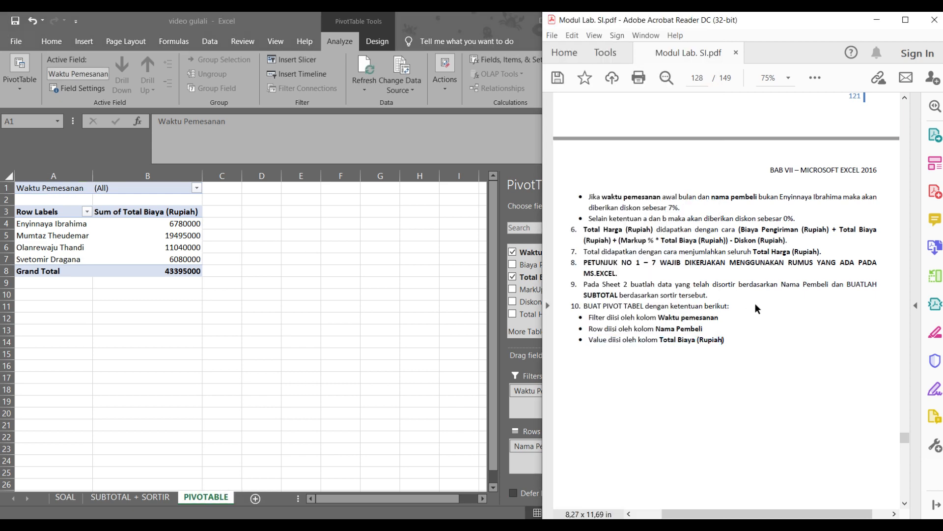
pyautogui.click(368, 326)
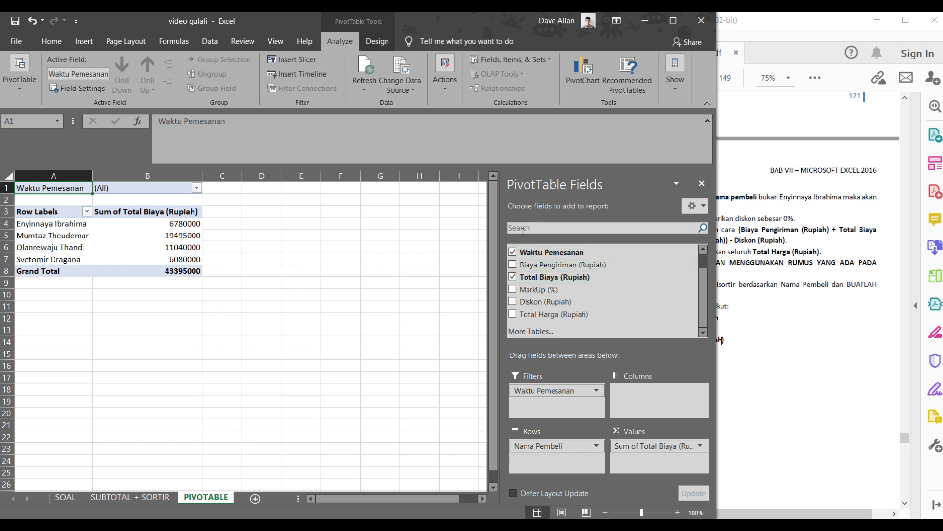
pyautogui.click(701, 183)
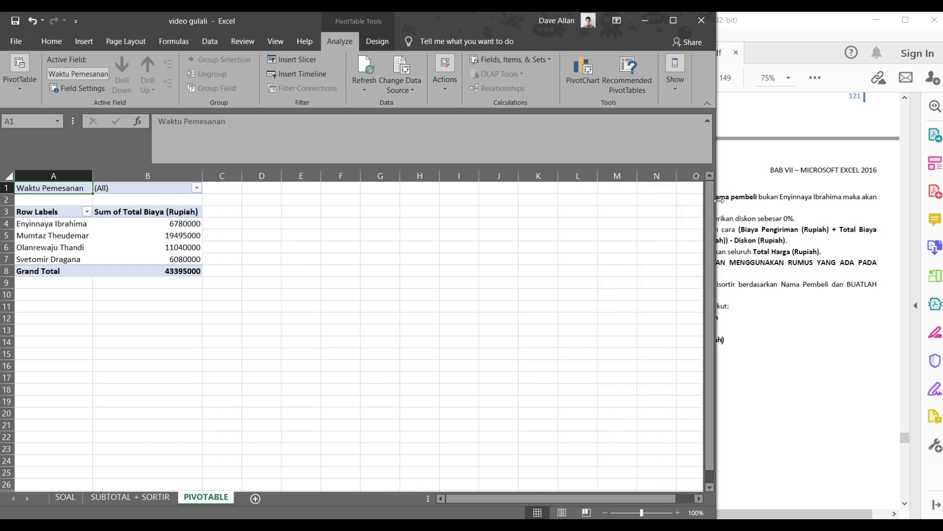
pyautogui.moveTo(719, 200); pyautogui.dragTo(546, 198)
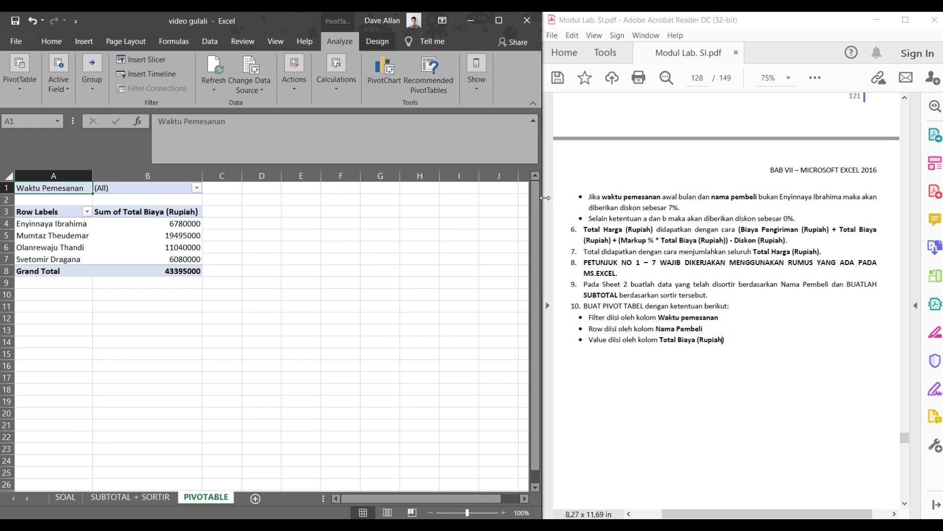
pyautogui.click(426, 252)
# - Review the finished SOAL, SUBTOTAL + SORTIR and PIVOTABLE sheets, including the small reference tables beside the SOAL data
pyautogui.click(68, 498)
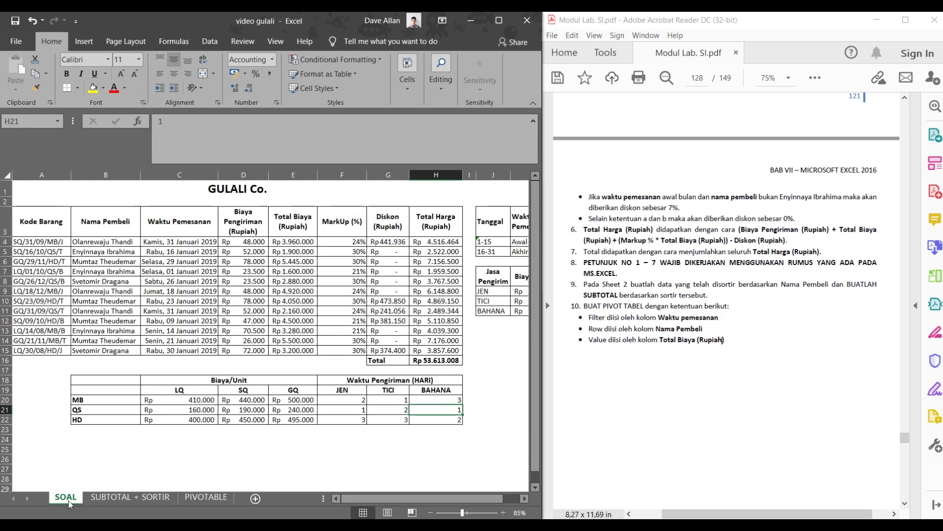
pyautogui.click(90, 498)
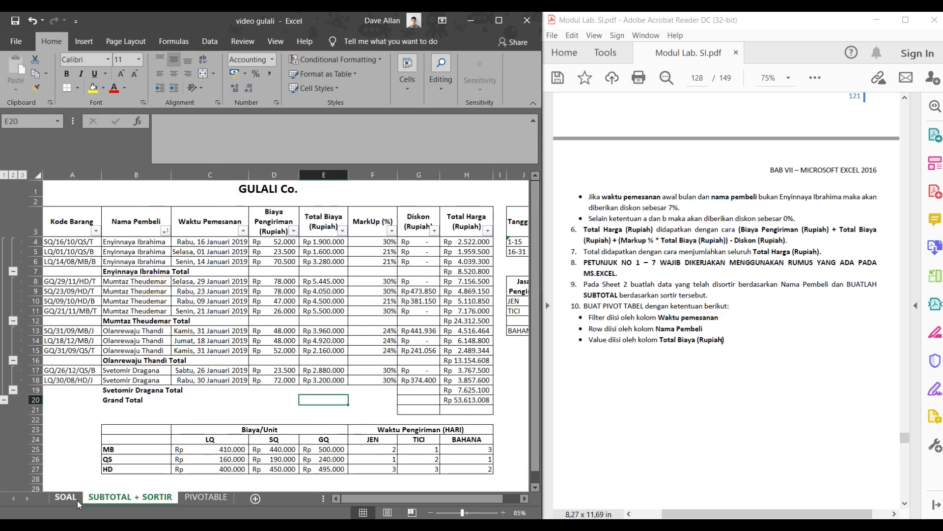
pyautogui.click(77, 499)
pyautogui.click(157, 498)
pyautogui.click(205, 498)
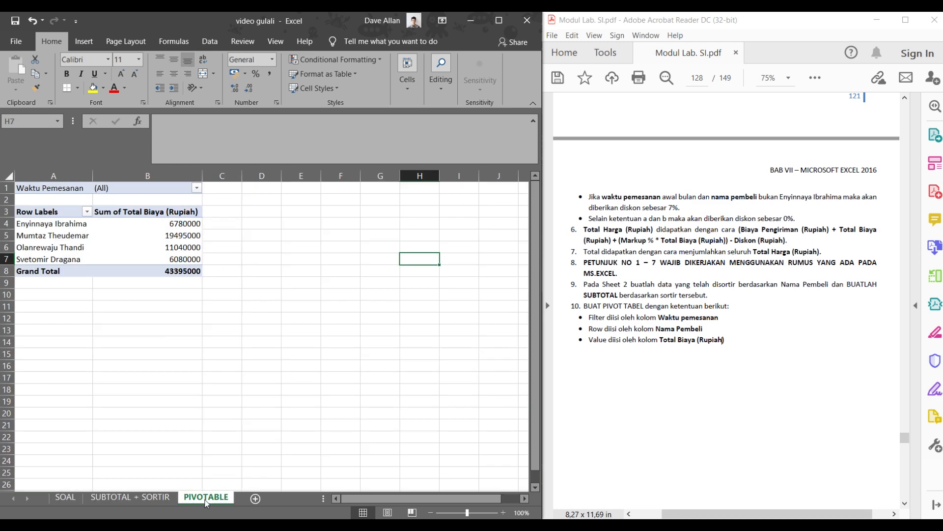
pyautogui.click(158, 498)
pyautogui.click(73, 498)
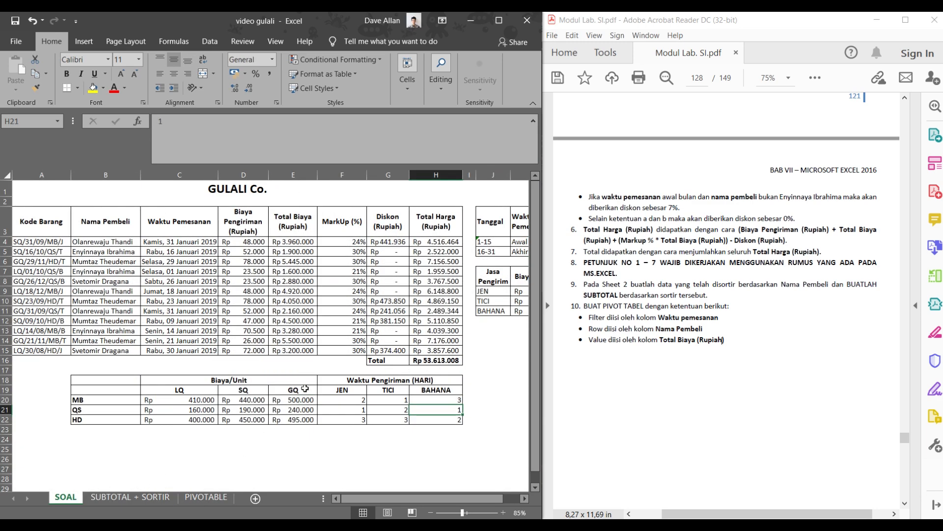
pyautogui.moveTo(383, 498)
pyautogui.mouseDown()
pyautogui.moveTo(421, 495)
pyautogui.moveTo(371, 498)
pyautogui.moveTo(405, 492)
pyautogui.moveTo(390, 494)
pyautogui.mouseUp()
pyautogui.hscroll(1, 382, 352)
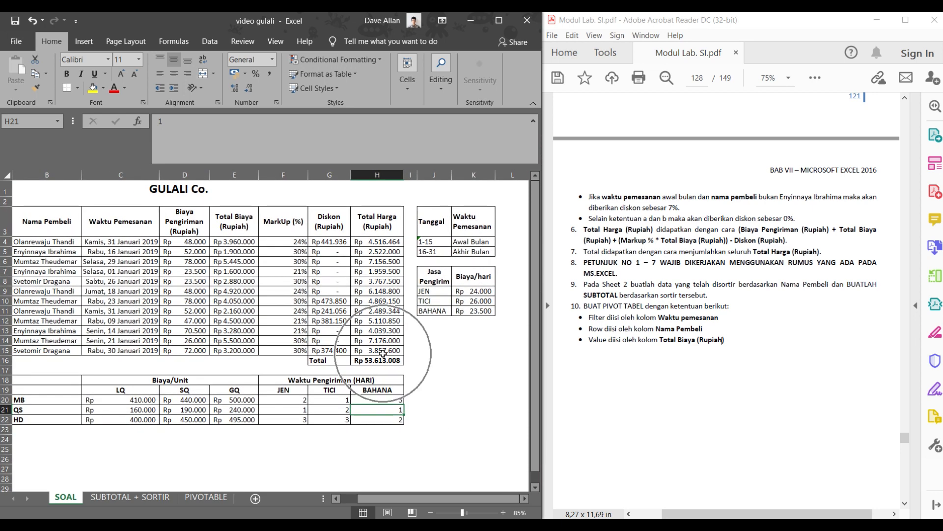
pyautogui.moveTo(426, 496); pyautogui.dragTo(409, 499)
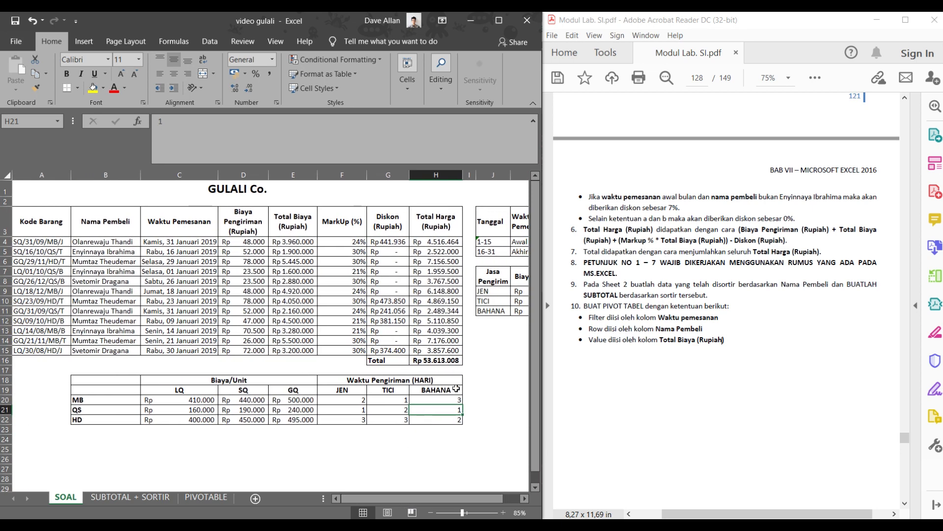